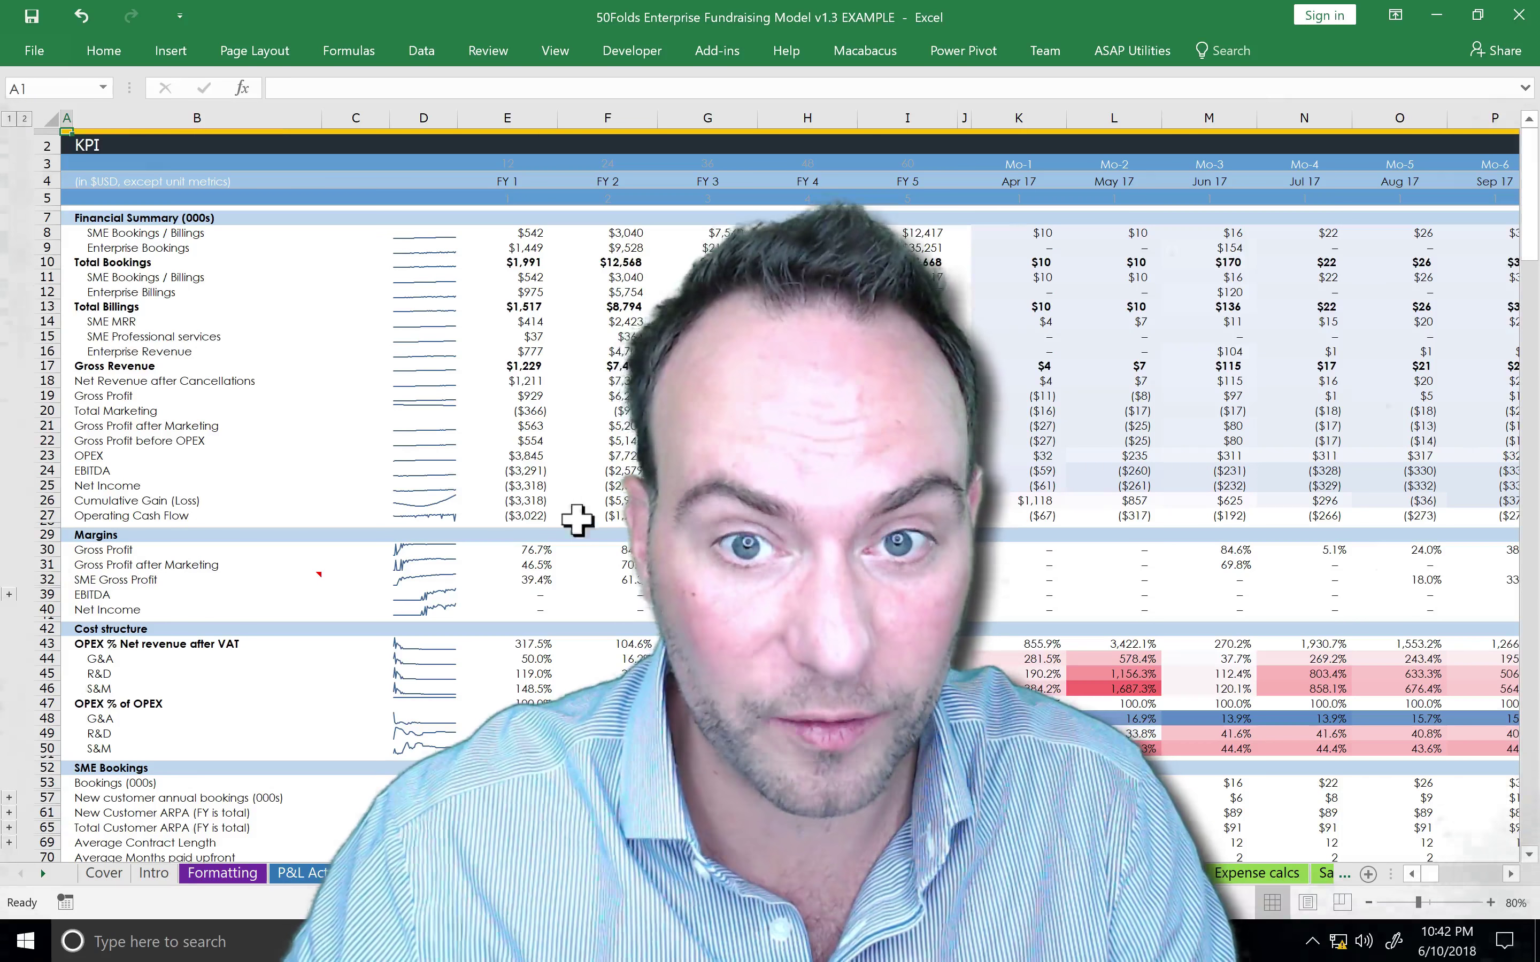
# - Expand the KPI sheet's grouped rows to level 2 to show the SME Gross Profit detail rows
pyautogui.click(580, 475)
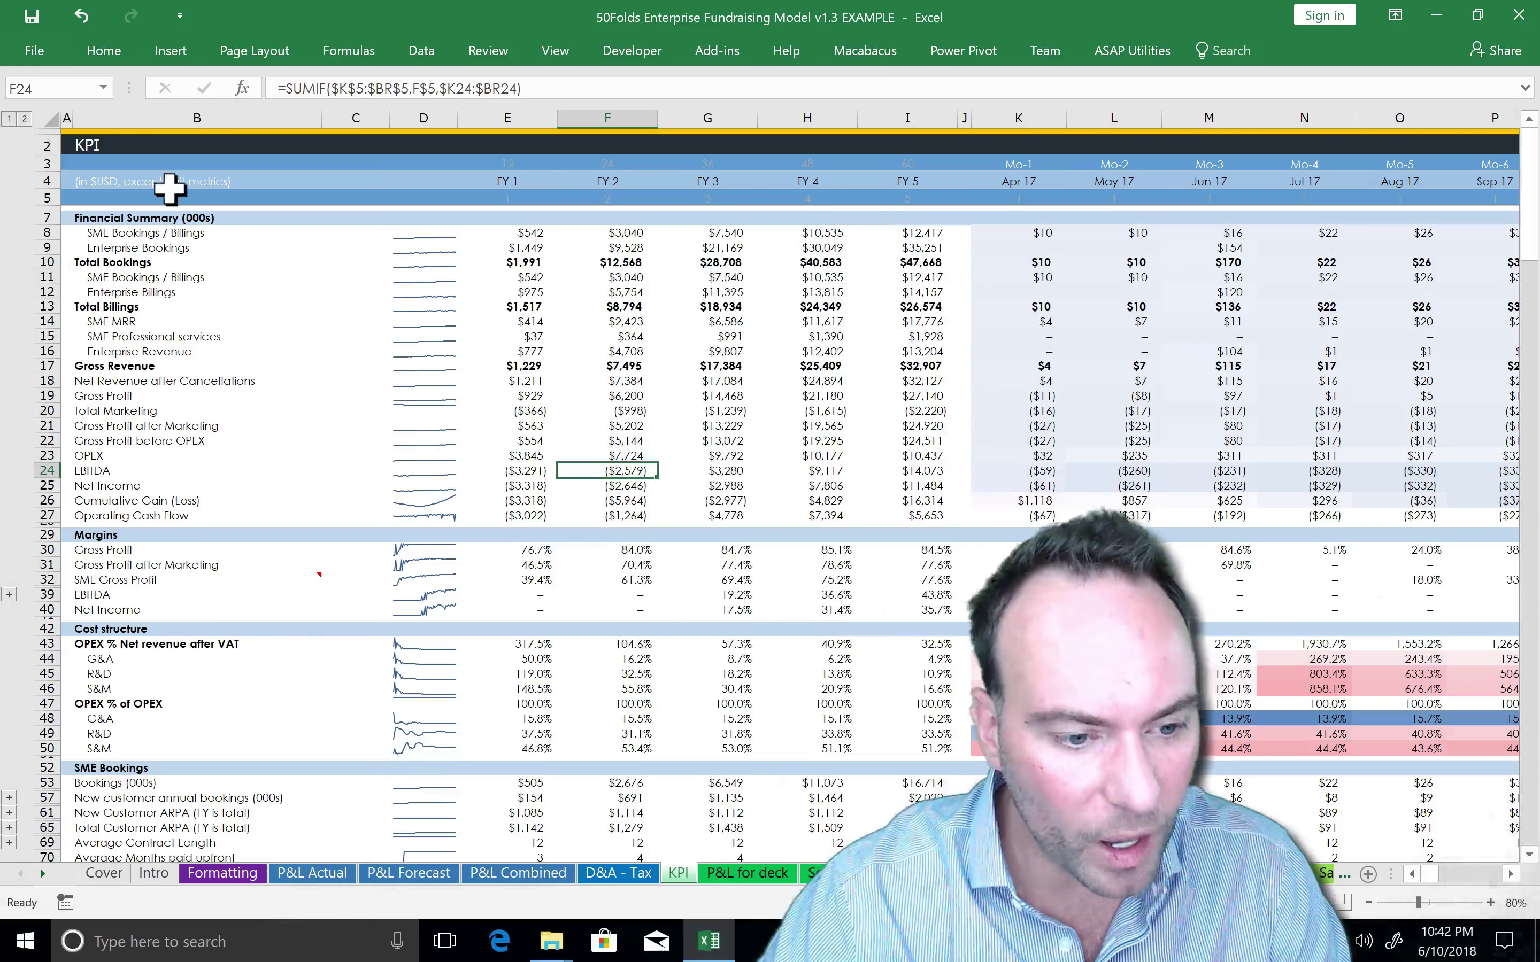
pyautogui.click(167, 167)
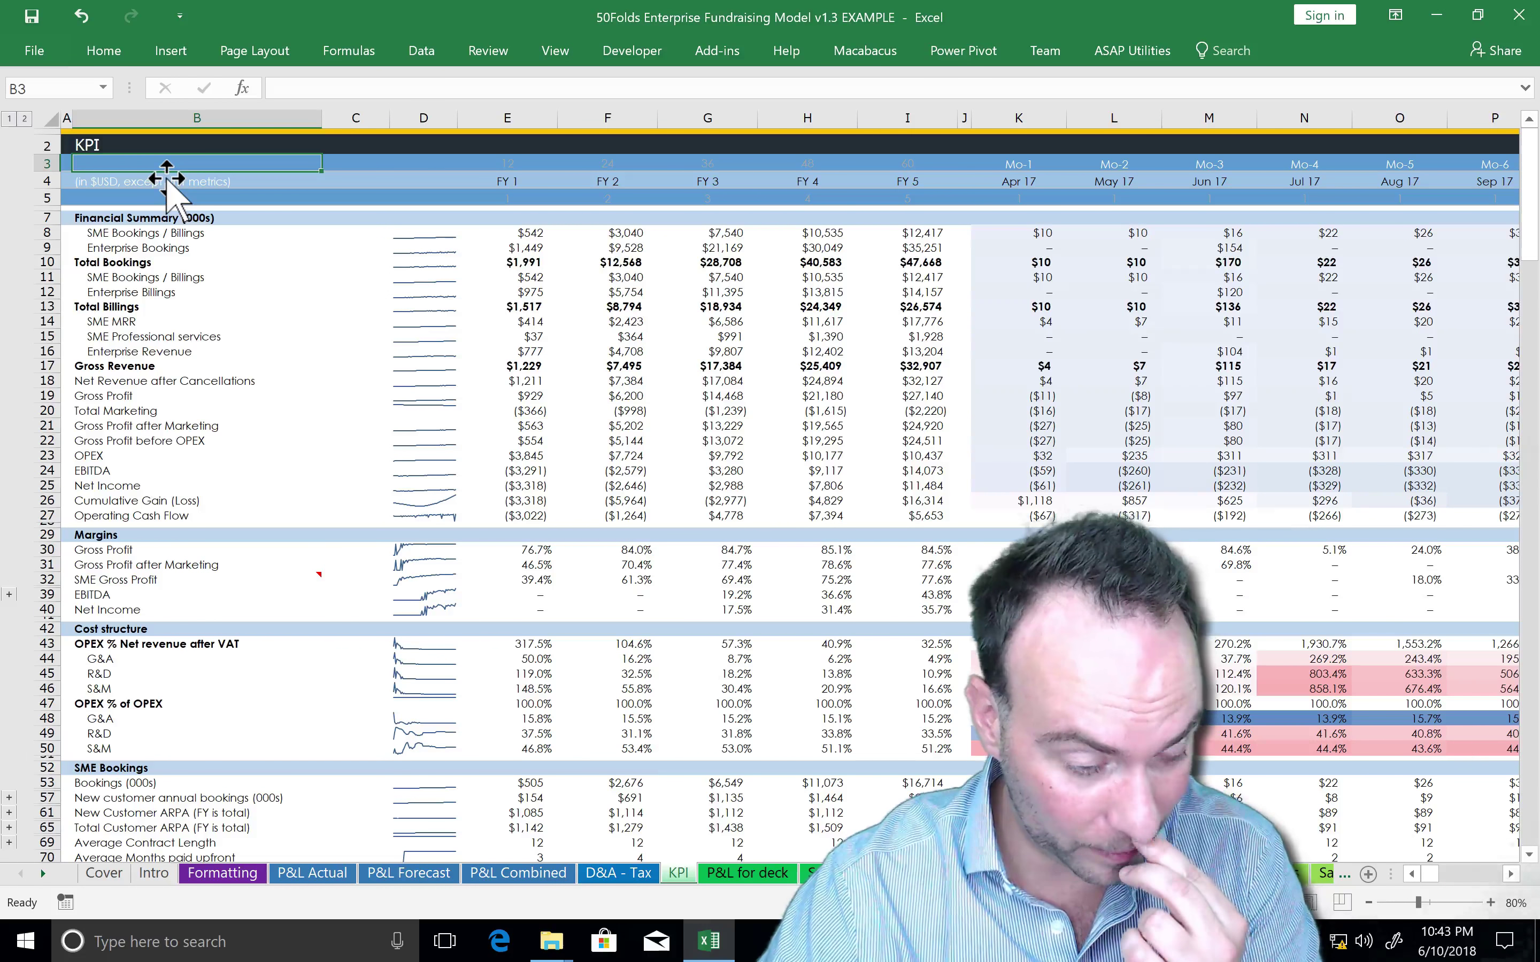
pyautogui.click(24, 118)
pyautogui.click(376, 262)
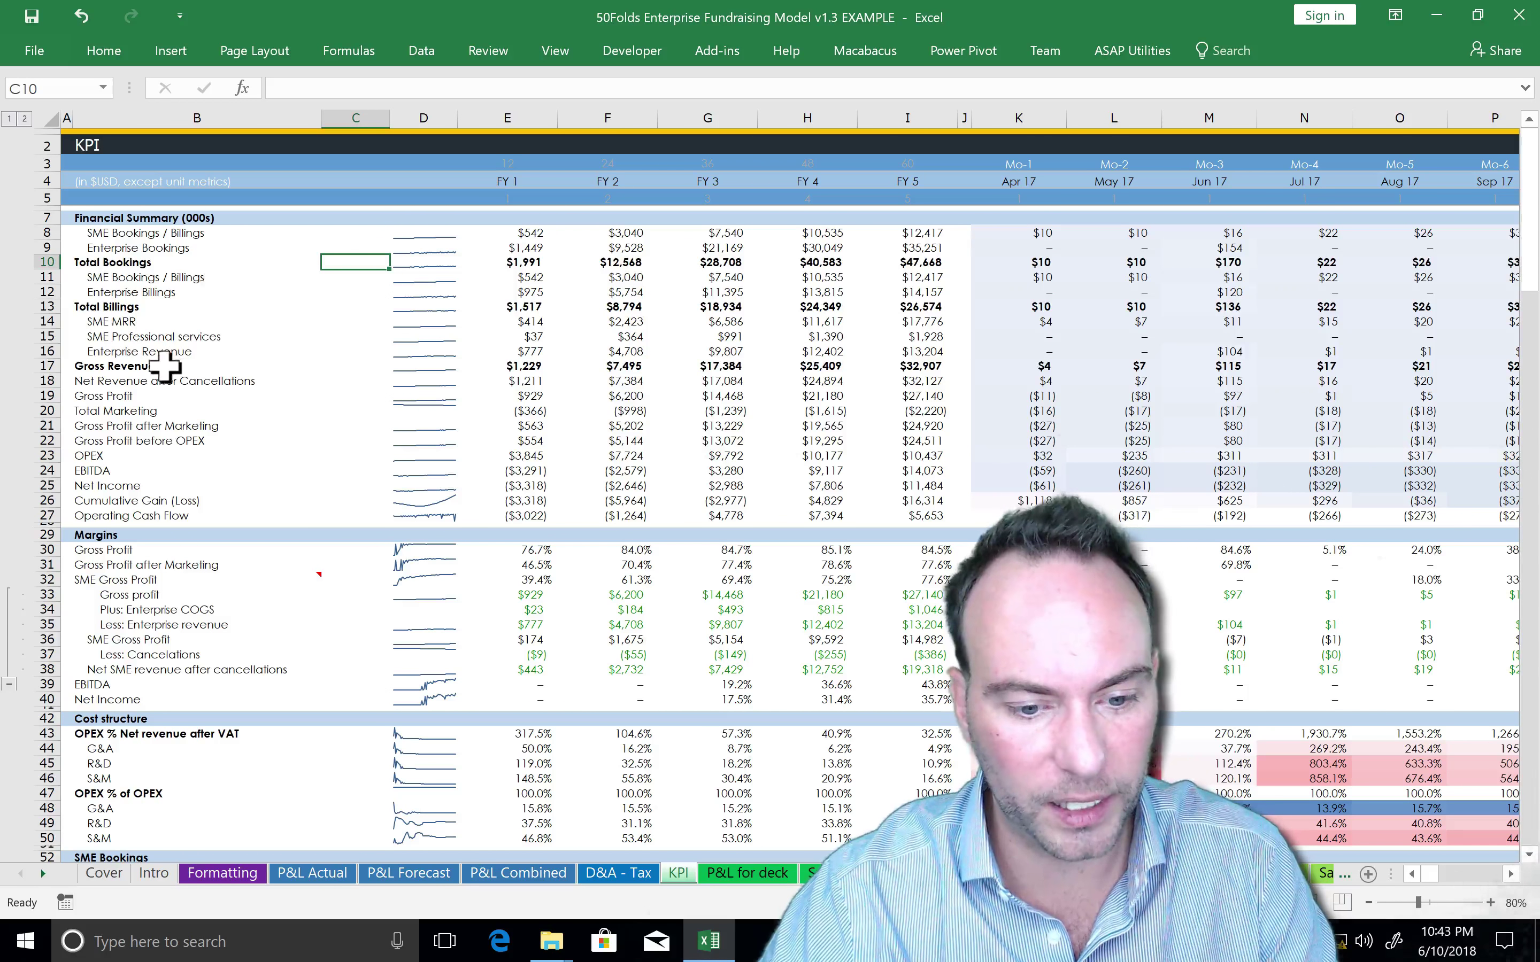
pyautogui.click(624, 537)
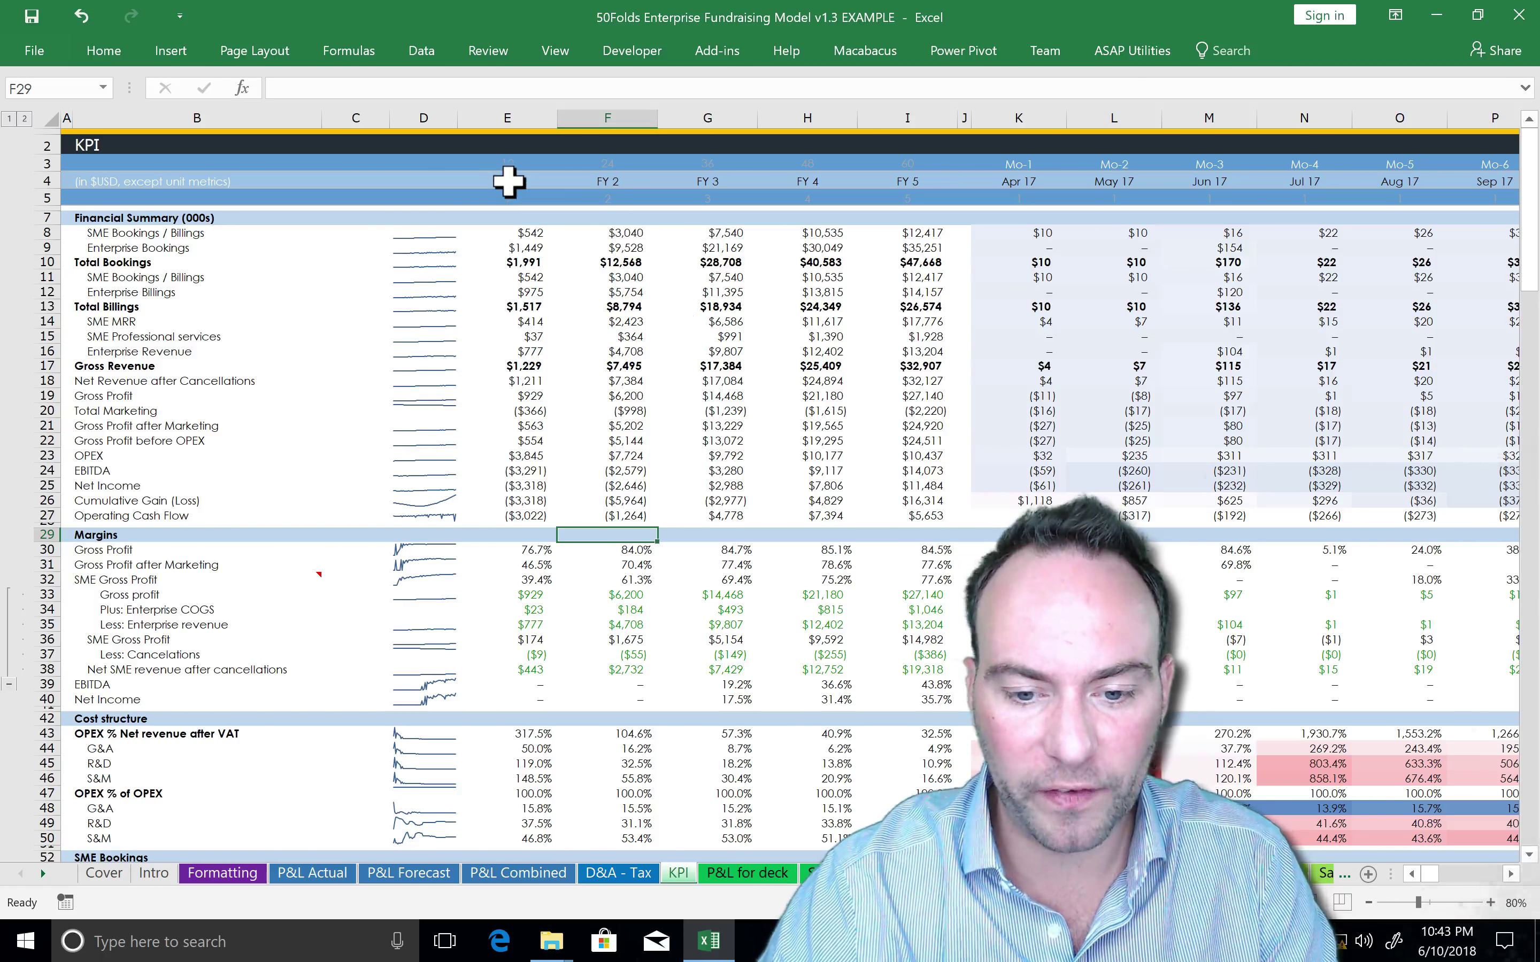
# - Trace row 9 Enterprise Bookings from its P&L Forecast links to the FY 1 total
pyautogui.click(1032, 253)
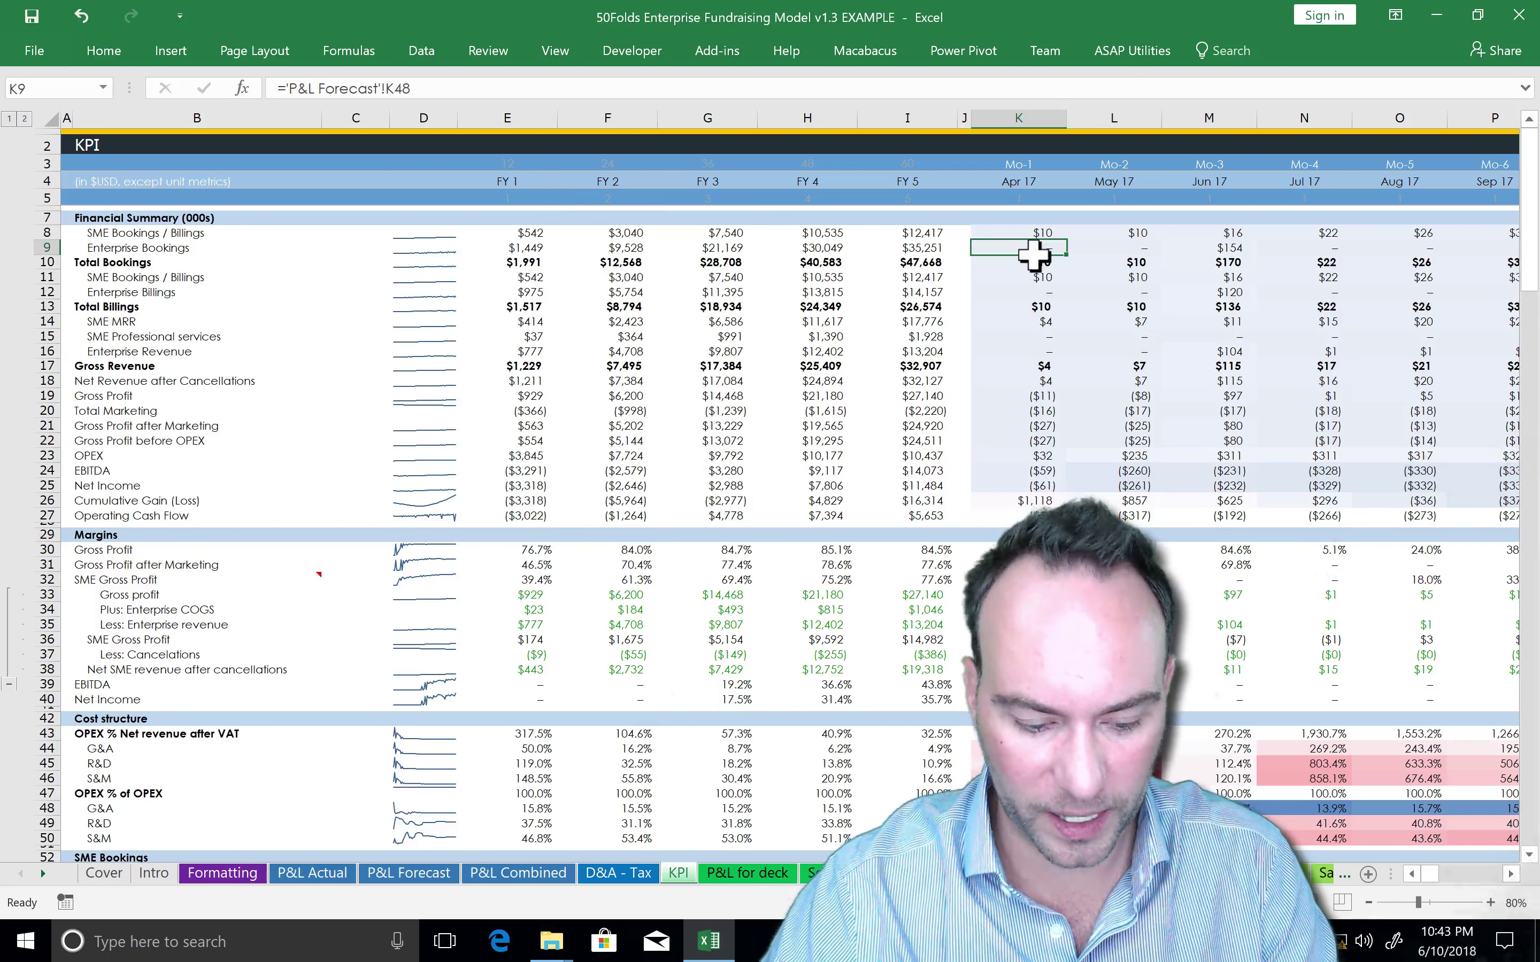
pyautogui.hotkey('ctrl', 'Right')
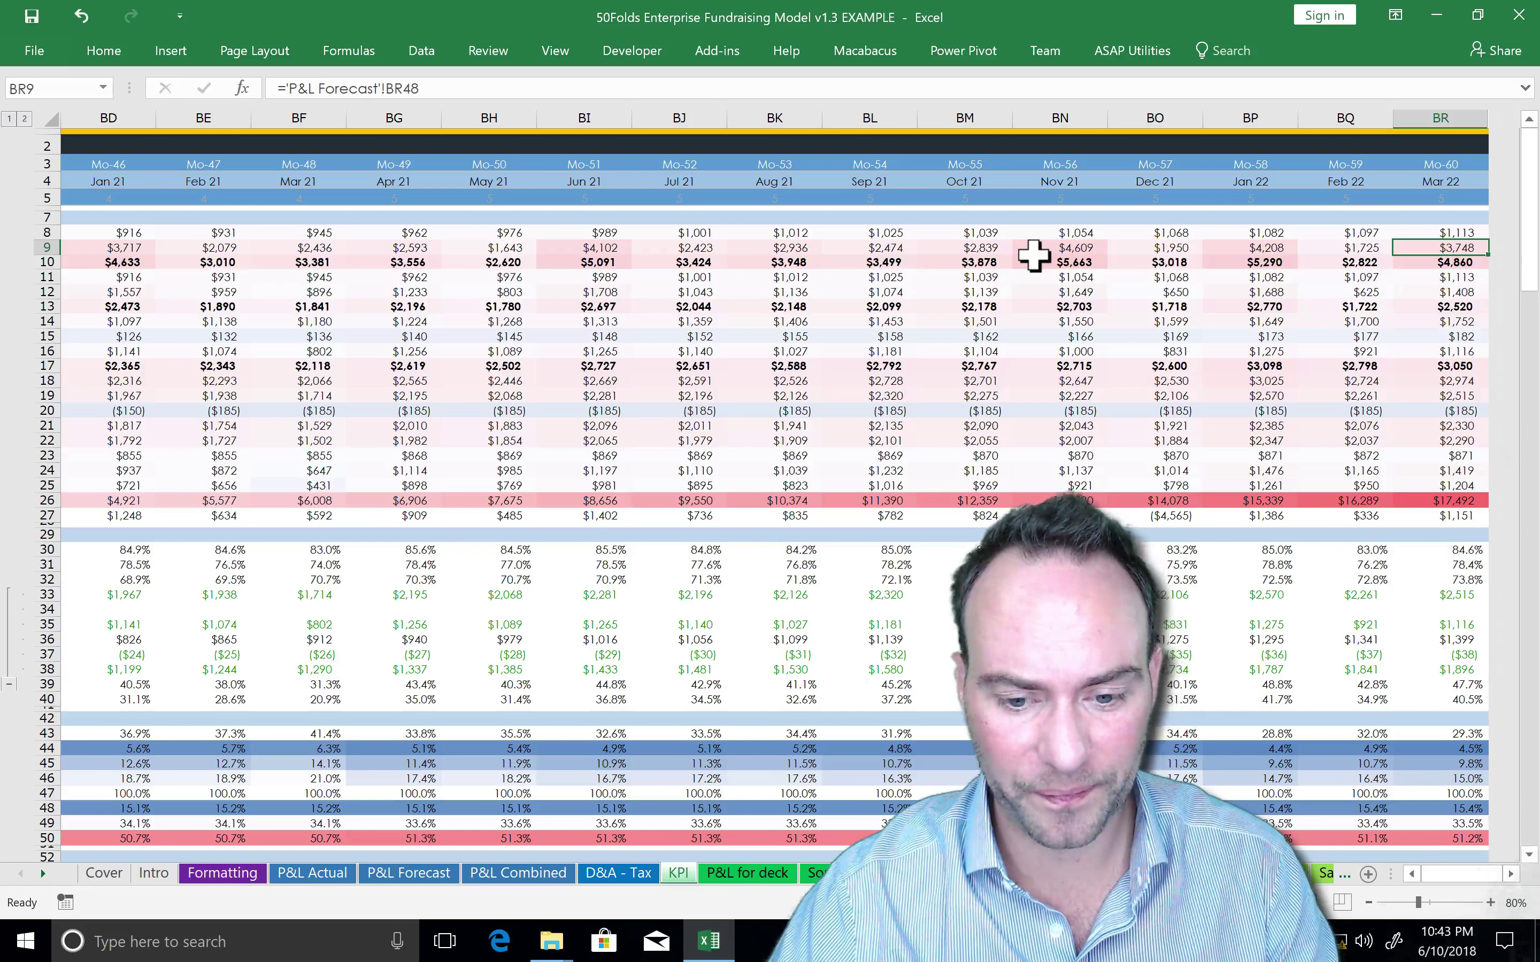
pyautogui.hotkey('ctrl', 'Left')
pyautogui.hotkey('ctrl', 'Left')
pyautogui.hotkey('ctrl', 'Left')
pyautogui.hotkey('ctrl', 'Left')
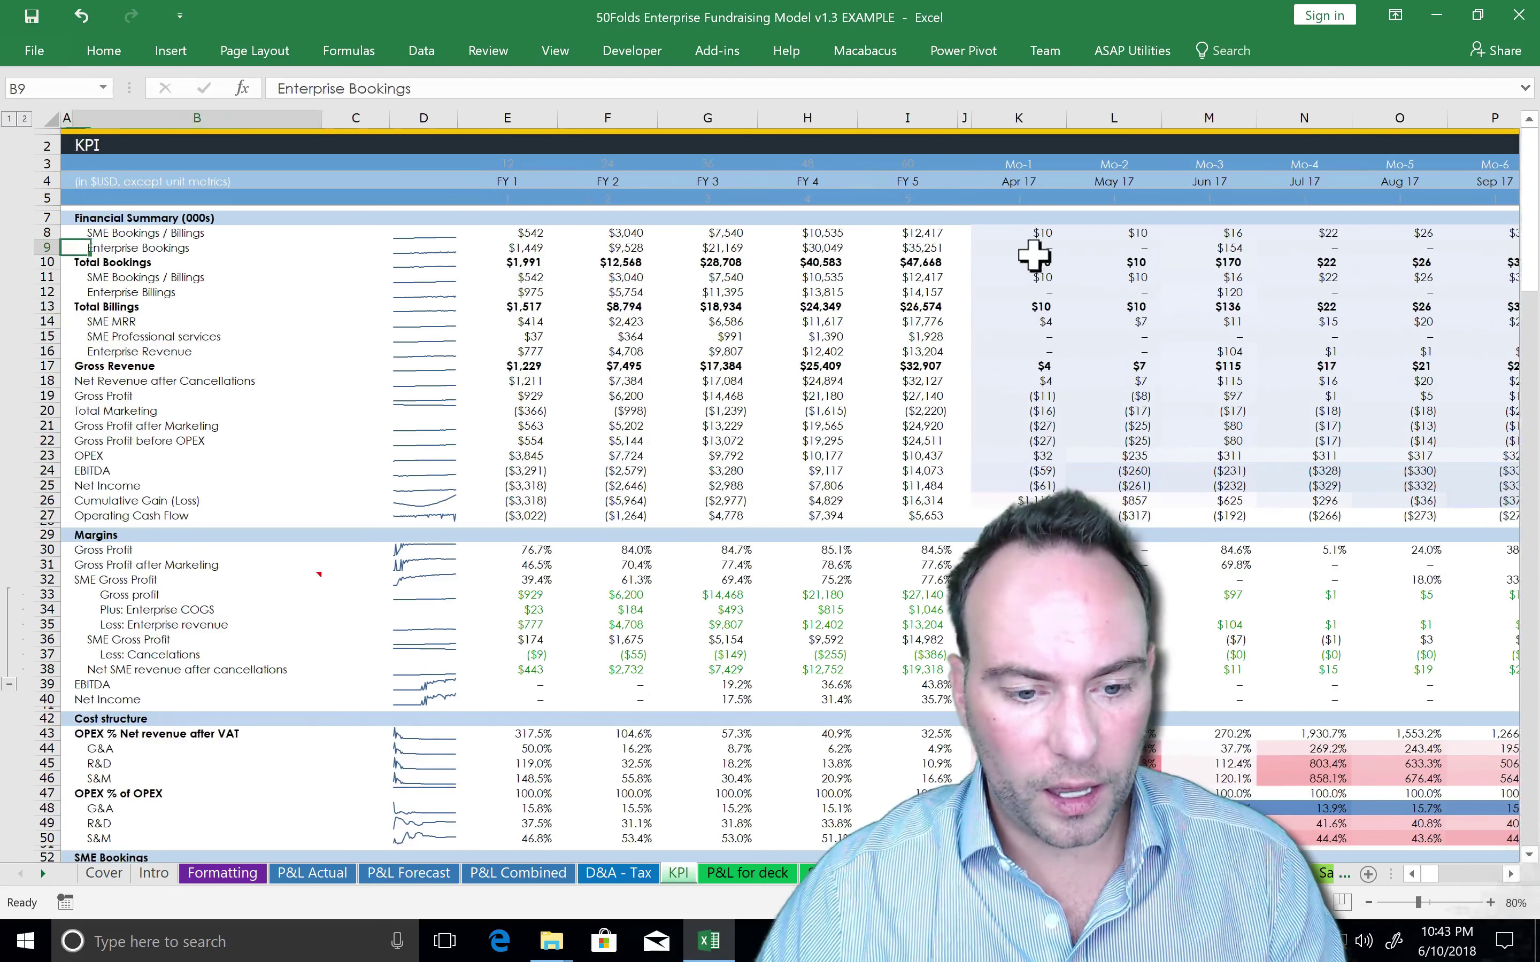
pyautogui.press('Right')
pyautogui.press('Right')
pyautogui.press('Right')
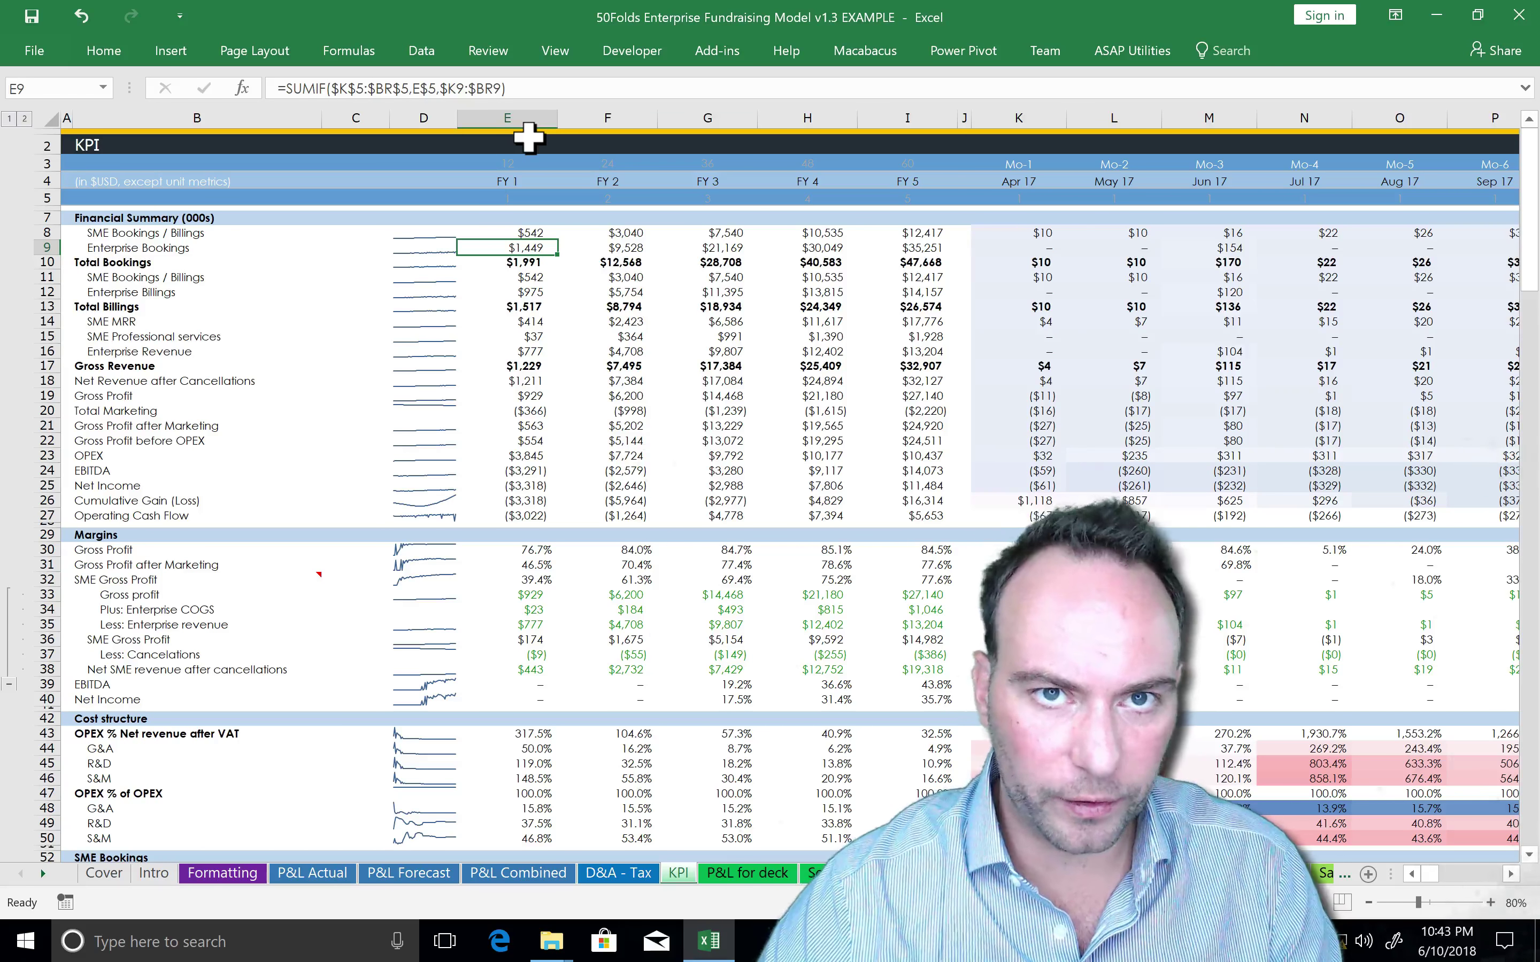
pyautogui.click(609, 445)
pyautogui.scroll(-1, 609, 445)
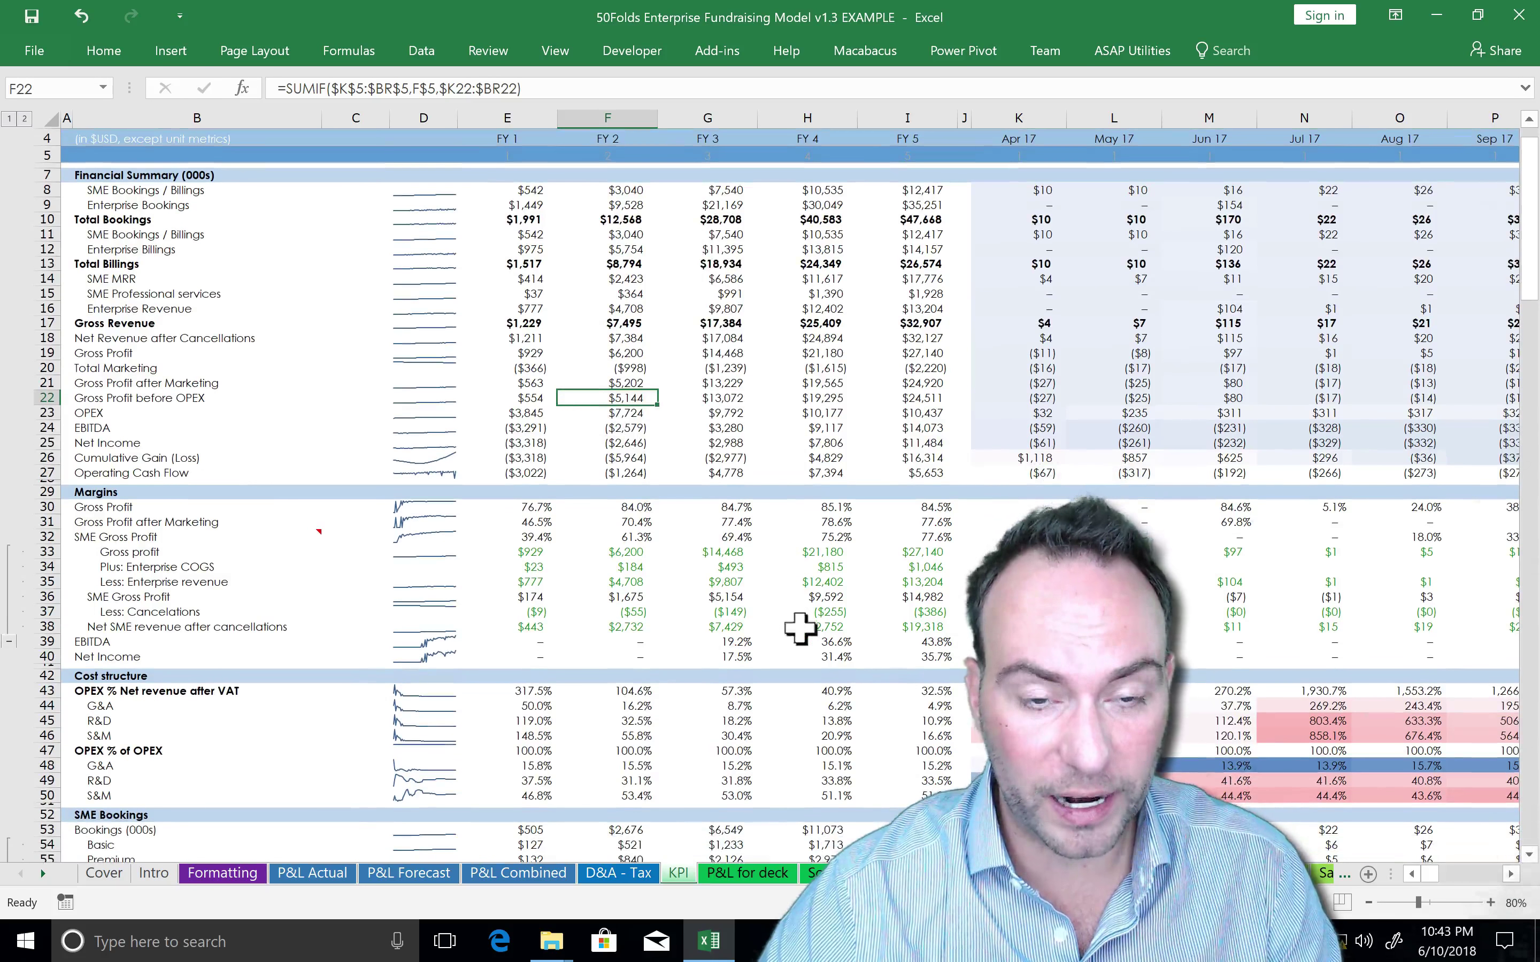
pyautogui.click(734, 601)
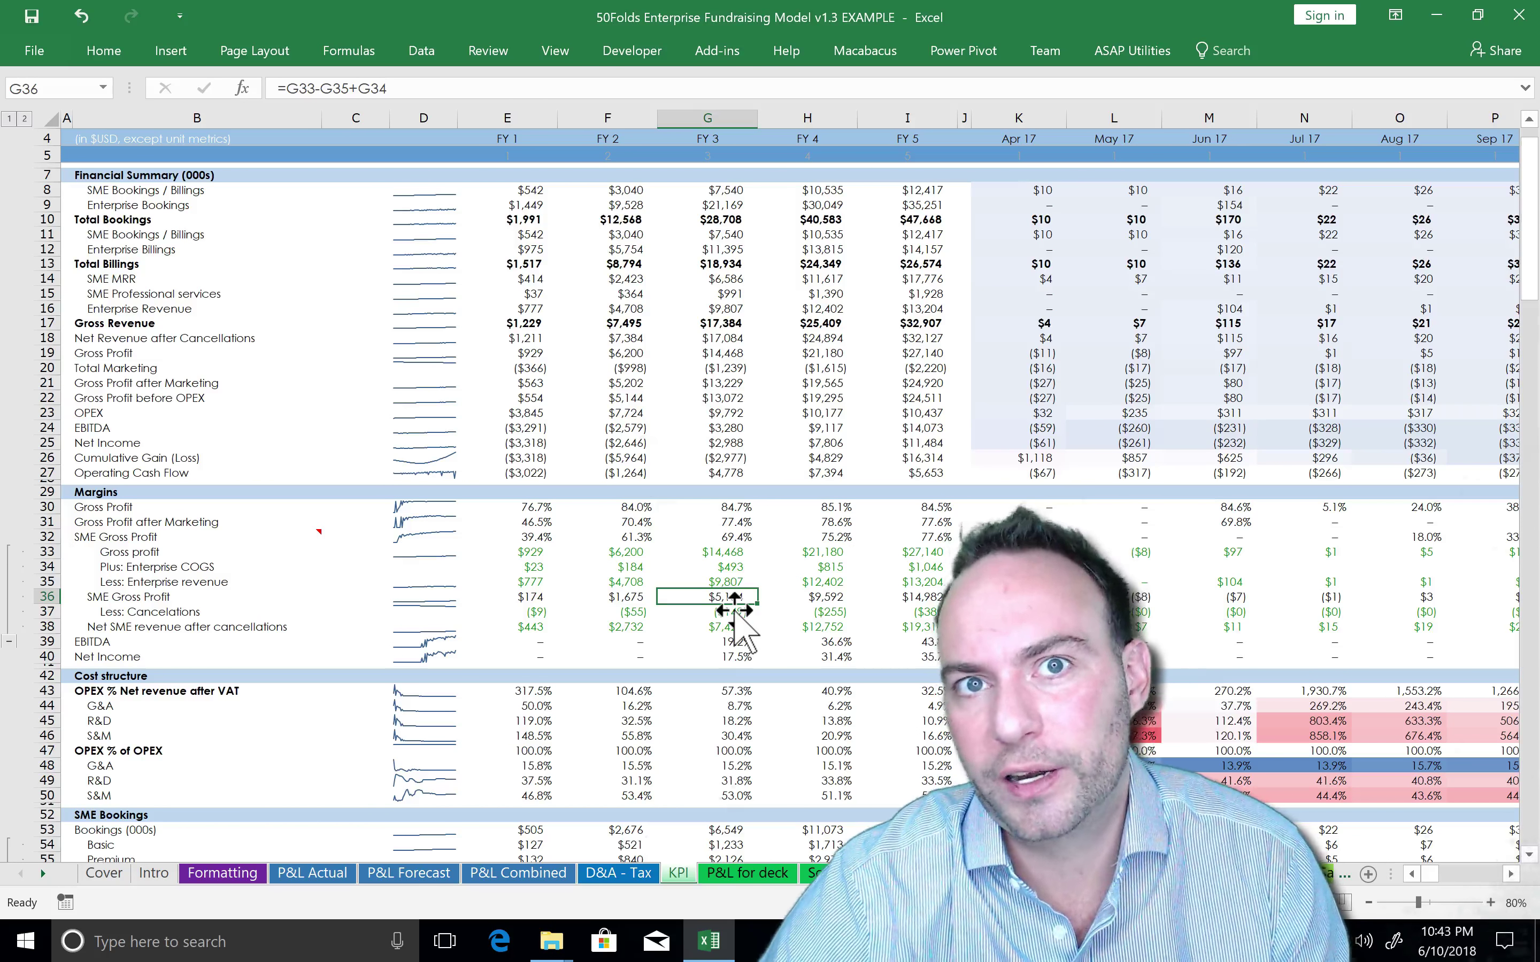
pyautogui.scroll(-1, 732, 608)
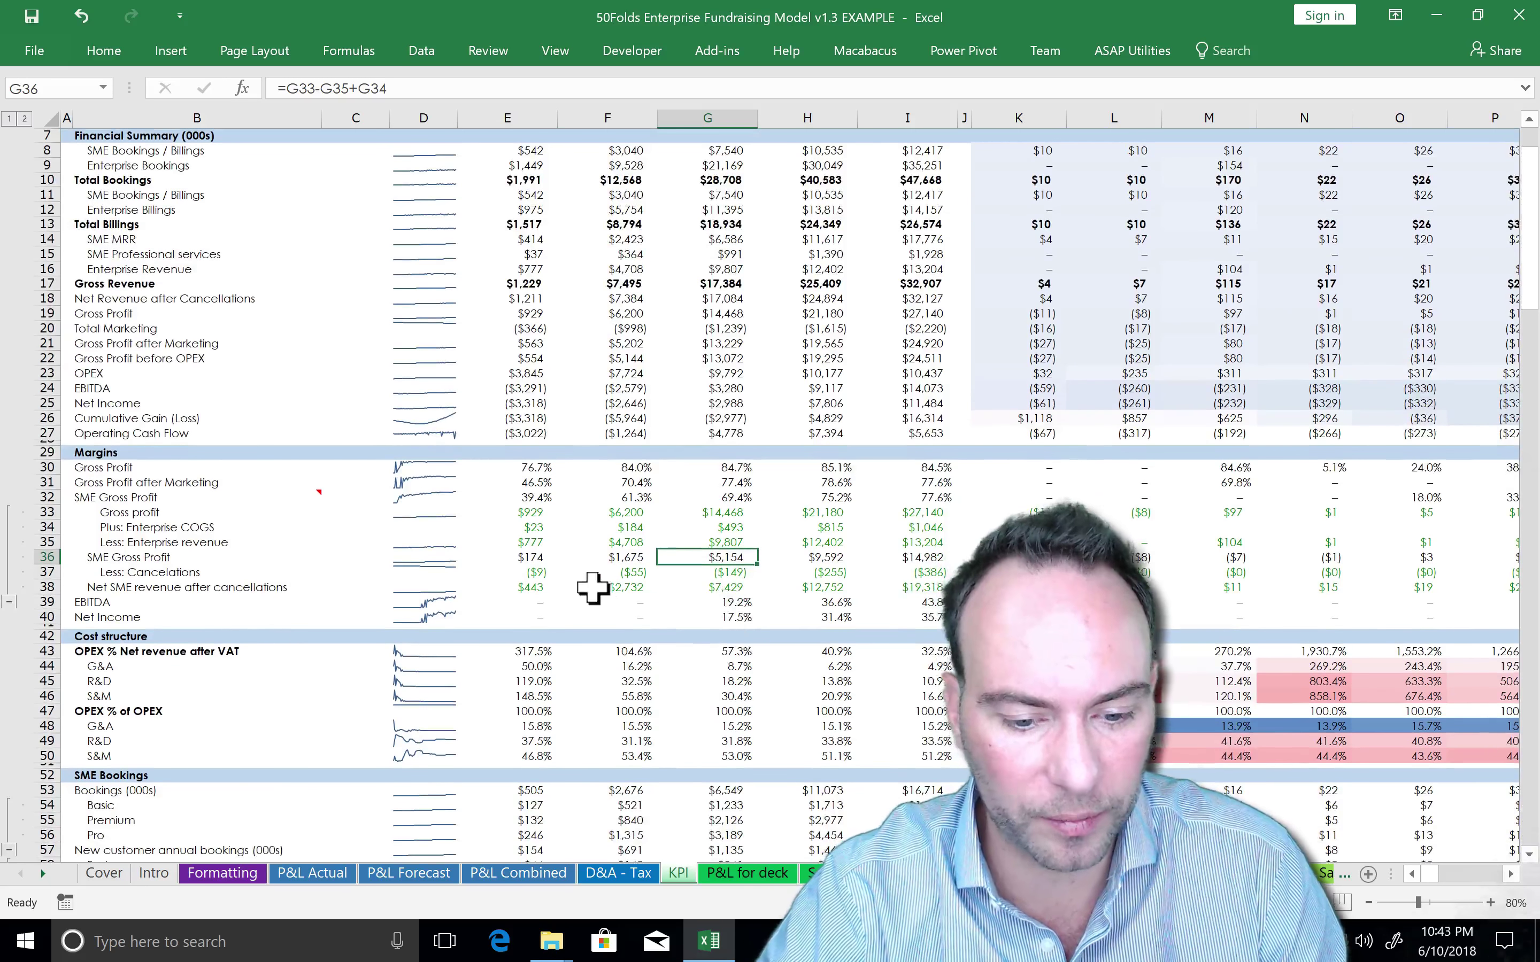
pyautogui.click(629, 617)
pyautogui.scroll(-3, 633, 636)
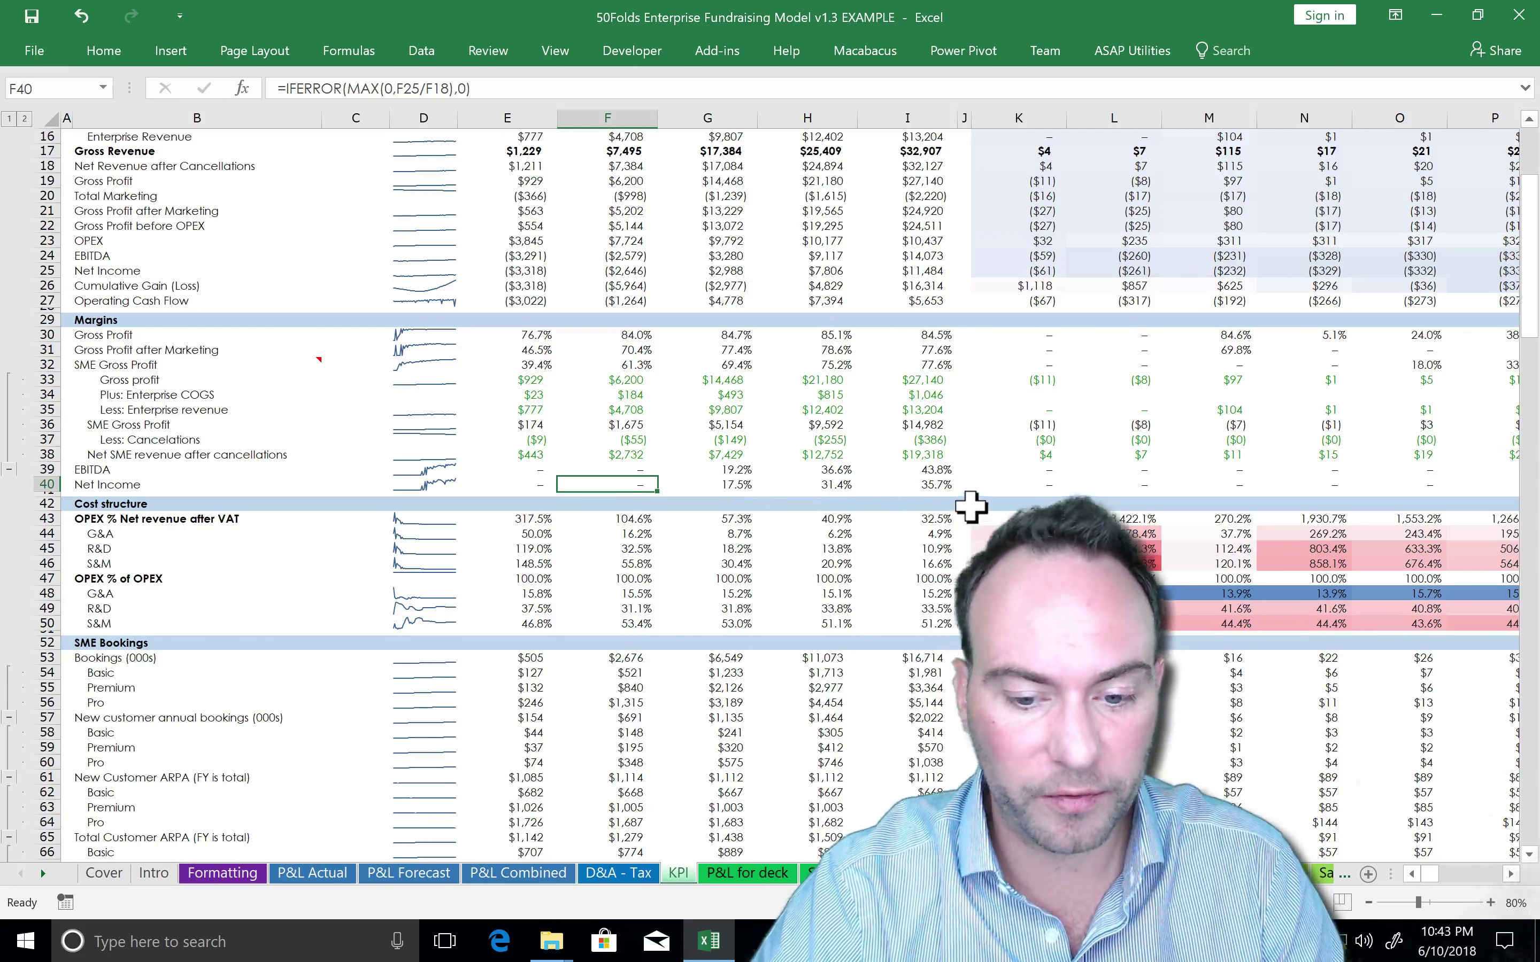
pyautogui.click(927, 489)
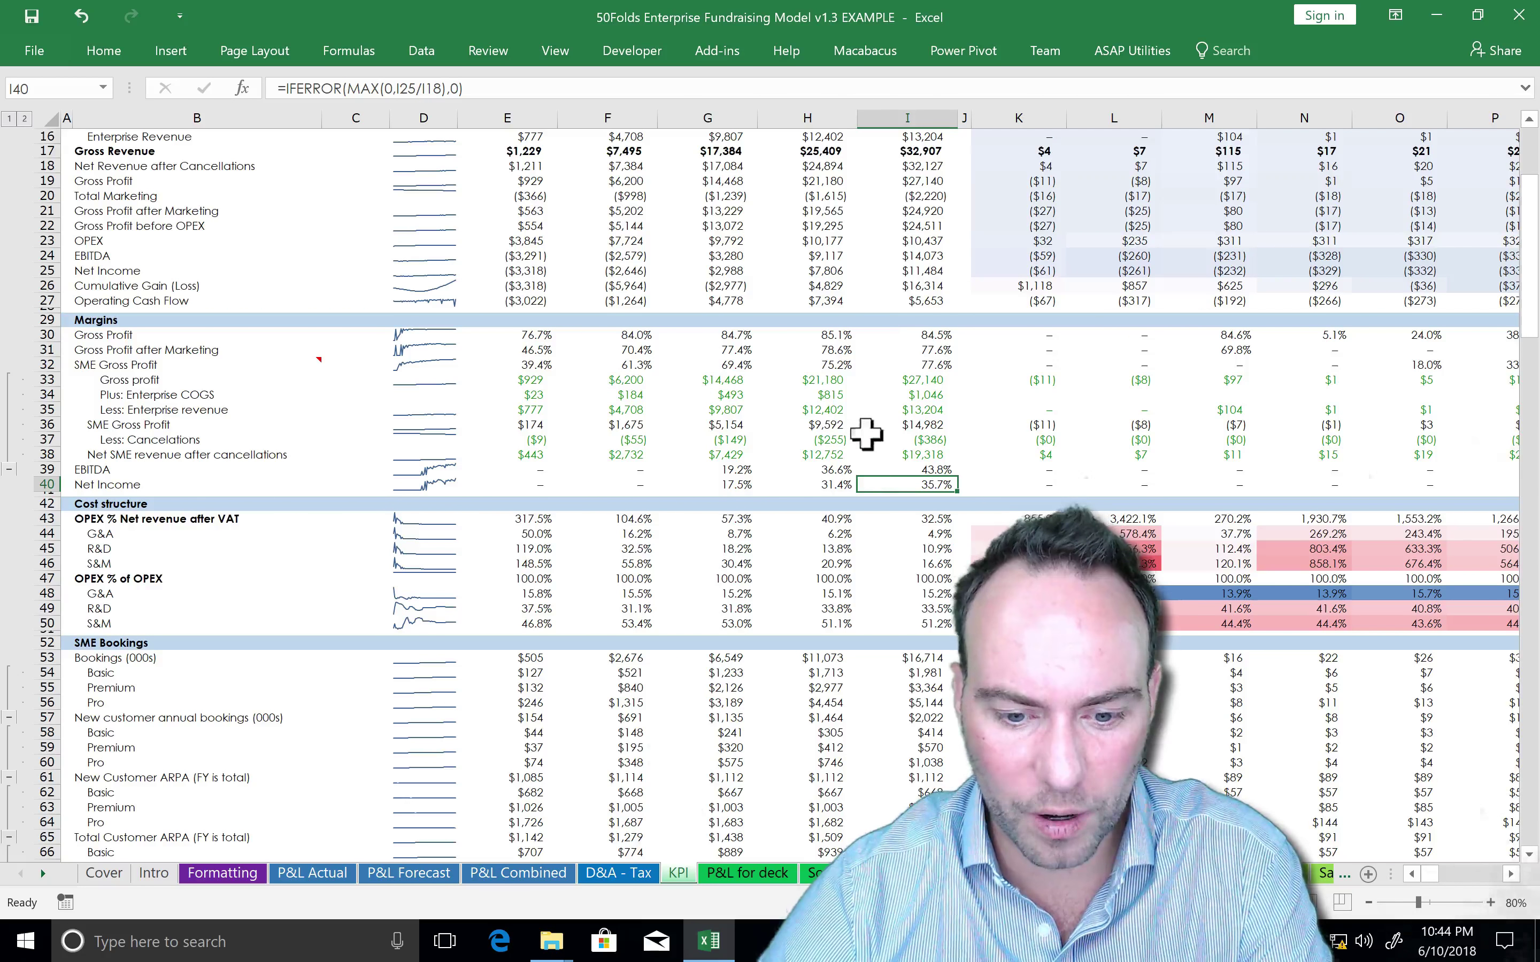
pyautogui.click(840, 471)
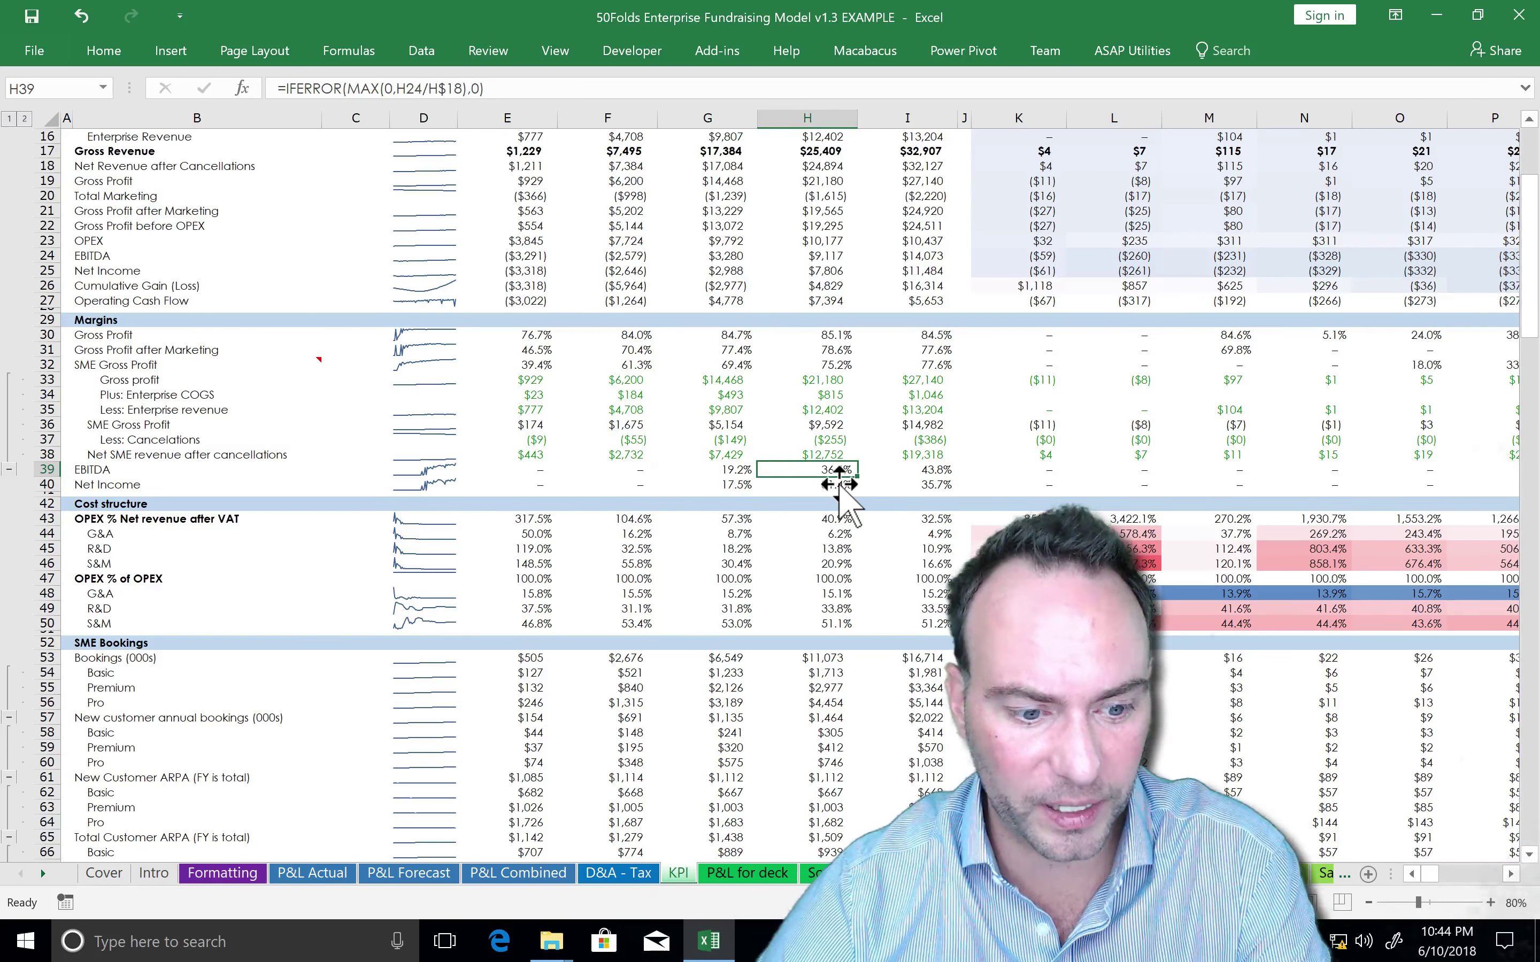
pyautogui.scroll(-2, 839, 484)
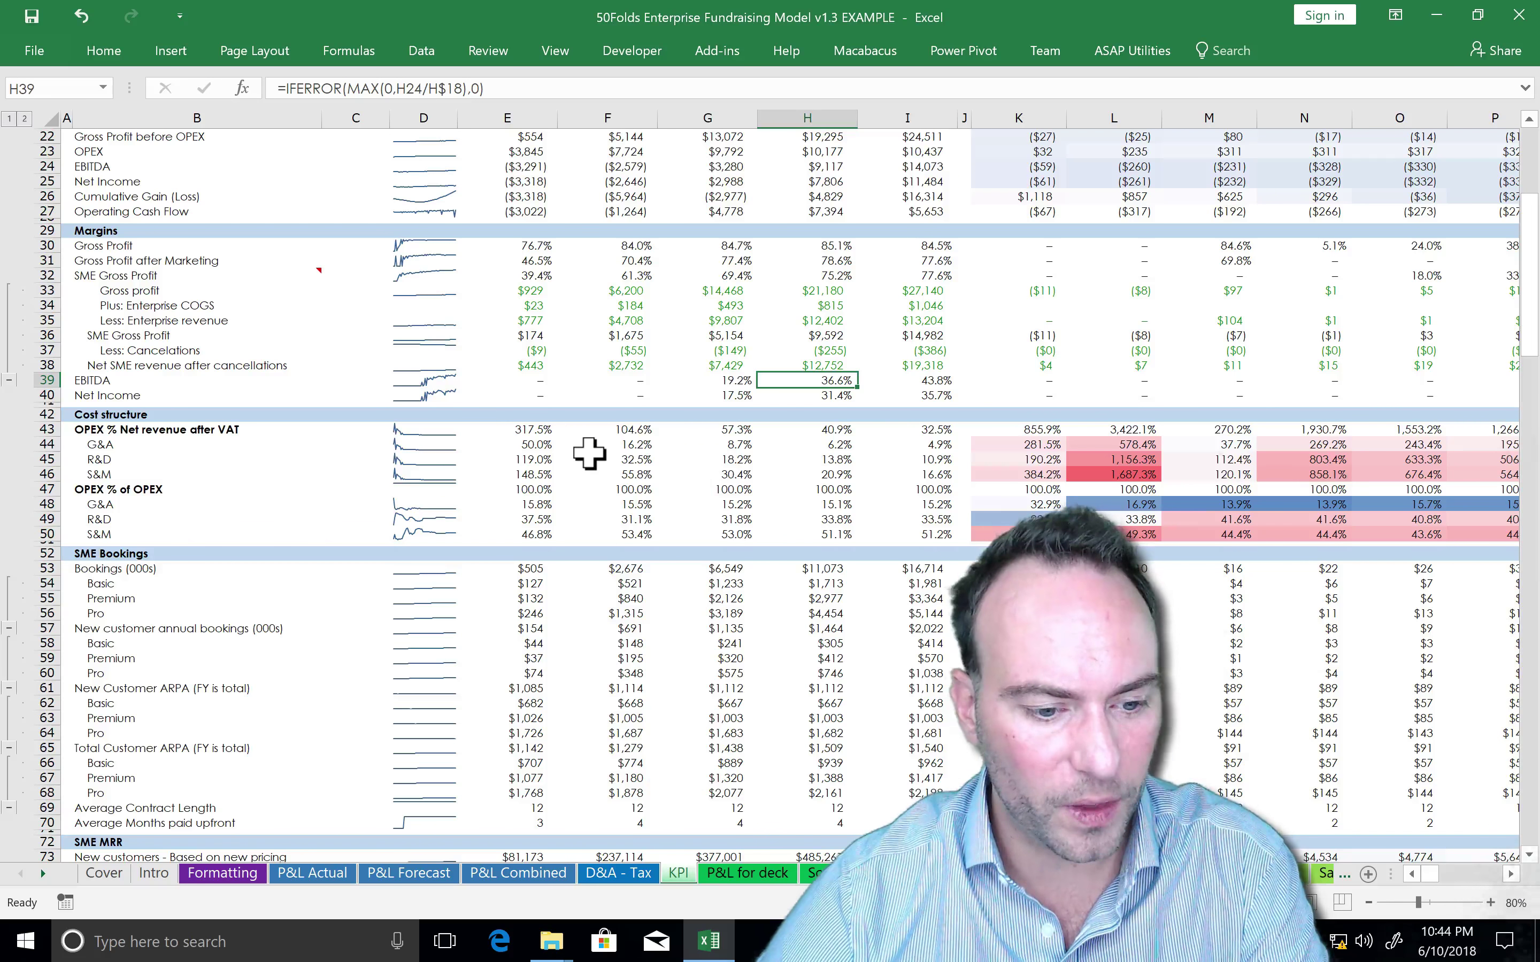
pyautogui.click(542, 436)
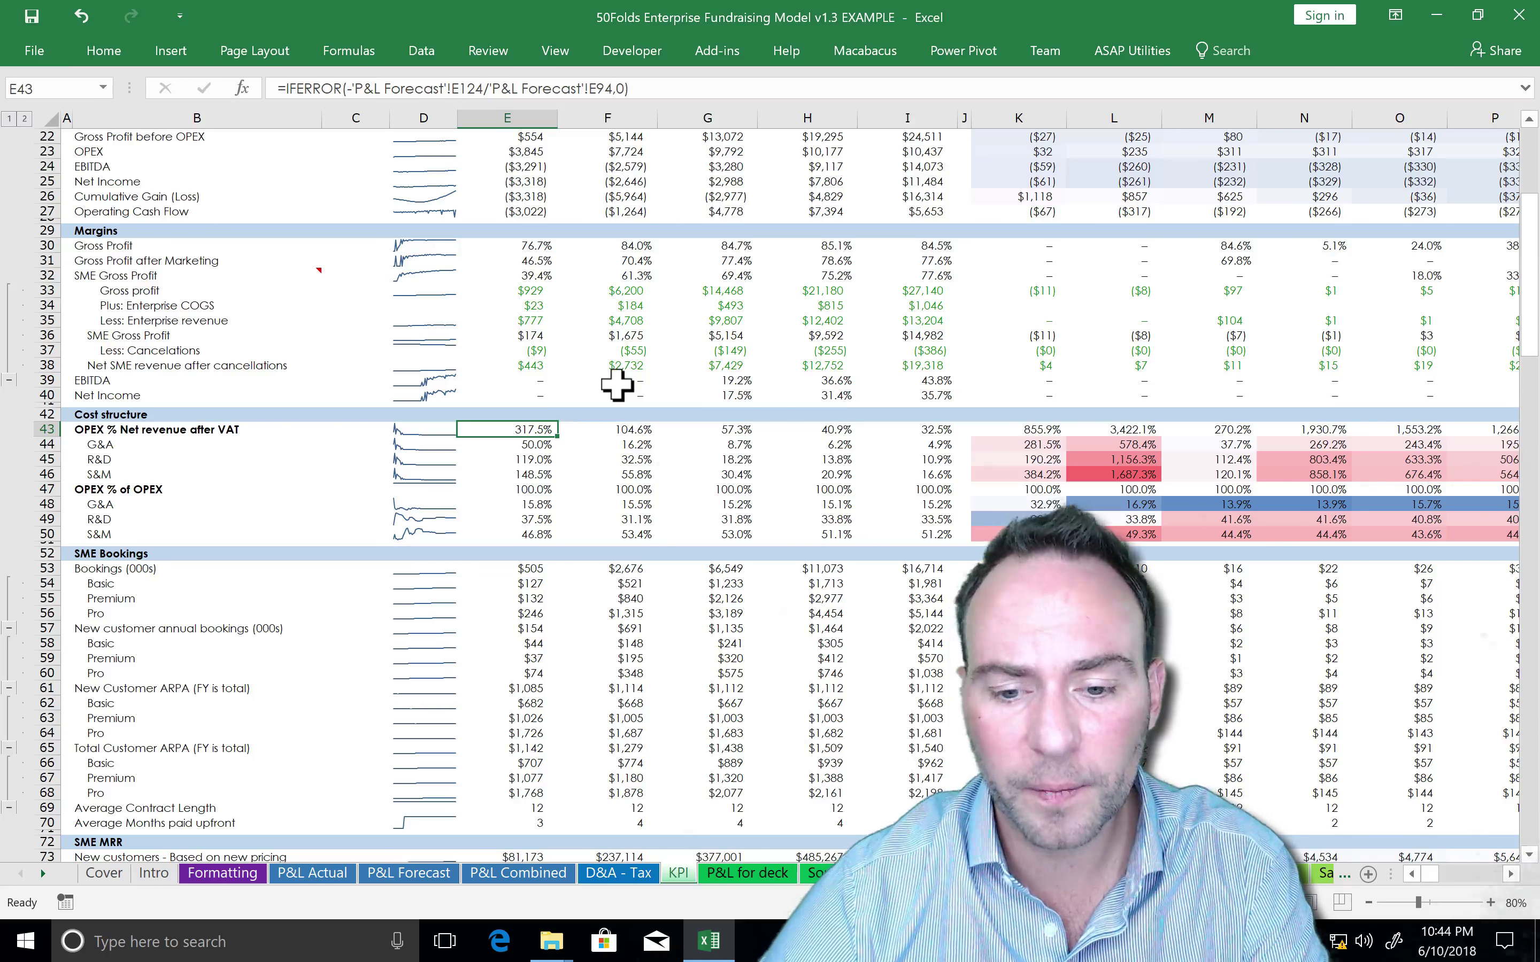
pyautogui.click(943, 431)
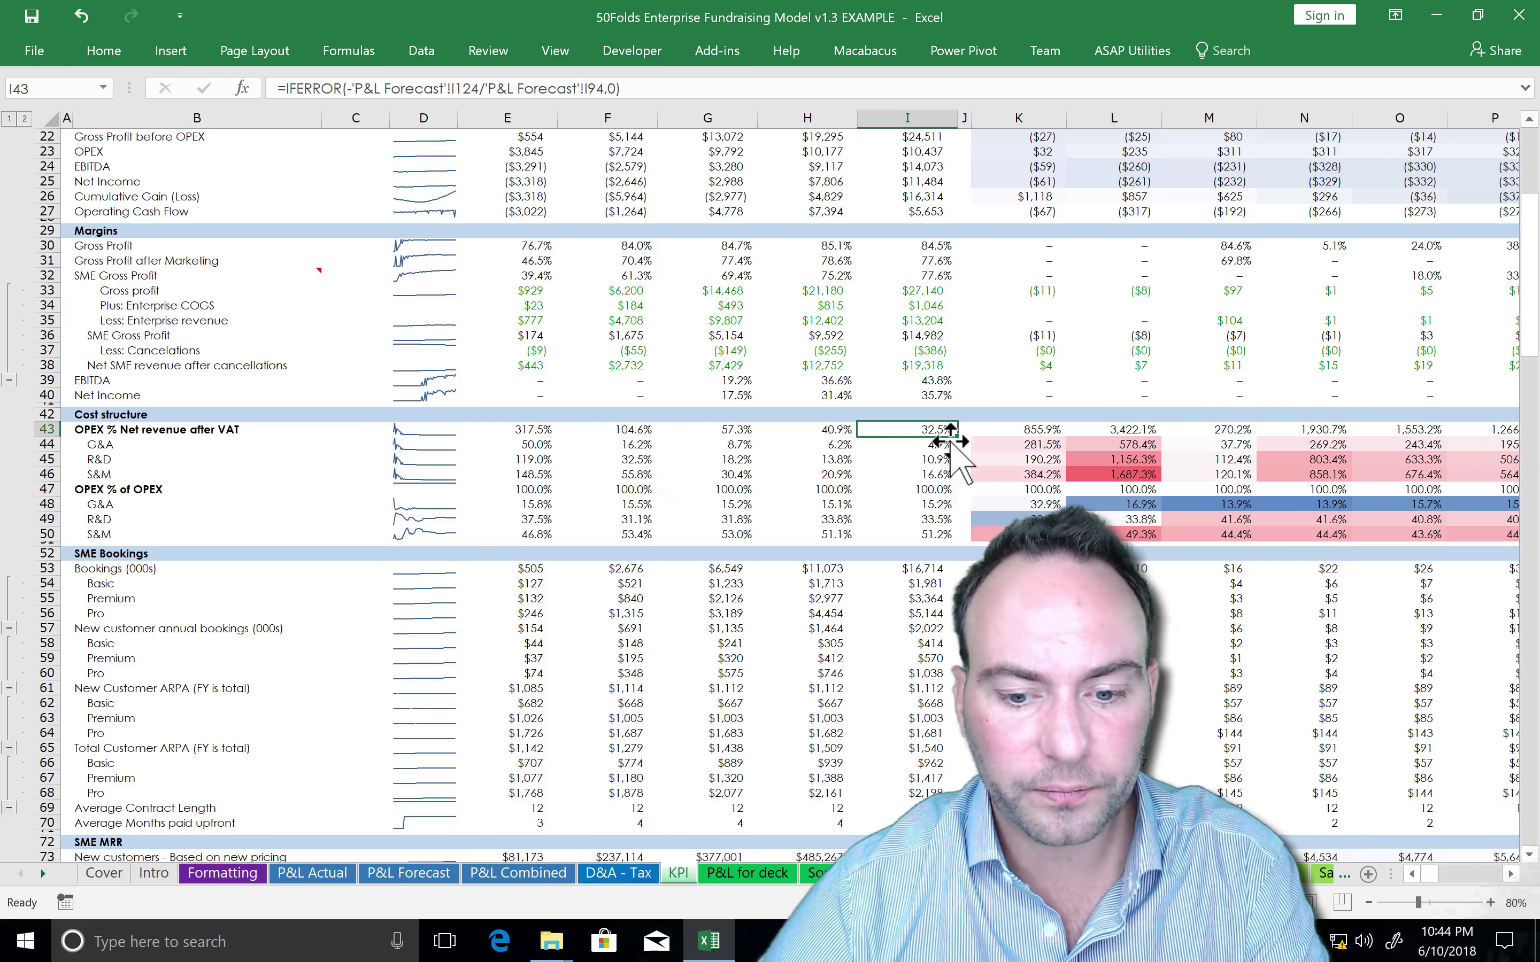
pyautogui.click(934, 490)
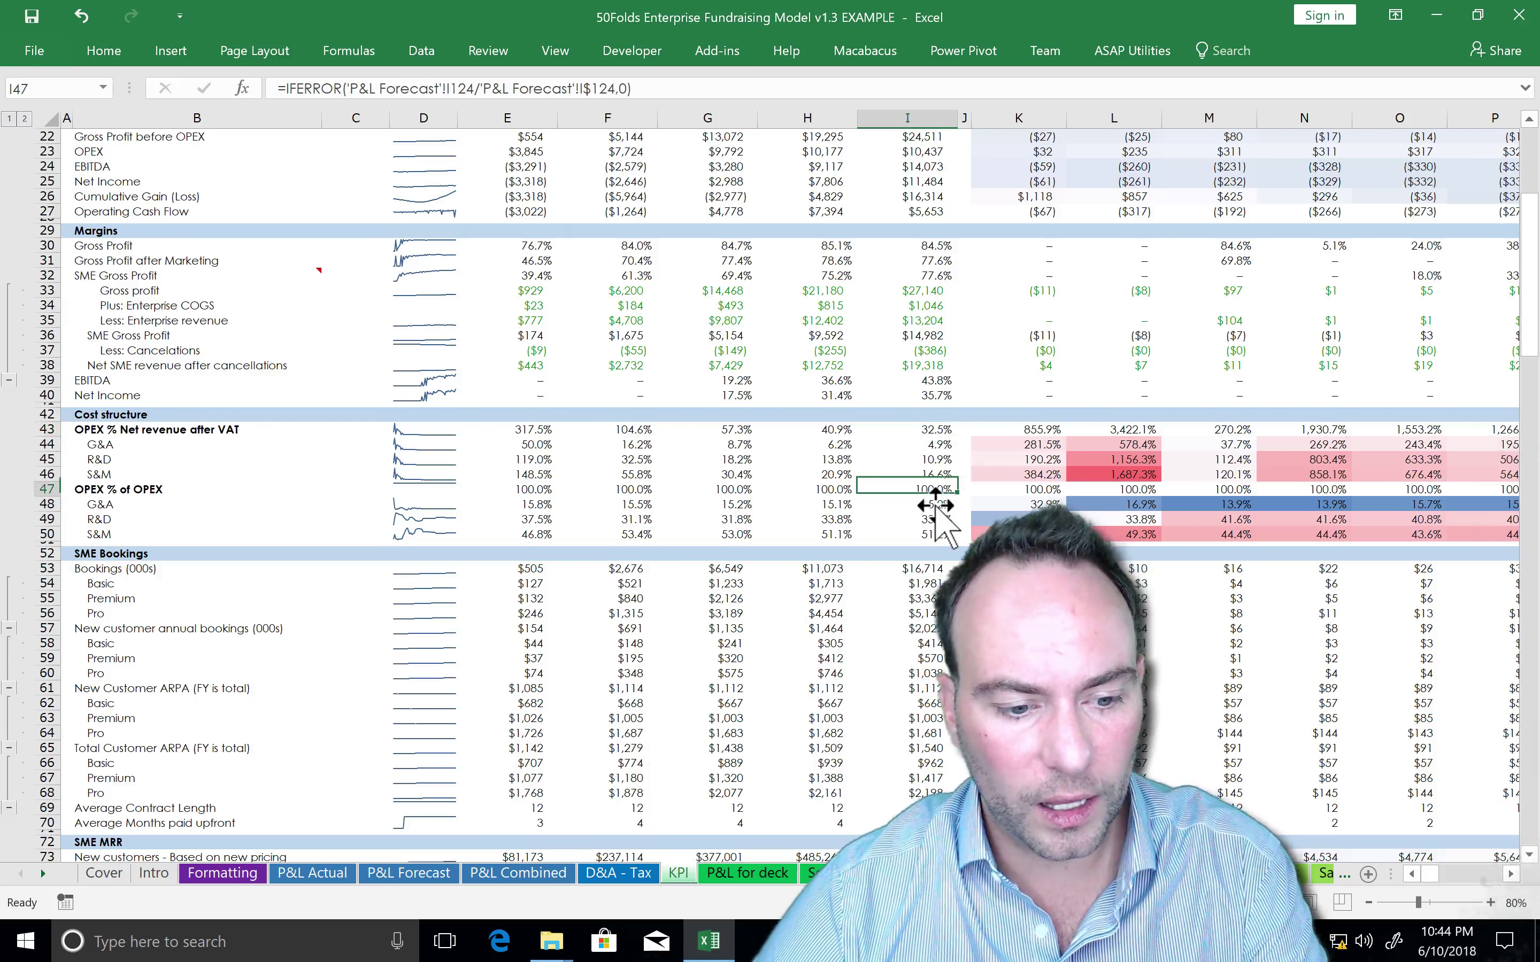
pyautogui.click(571, 536)
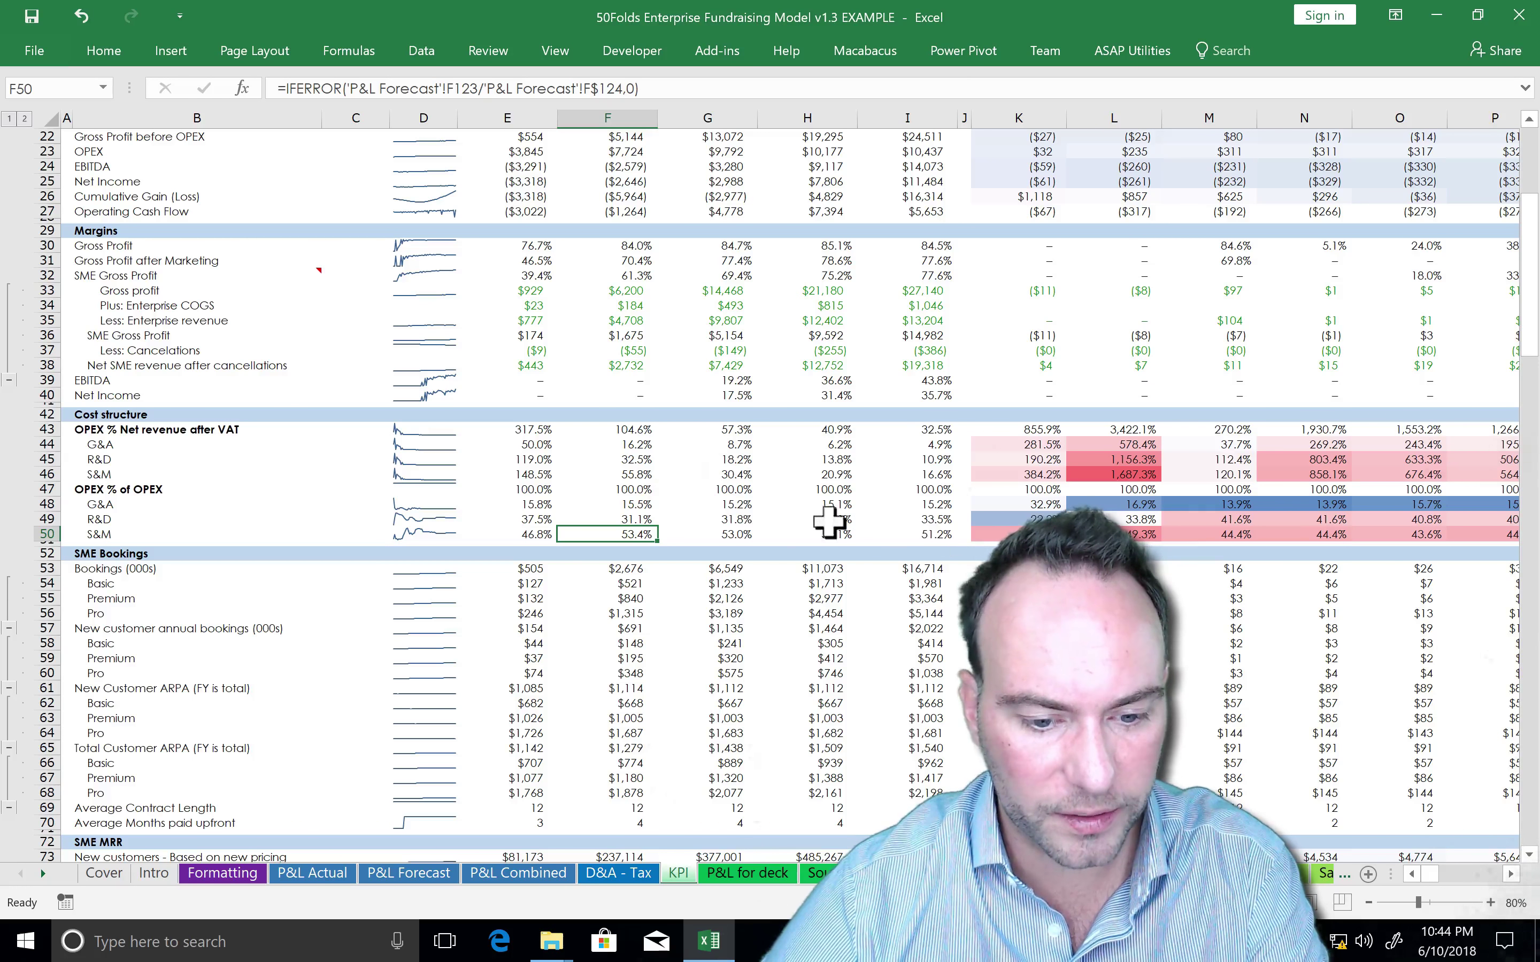
pyautogui.click(947, 535)
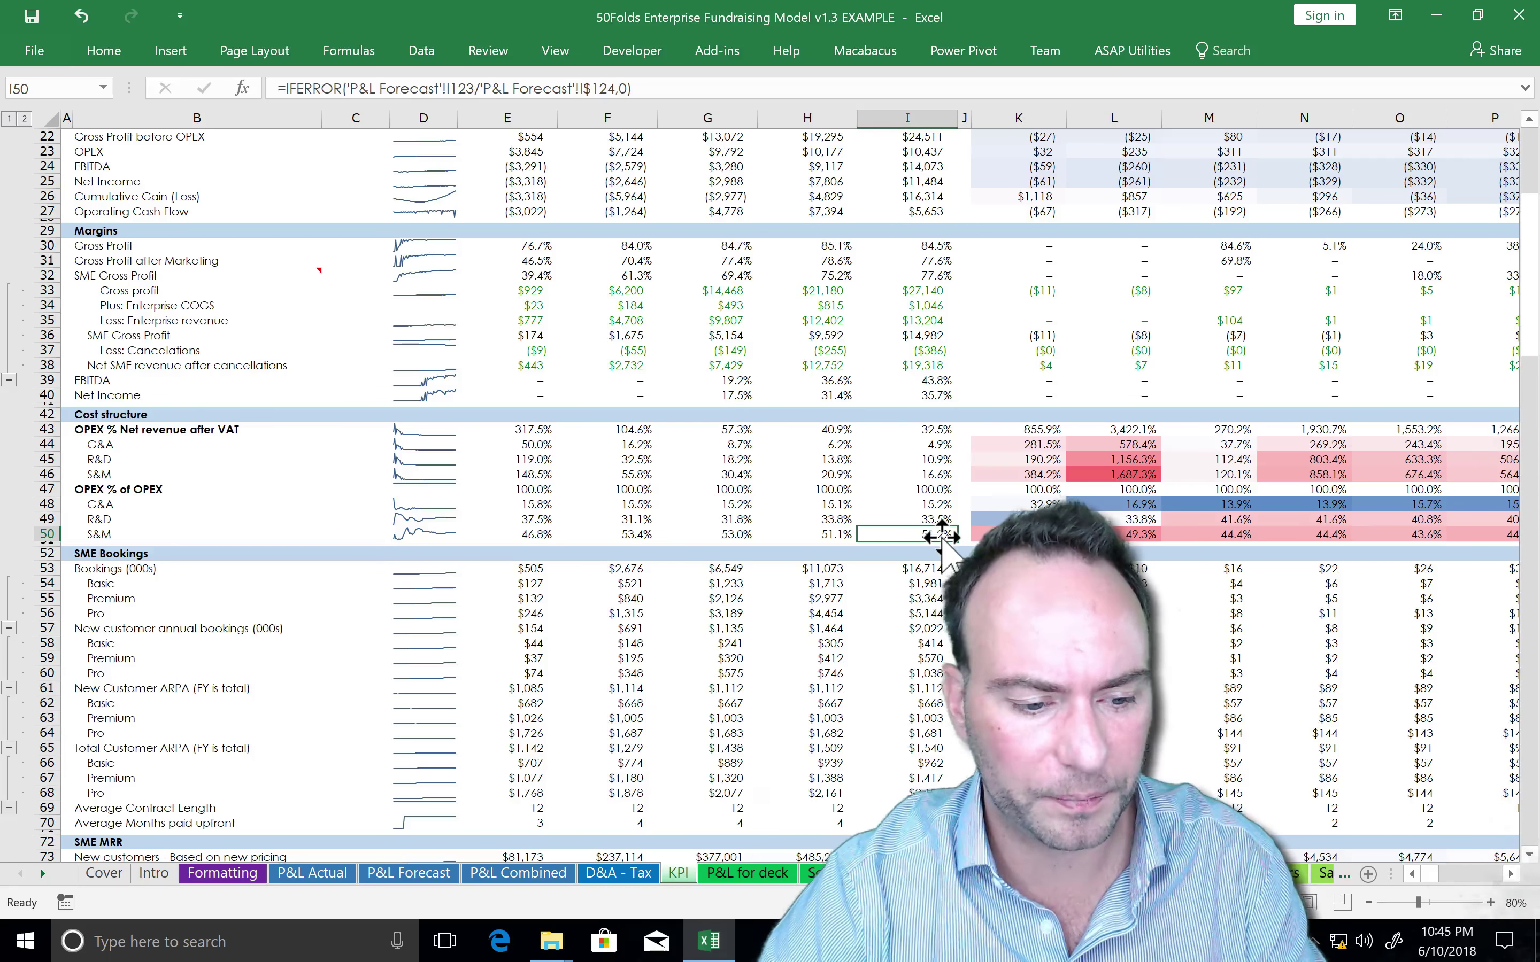
pyautogui.click(910, 629)
pyautogui.scroll(-2, 897, 644)
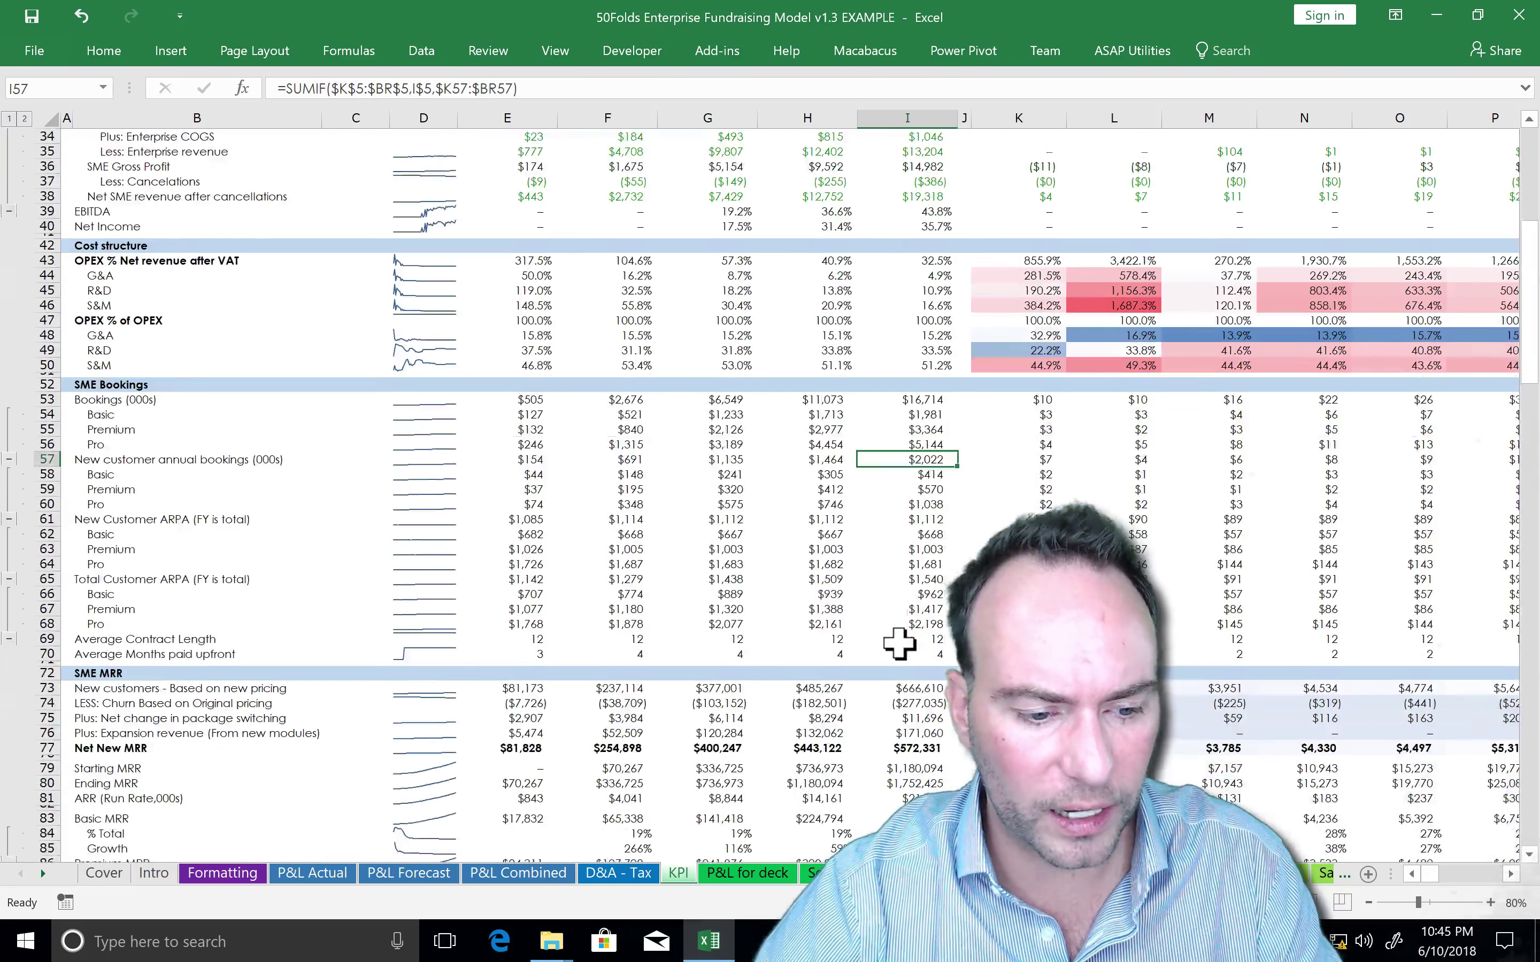
pyautogui.scroll(-3, 898, 644)
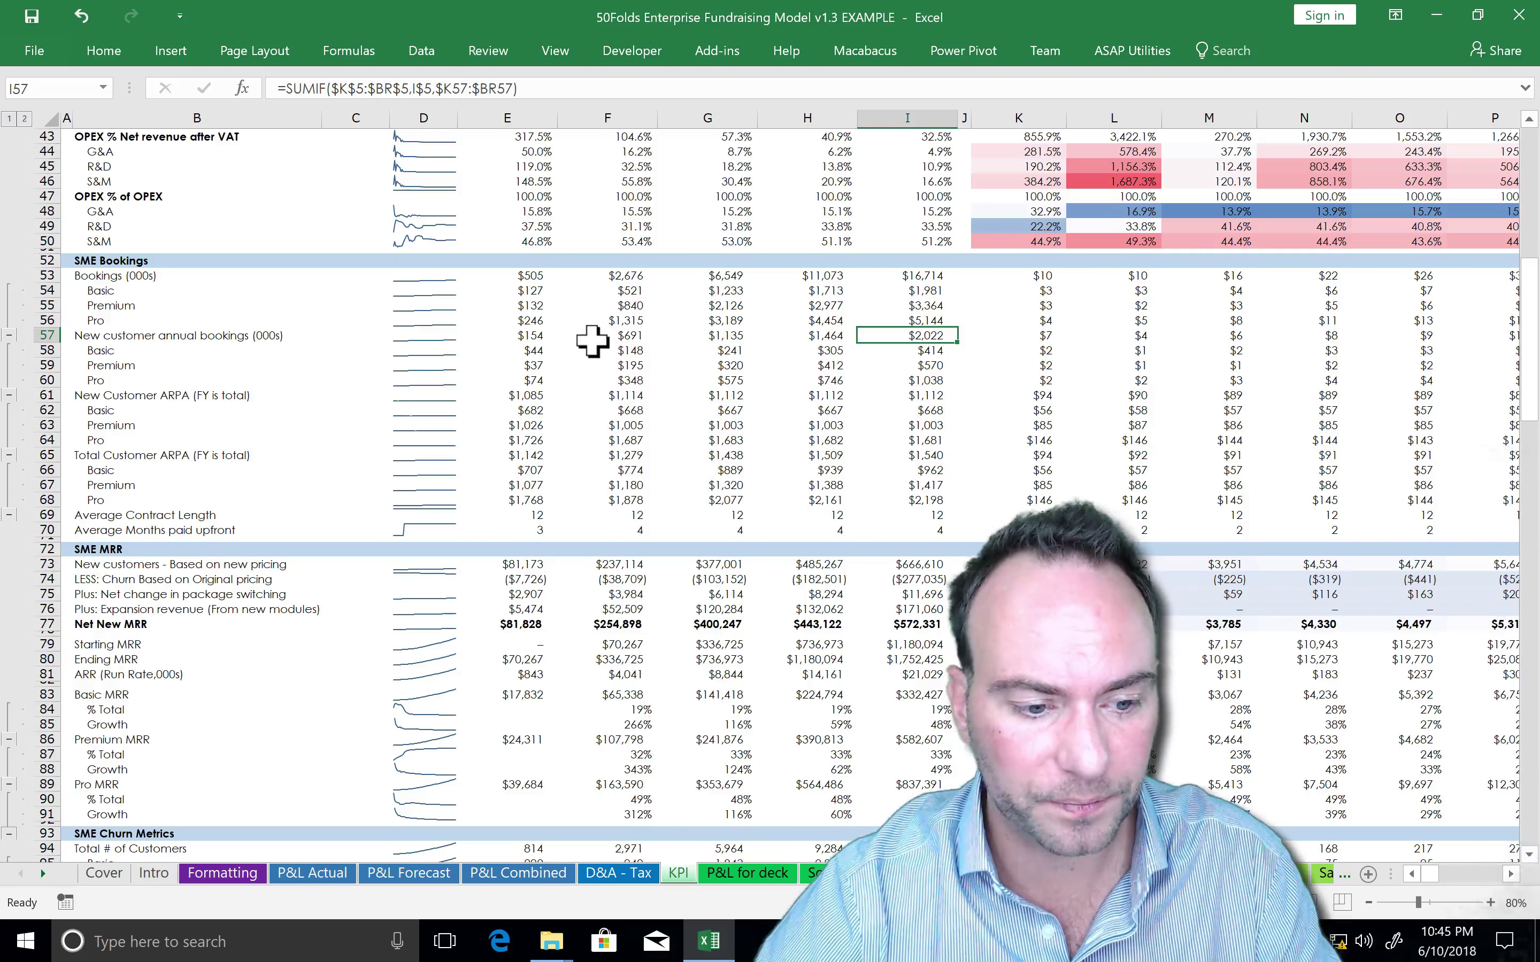
pyautogui.click(578, 293)
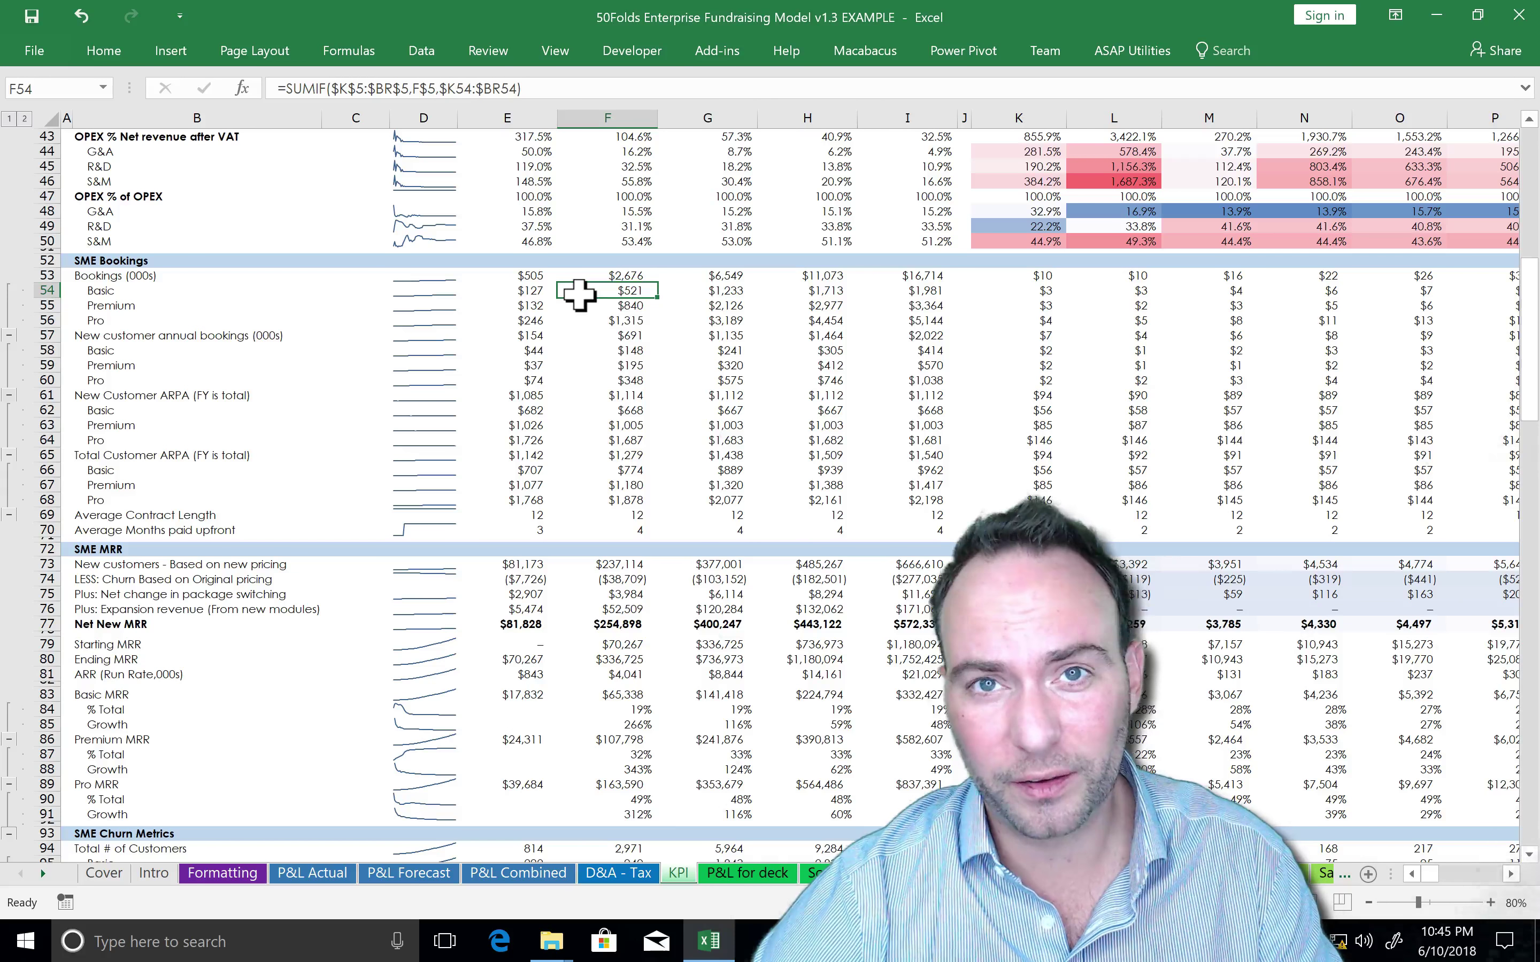
pyautogui.click(542, 307)
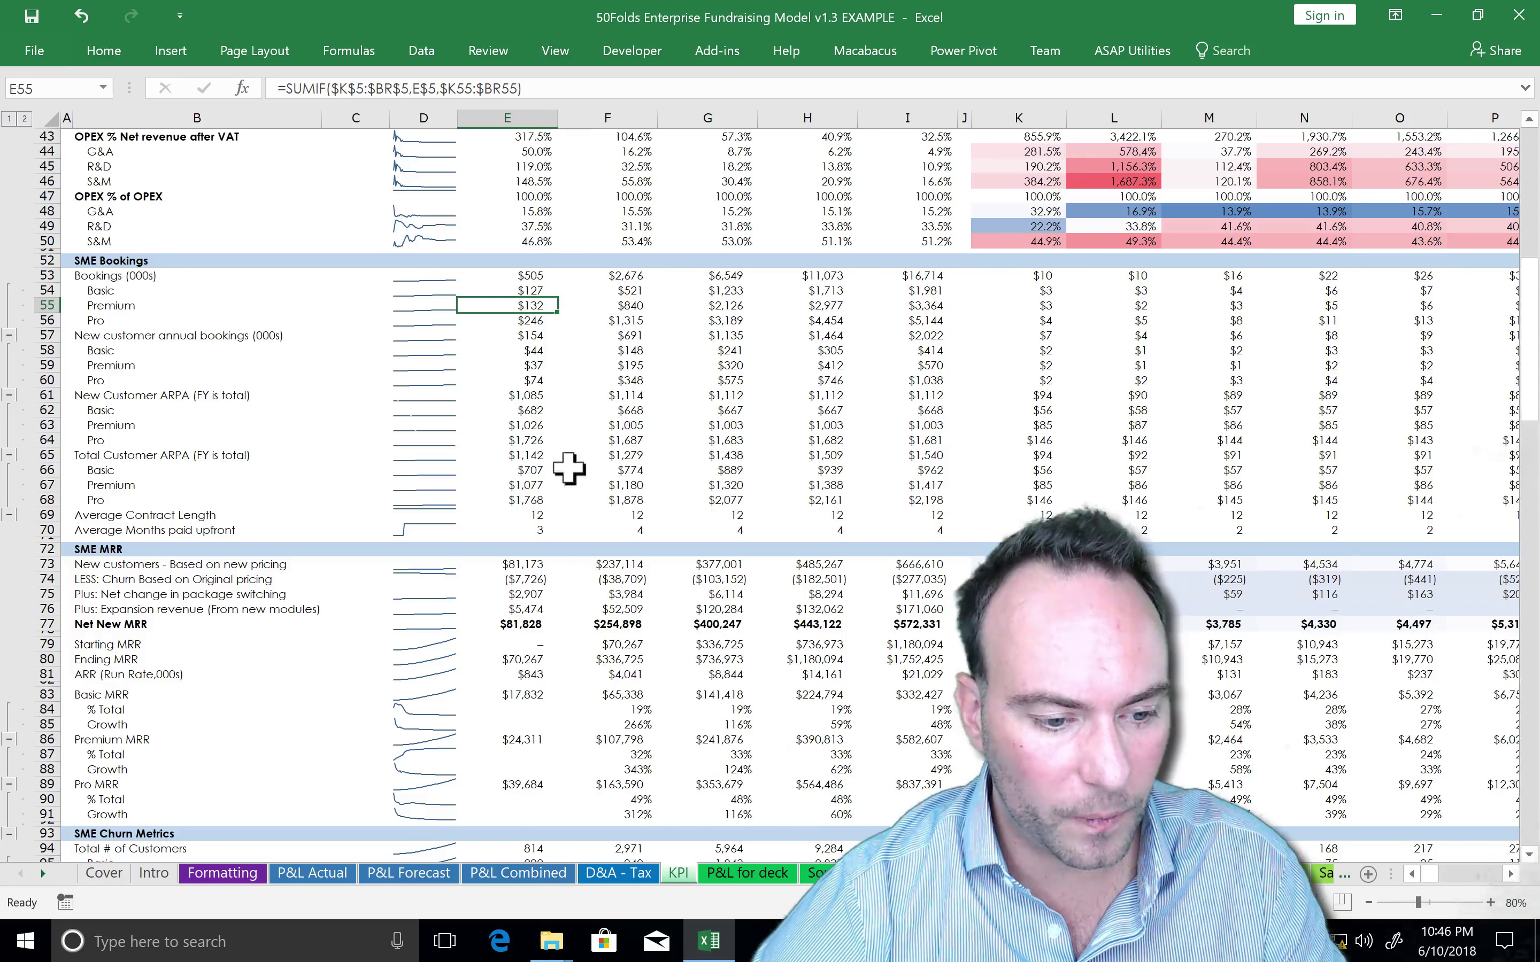
pyautogui.click(576, 485)
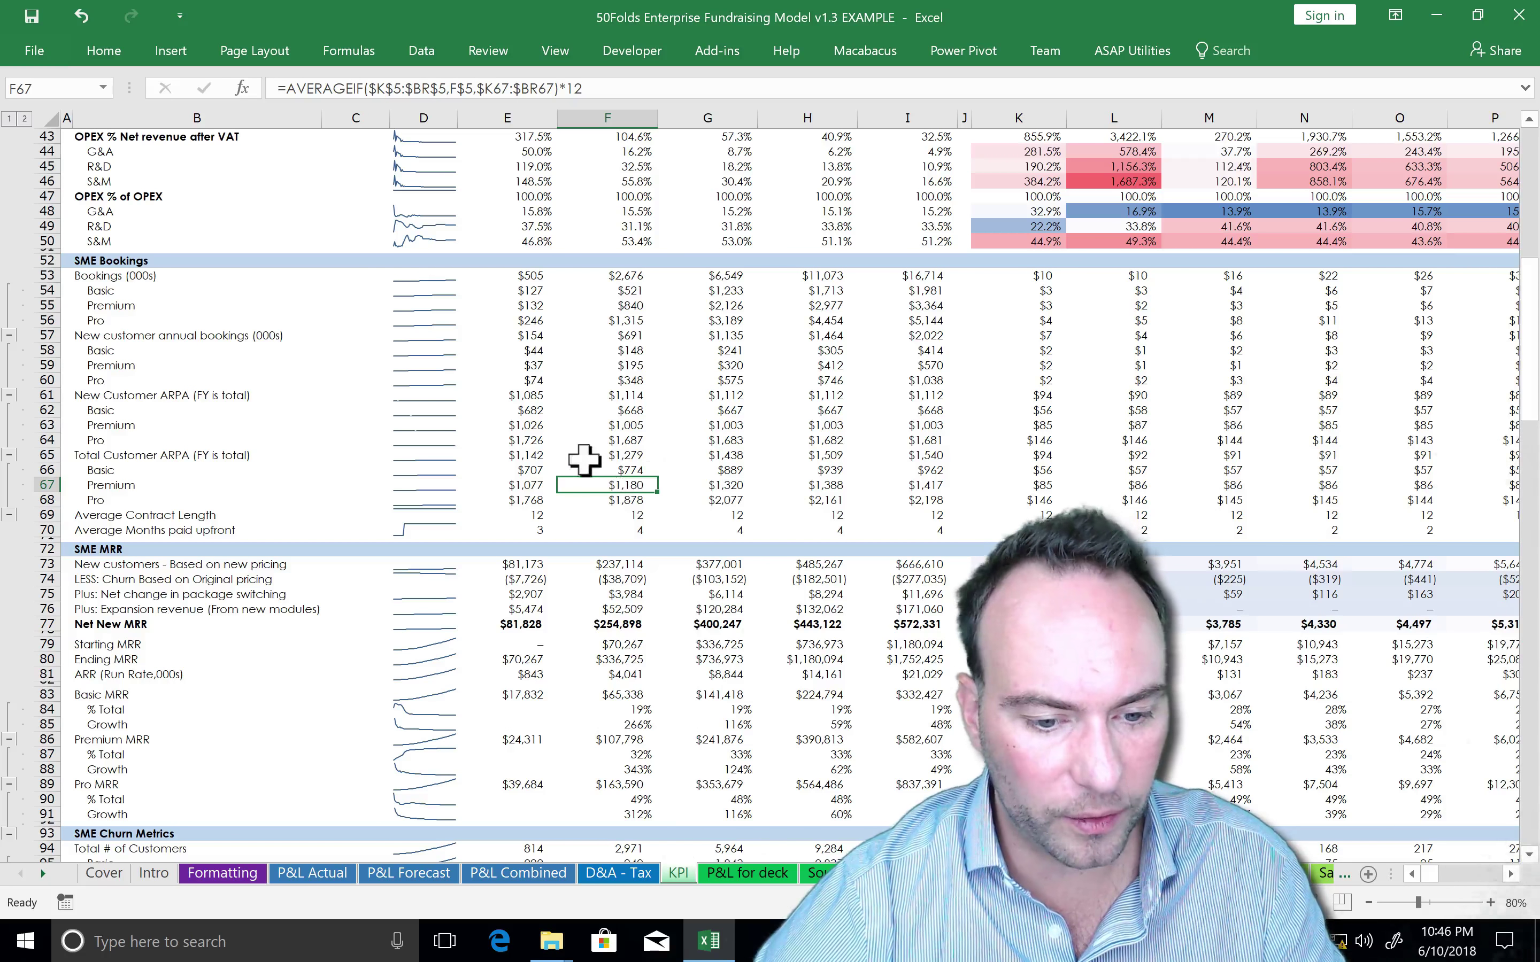
pyautogui.click(589, 411)
pyautogui.click(538, 501)
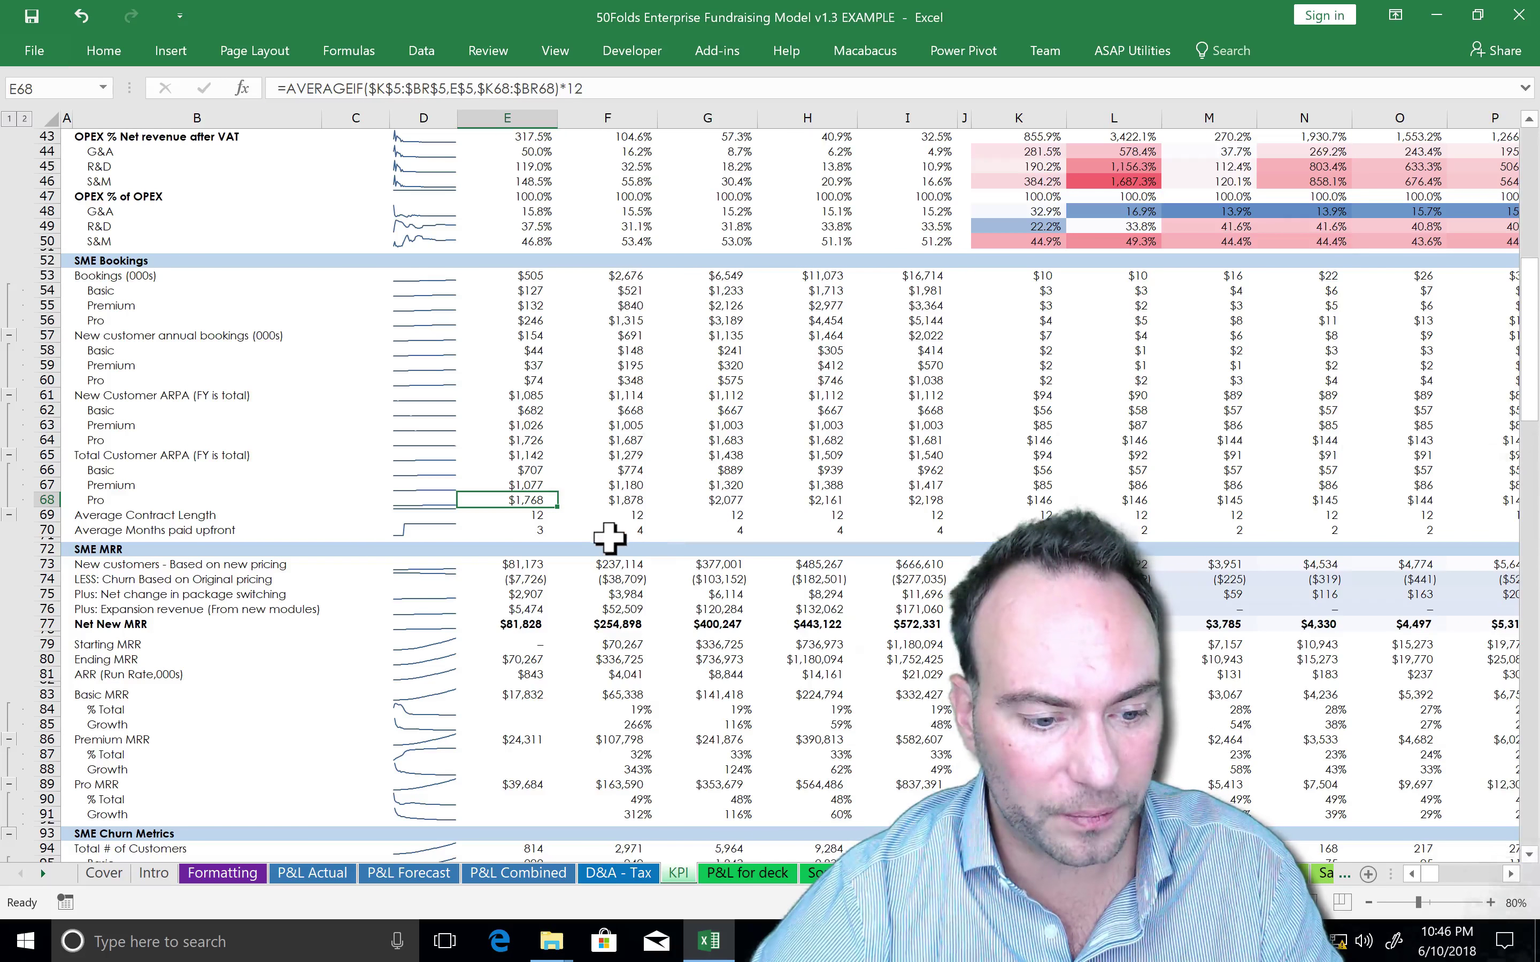
pyautogui.click(516, 530)
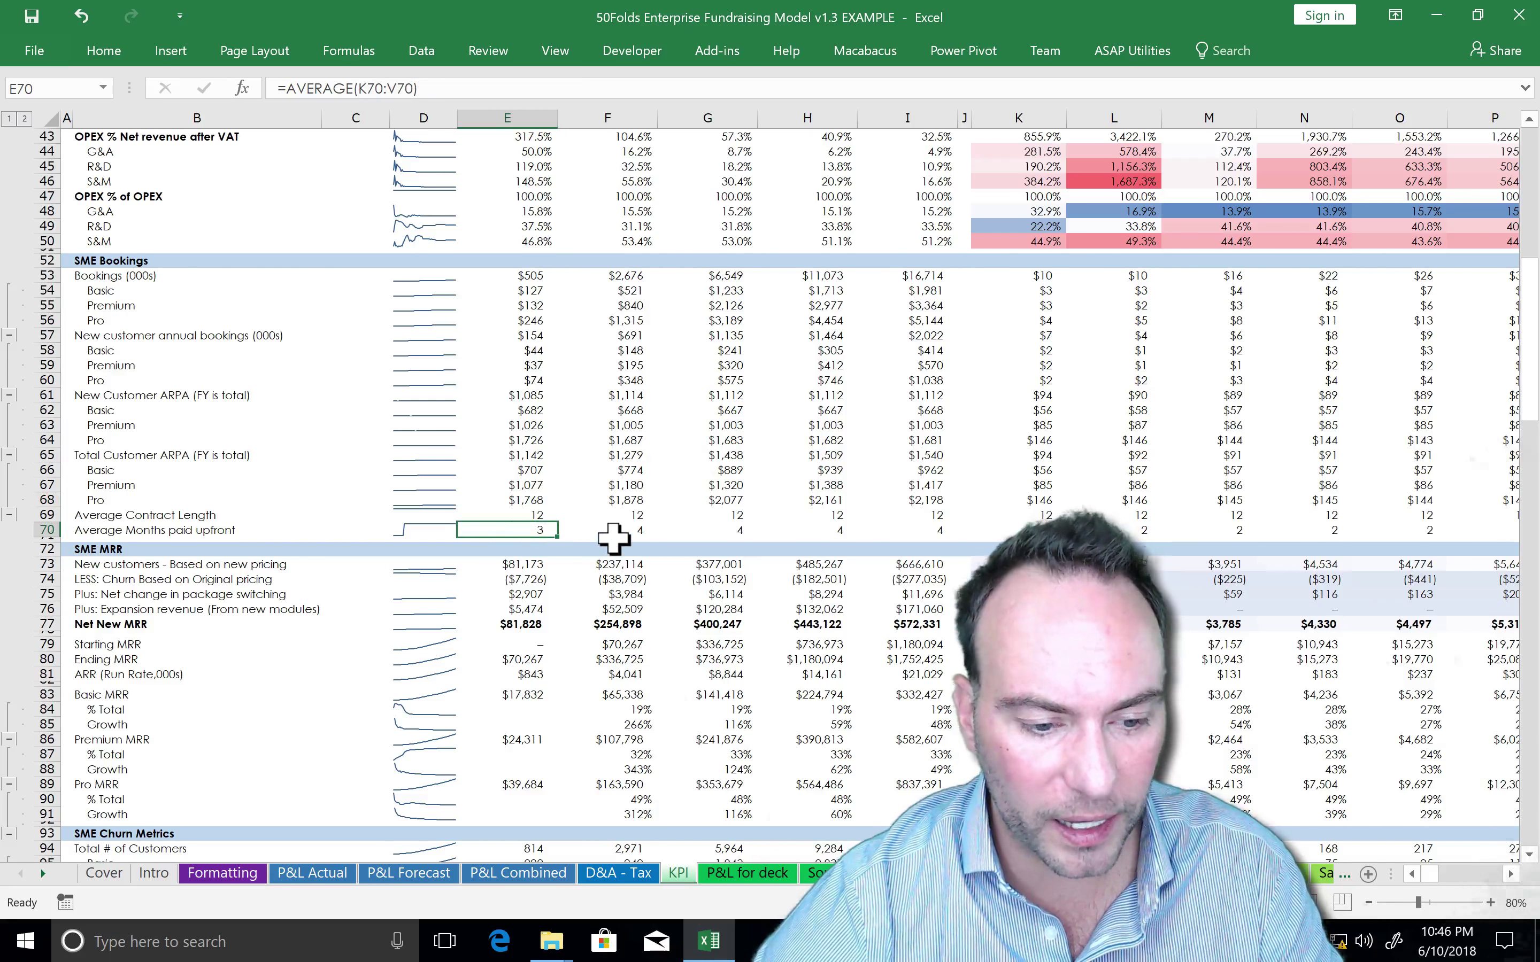
pyautogui.scroll(-4, 613, 538)
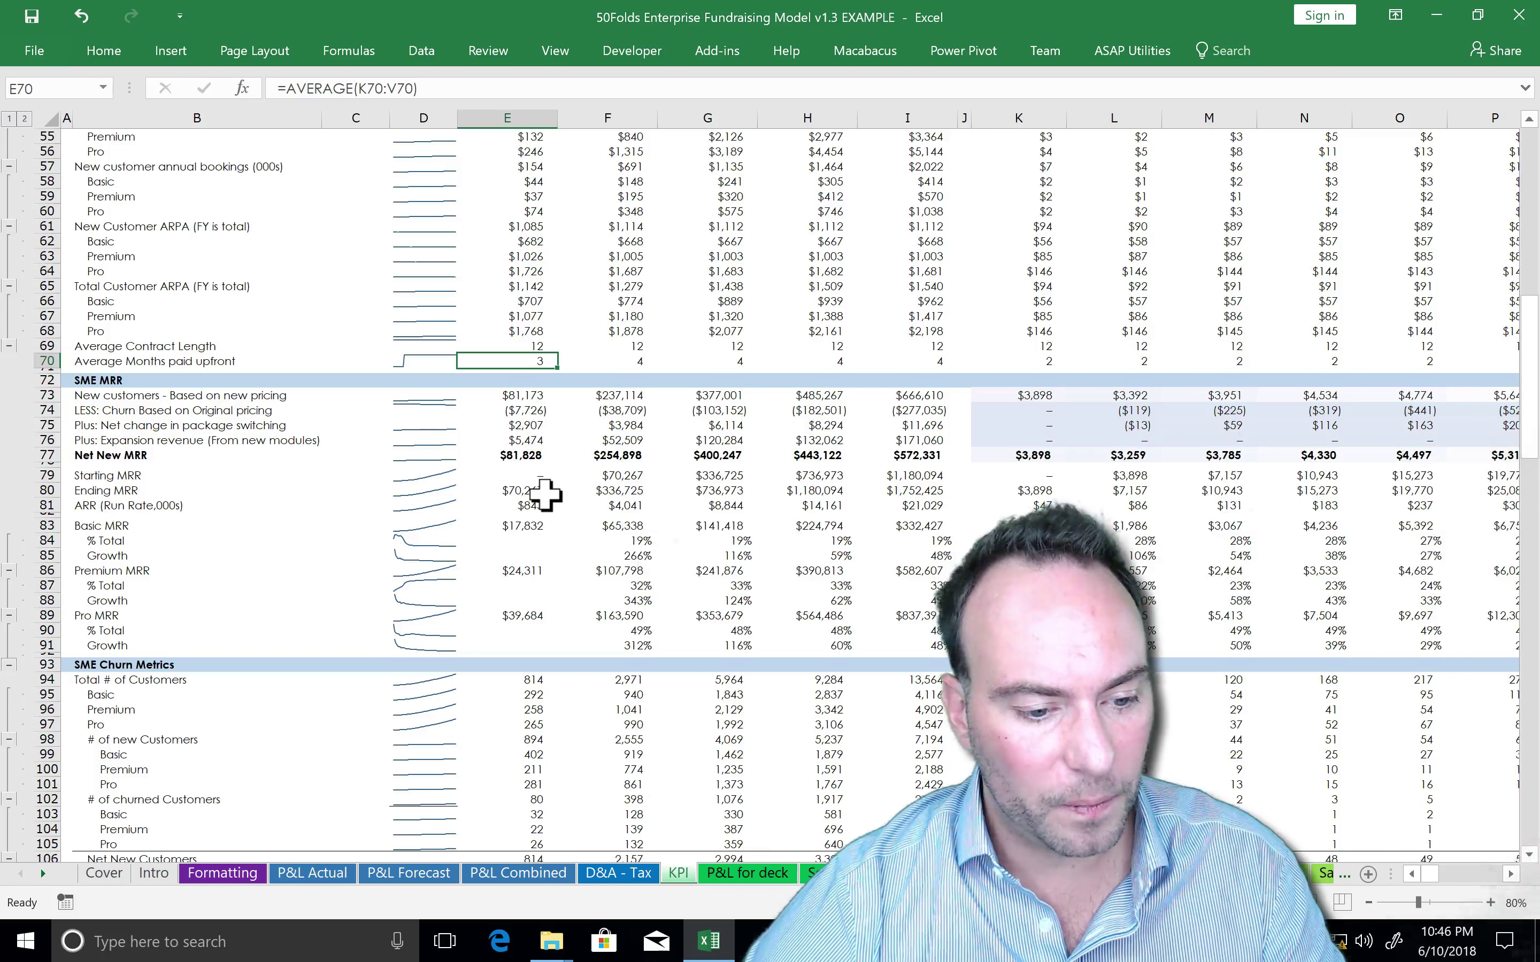
pyautogui.click(153, 525)
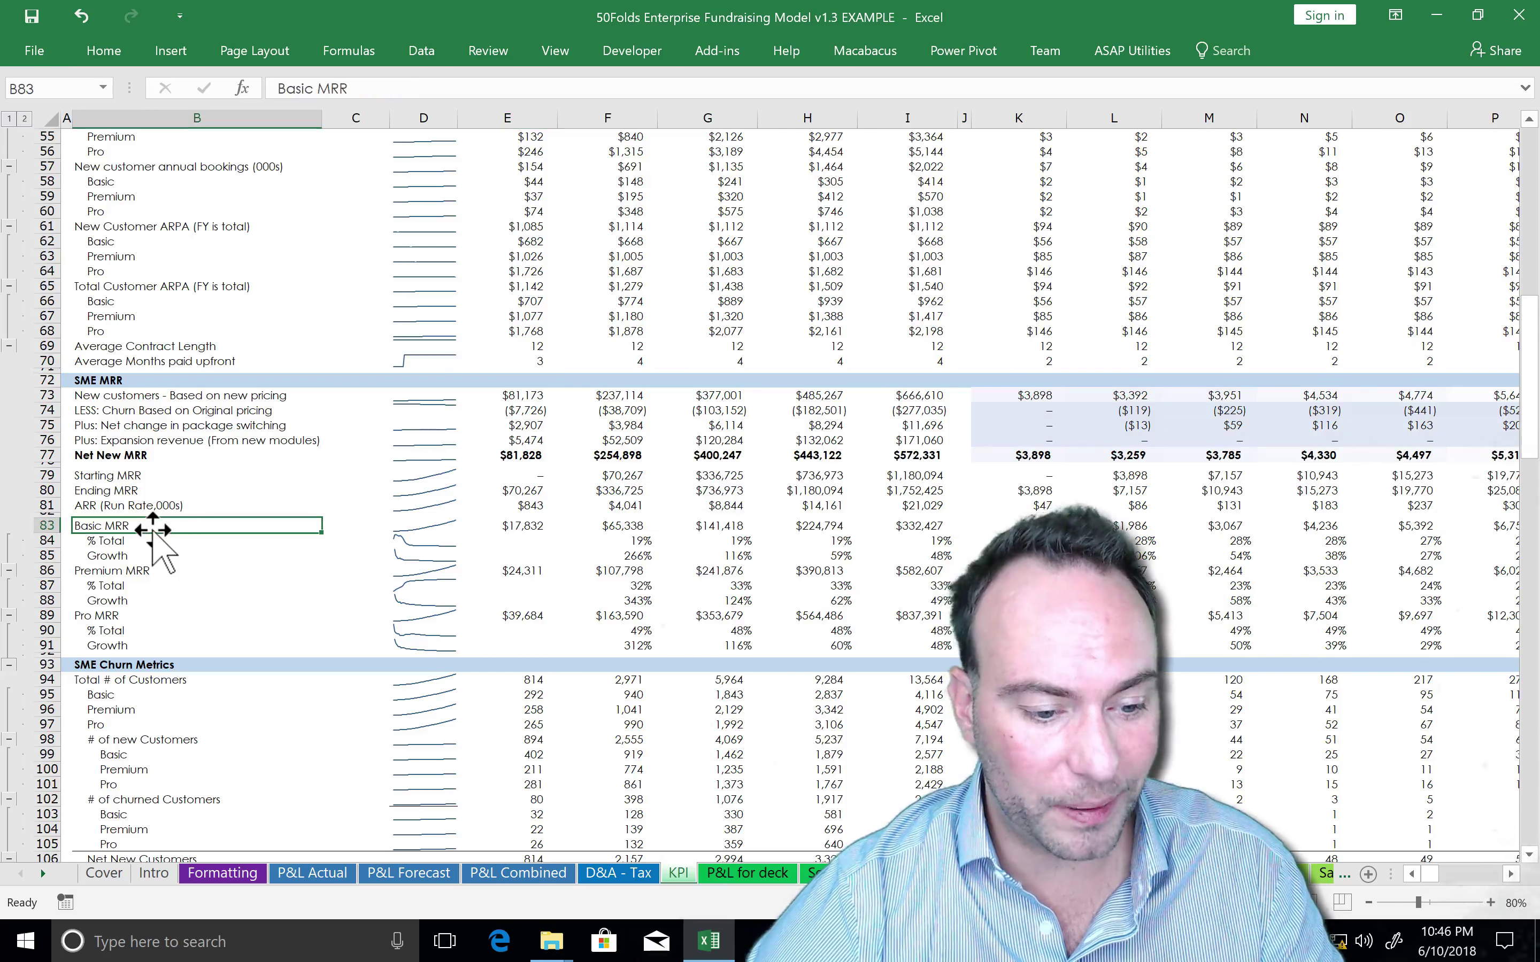
pyautogui.click(105, 618)
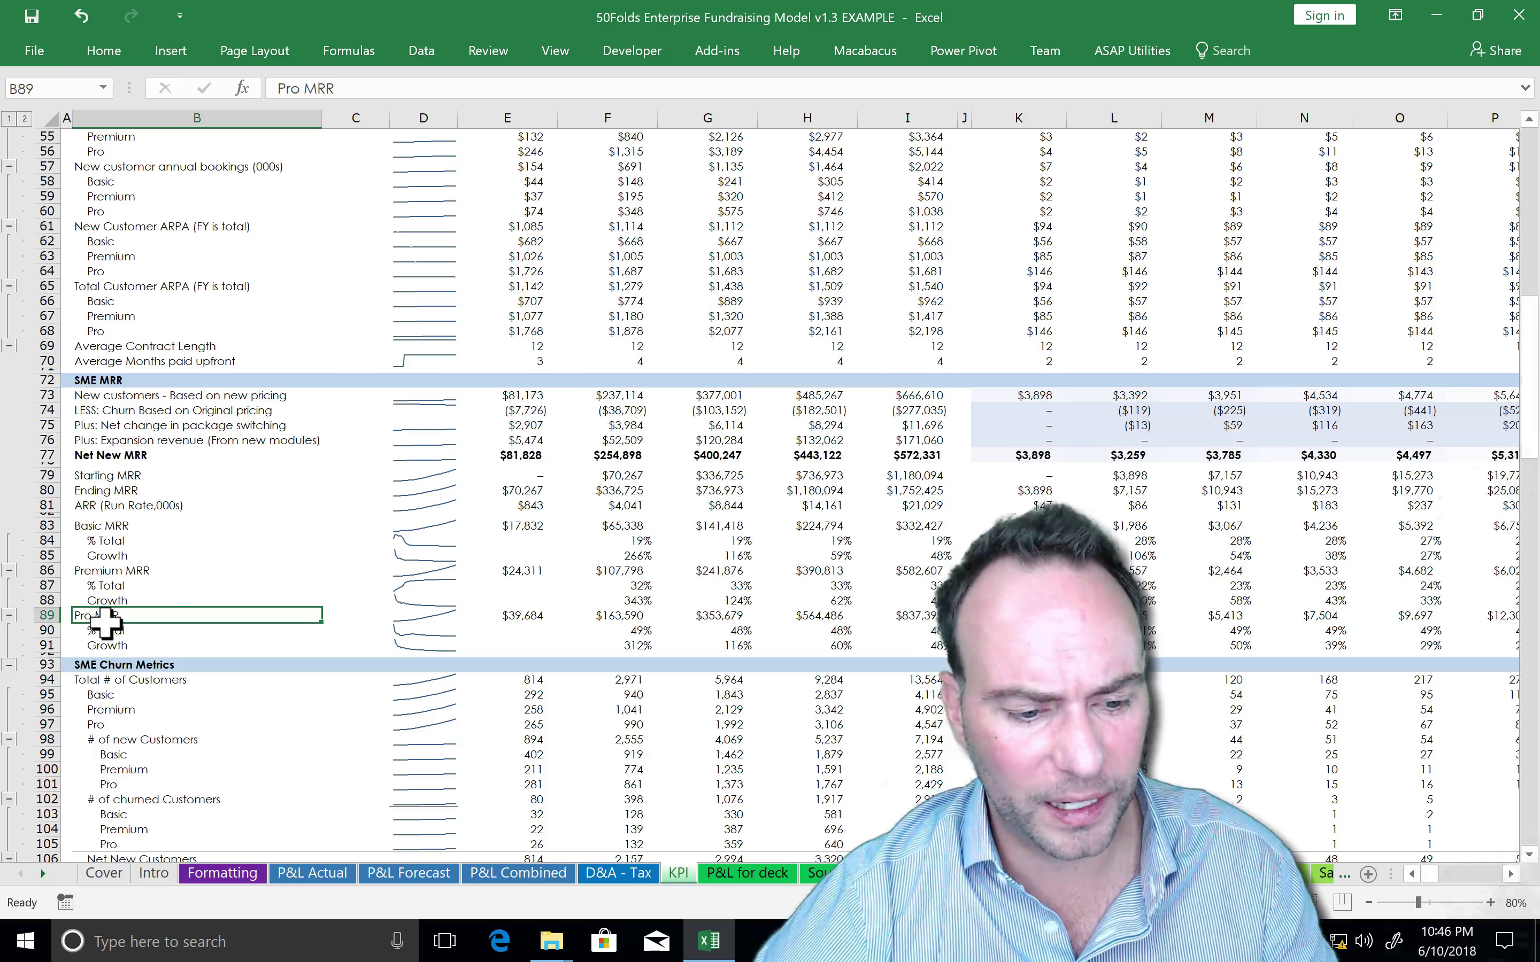
pyautogui.click(128, 532)
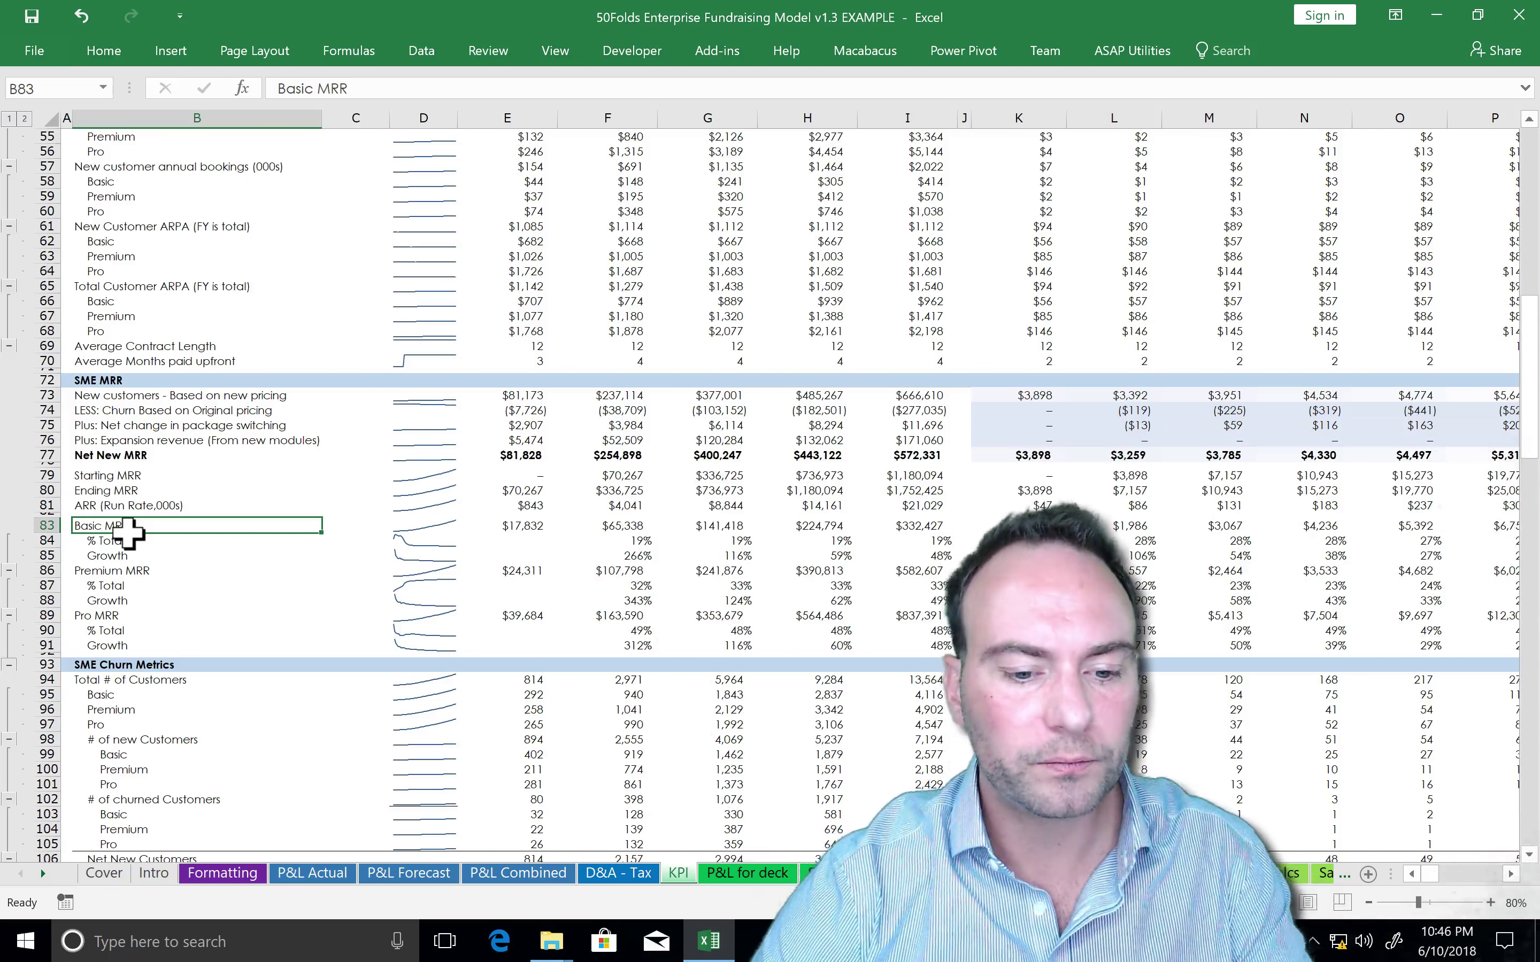
pyautogui.click(581, 601)
# - Scroll to SME Churn Metrics and check the churned Premium customers formula
pyautogui.scroll(-3, 580, 616)
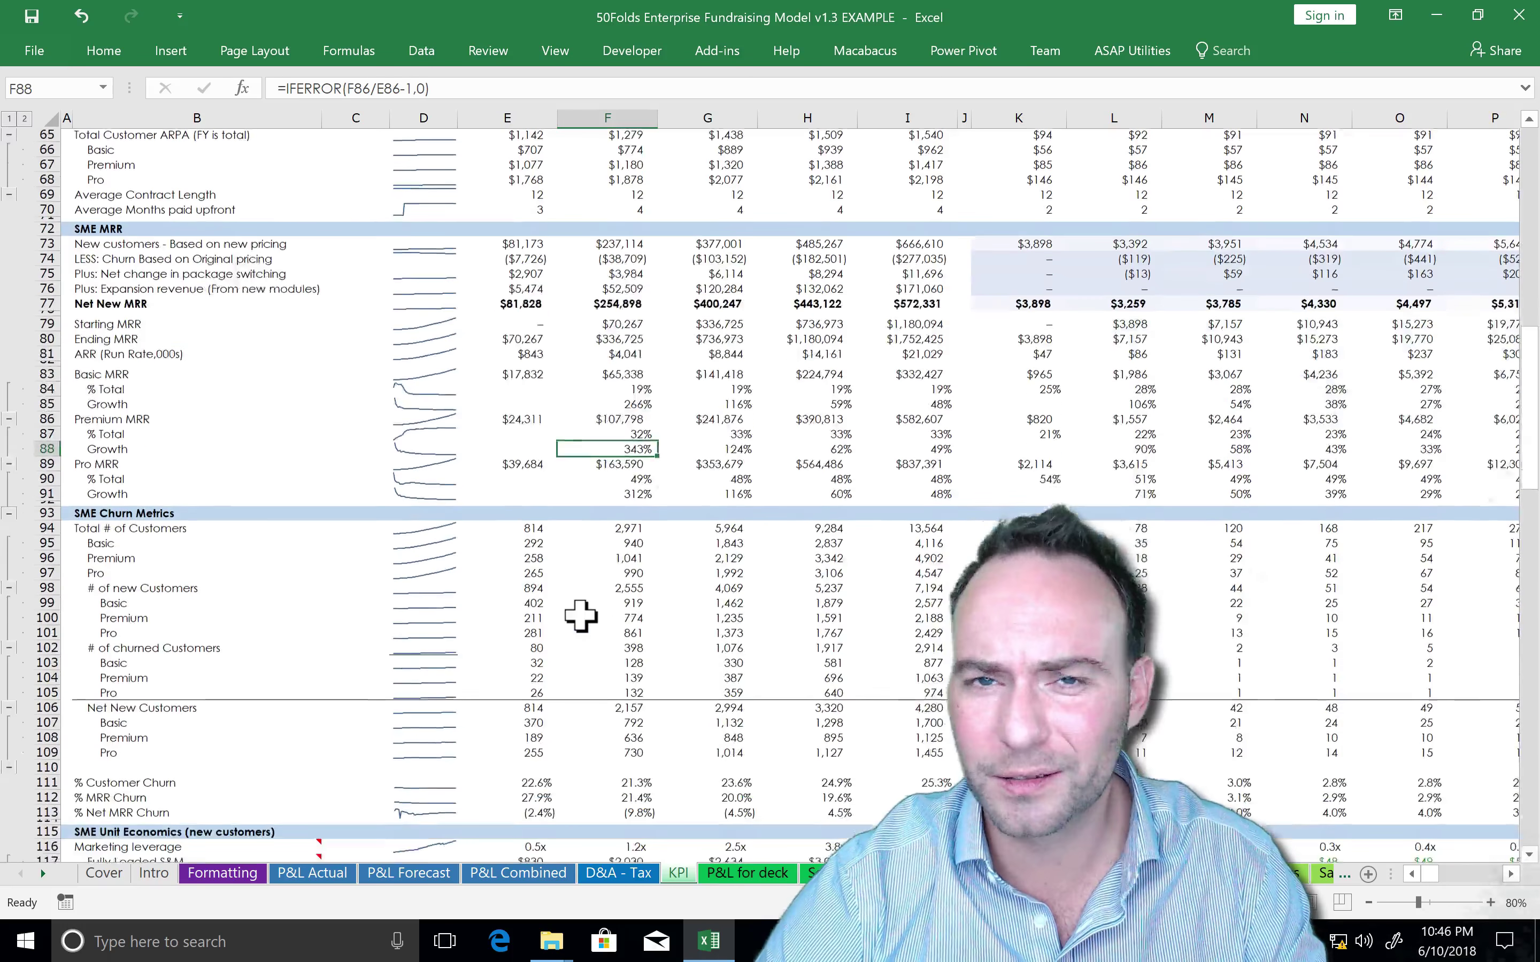
pyautogui.scroll(-3, 581, 616)
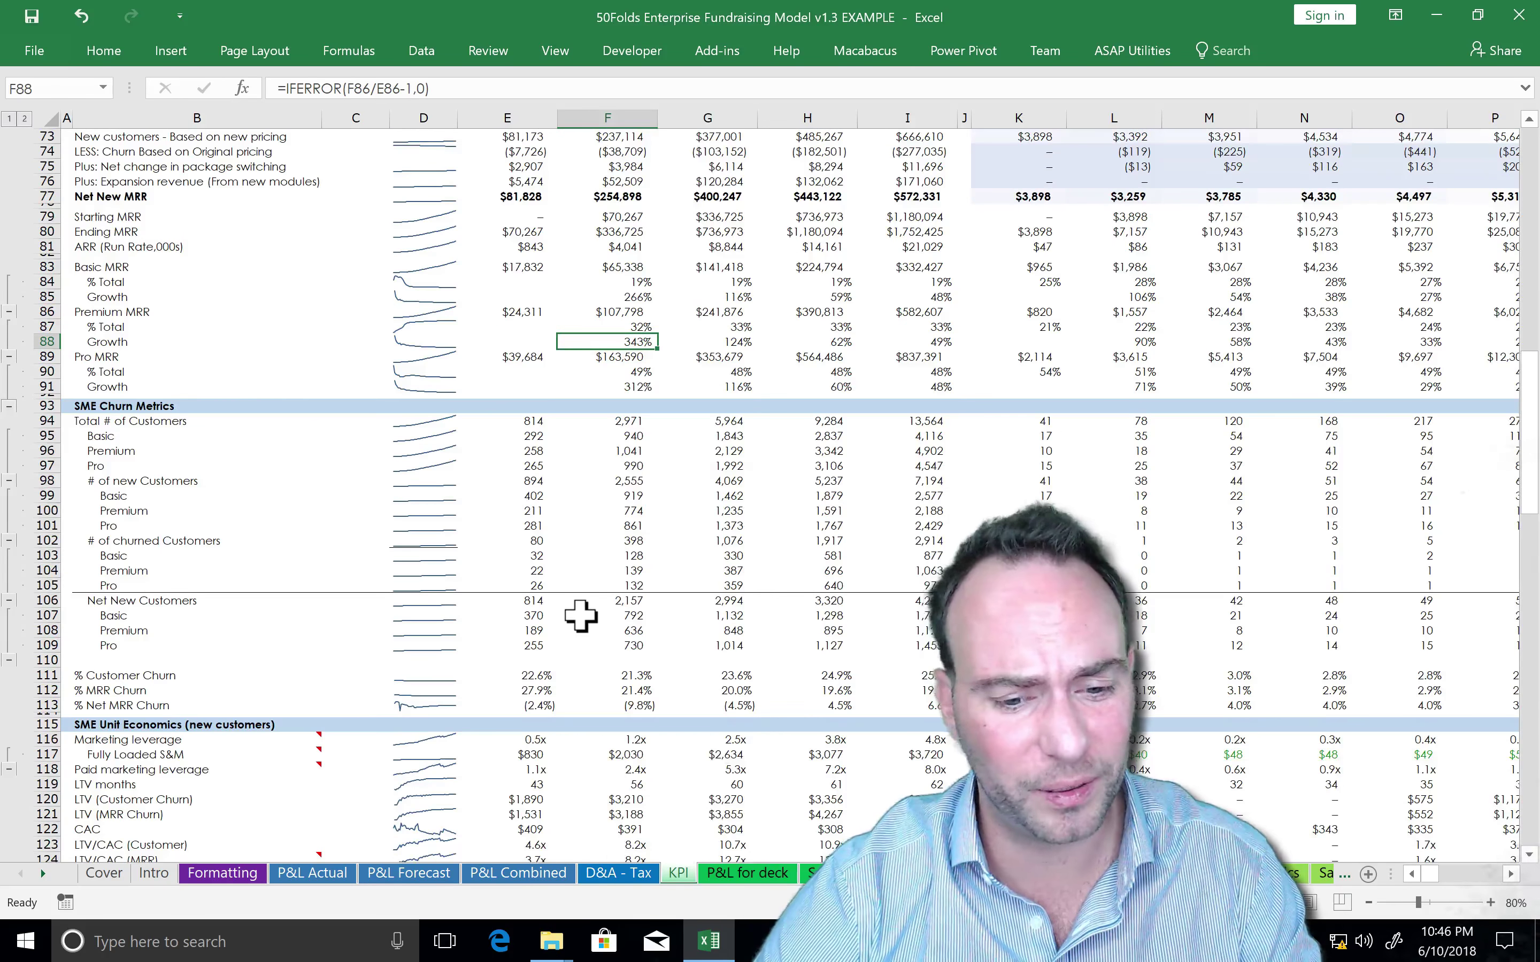
pyautogui.scroll(-4, 581, 616)
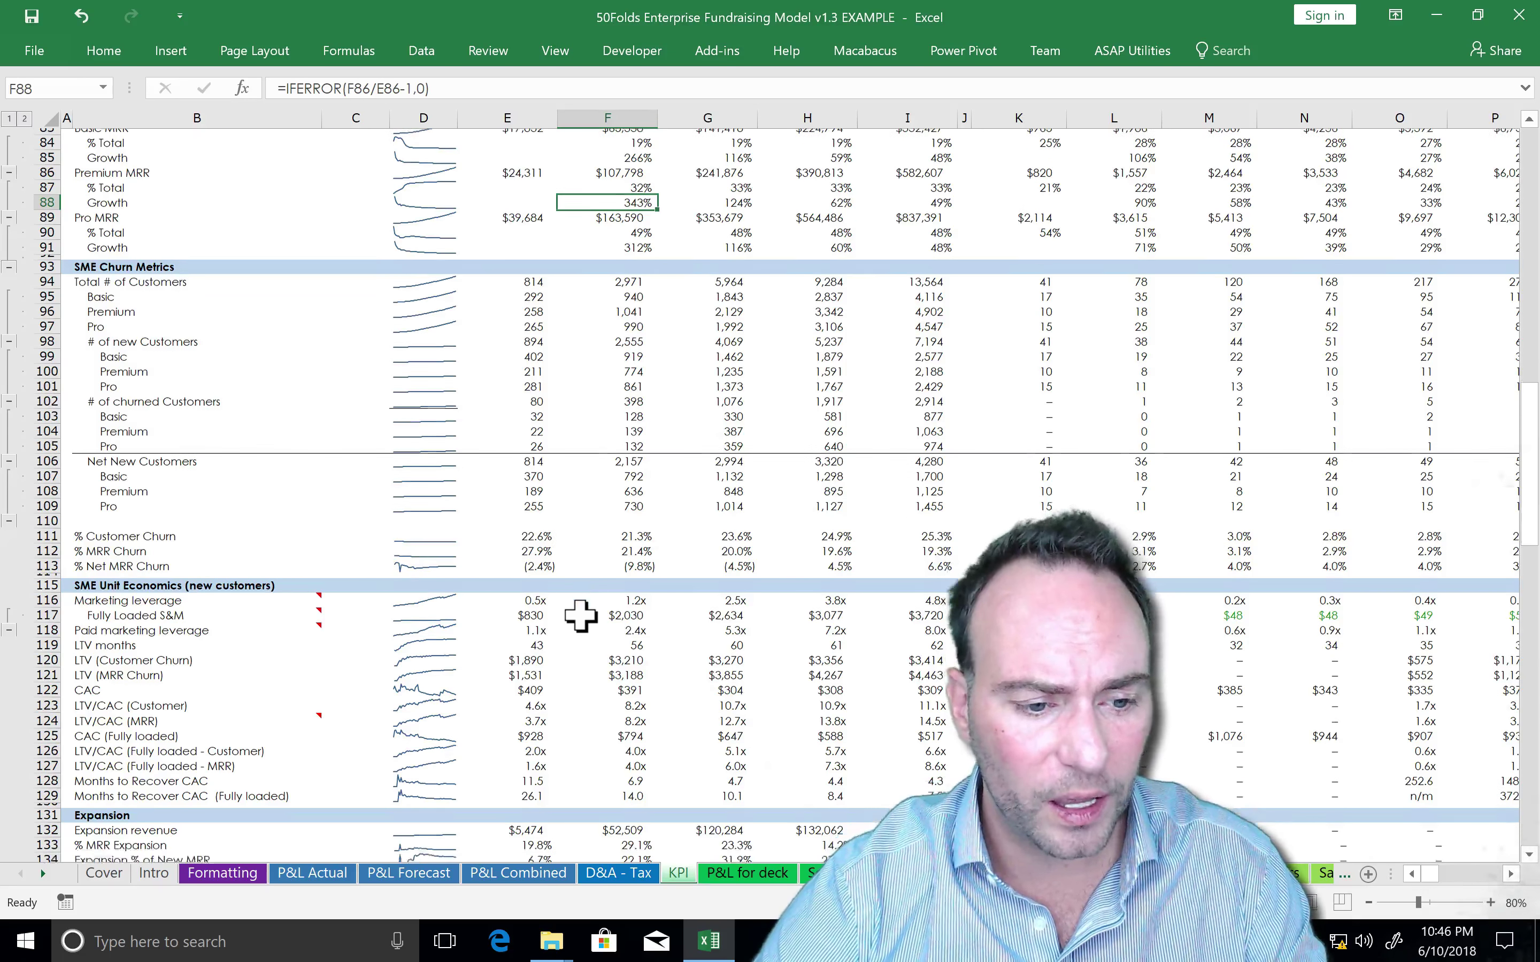
pyautogui.scroll(-1, 582, 615)
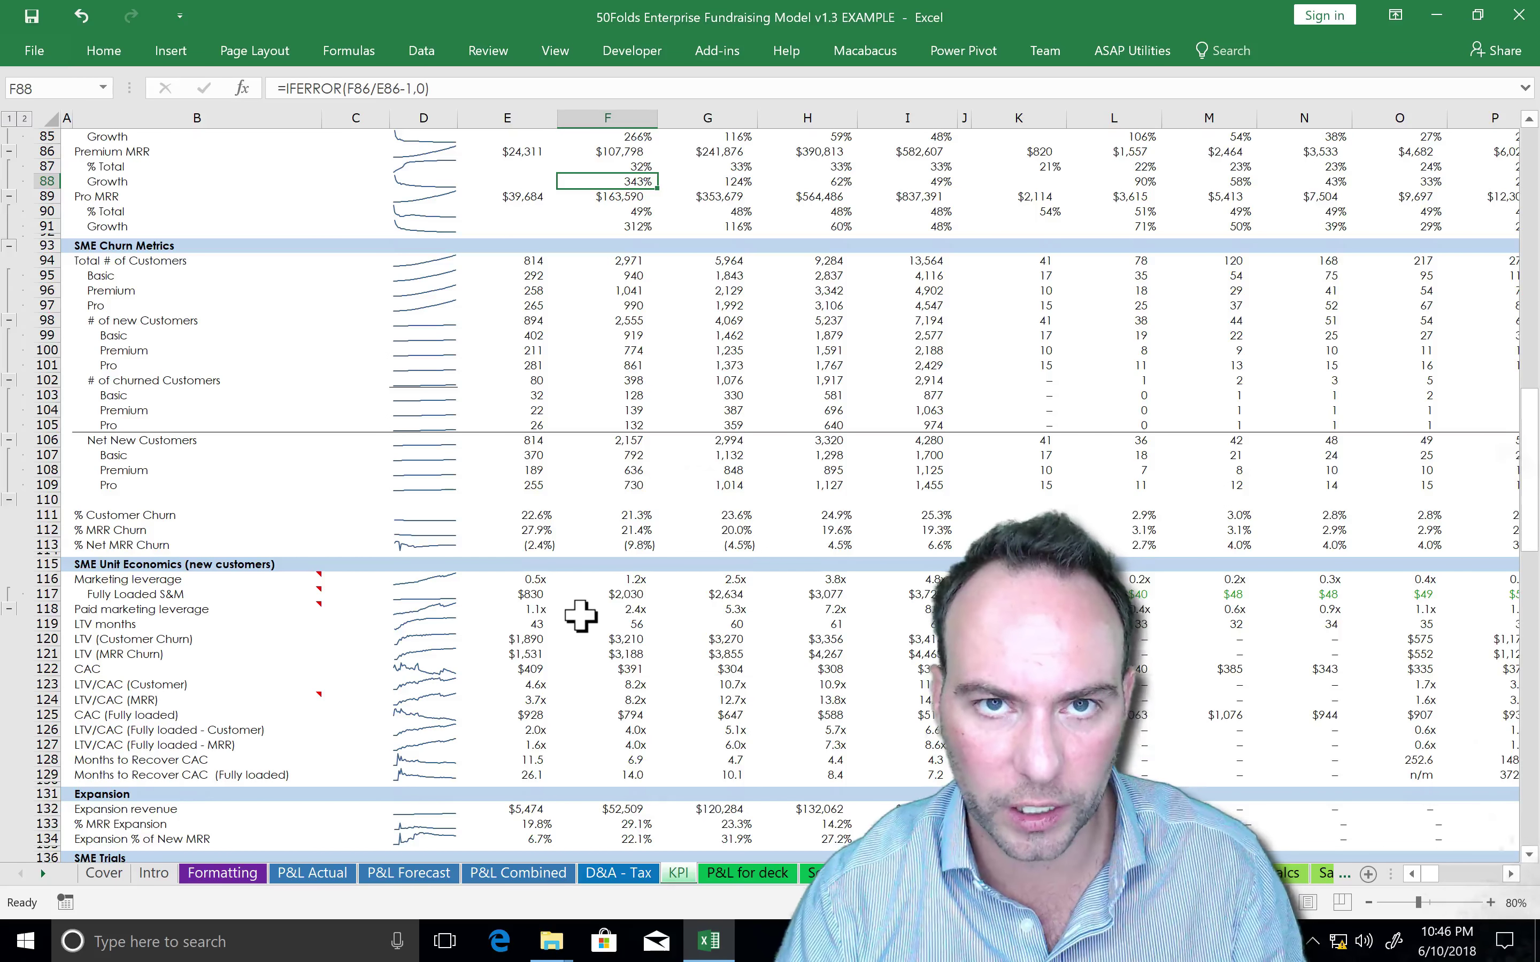
pyautogui.click(591, 412)
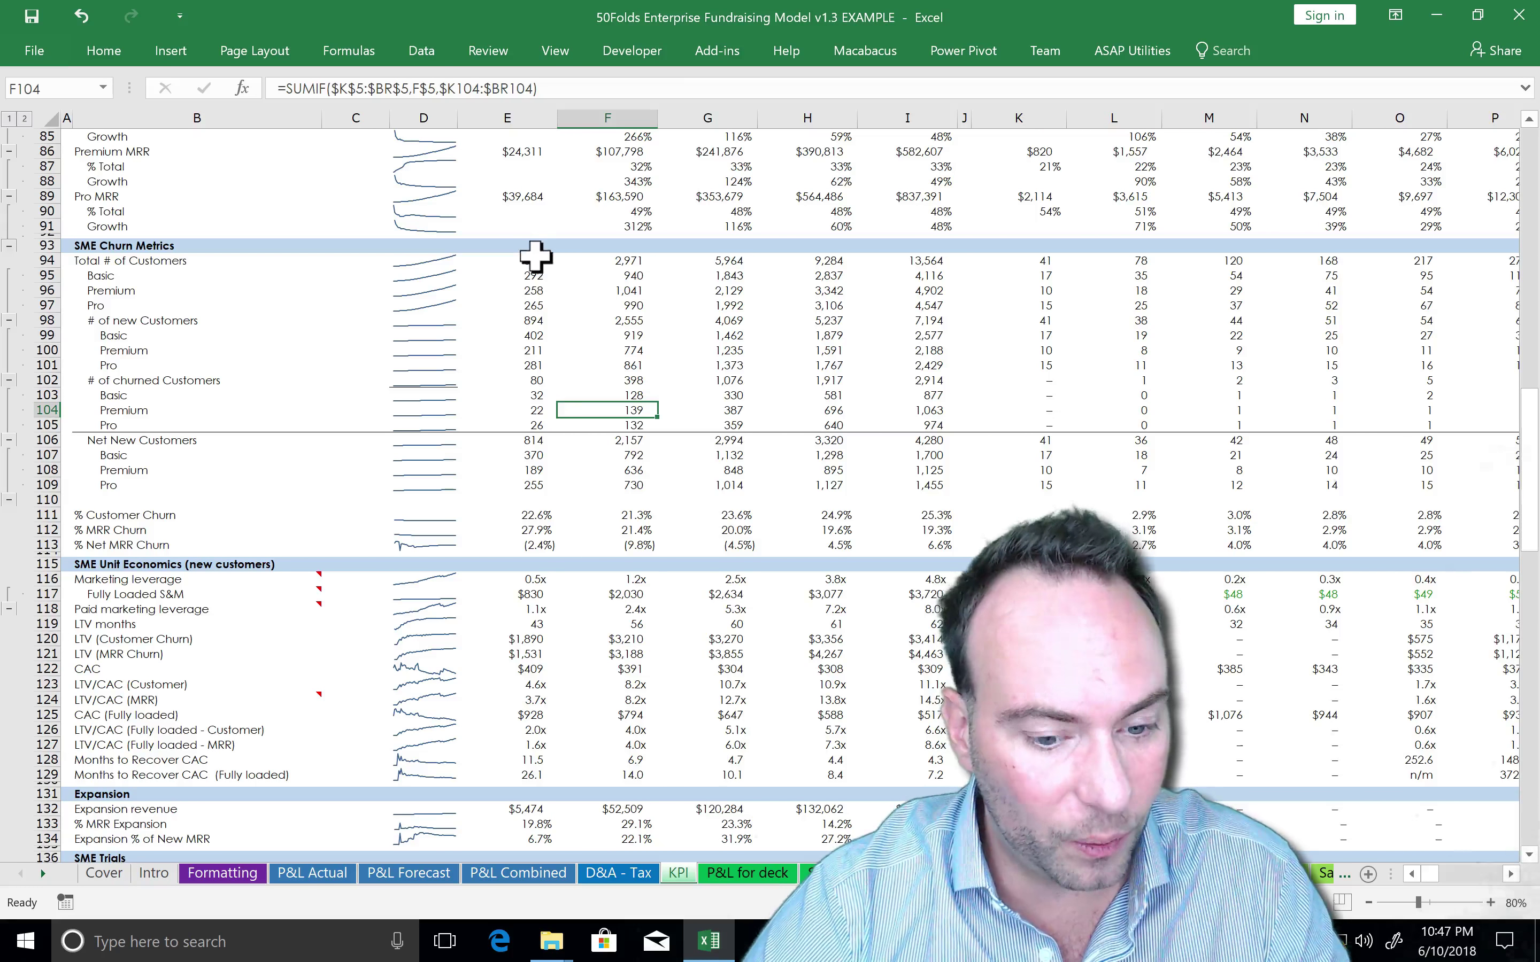
# - Compare the % Customer Churn and % MRR Churn formulas (FY 1 MRR churn 27.9%)
pyautogui.click(538, 515)
pyautogui.scroll(-3, 539, 518)
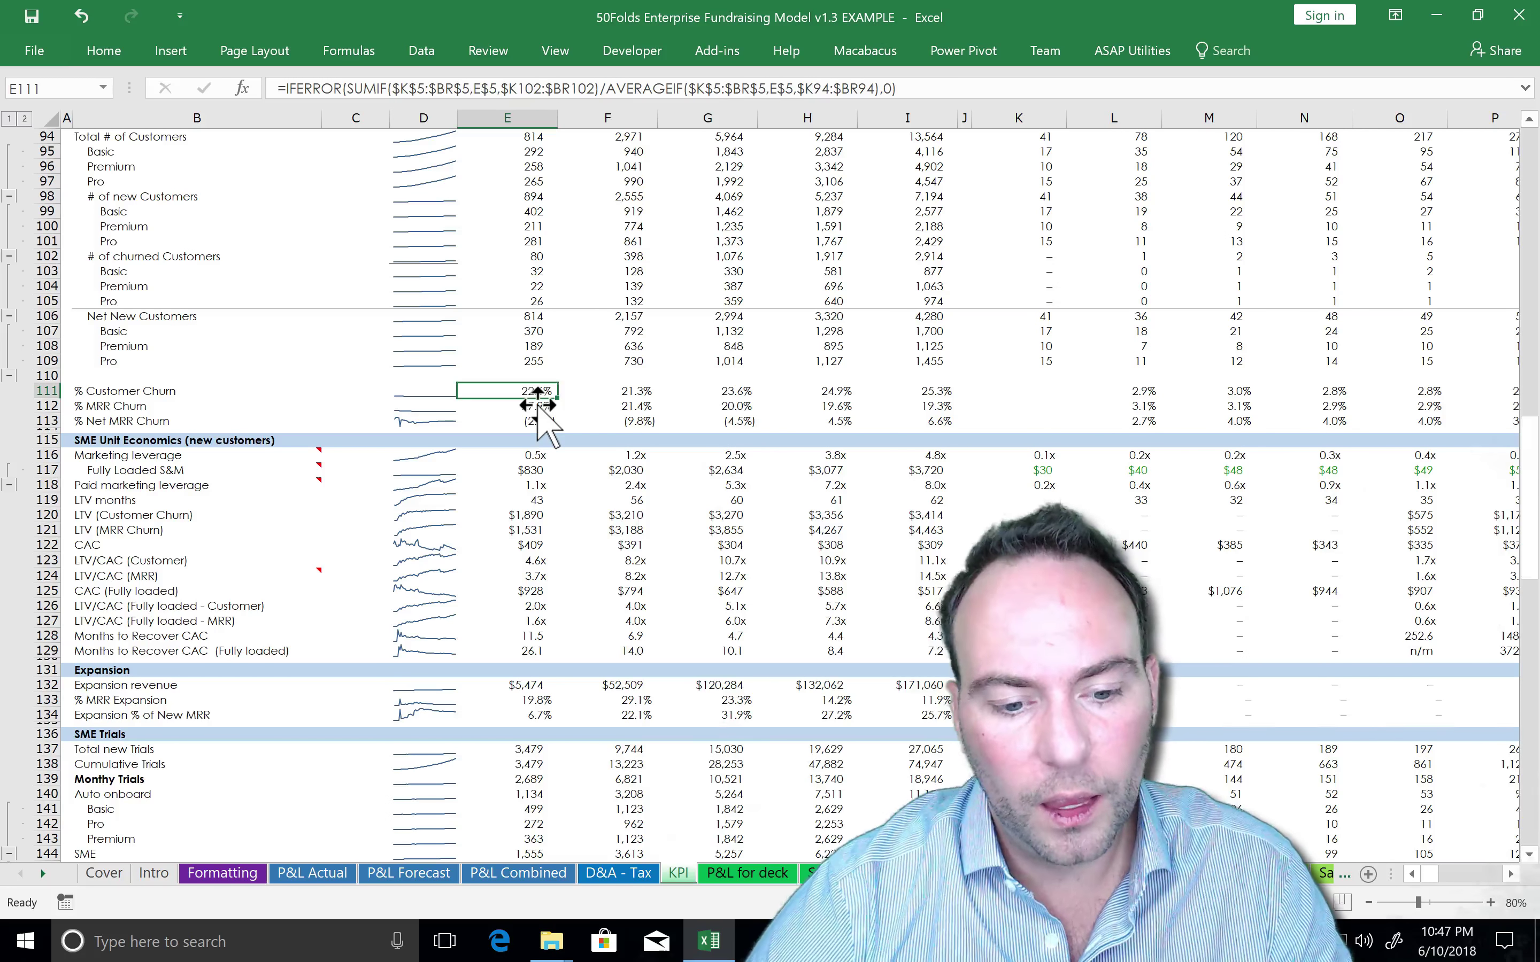
pyautogui.press('Down')
pyautogui.press('Down')
pyautogui.press('Up')
pyautogui.press('Up')
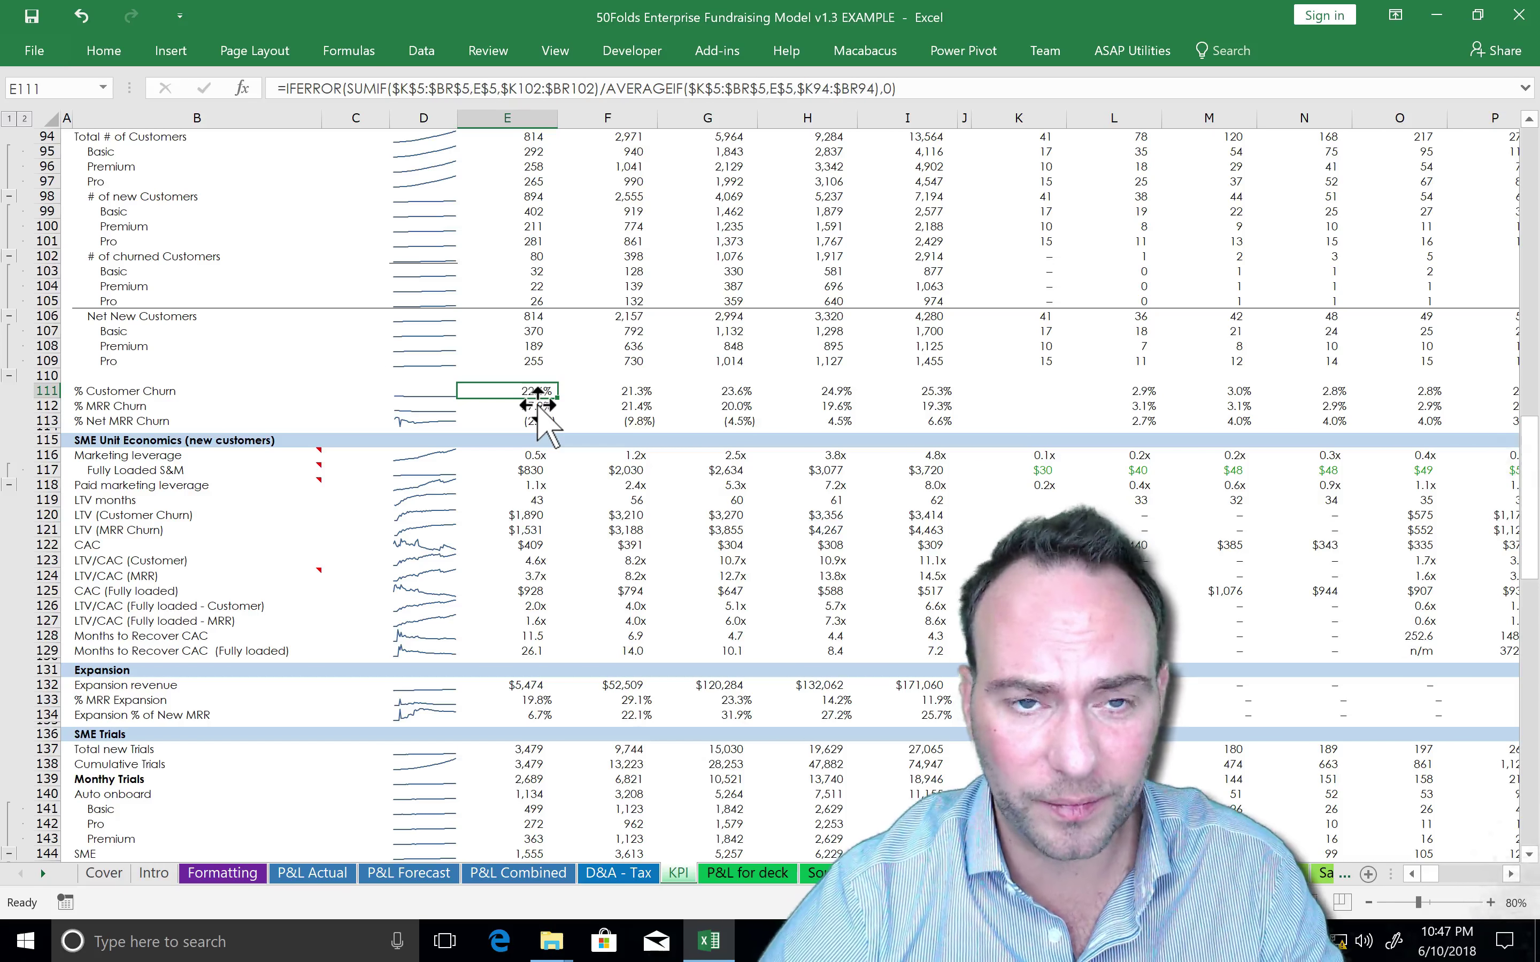
pyautogui.press('Down')
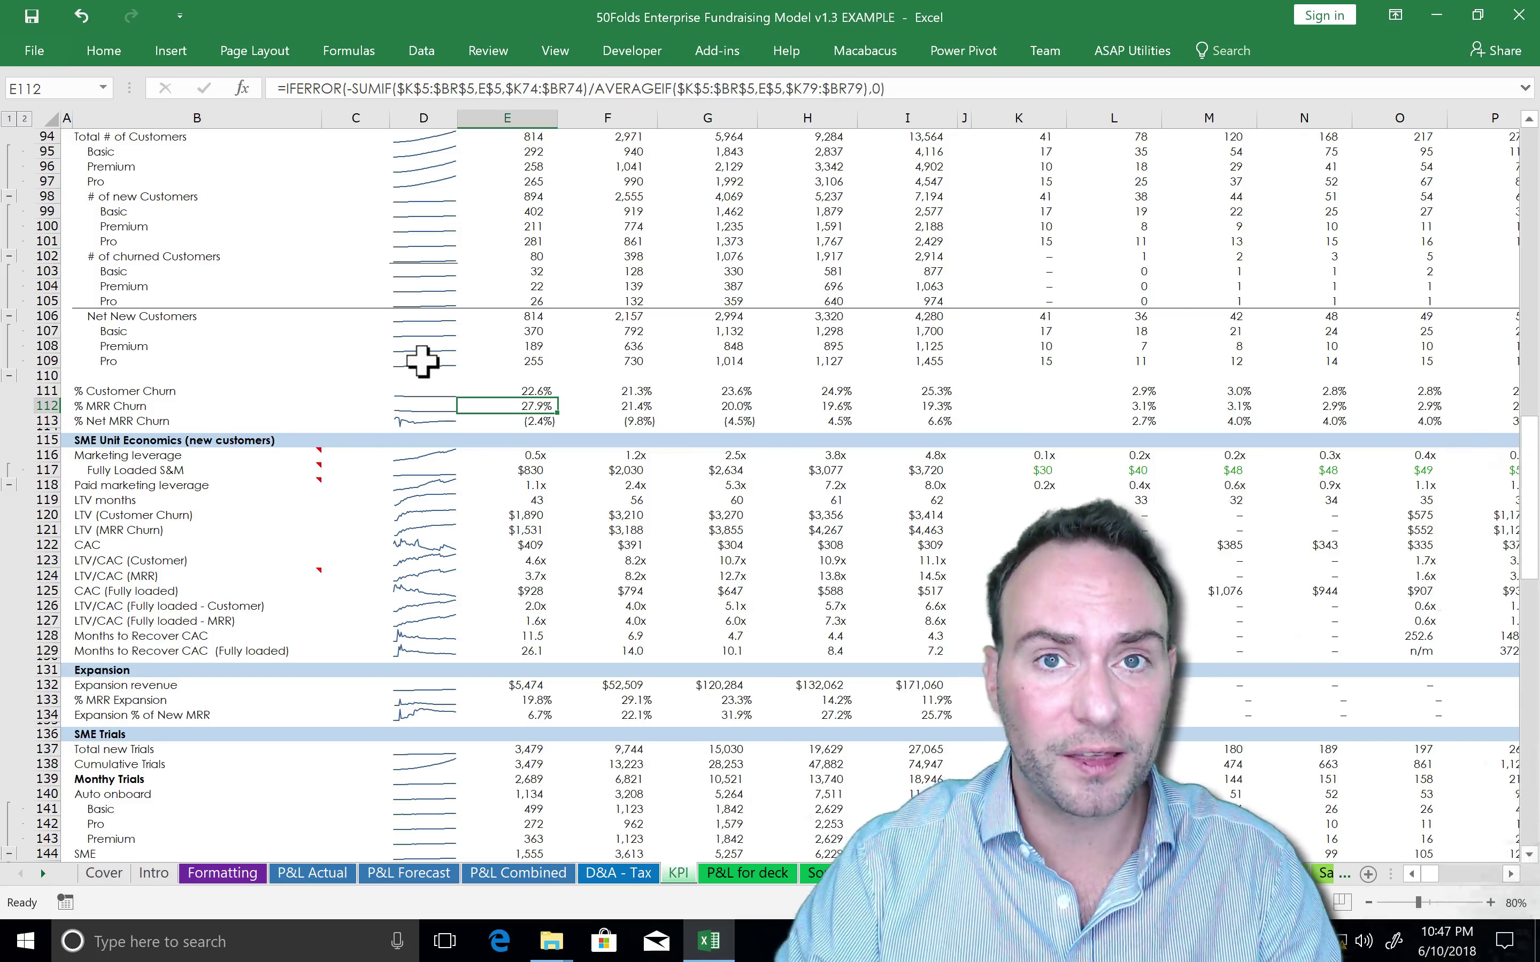
pyautogui.press('Up')
pyautogui.press('Down')
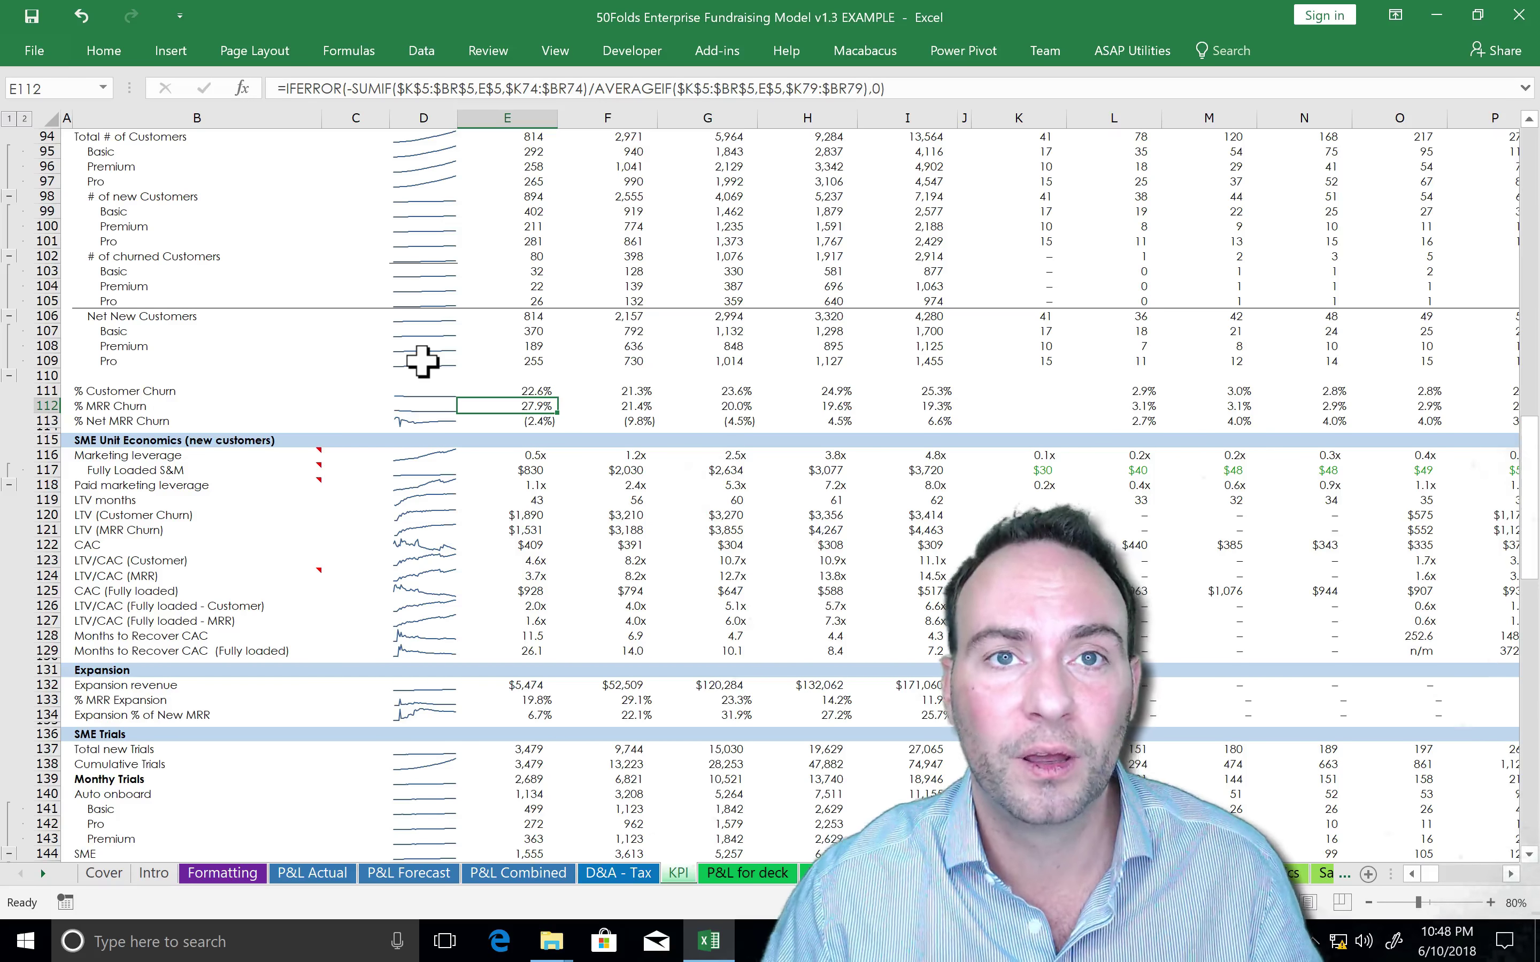
# - Inspect the SME Unit Economics LTV months and LTV/CAC (Customer and MRR) formulas across years
pyautogui.scroll(-4, 422, 361)
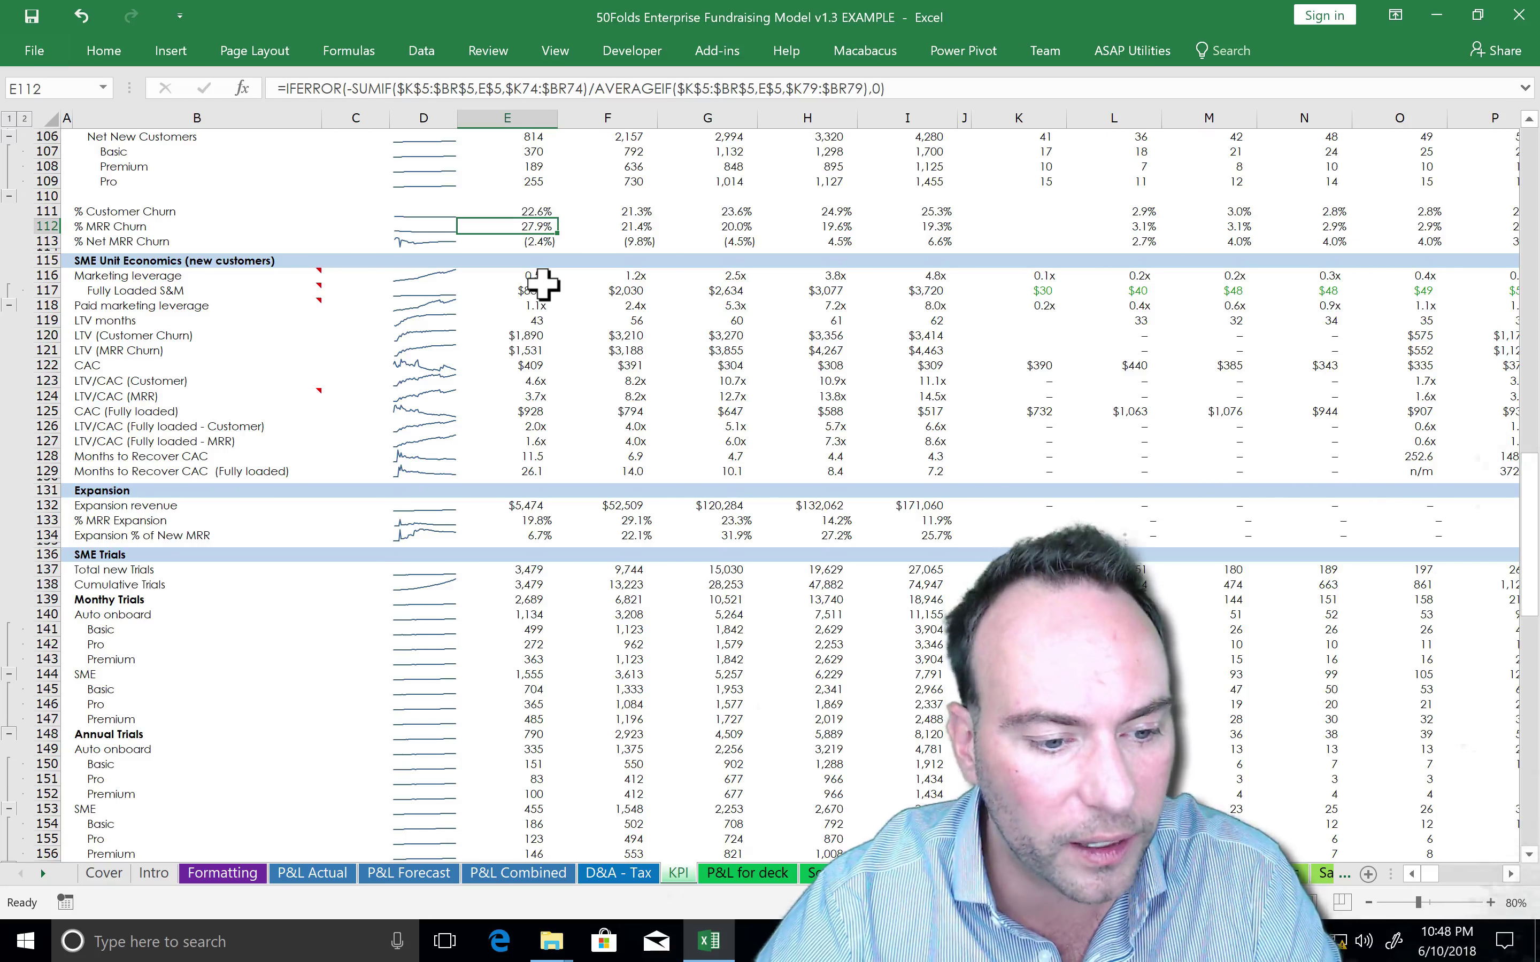
pyautogui.click(530, 321)
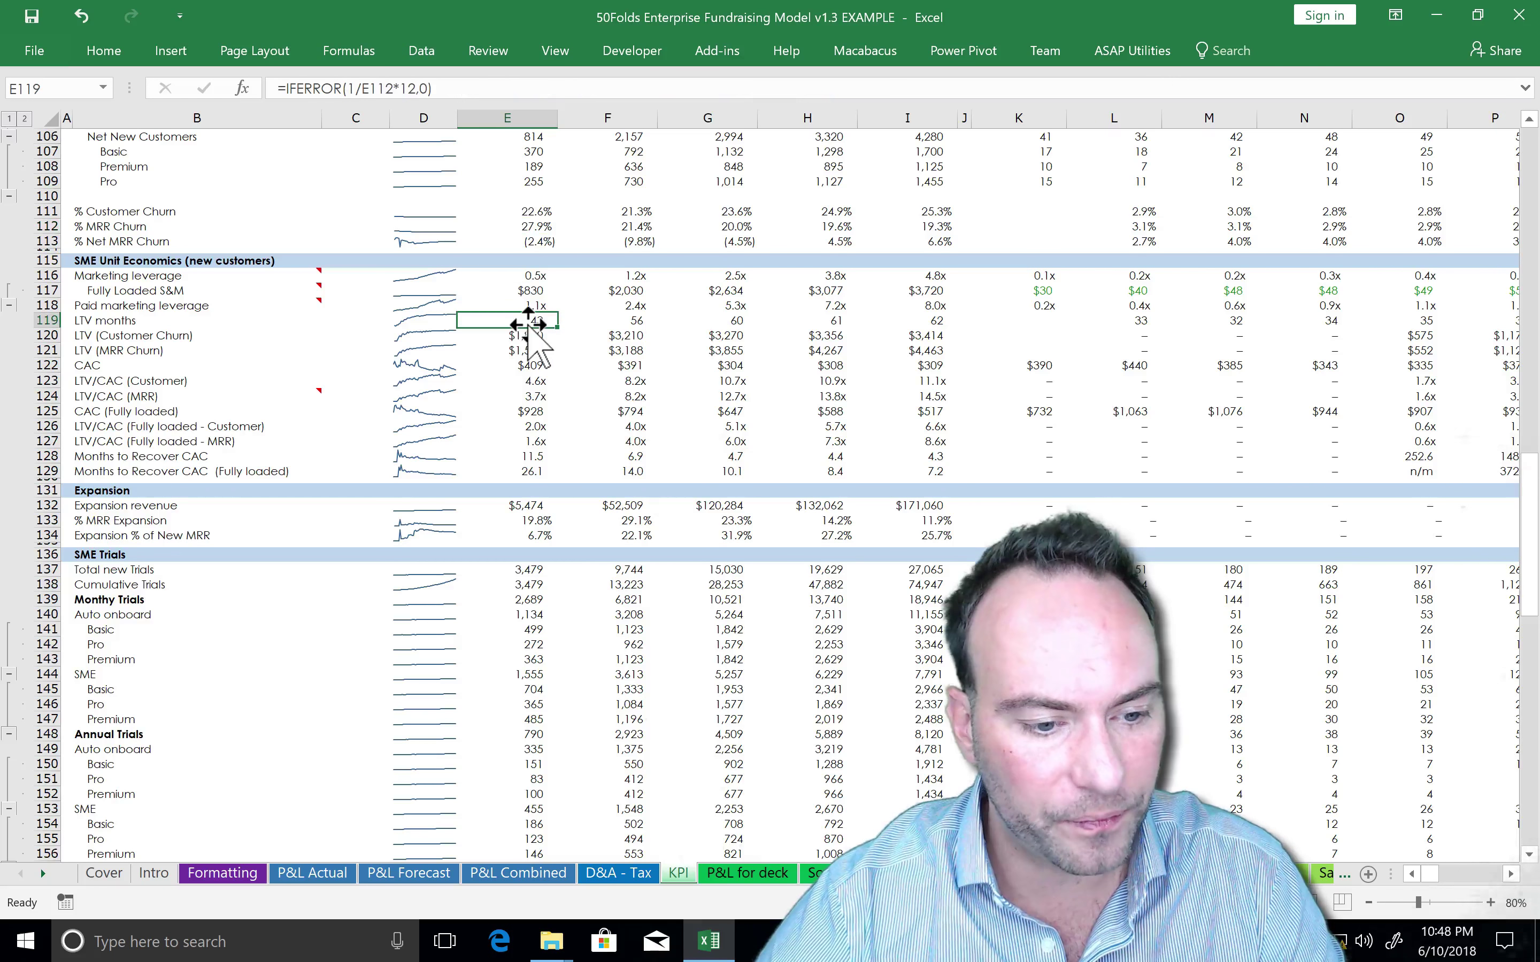
pyautogui.click(533, 382)
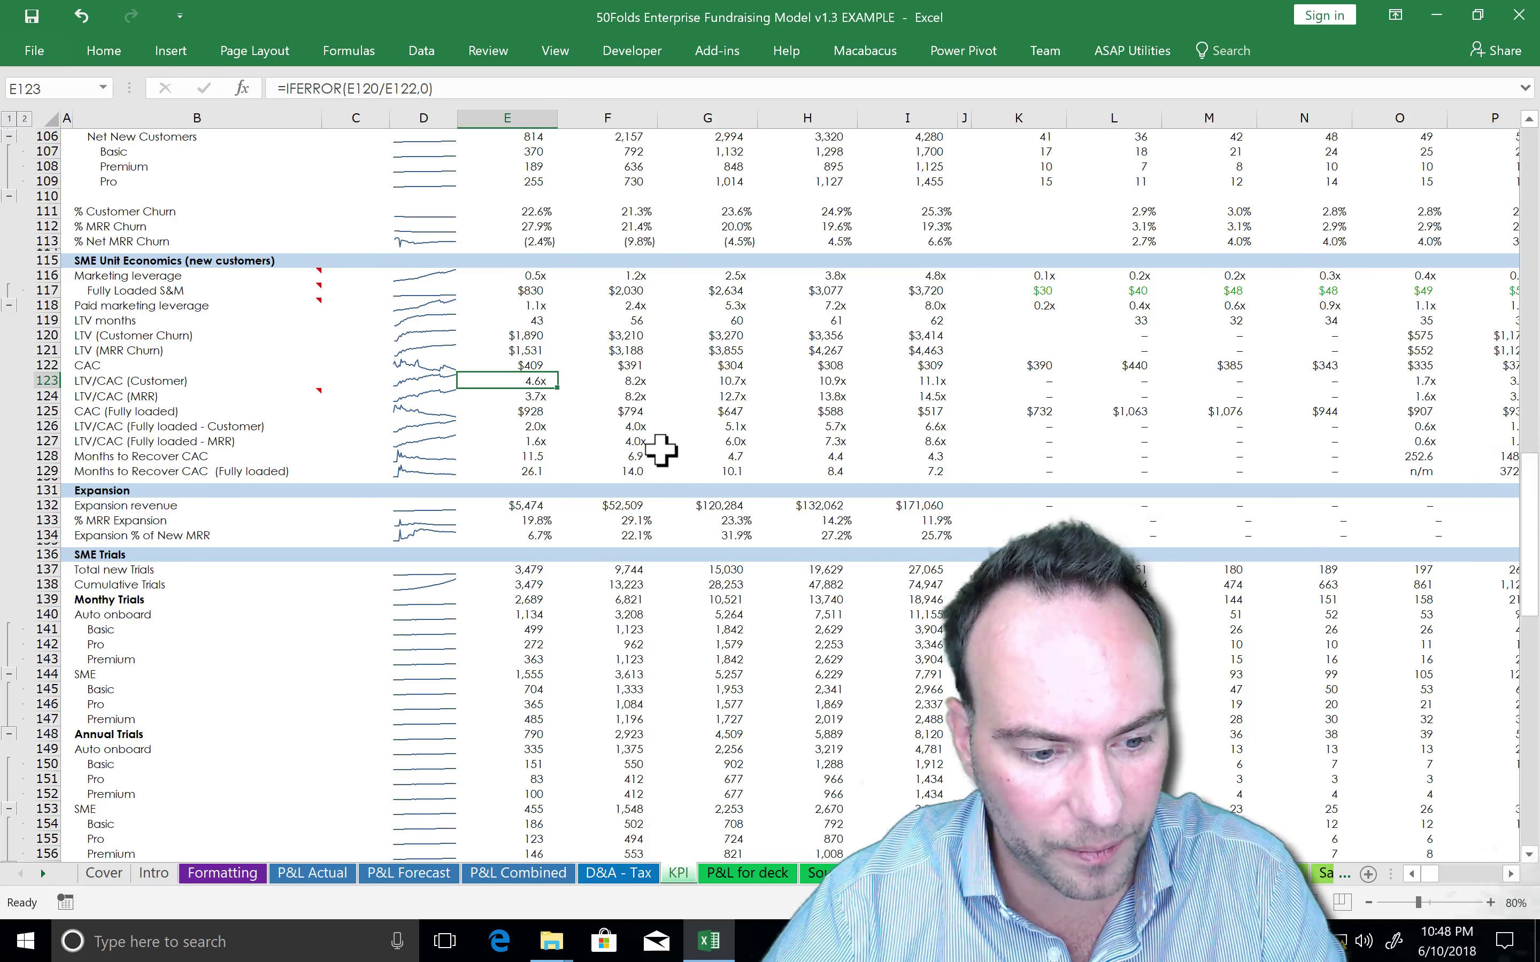
pyautogui.press('Down')
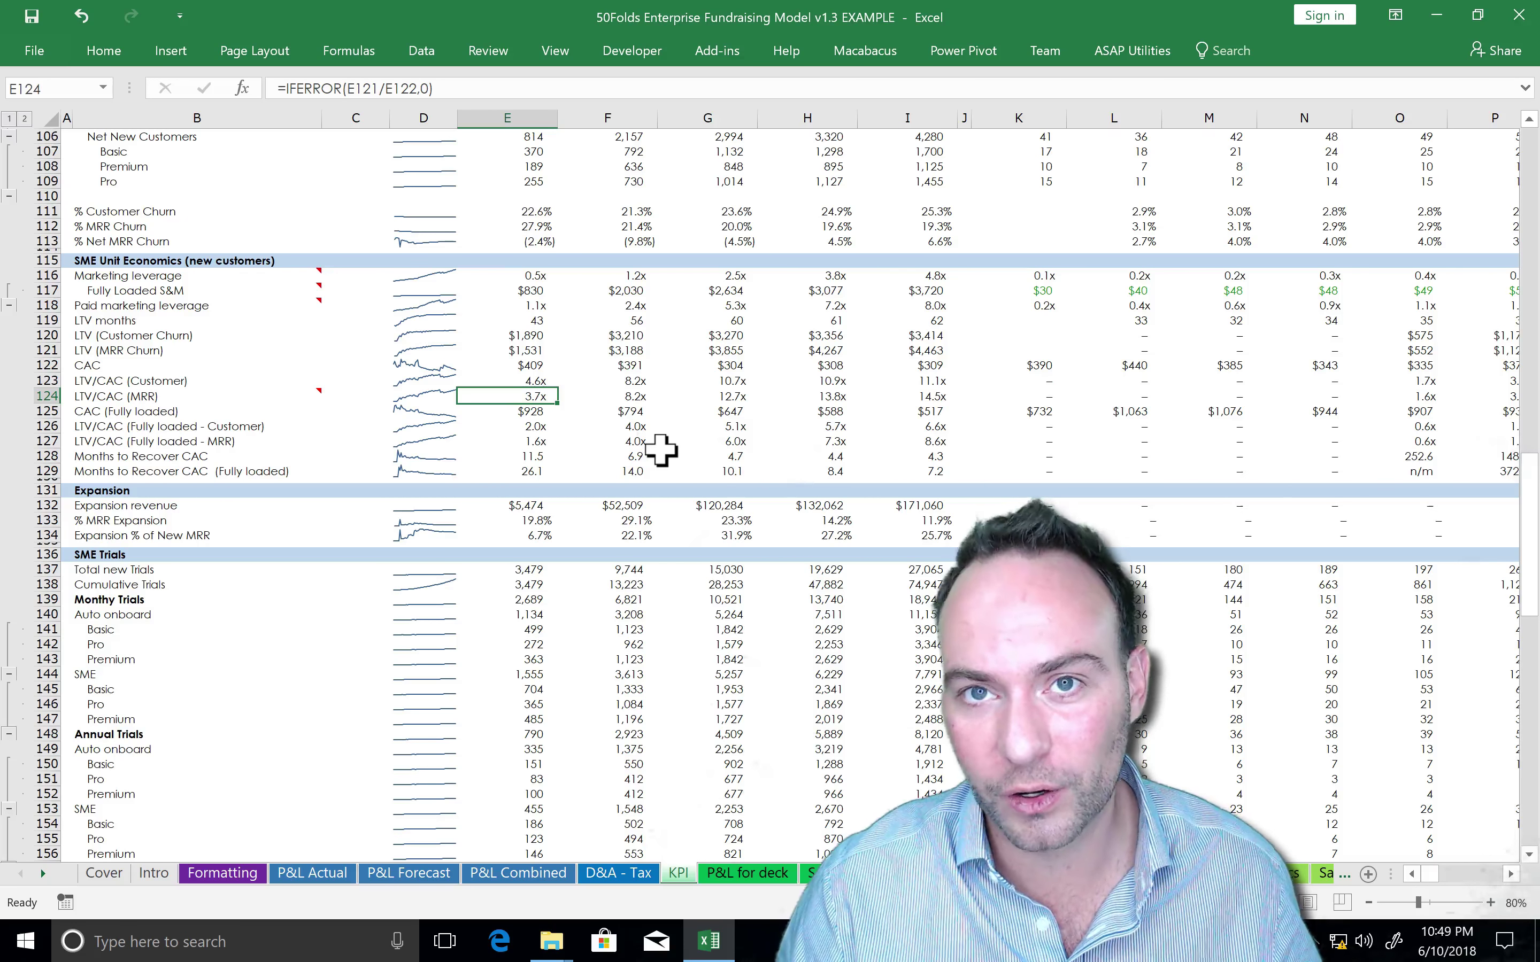
pyautogui.press('Right')
pyautogui.press('Right')
pyautogui.press('Right')
pyautogui.press('Right')
pyautogui.press('Right')
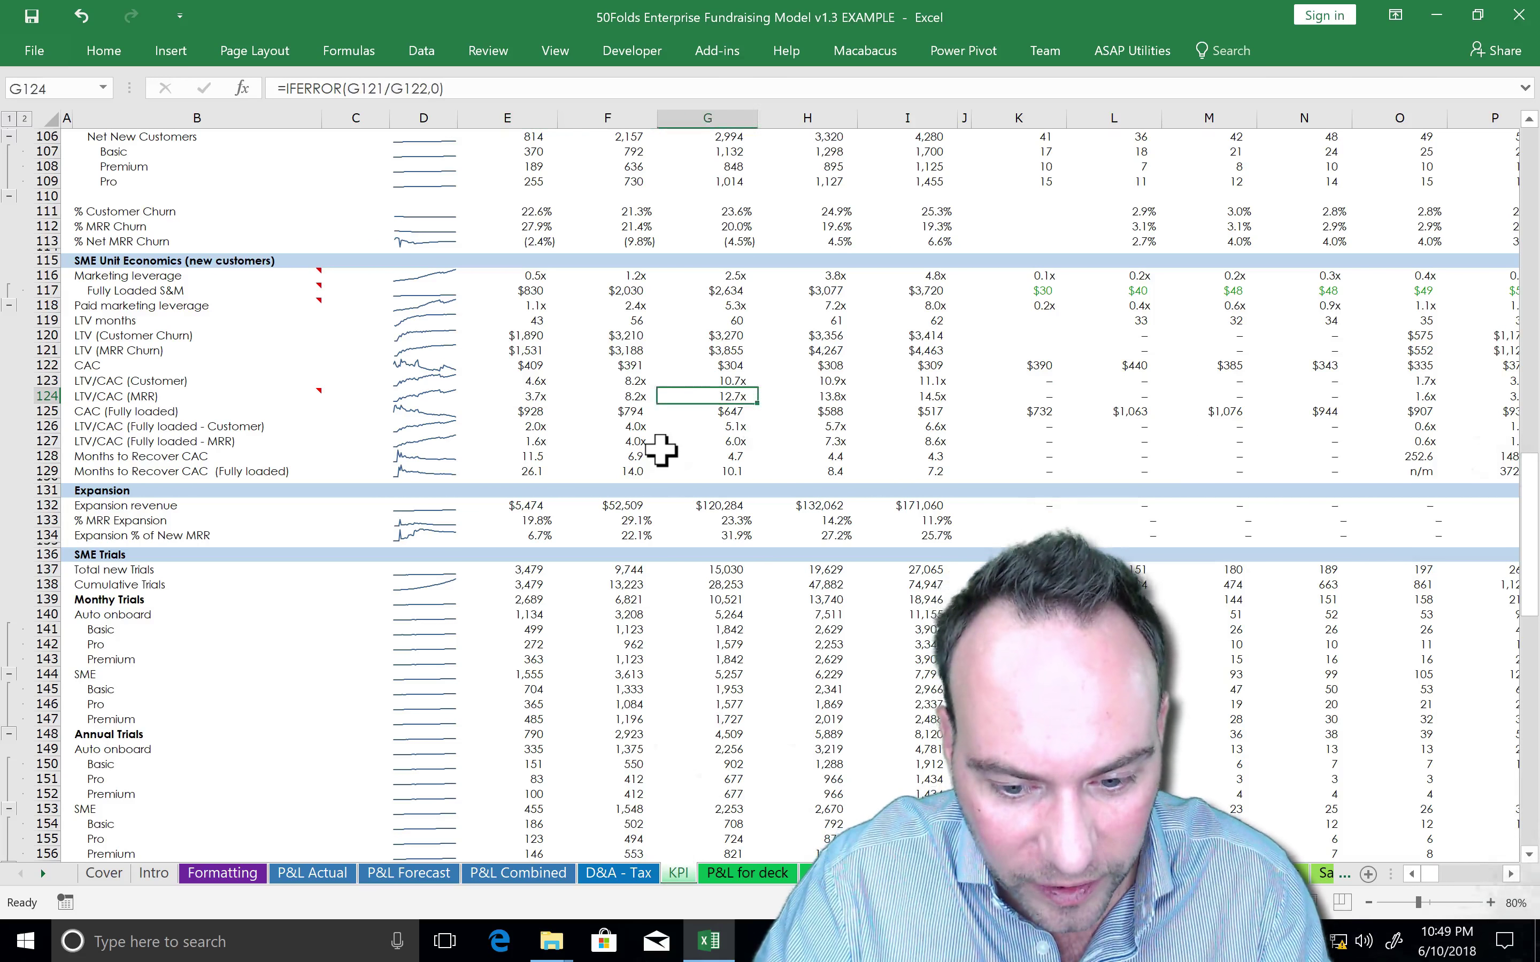
pyautogui.press('Left')
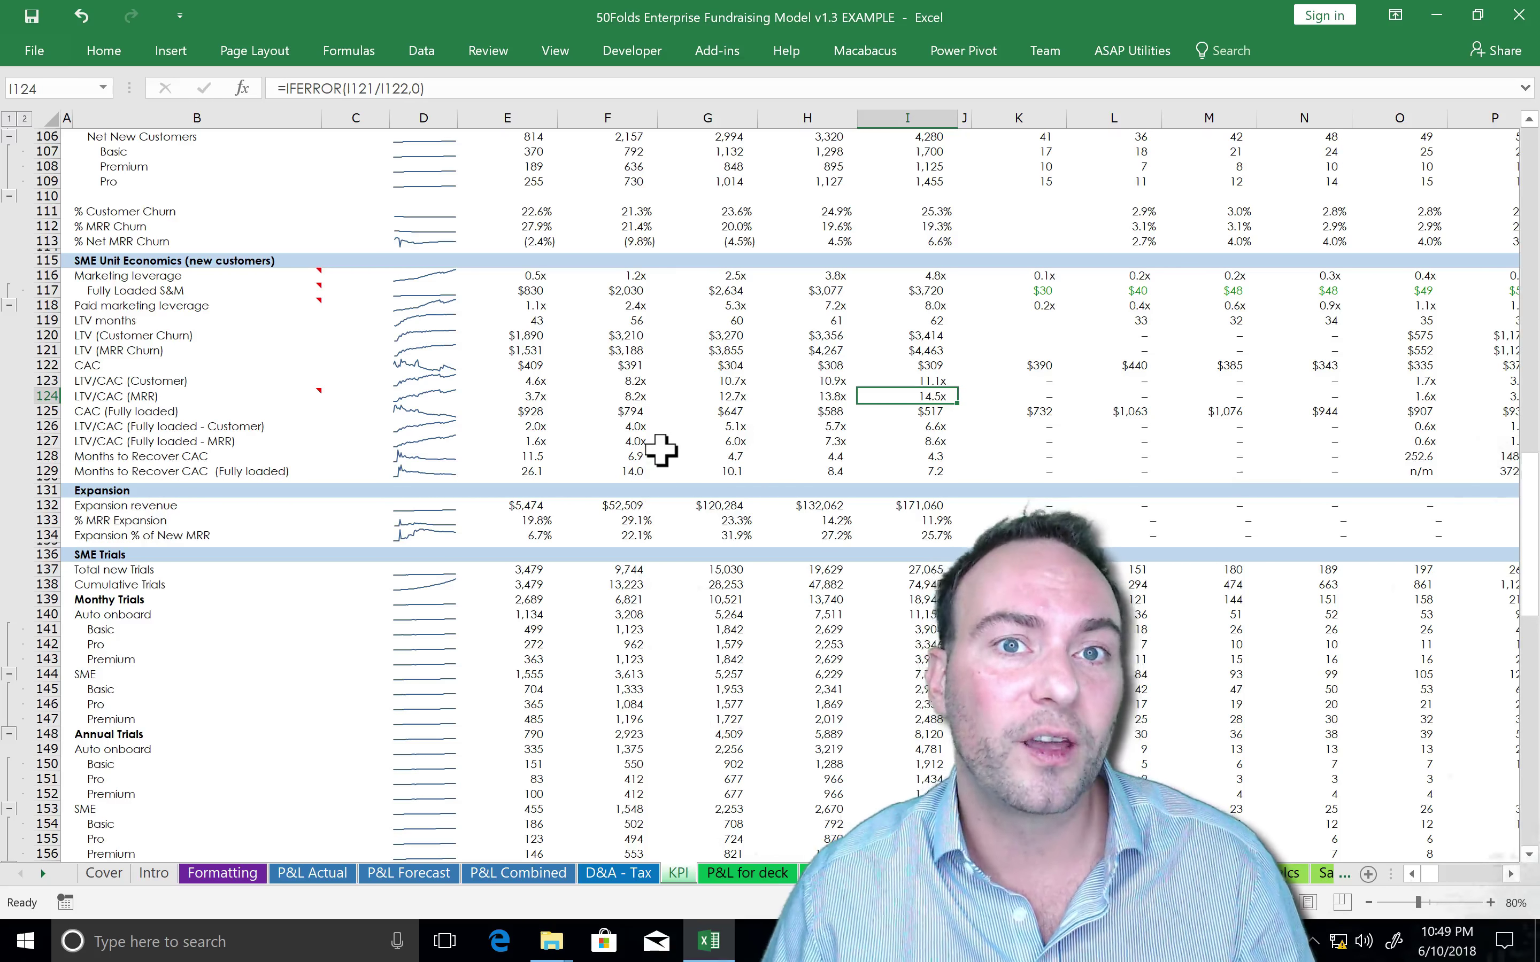
pyautogui.press('Left')
pyautogui.press('Left')
pyautogui.press('Left')
pyautogui.press('Left')
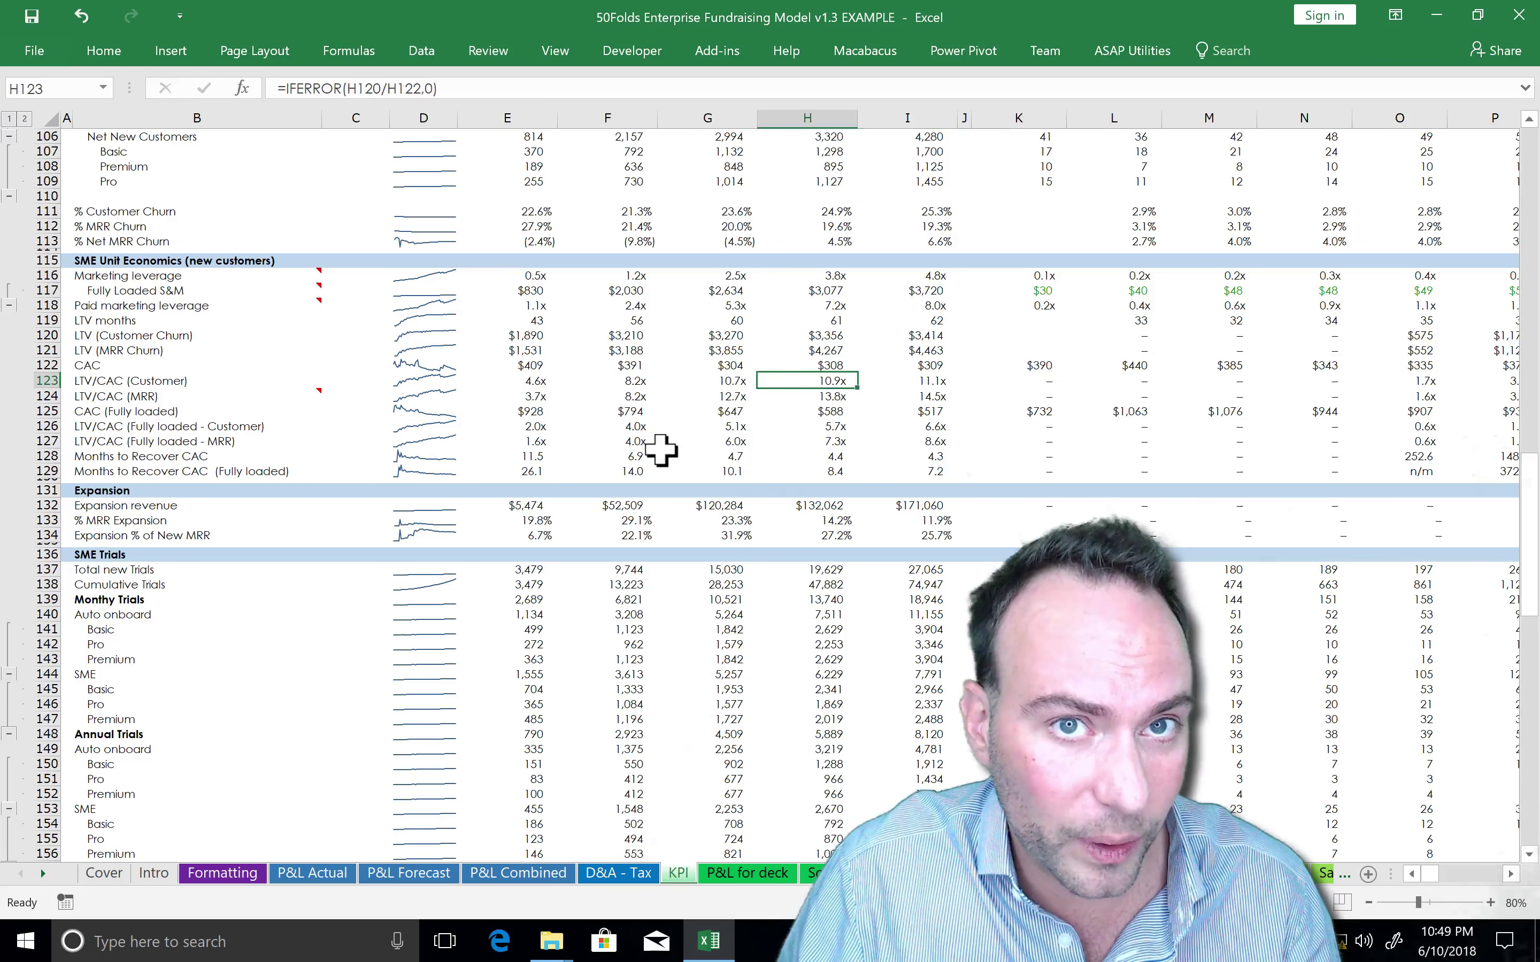
pyautogui.press('Down')
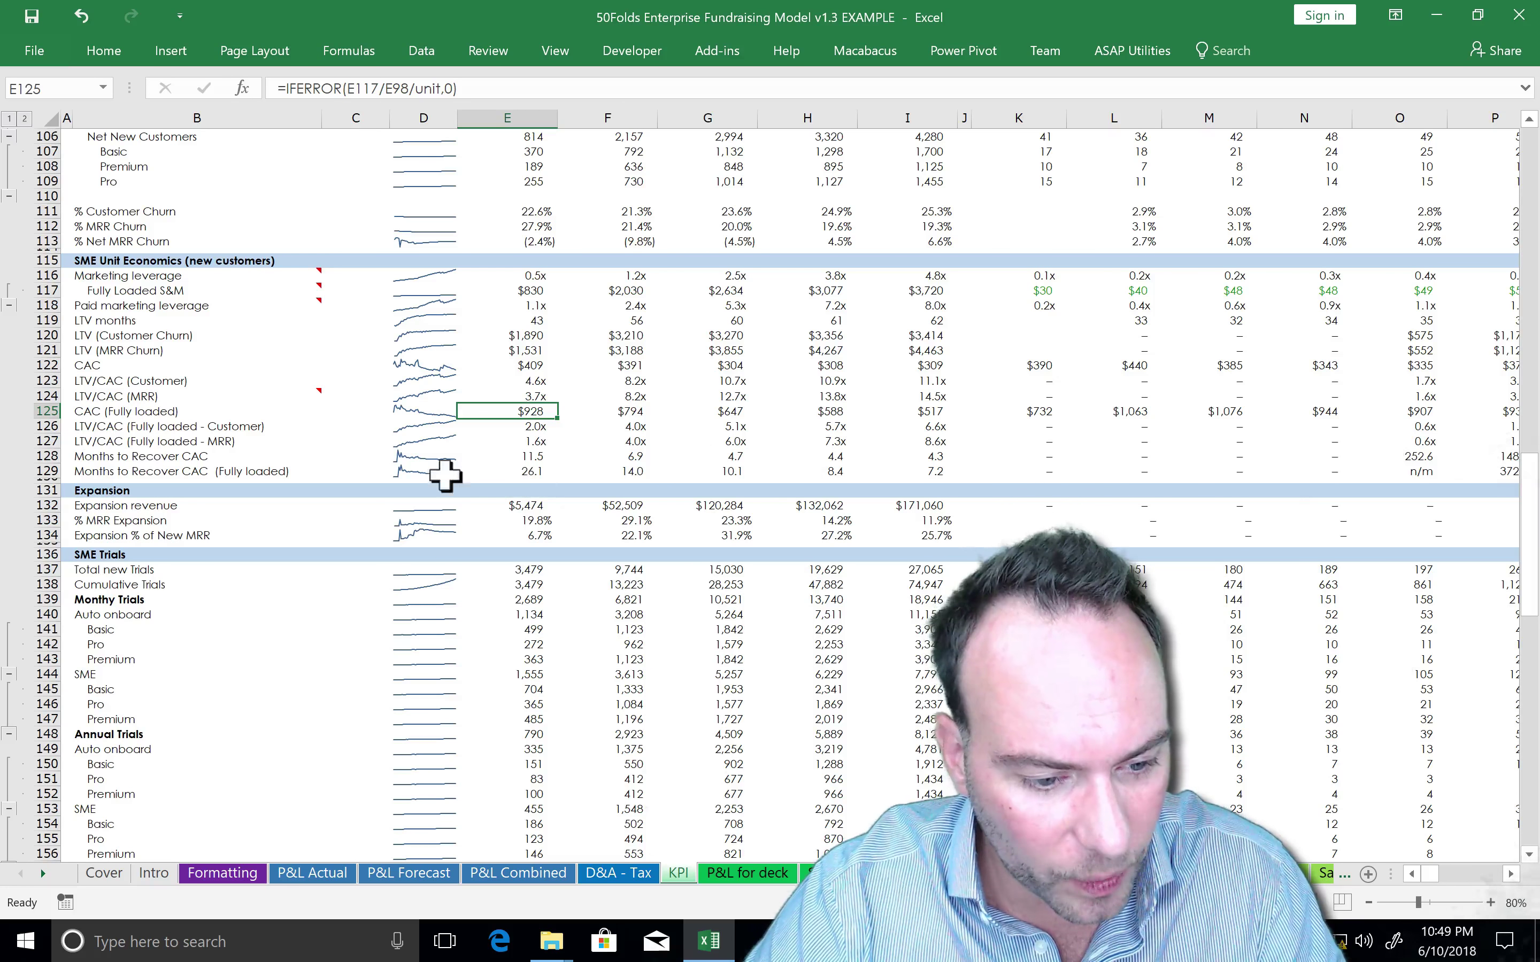
# - Check the Months to Recover CAC formulas, fully loaded FY 5 at 7.2 with 'n/m' above 50
pyautogui.click(184, 428)
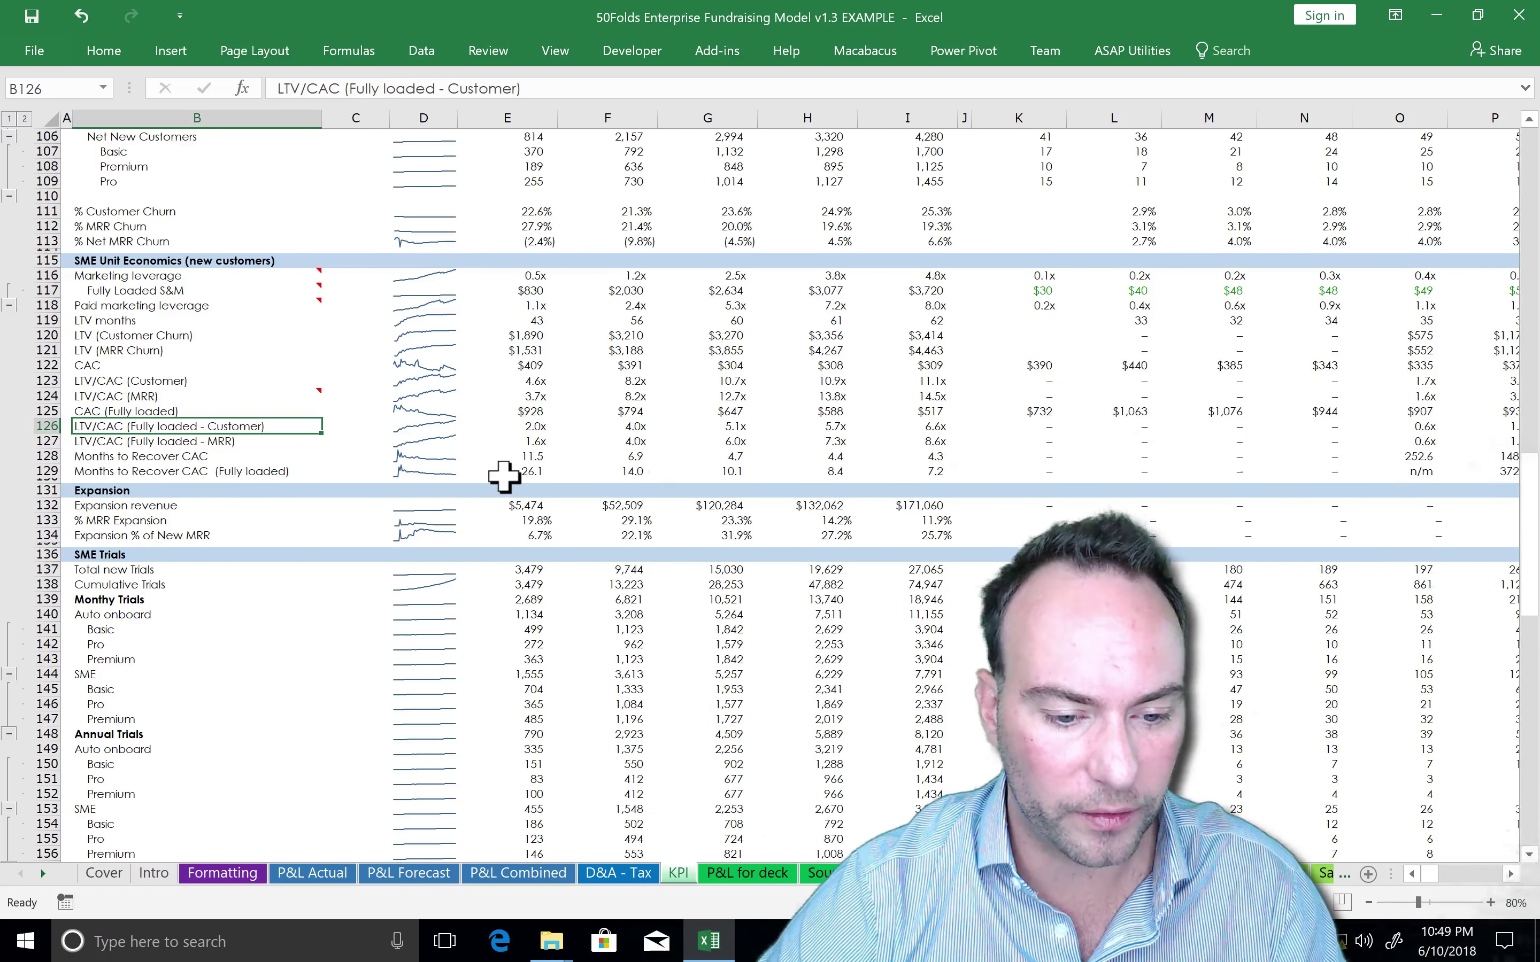
pyautogui.click(532, 457)
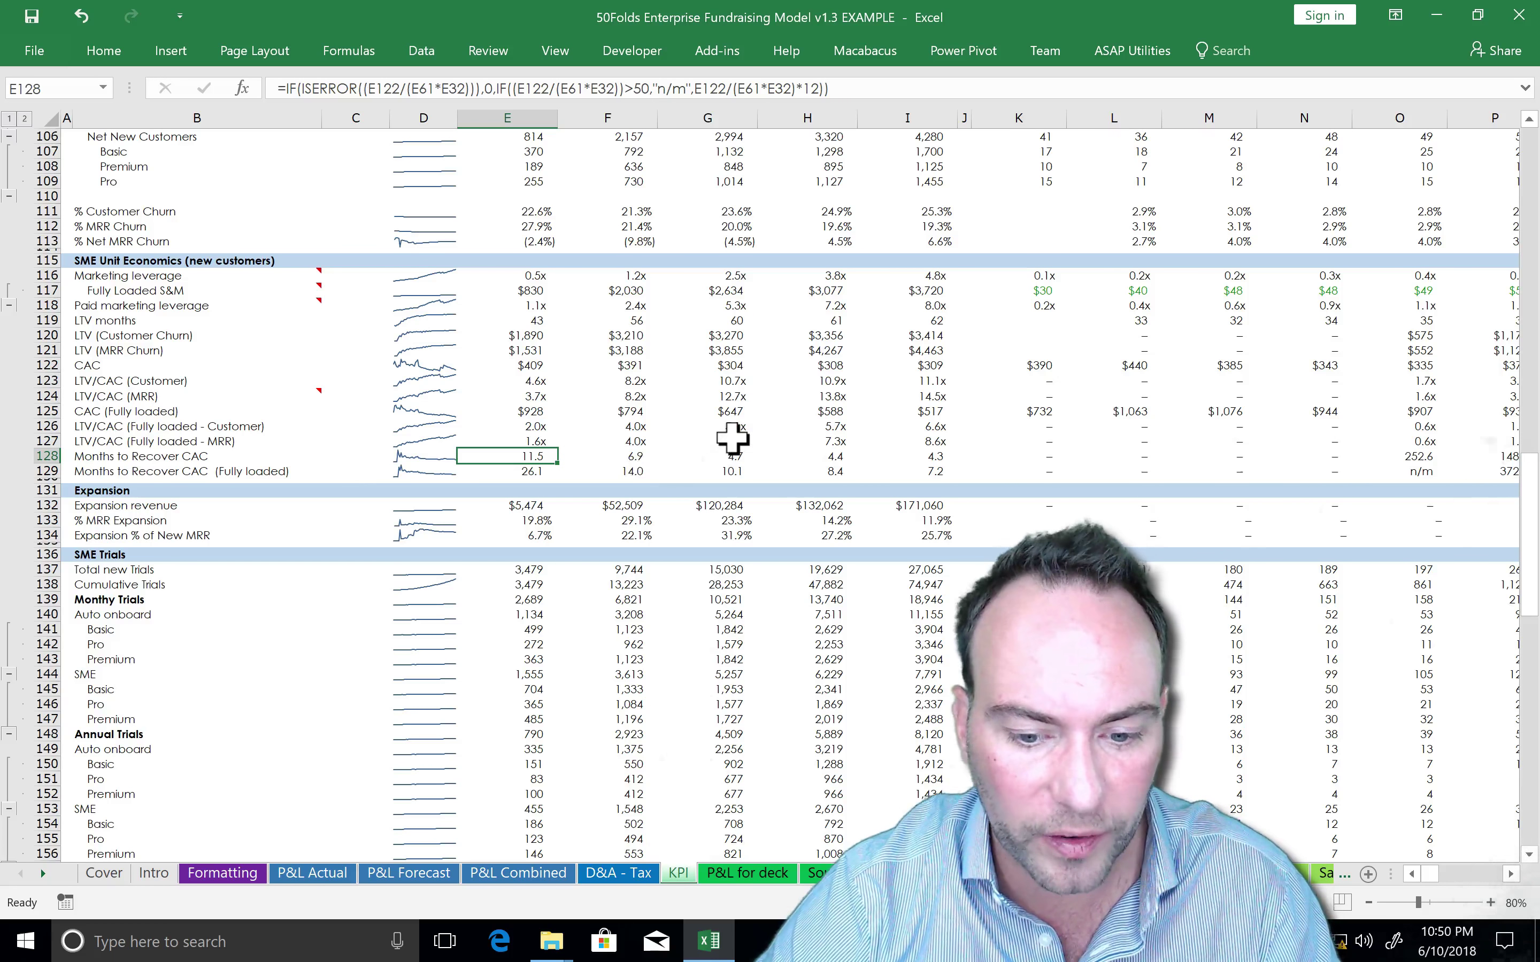
pyautogui.press('Right')
pyautogui.press('Right')
pyautogui.press('Right')
pyautogui.press('Right')
pyautogui.press('Right')
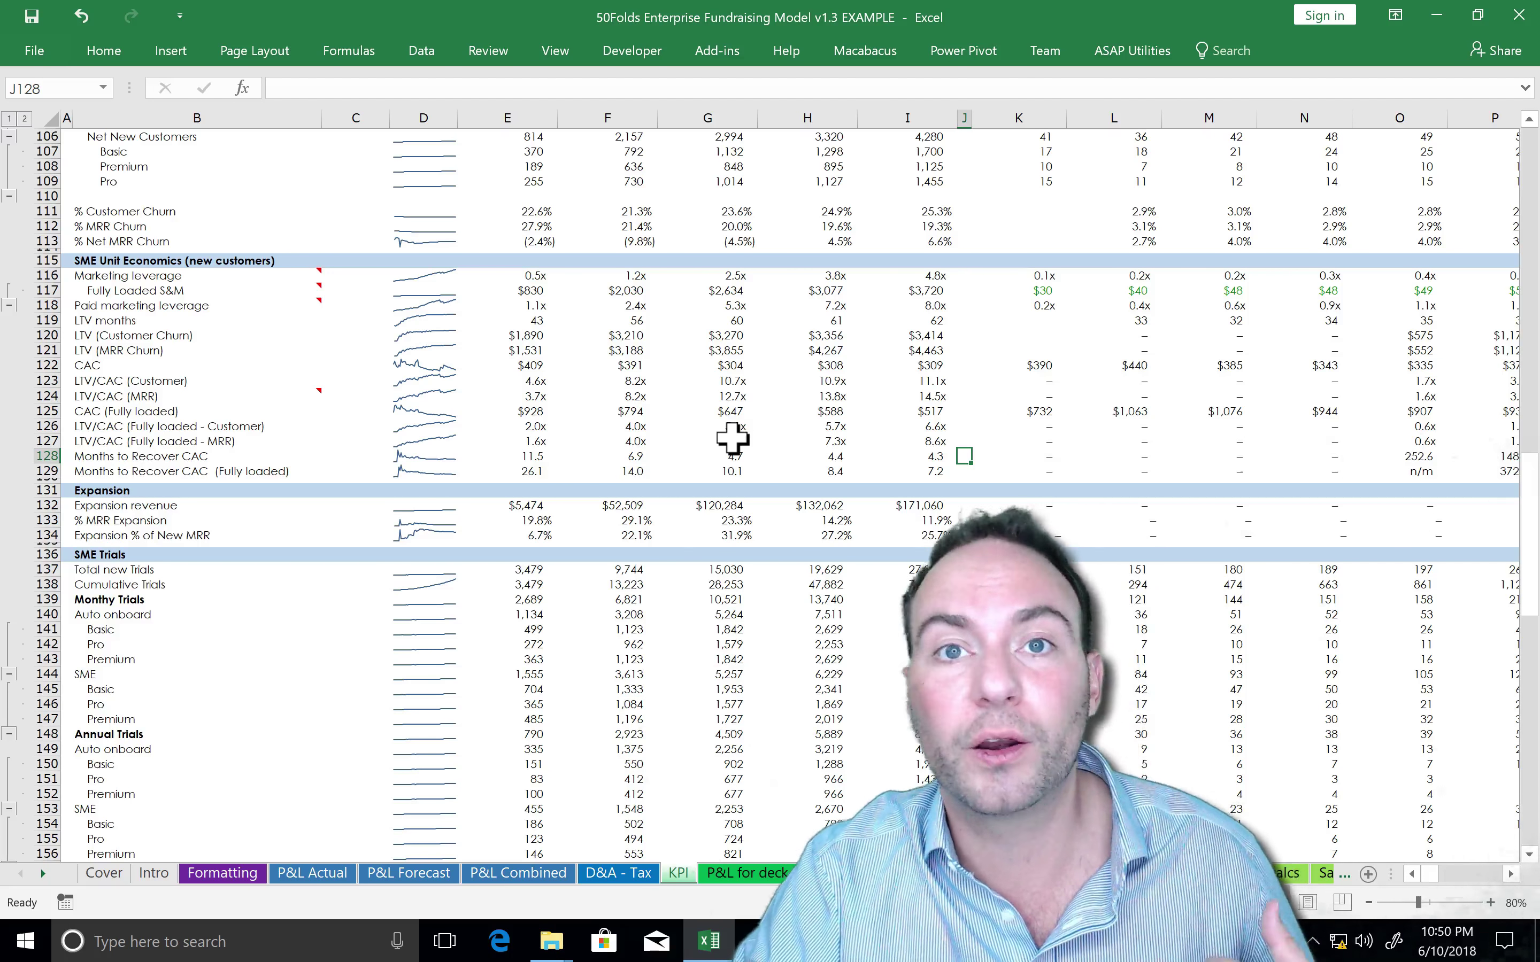
pyautogui.press('Left')
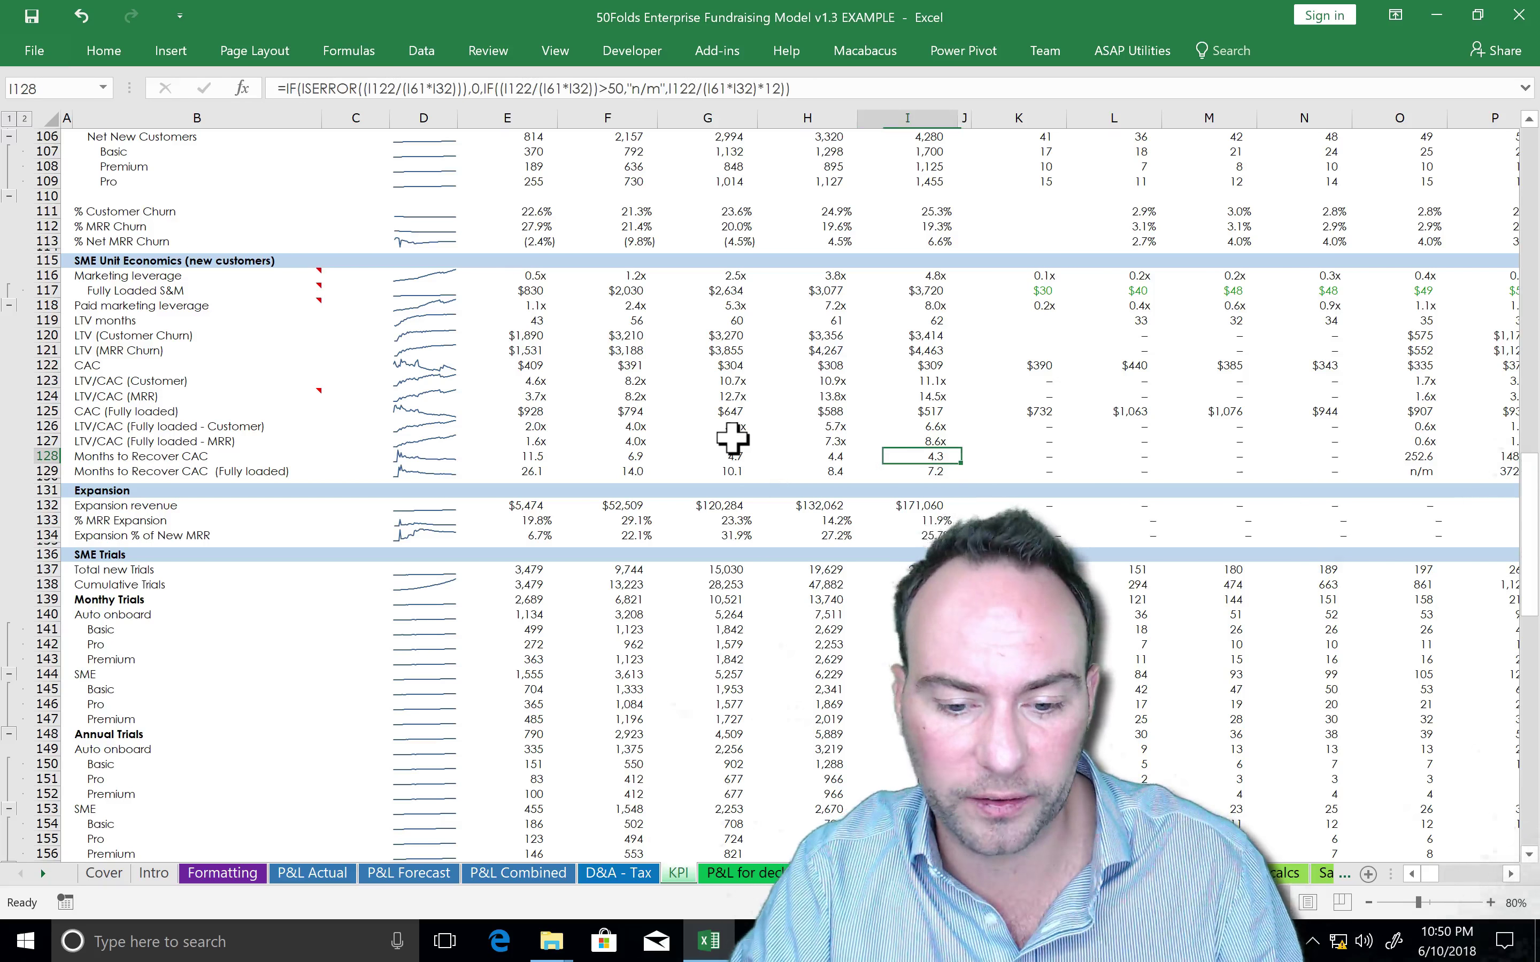
pyautogui.press('Down')
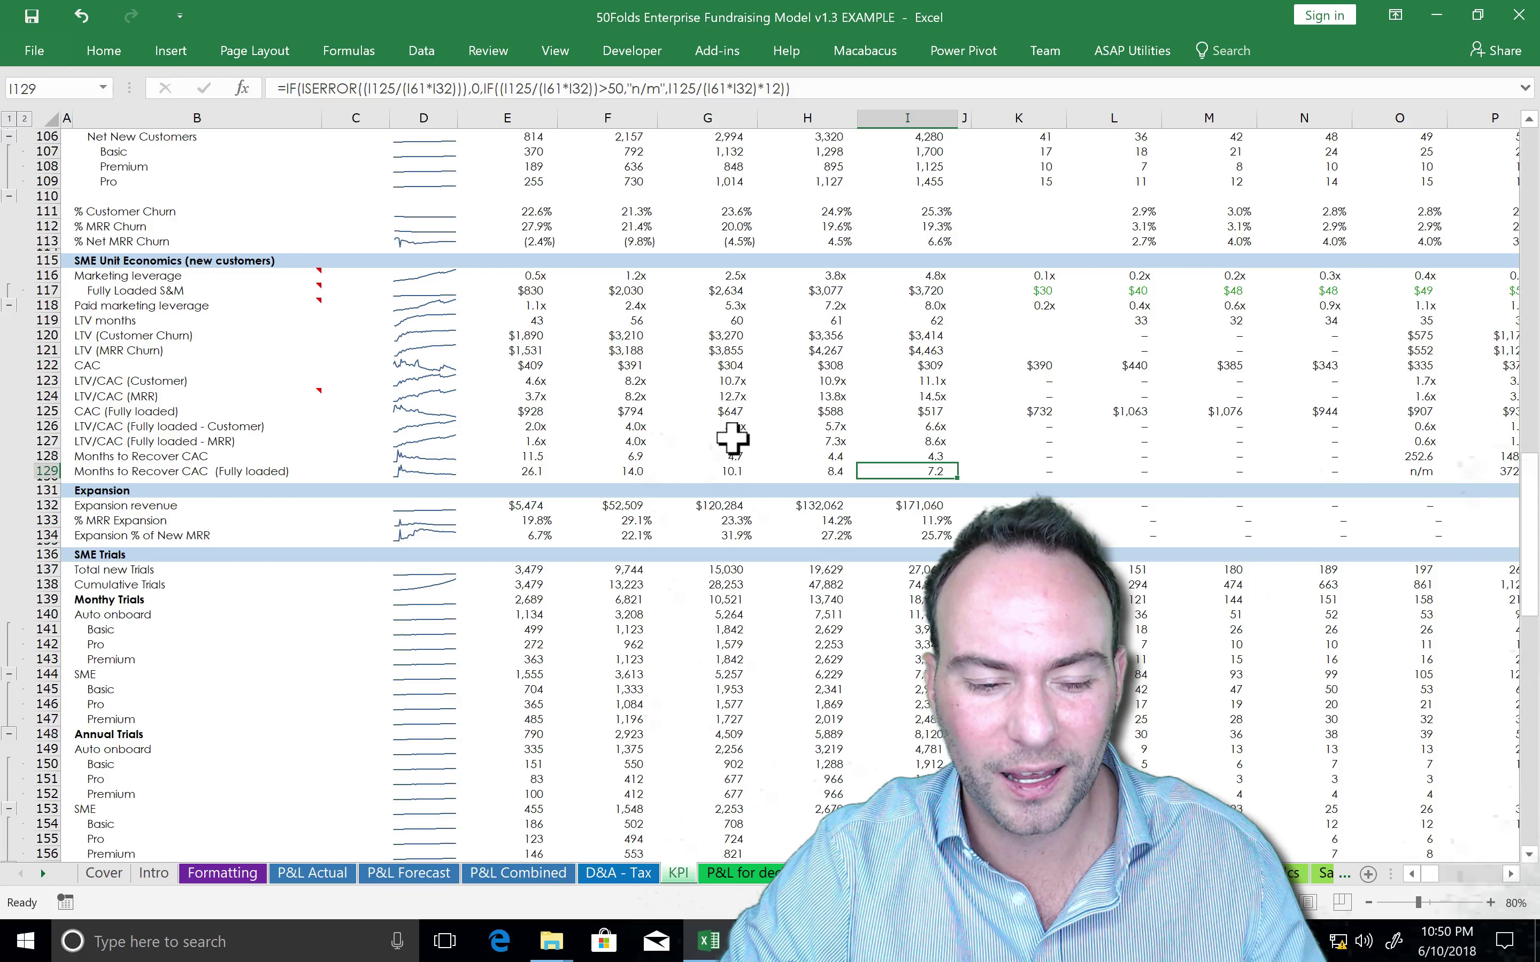
# - Show the SME Trials and Funnel Metrics rows, tracing Auto onboard and Premium trials to 'SME Conversion assump'
pyautogui.scroll(-2, 731, 438)
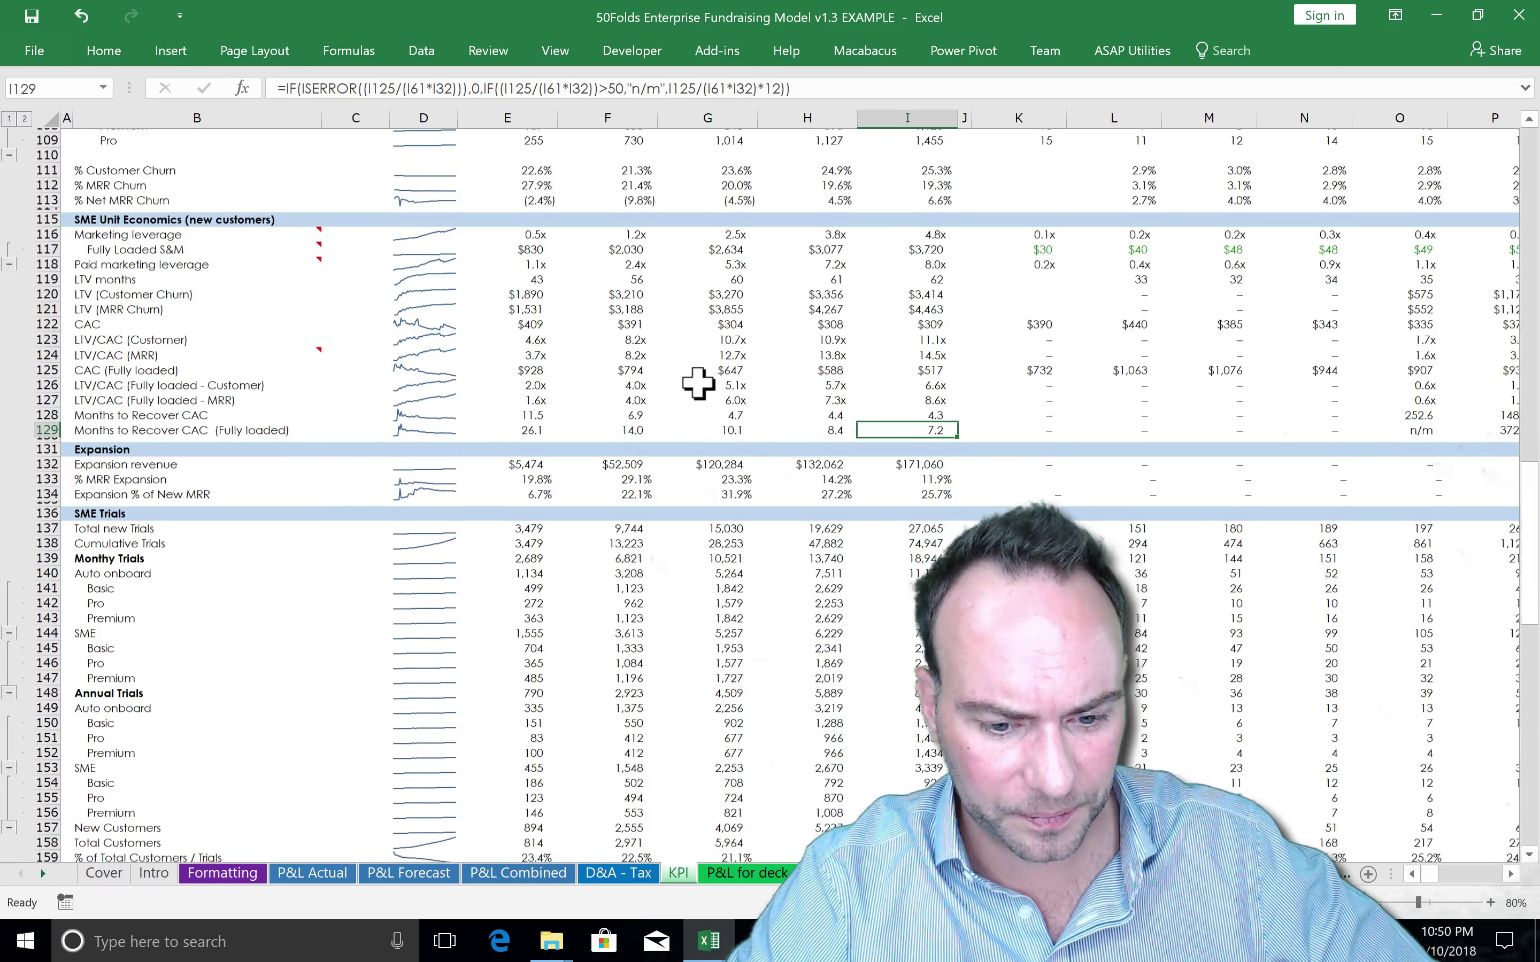
pyautogui.scroll(-2, 698, 380)
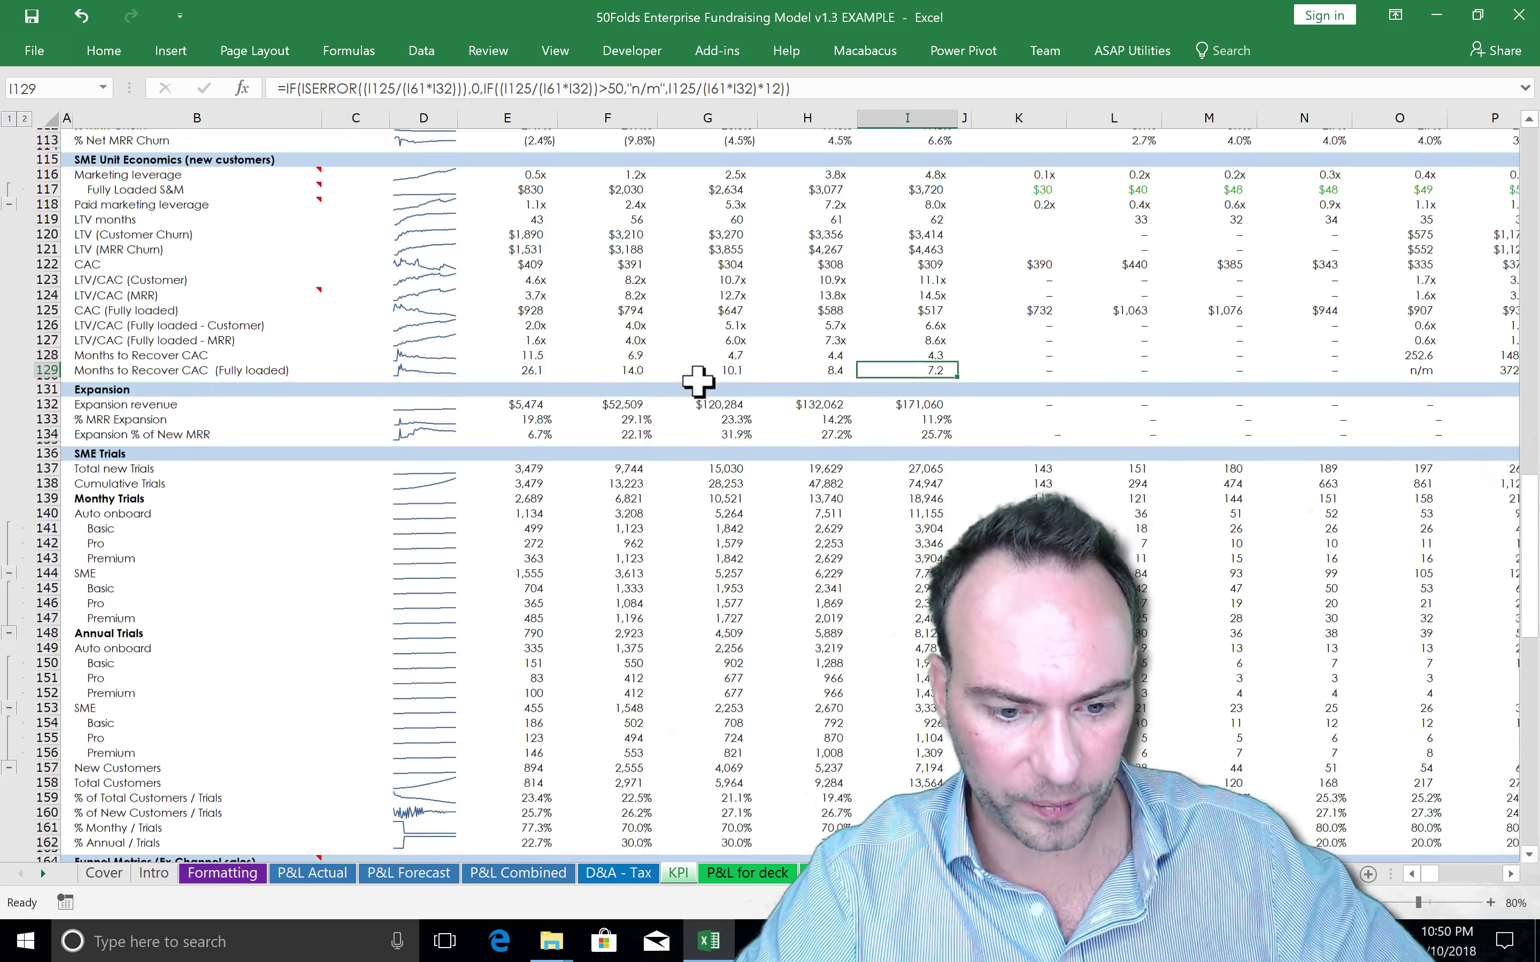
pyautogui.scroll(-2, 698, 380)
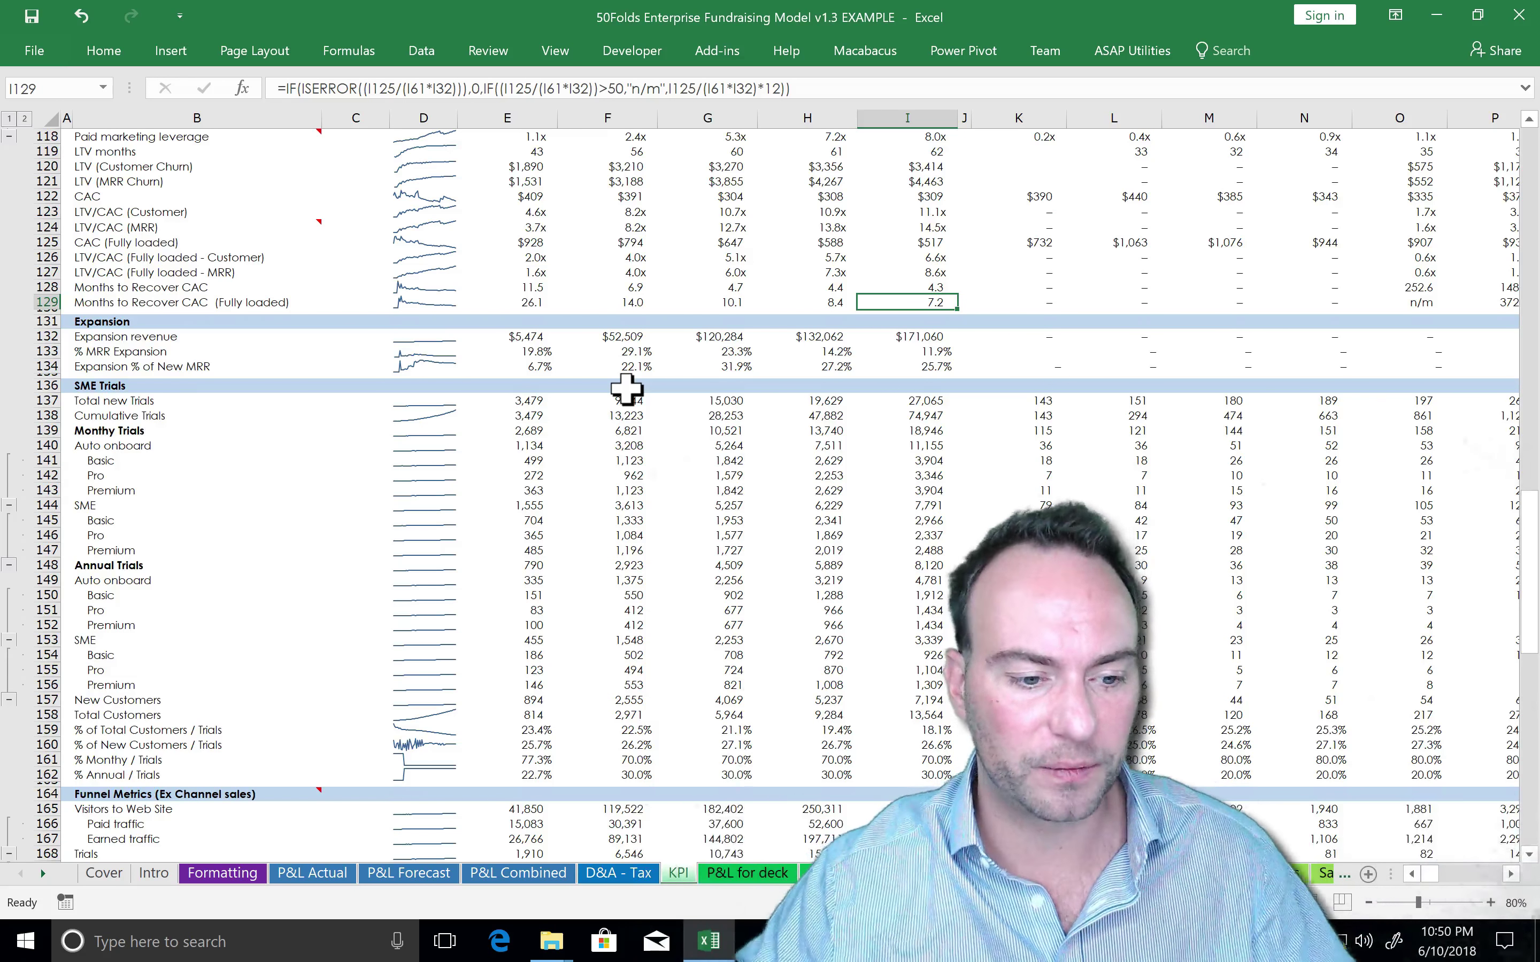
pyautogui.click(612, 445)
pyautogui.scroll(-1, 612, 449)
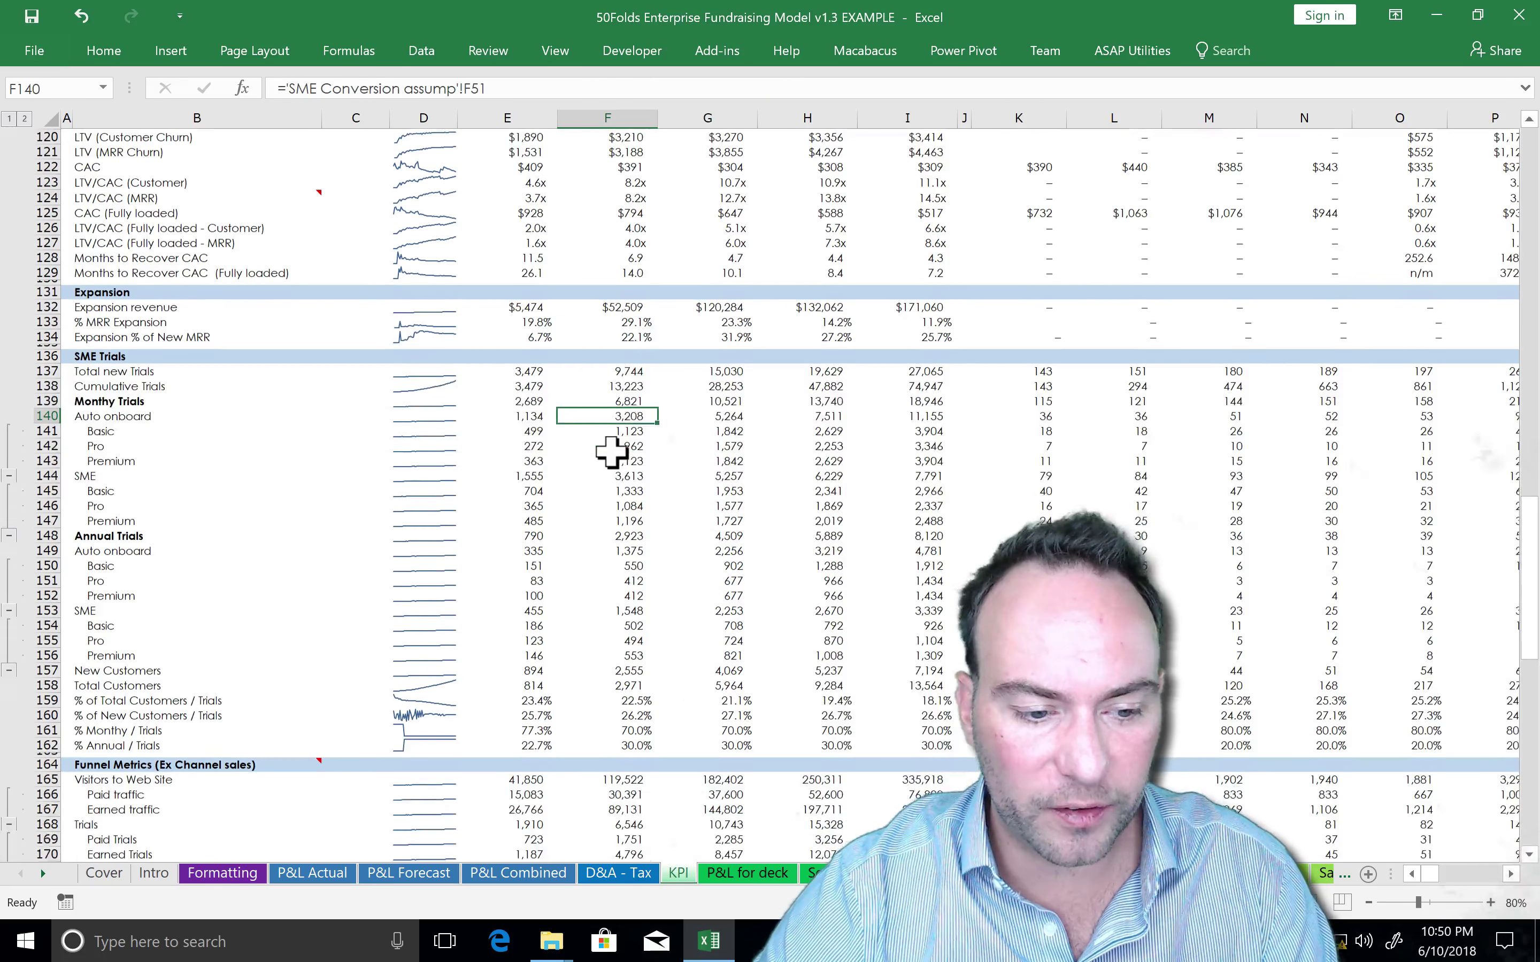
pyautogui.scroll(-1, 611, 452)
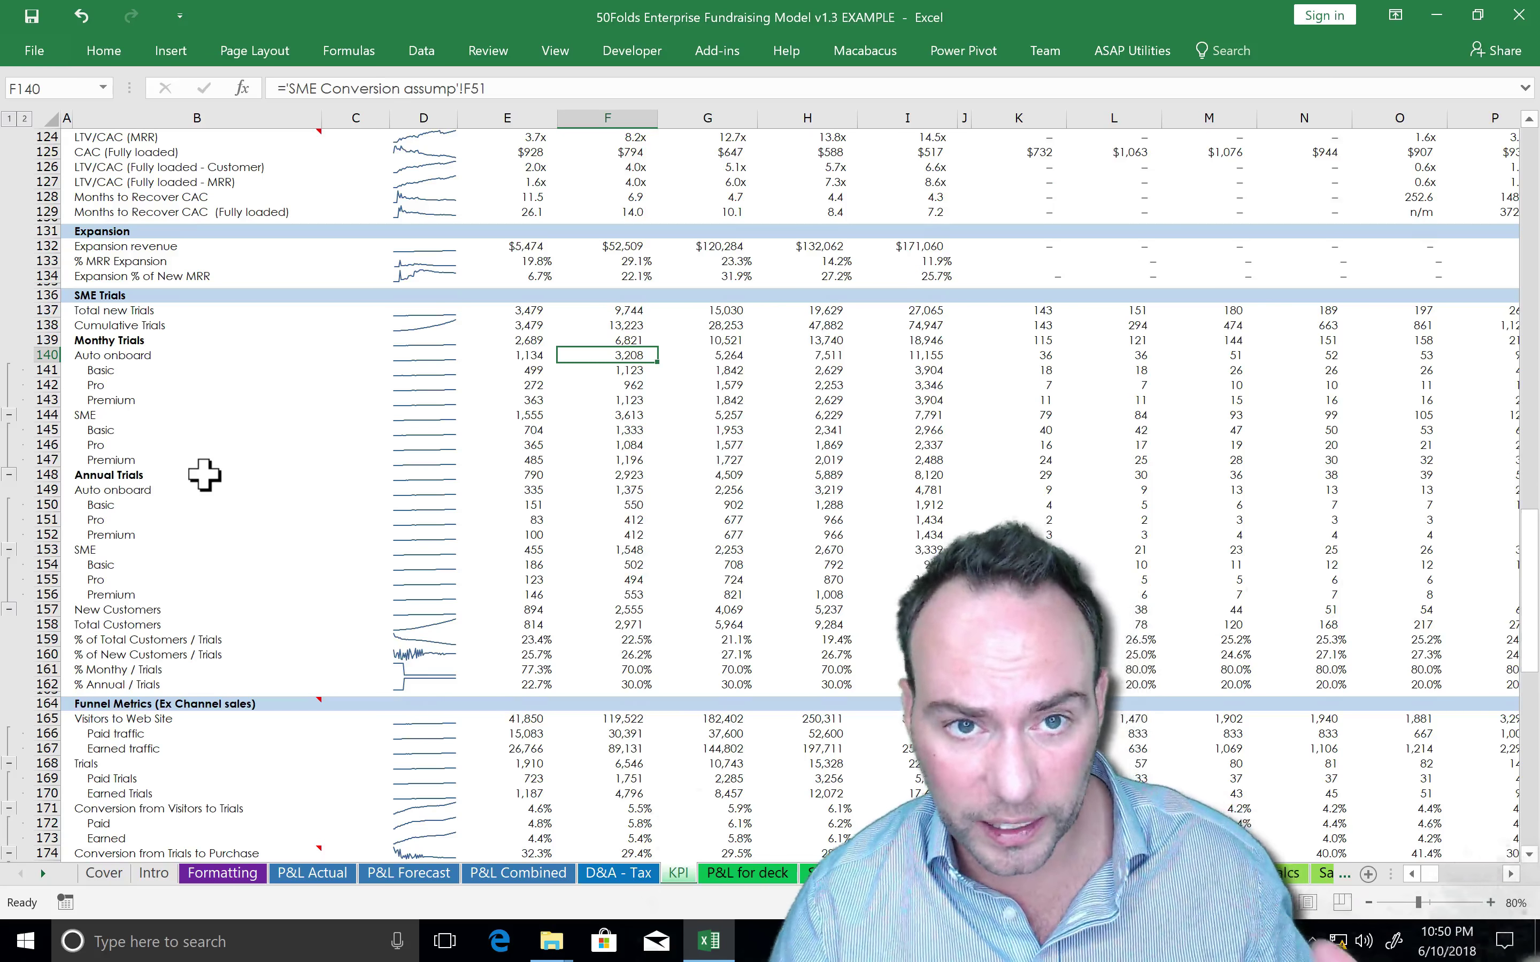
pyautogui.click(205, 461)
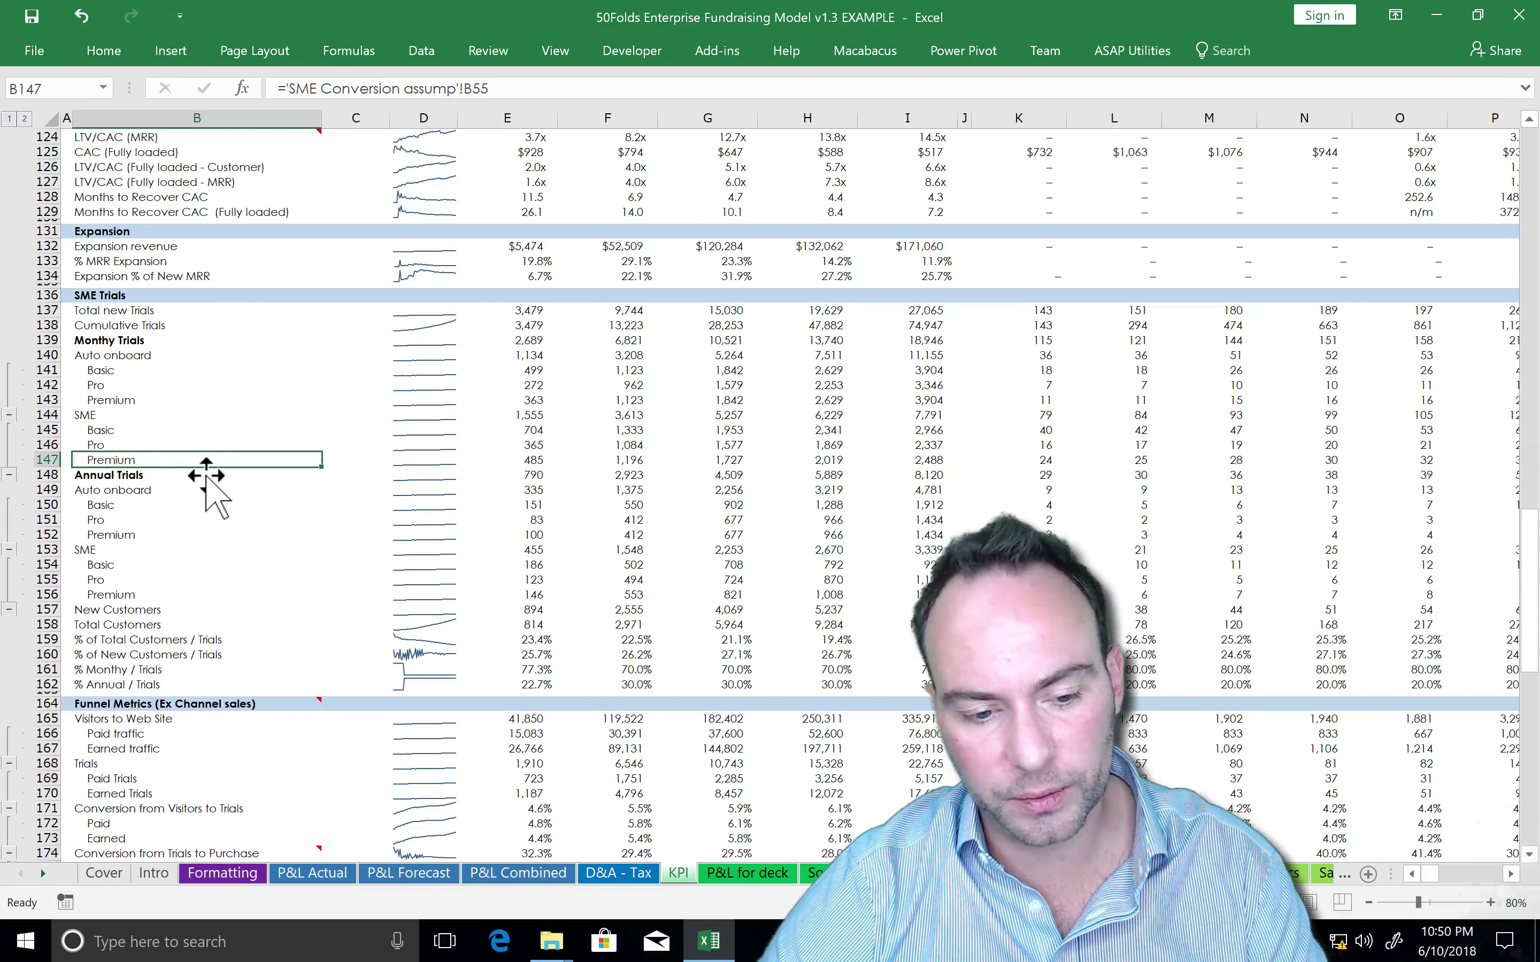
pyautogui.scroll(-3, 205, 474)
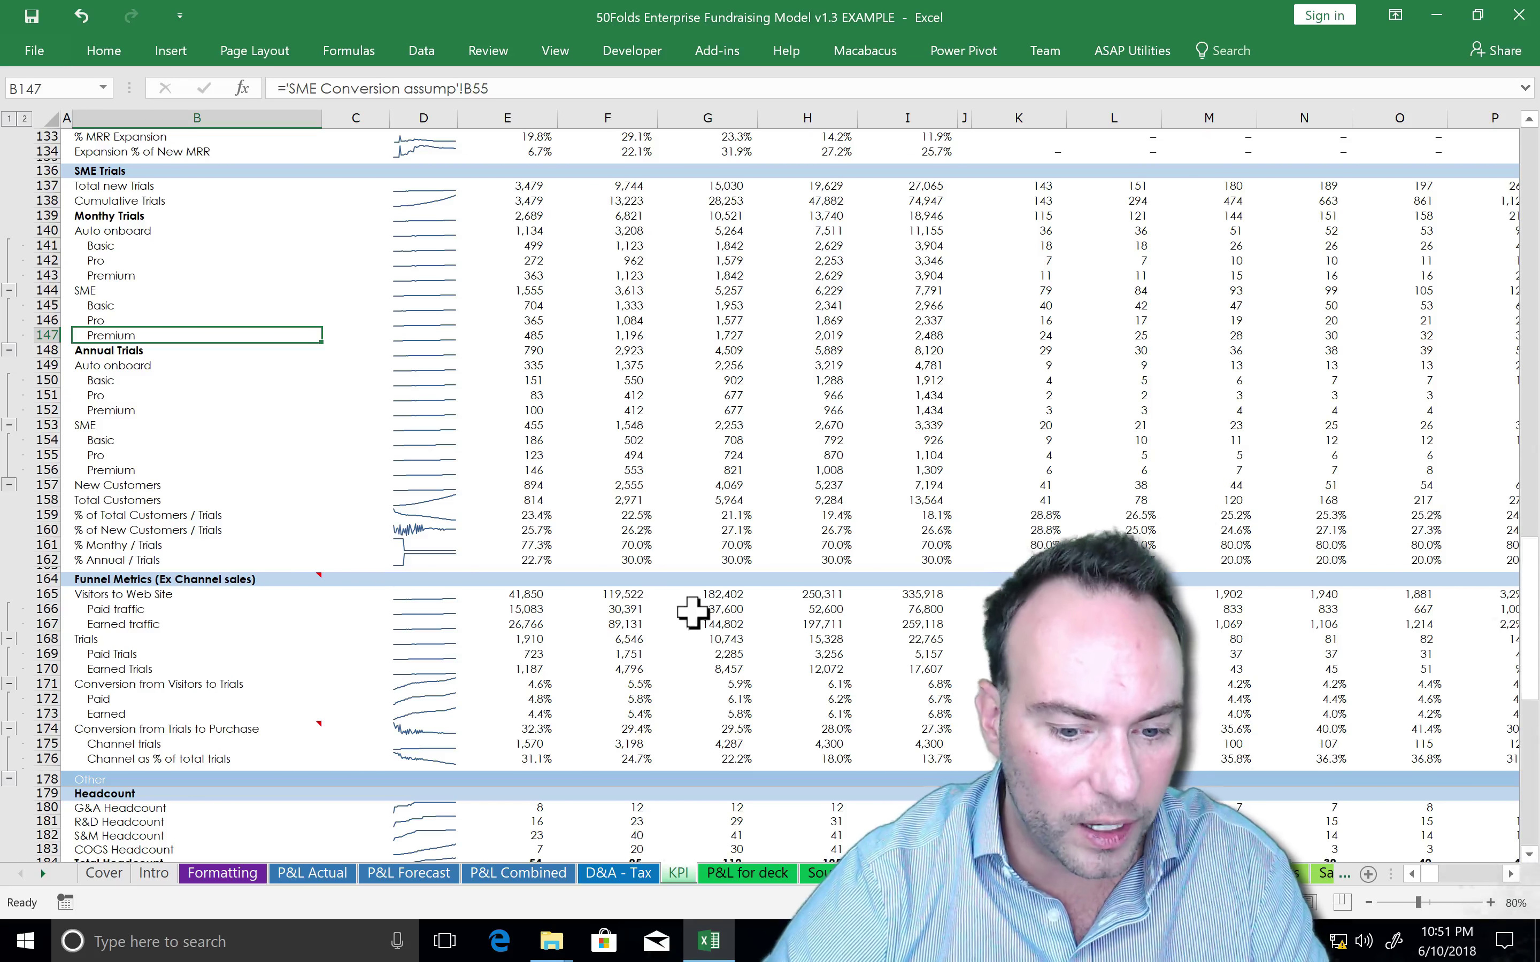
# - Check the % Monthly / Trials and Channel share-of-trials formulas (24.7% FY 2), then reach Headcount
pyautogui.click(817, 546)
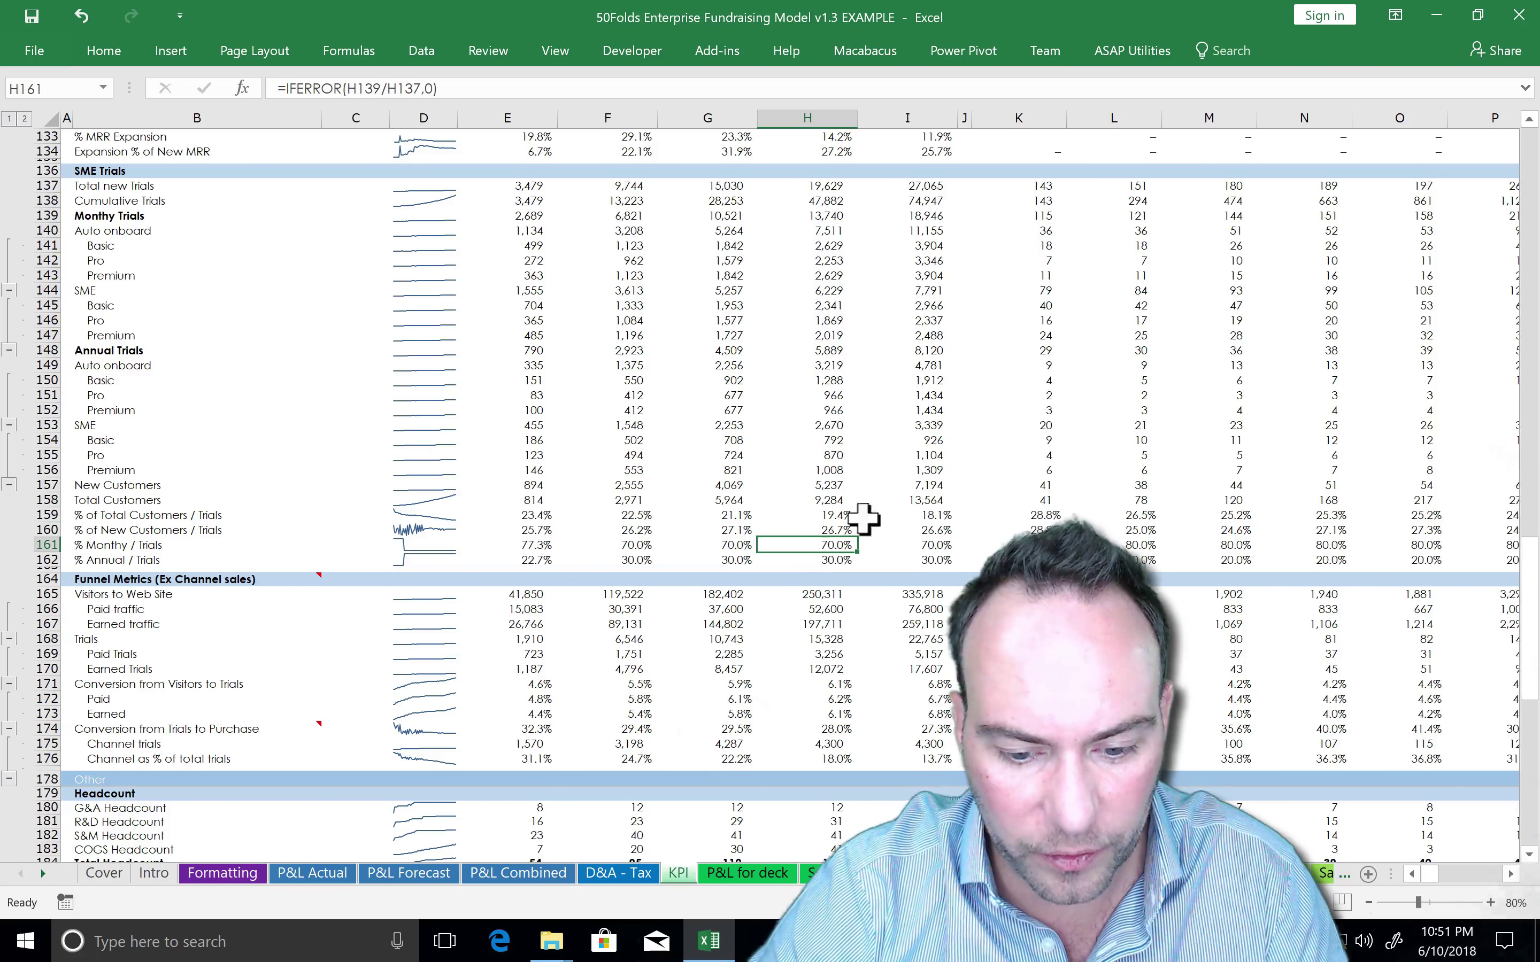
pyautogui.scroll(-2, 873, 560)
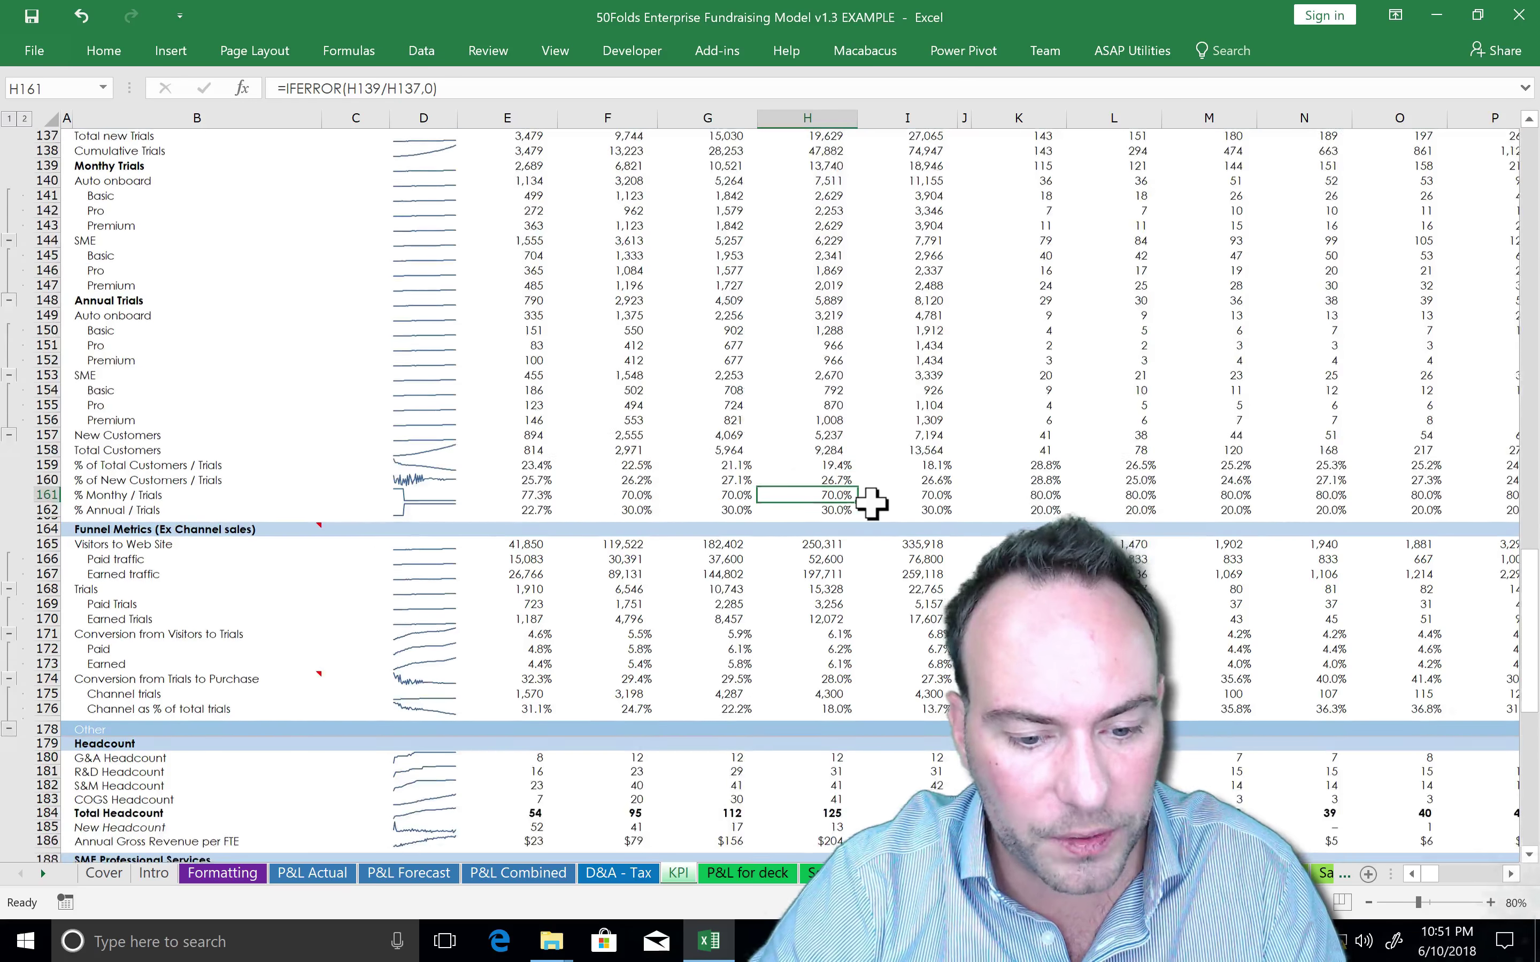
pyautogui.scroll(-4, 872, 503)
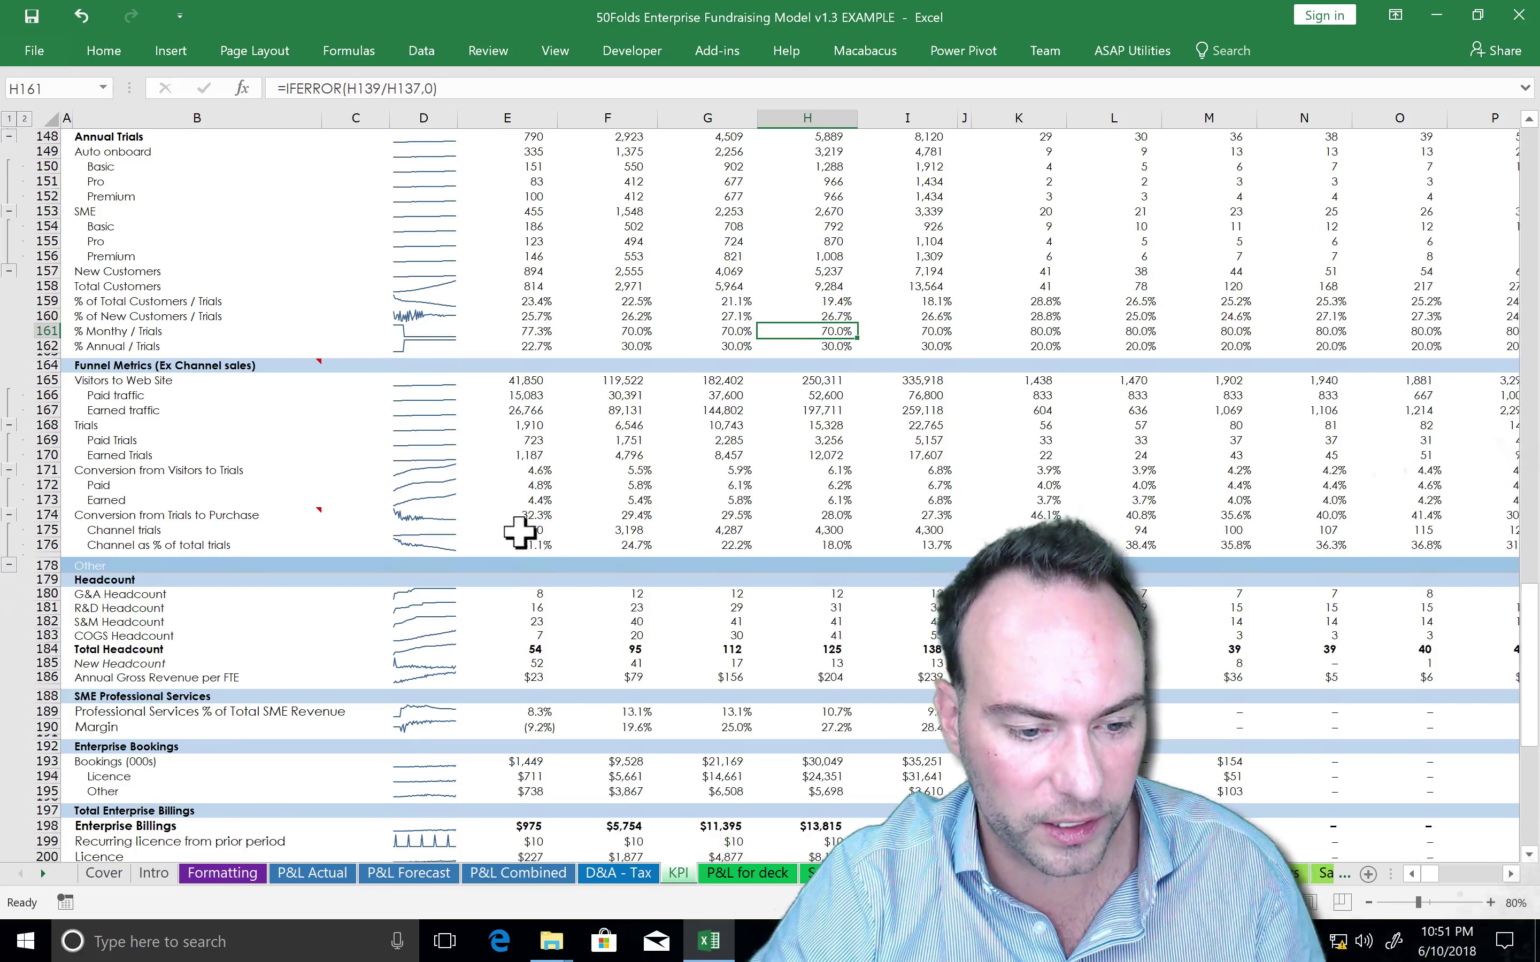
pyautogui.scroll(-2, 519, 534)
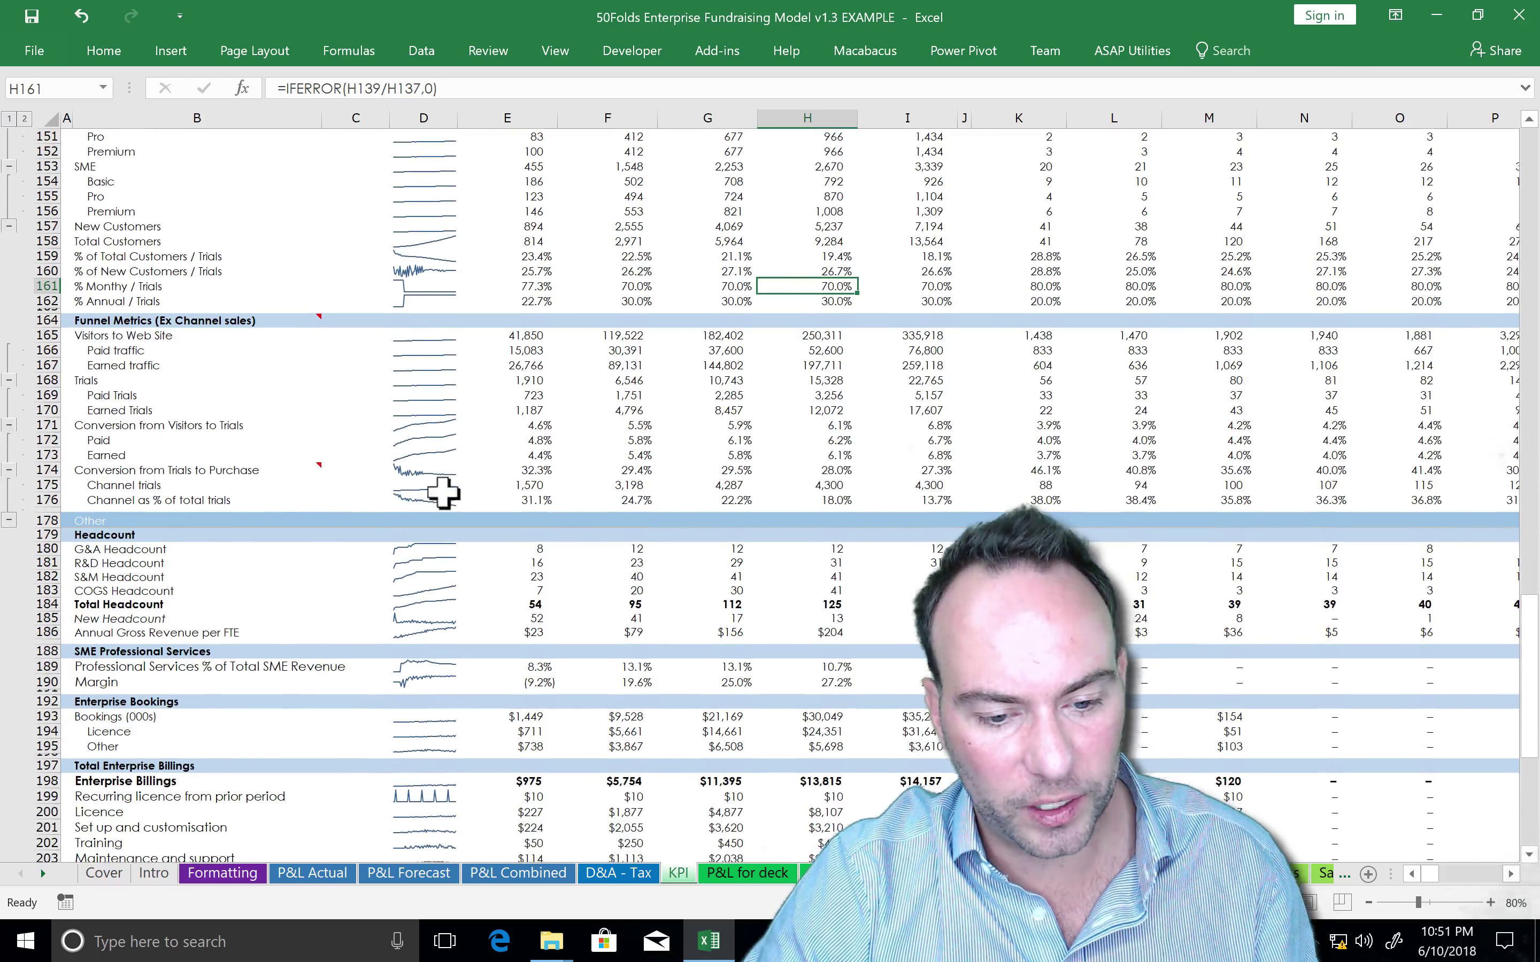
pyautogui.click(650, 459)
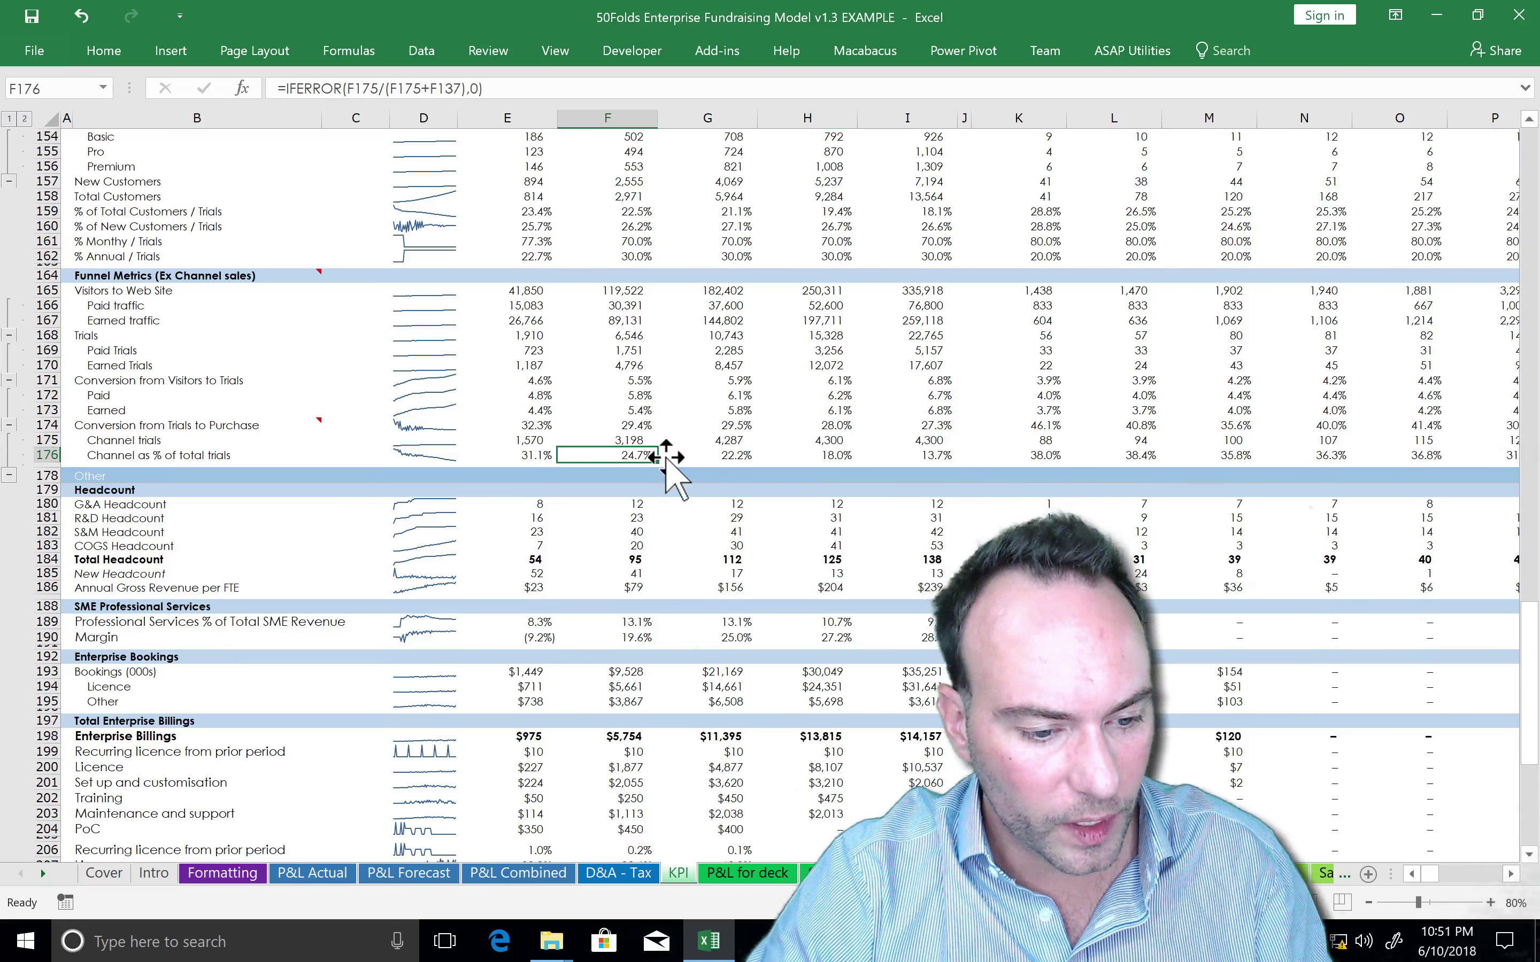
pyautogui.scroll(-4, 665, 459)
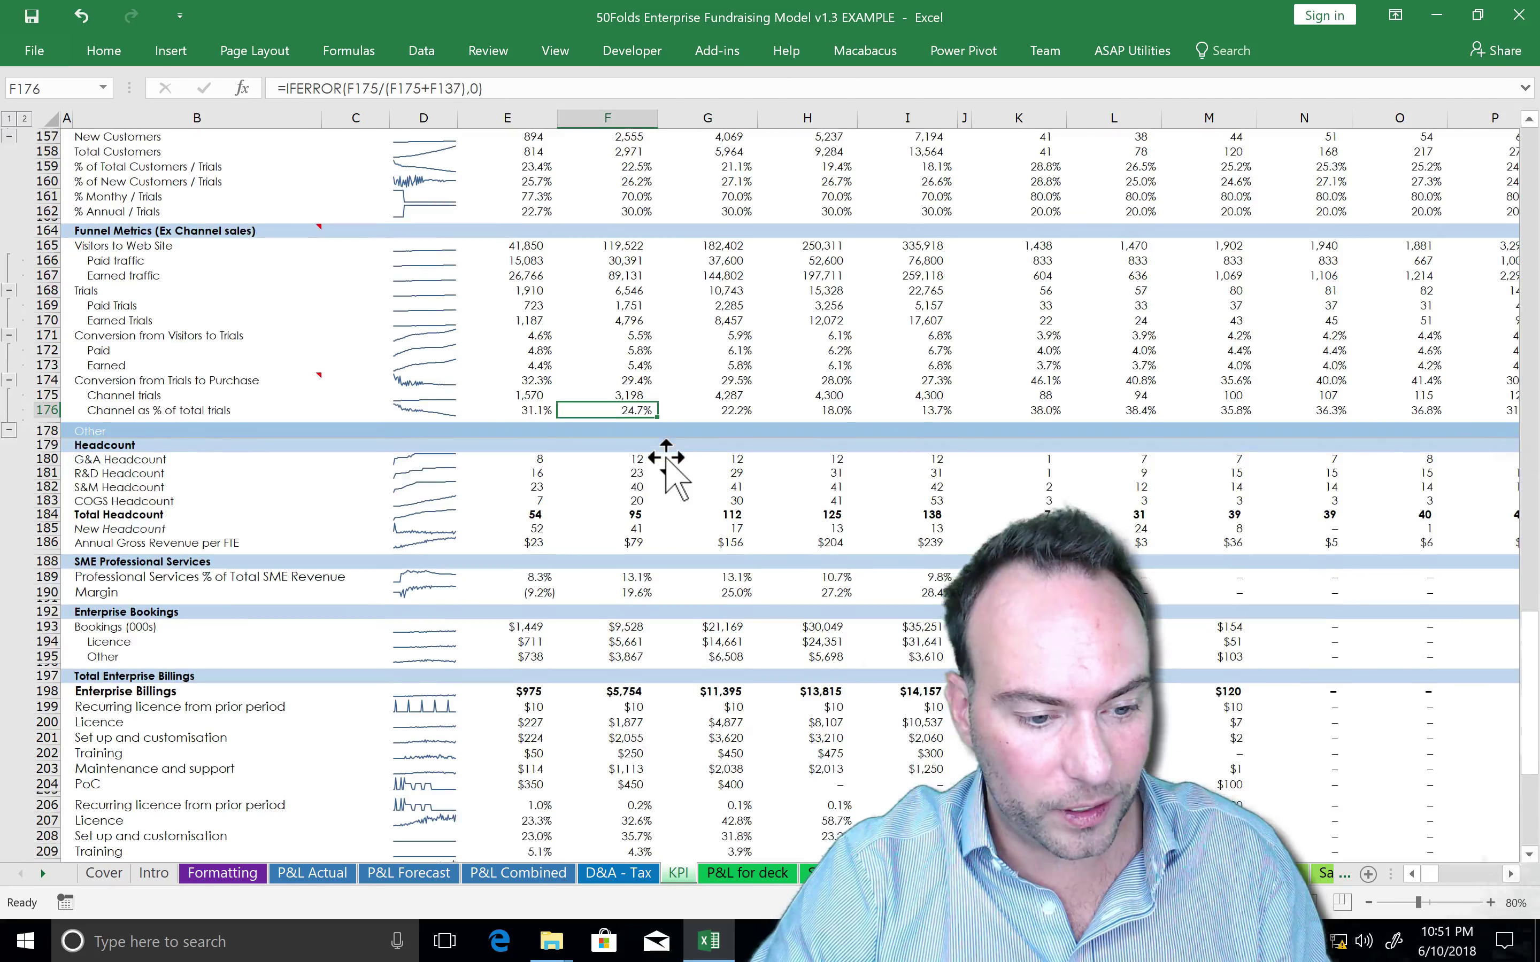
pyautogui.scroll(-1, 535, 369)
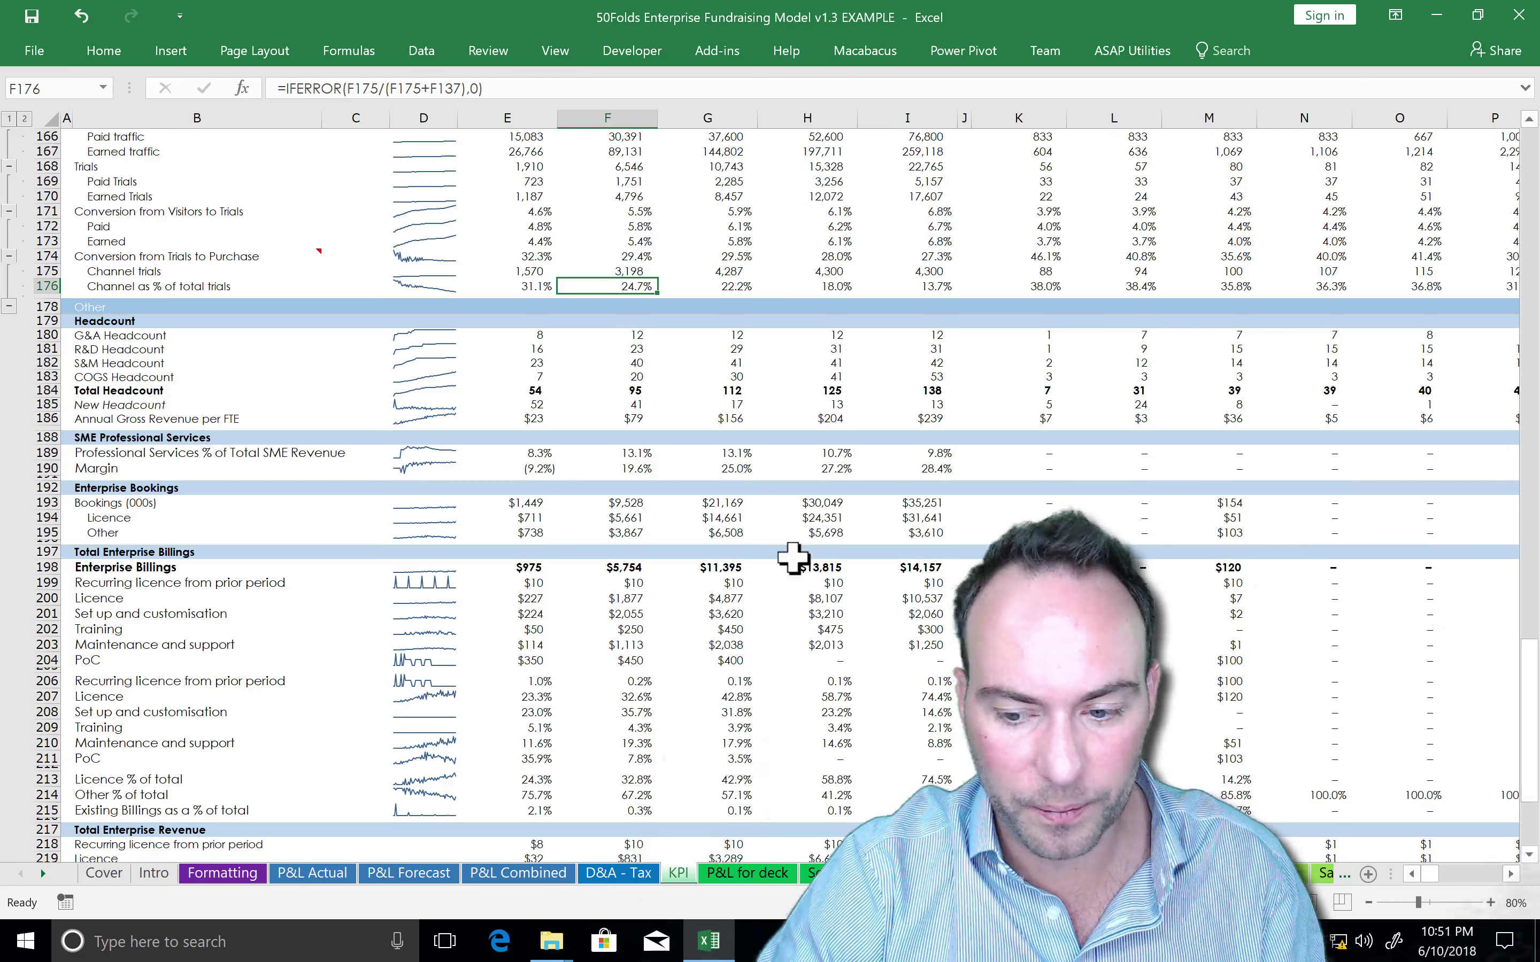
pyautogui.moveTo(1536, 694); pyautogui.dragTo(1534, 723)
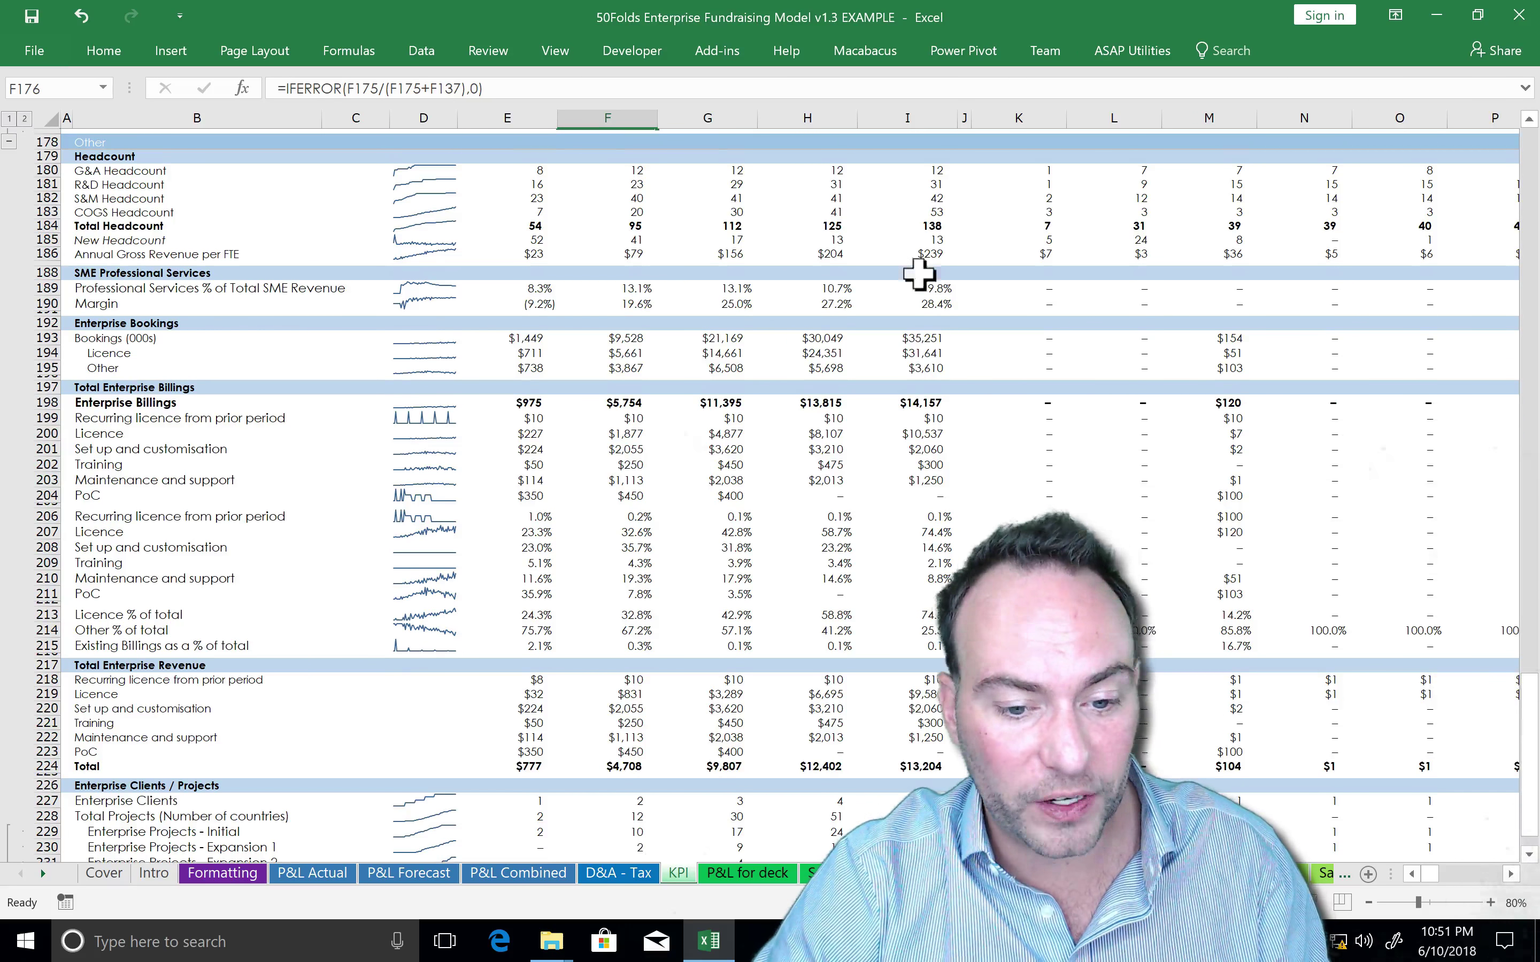
# - Check the SME services margin, Enterprise Bookings and FY 2 Billings ($5,754 from 'ENT - Rev Summary'!F72) sources
pyautogui.click(546, 307)
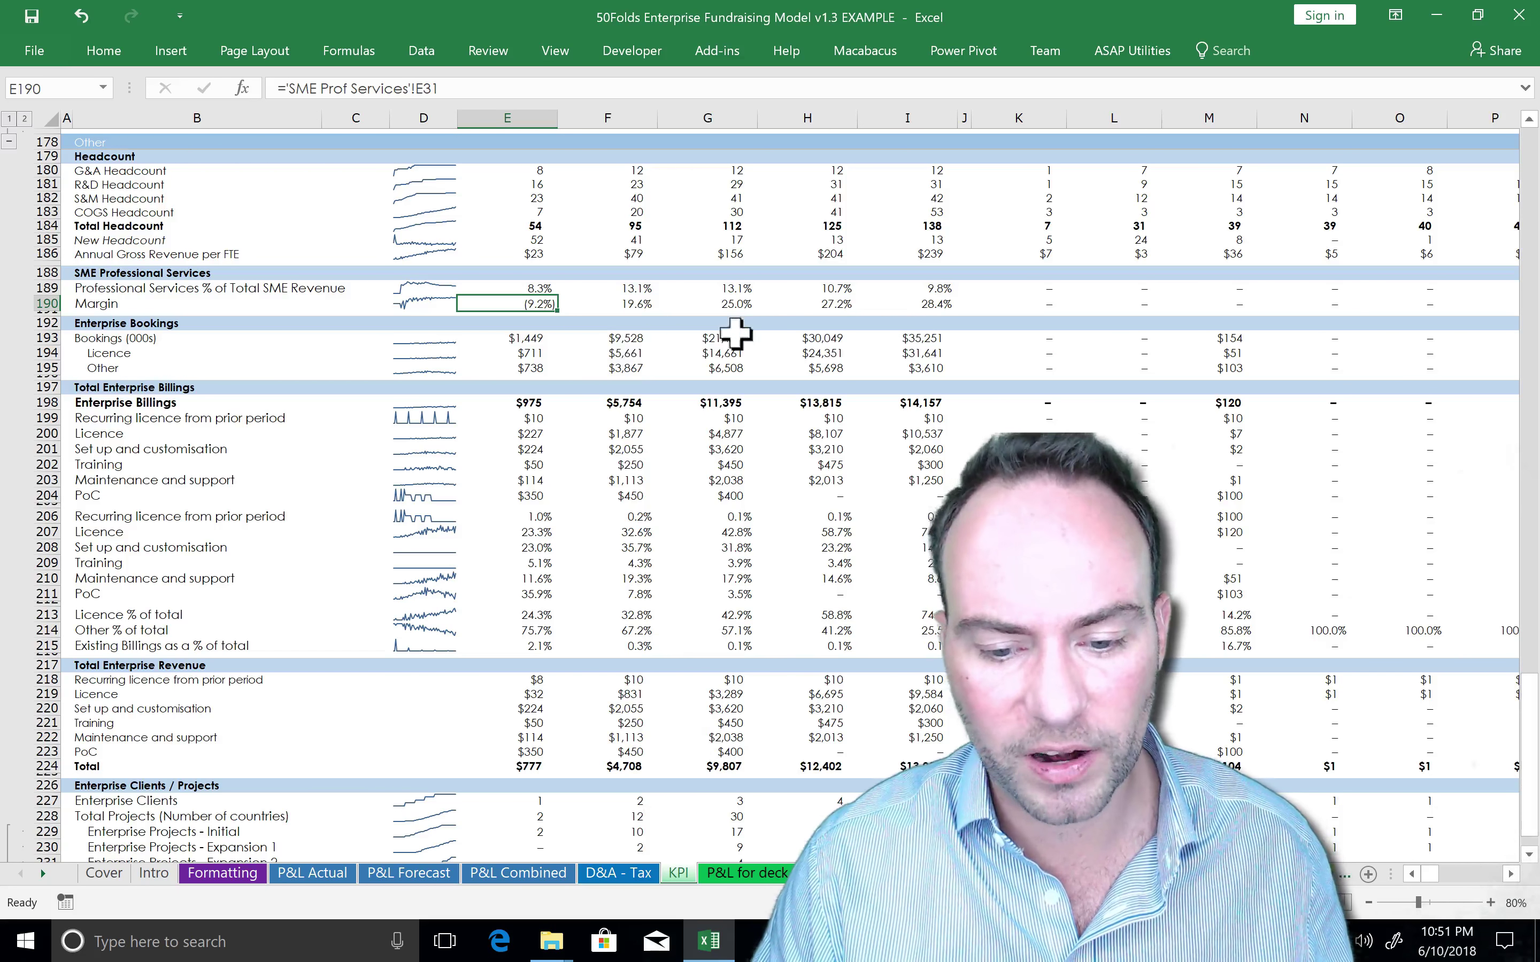
pyautogui.click(841, 342)
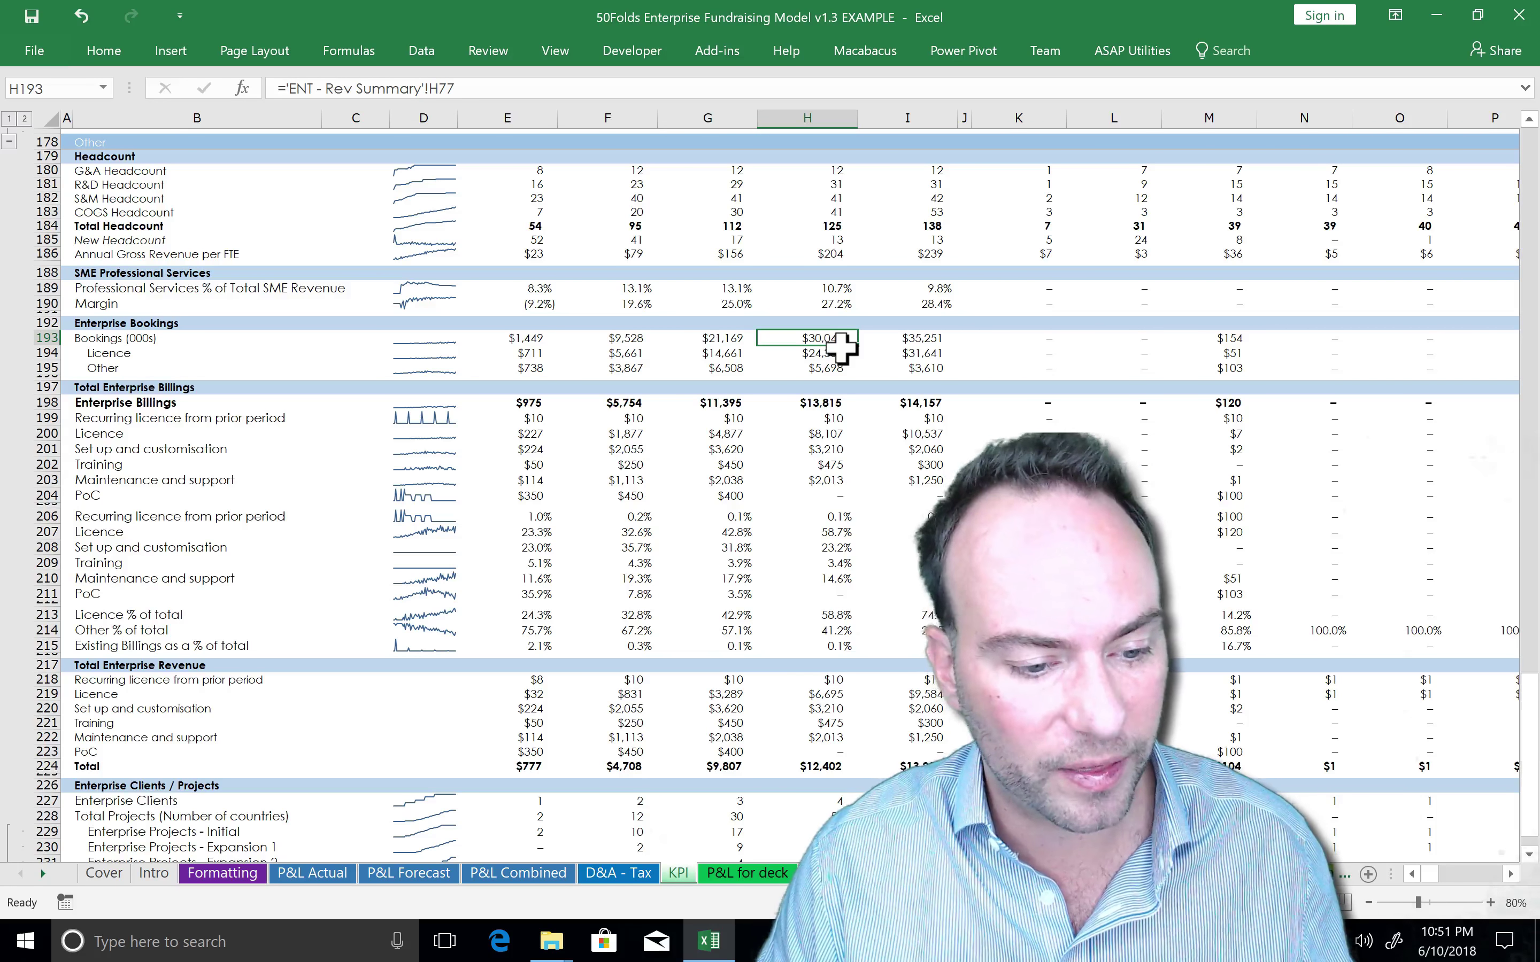
pyautogui.scroll(-1, 841, 347)
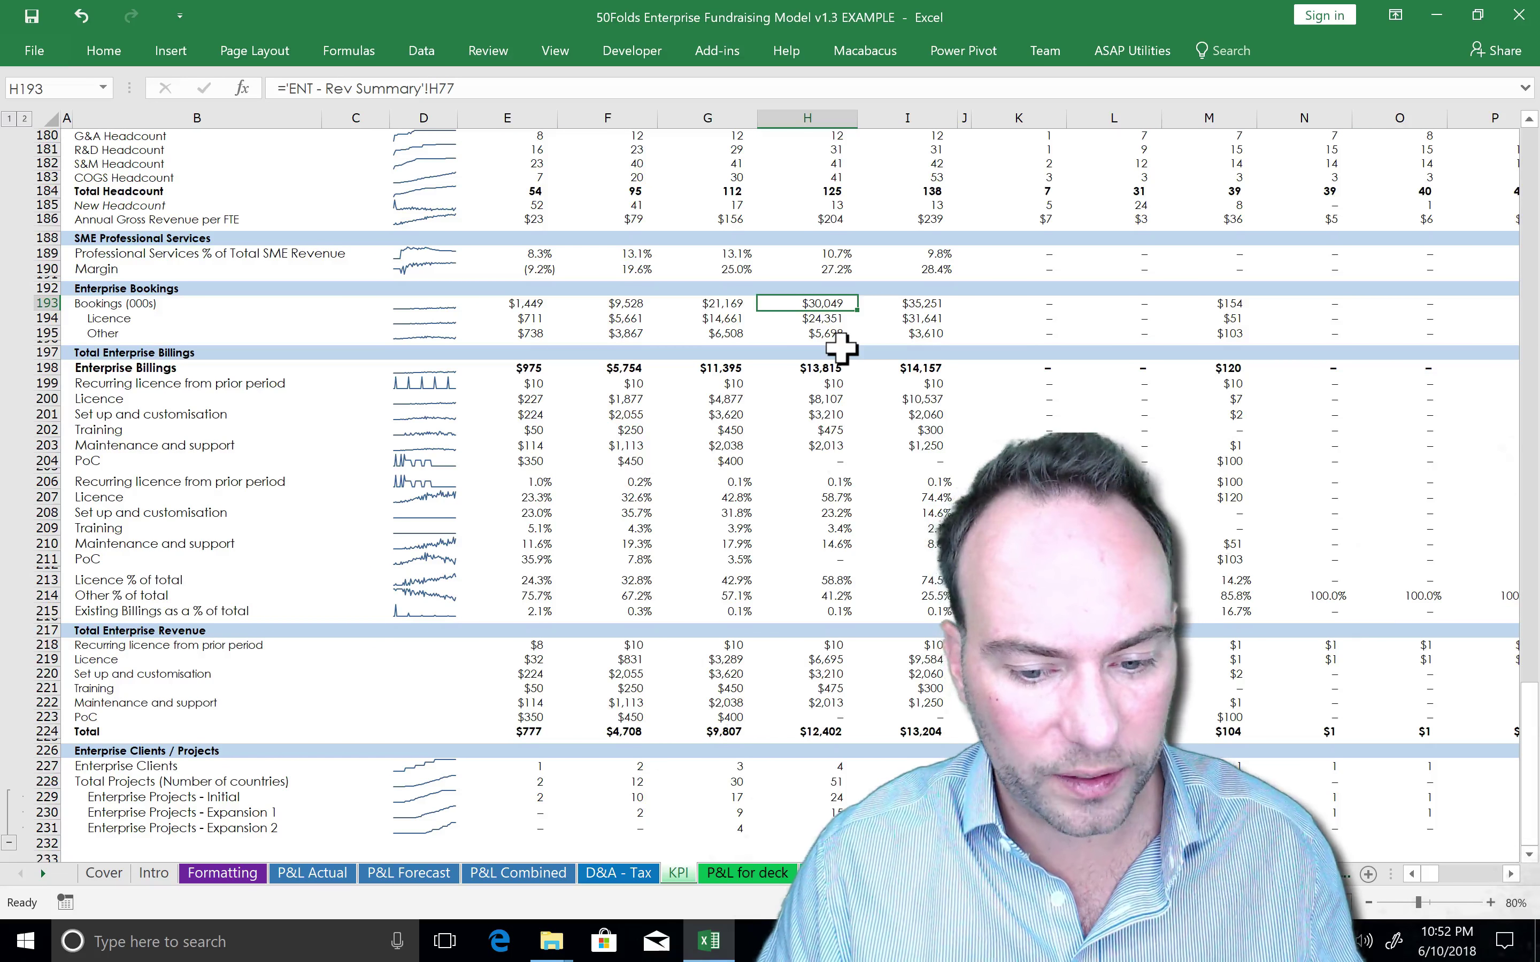
pyautogui.click(644, 343)
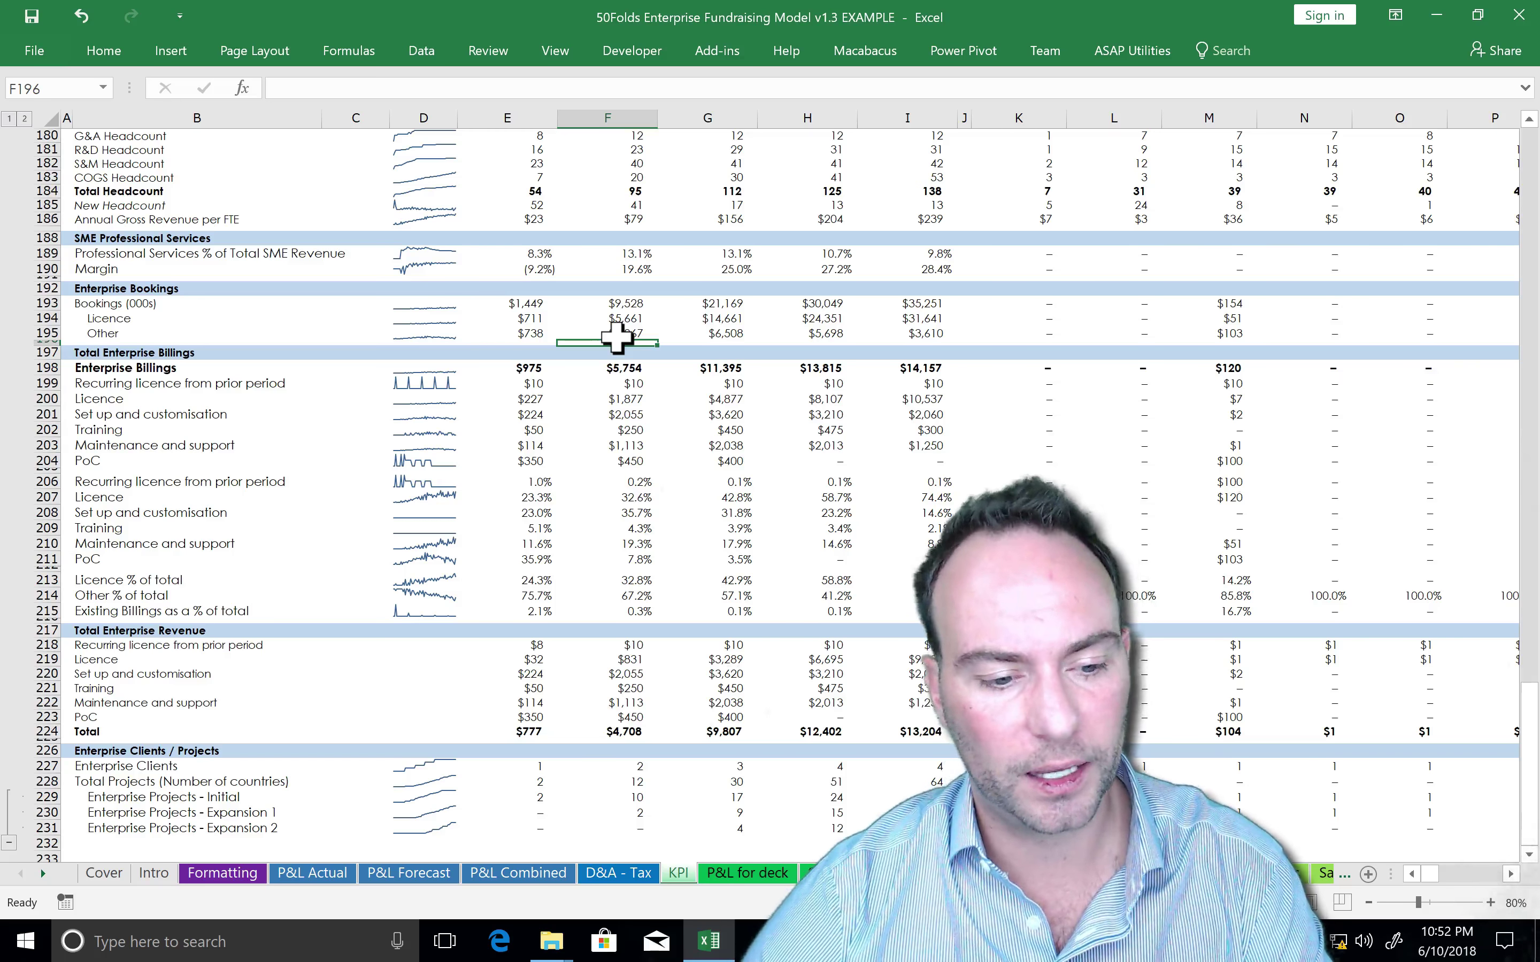
pyautogui.click(612, 369)
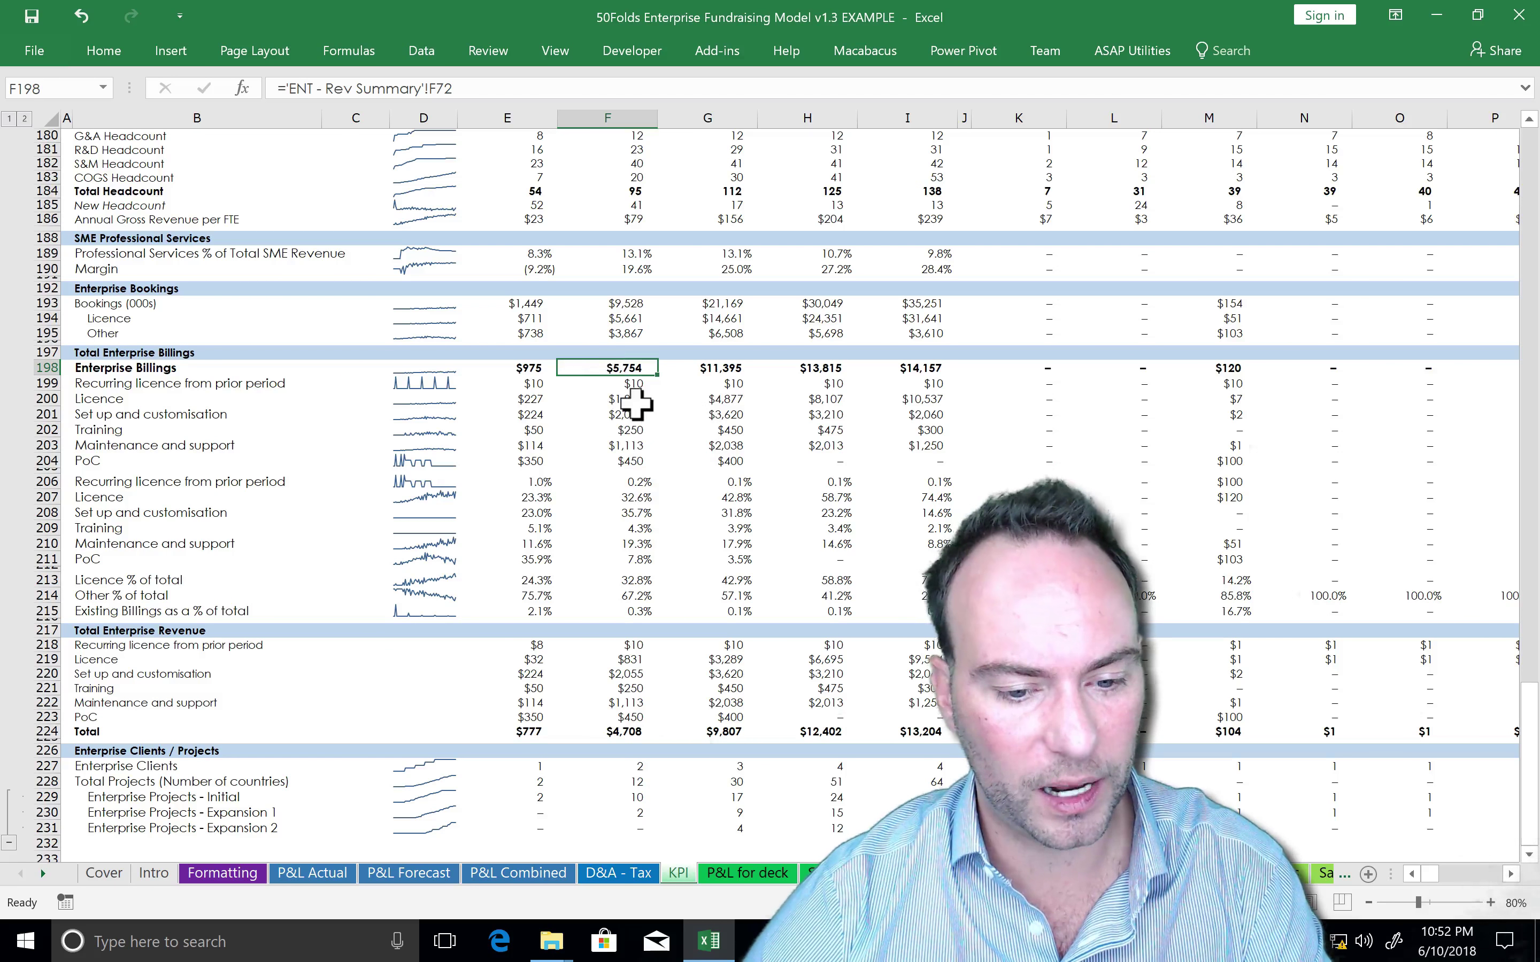
pyautogui.scroll(-2, 636, 402)
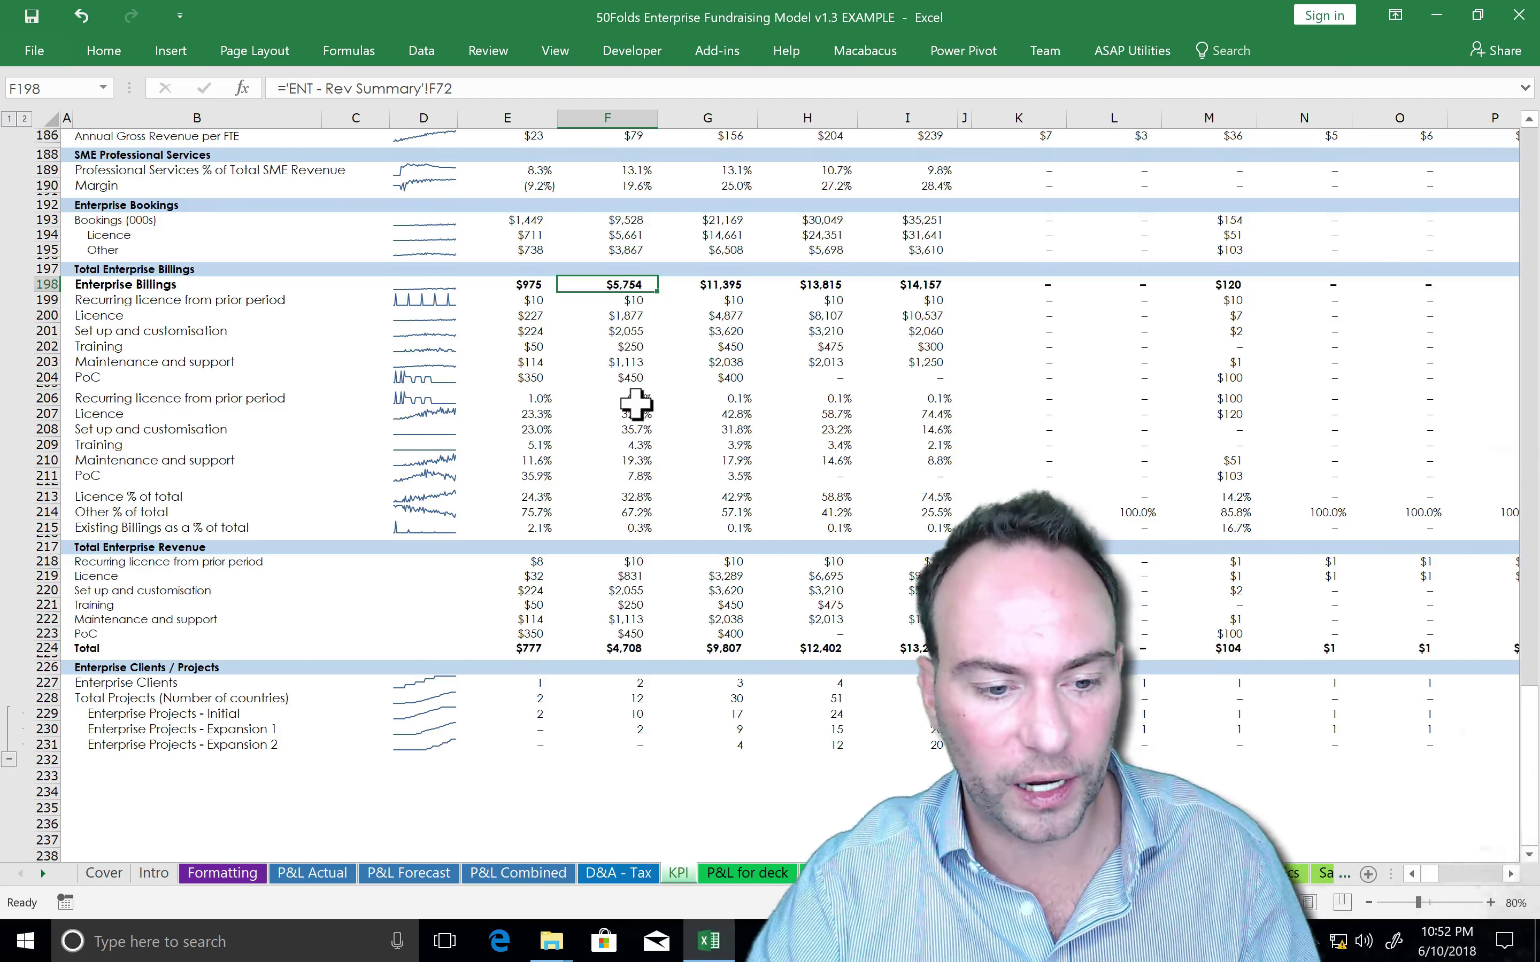
pyautogui.click(203, 316)
pyautogui.click(202, 306)
pyautogui.hotkey('shift', 'Down')
pyautogui.hotkey('shift', 'Down')
pyautogui.hotkey('shift', 'Down')
pyautogui.hotkey('shift', 'Down')
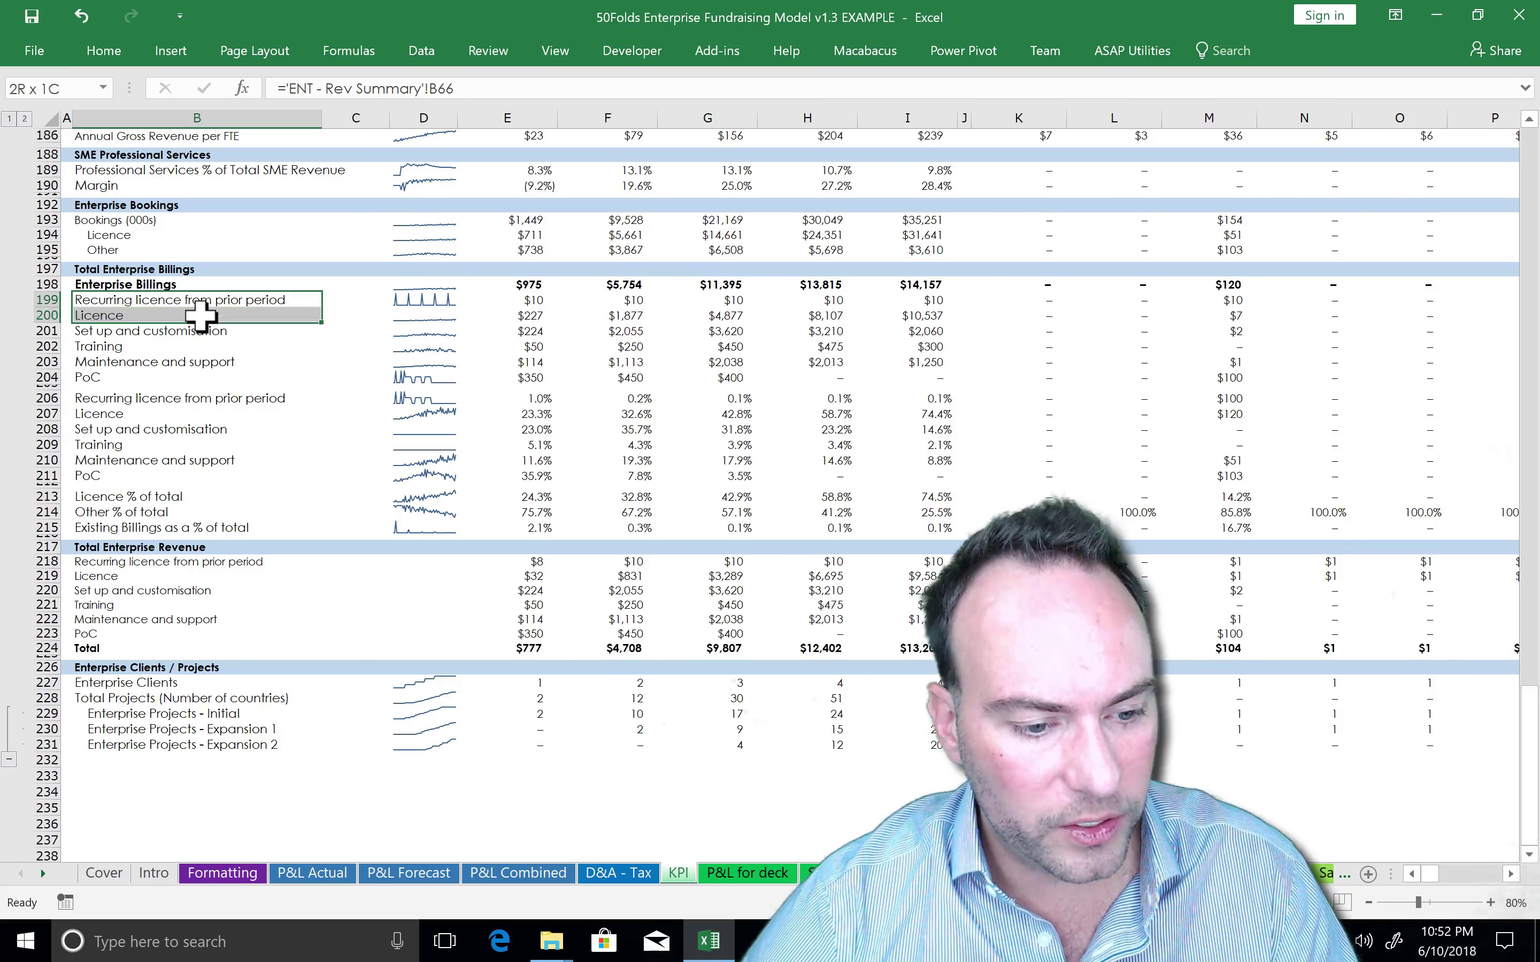
pyautogui.hotkey('shift', 'Down')
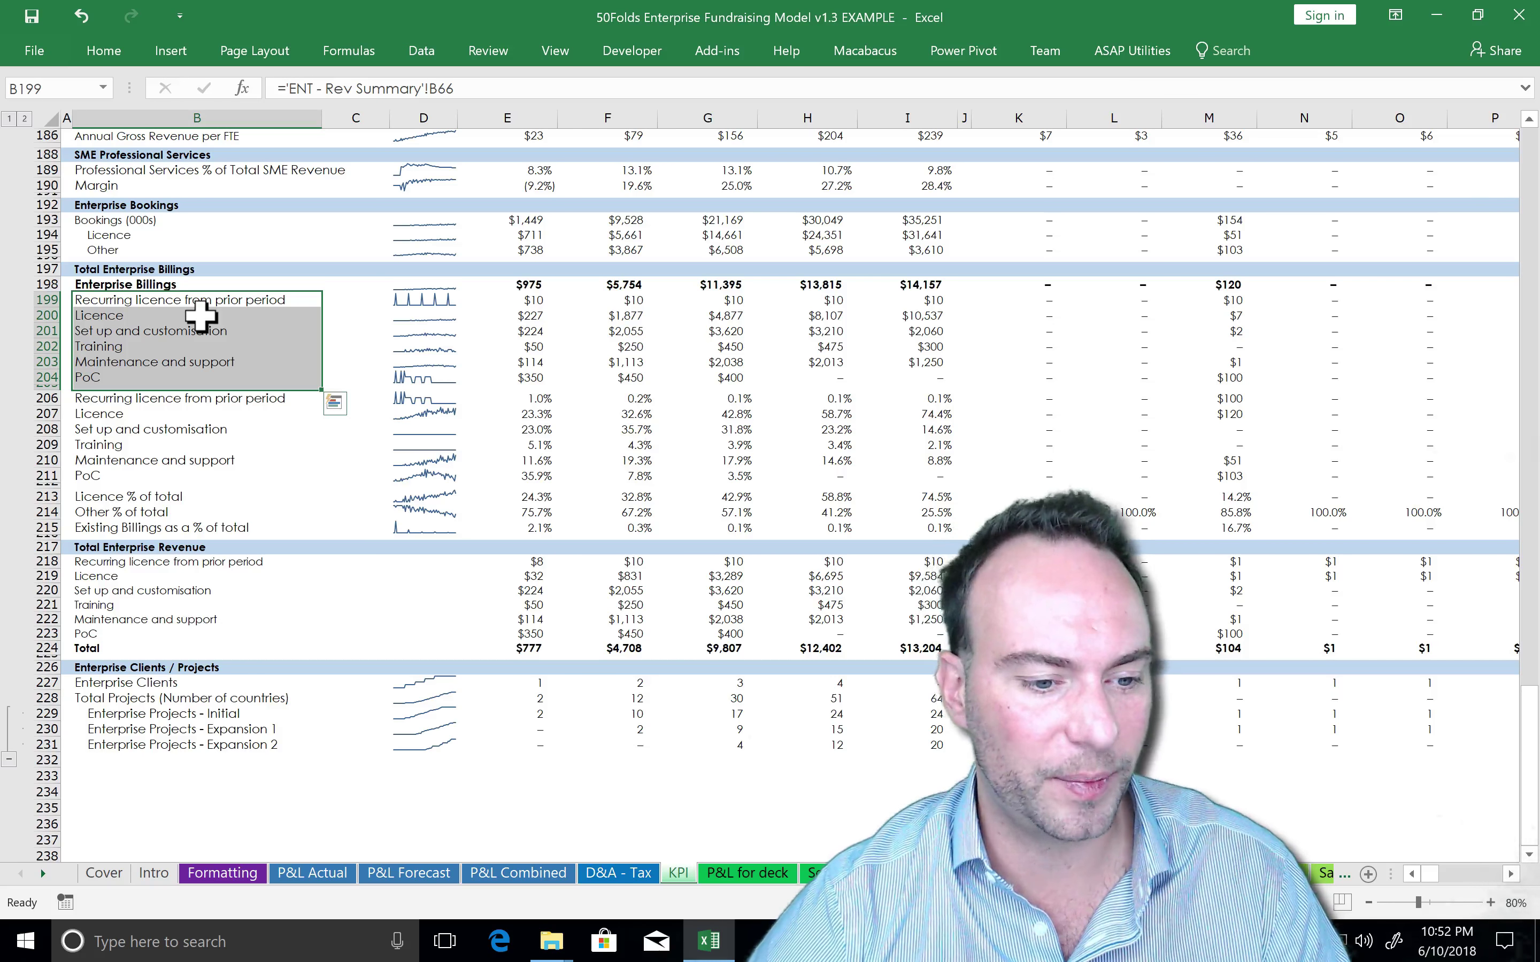
pyautogui.click(202, 317)
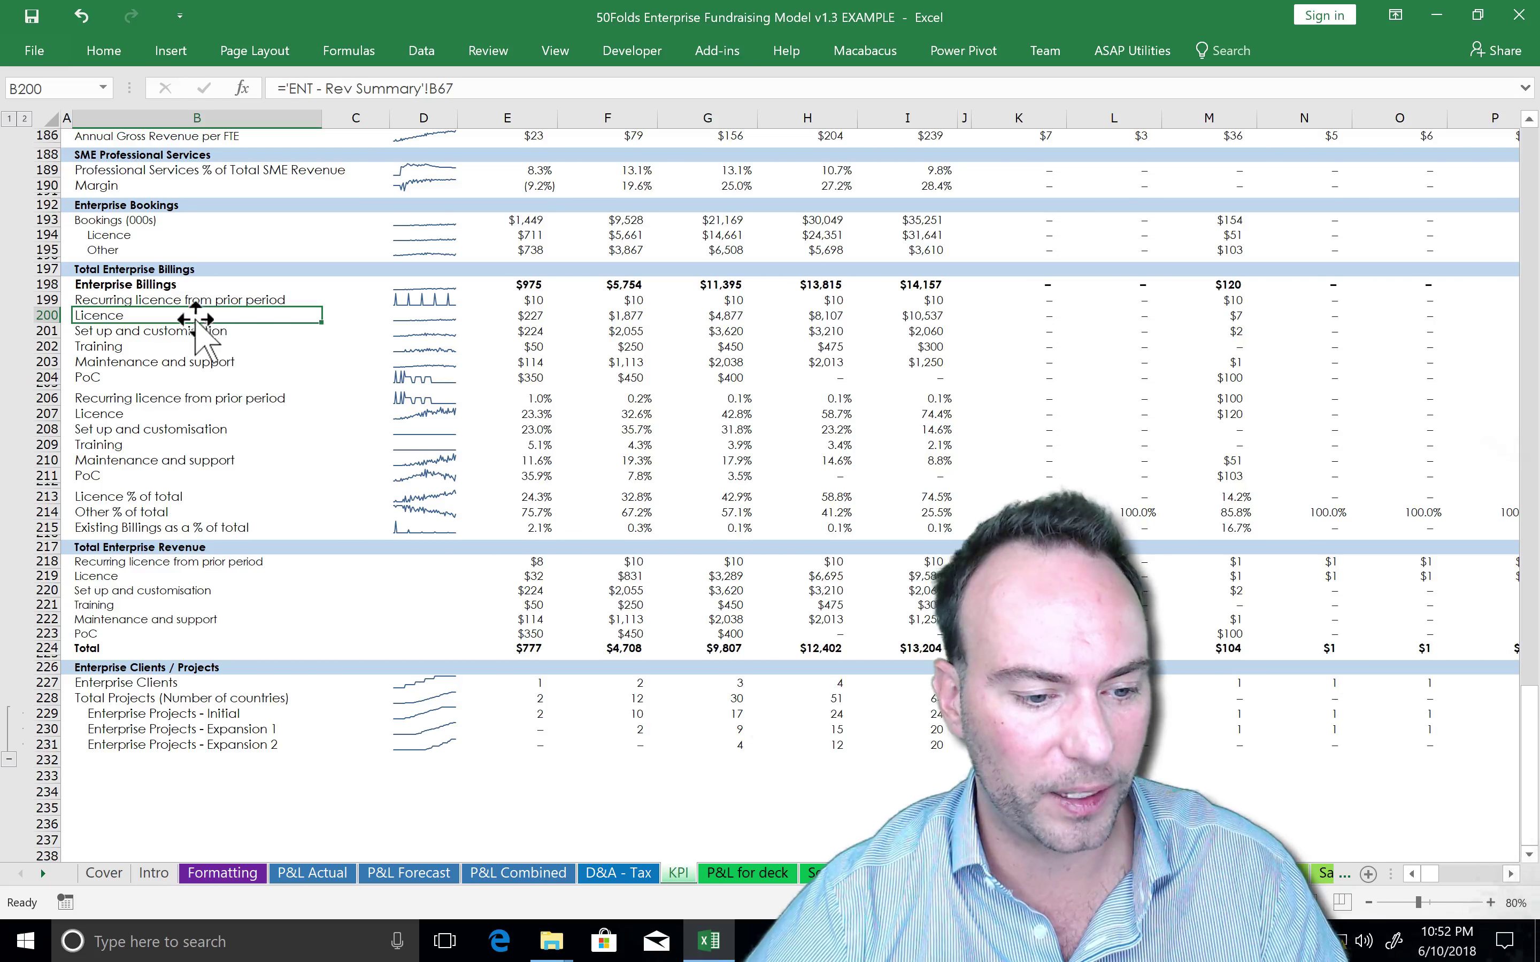
pyautogui.press('Down')
pyautogui.press('Down')
pyautogui.press('Down')
pyautogui.press('Down')
pyautogui.press('Down')
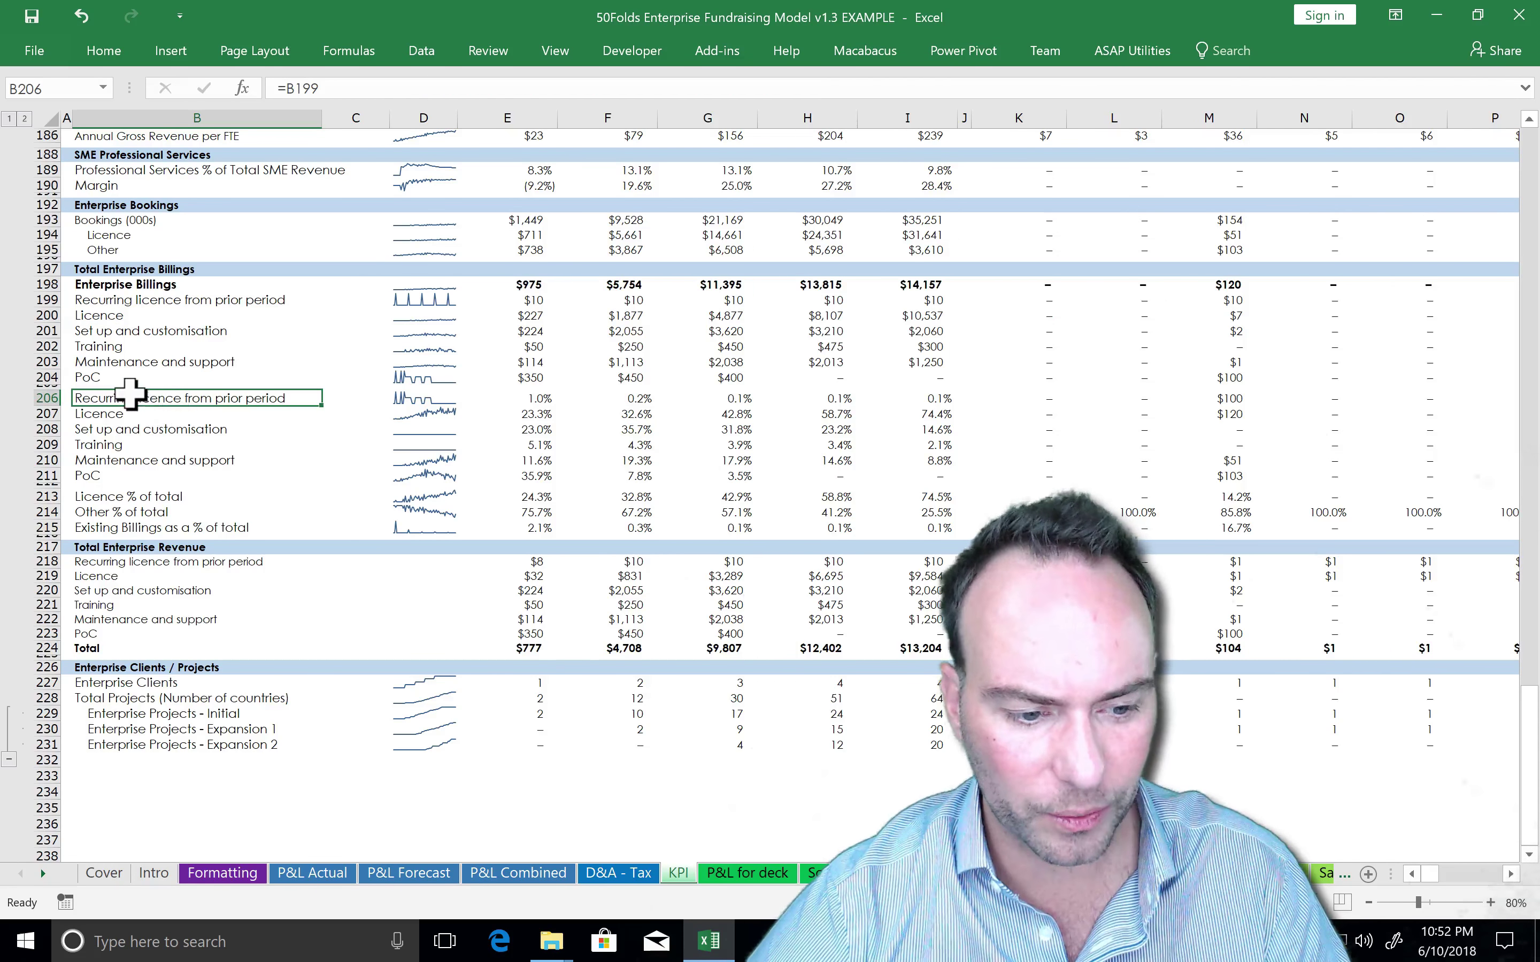
pyautogui.click(133, 387)
pyautogui.press('Up')
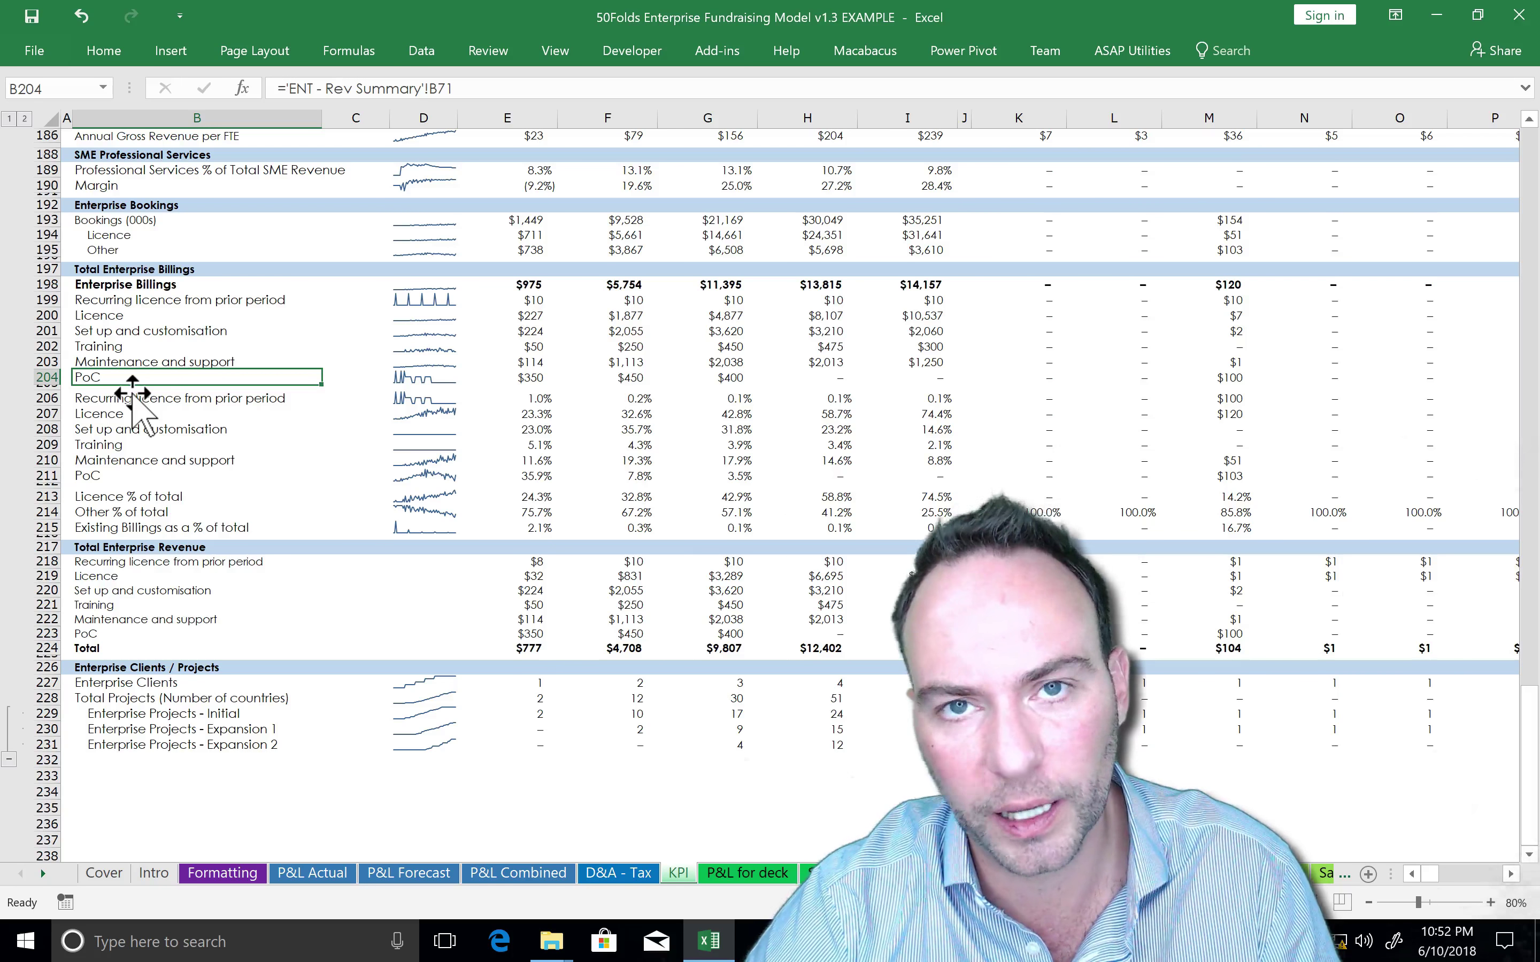
pyautogui.press('Down')
pyautogui.press('Down')
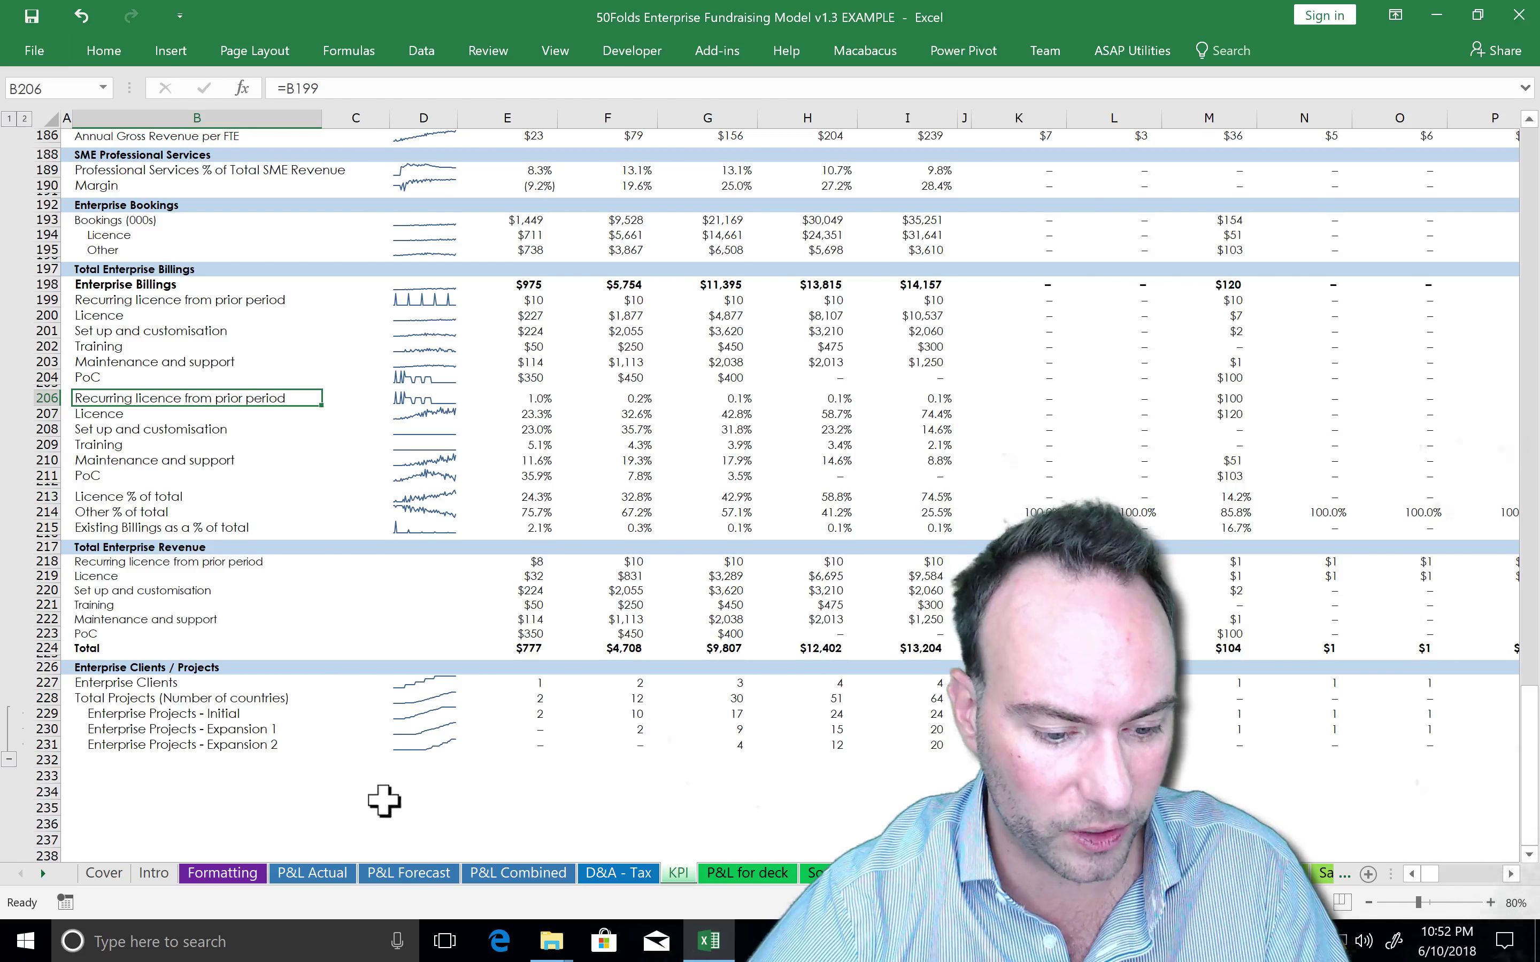
pyautogui.click(311, 873)
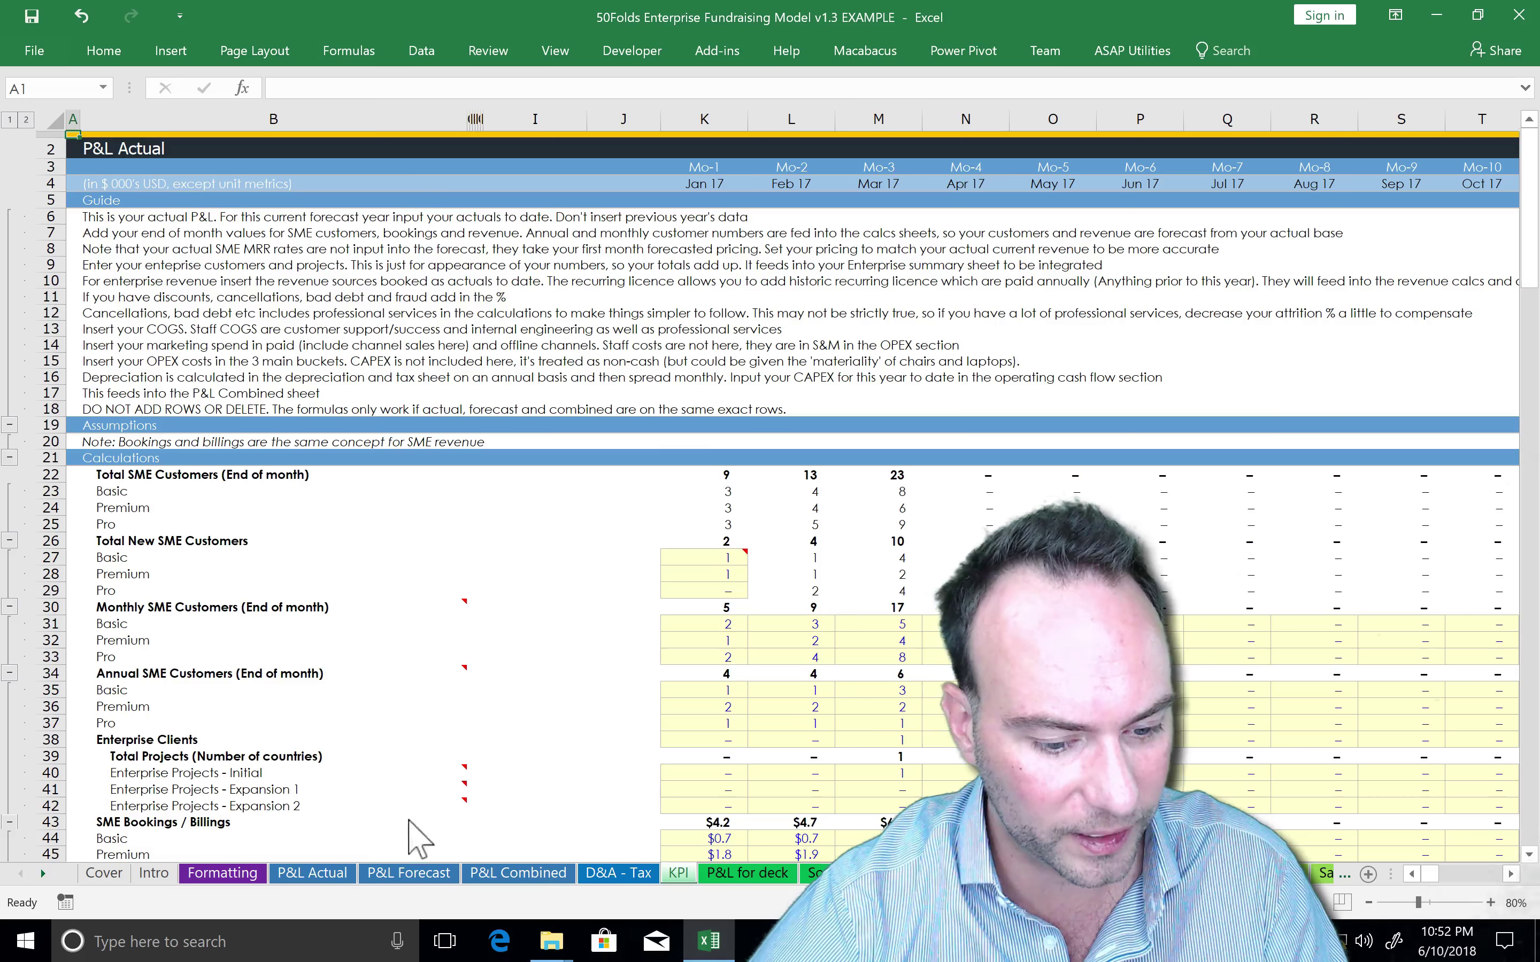
pyautogui.click(395, 749)
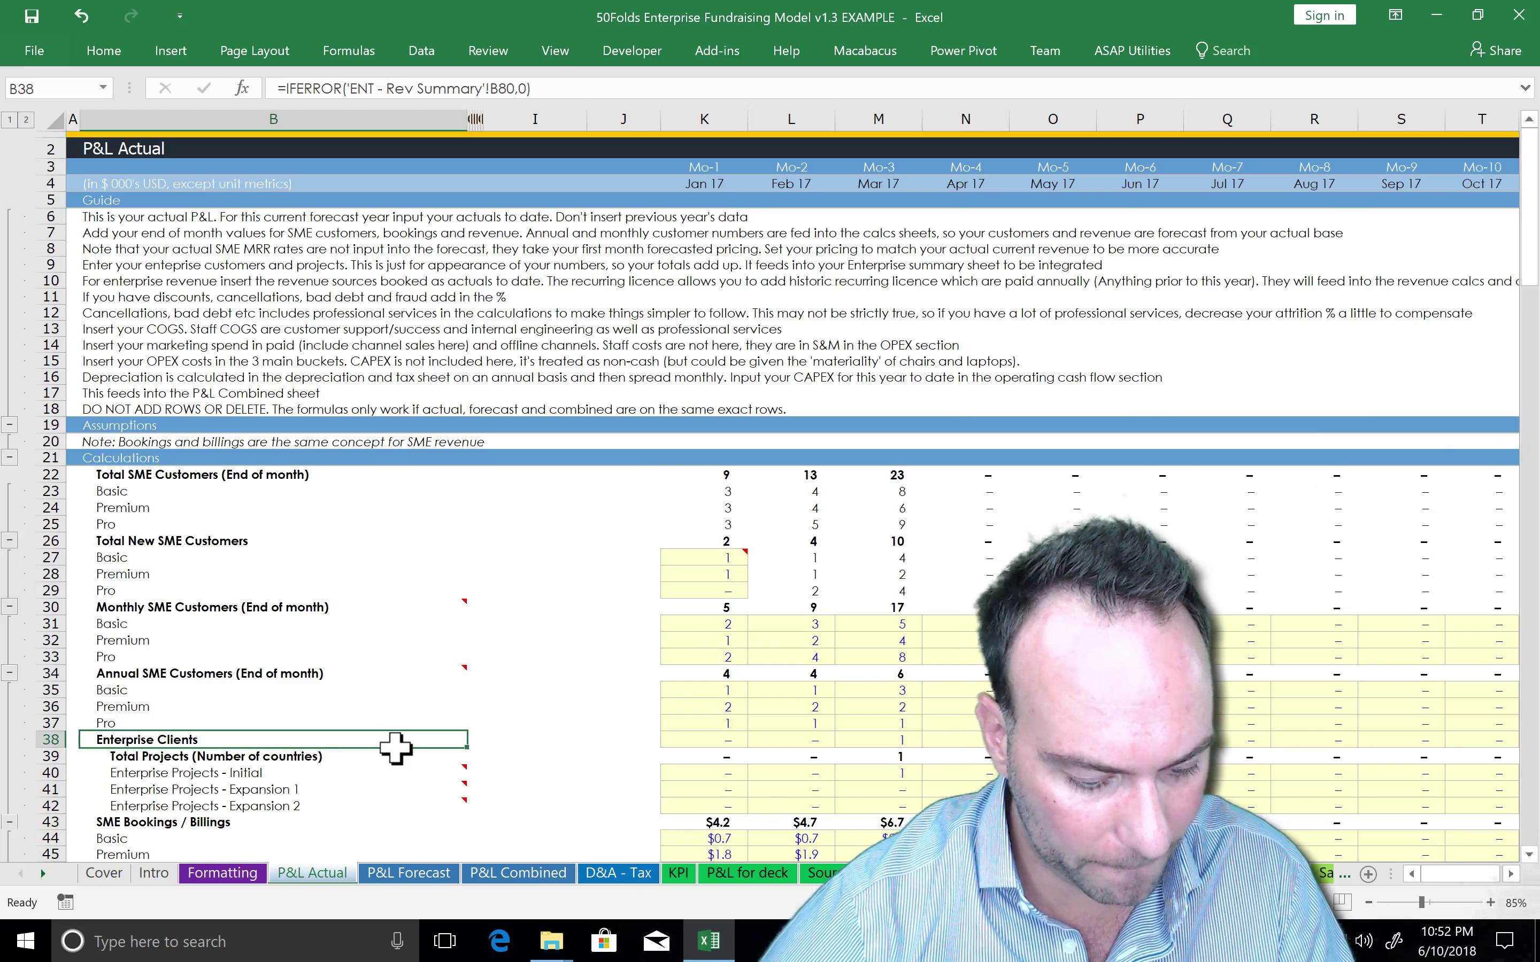
pyautogui.moveTo(1529, 290); pyautogui.dragTo(1522, 395)
pyautogui.click(593, 465)
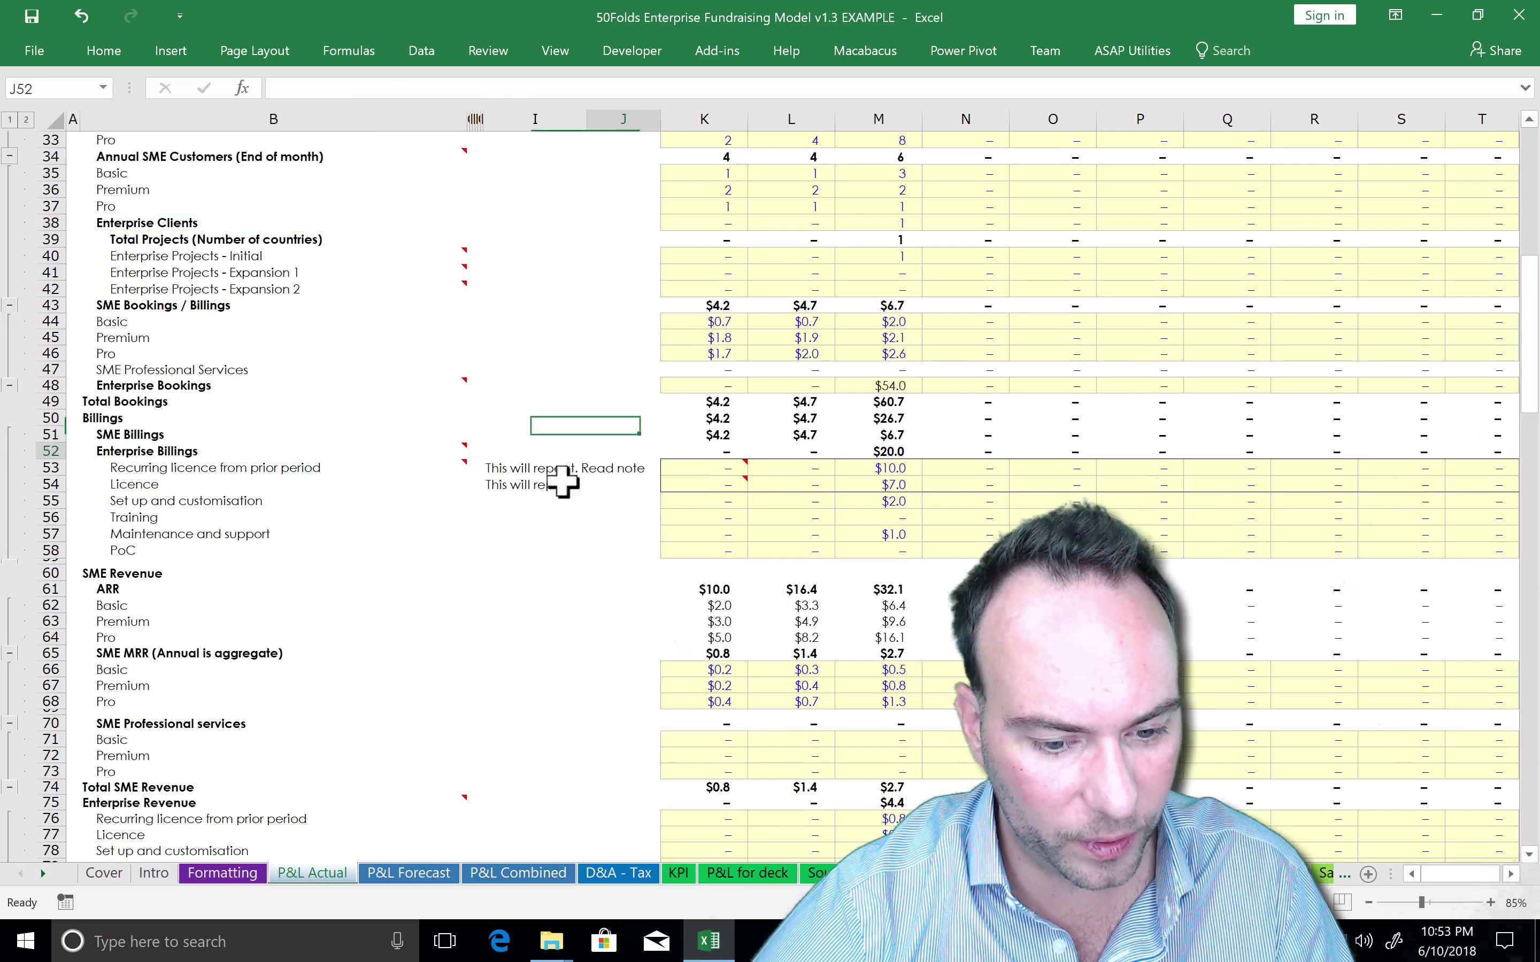
pyautogui.click(567, 468)
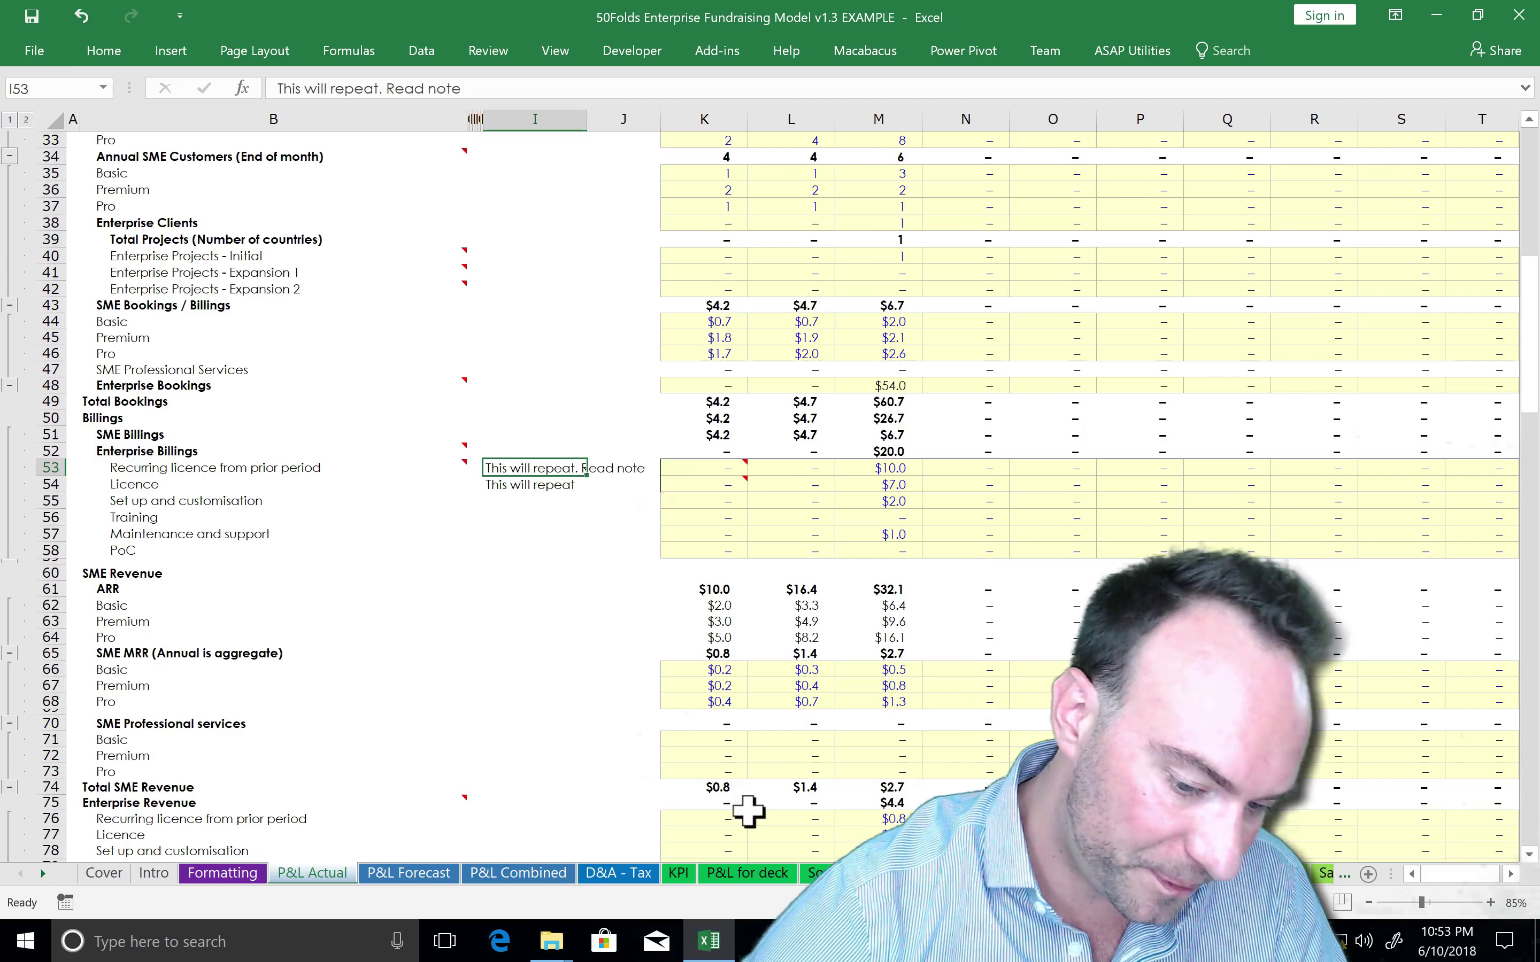
pyautogui.click(678, 873)
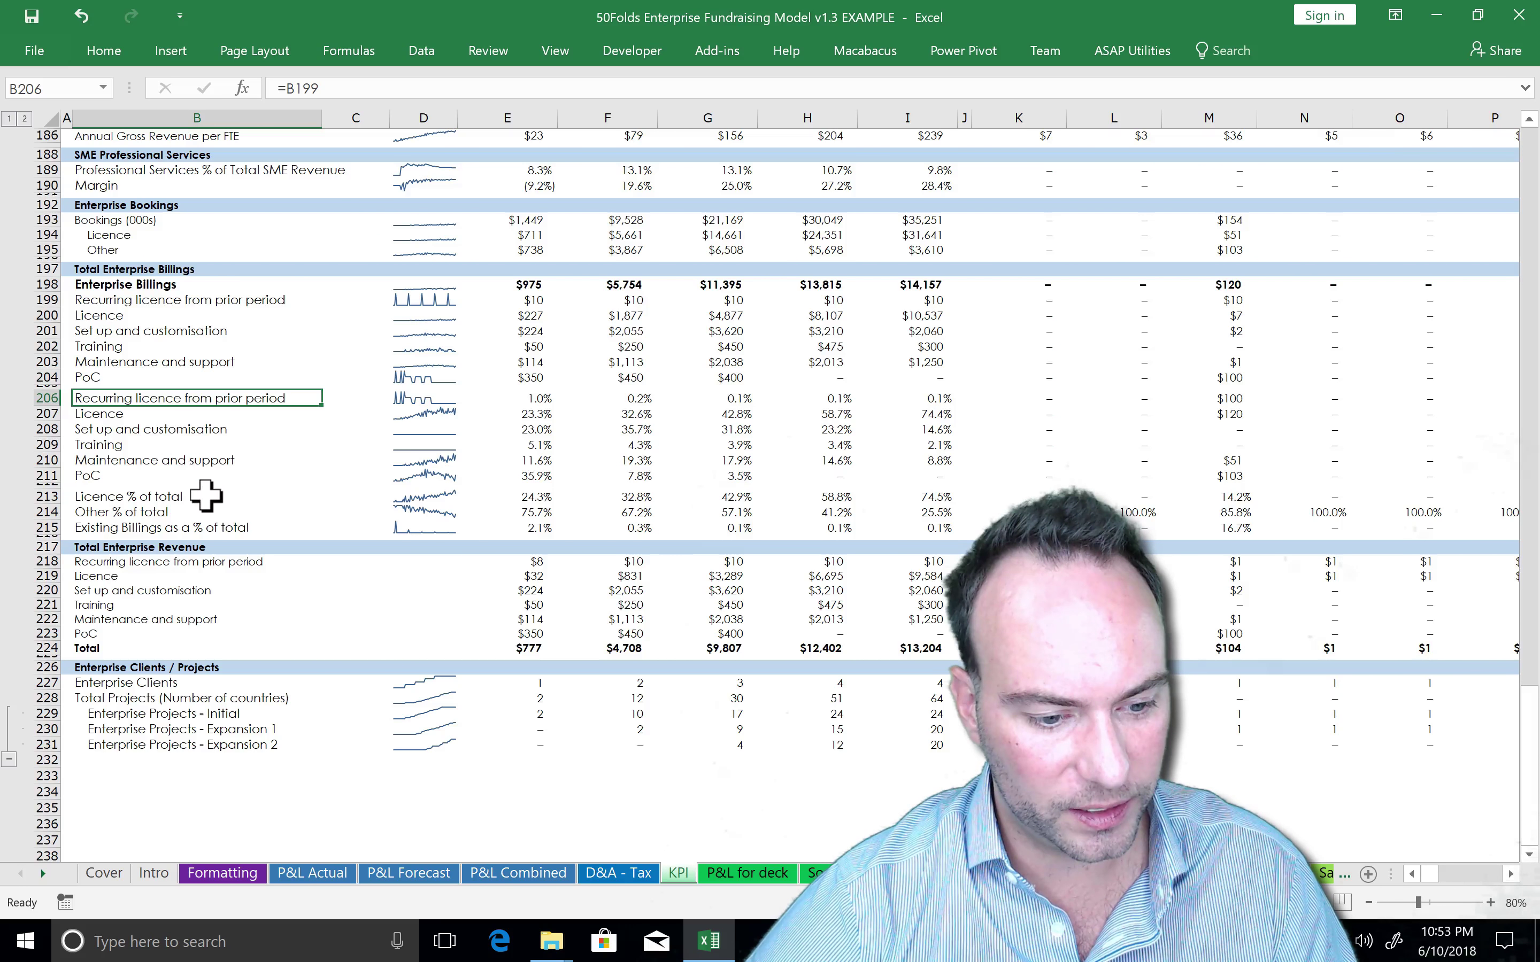
pyautogui.click(177, 498)
pyautogui.press('Right')
pyautogui.press('Right')
pyautogui.press('Right')
pyautogui.press('Right')
pyautogui.press('Right')
pyautogui.press('Right')
pyautogui.press('Right')
pyautogui.press('Right')
pyautogui.press('Right')
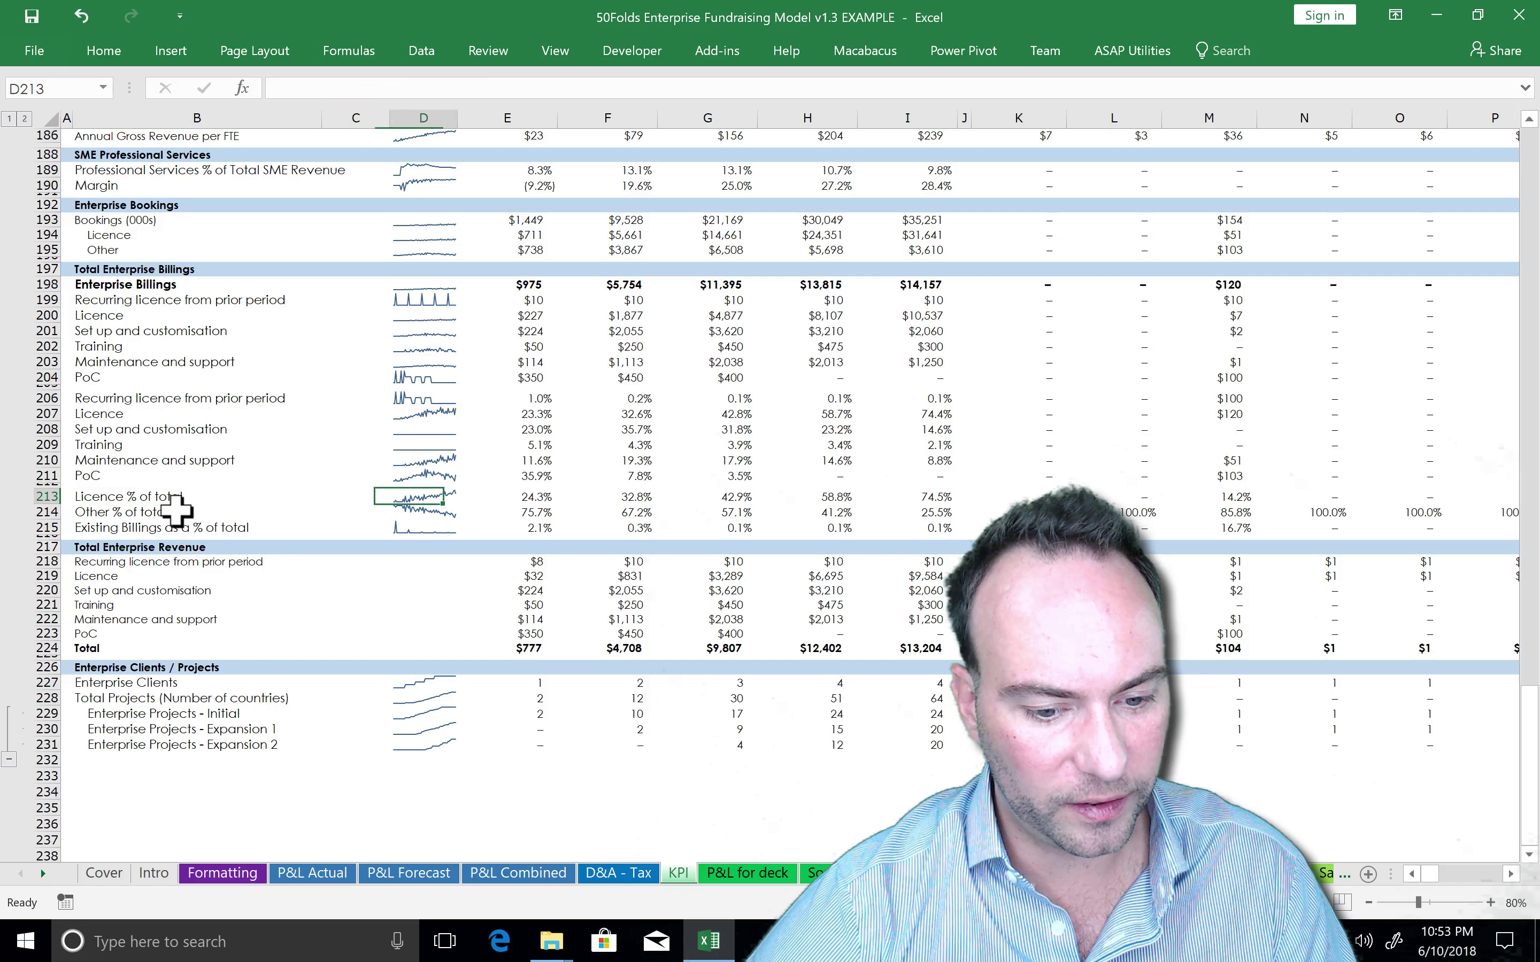
pyautogui.press('Left')
pyautogui.press('Left')
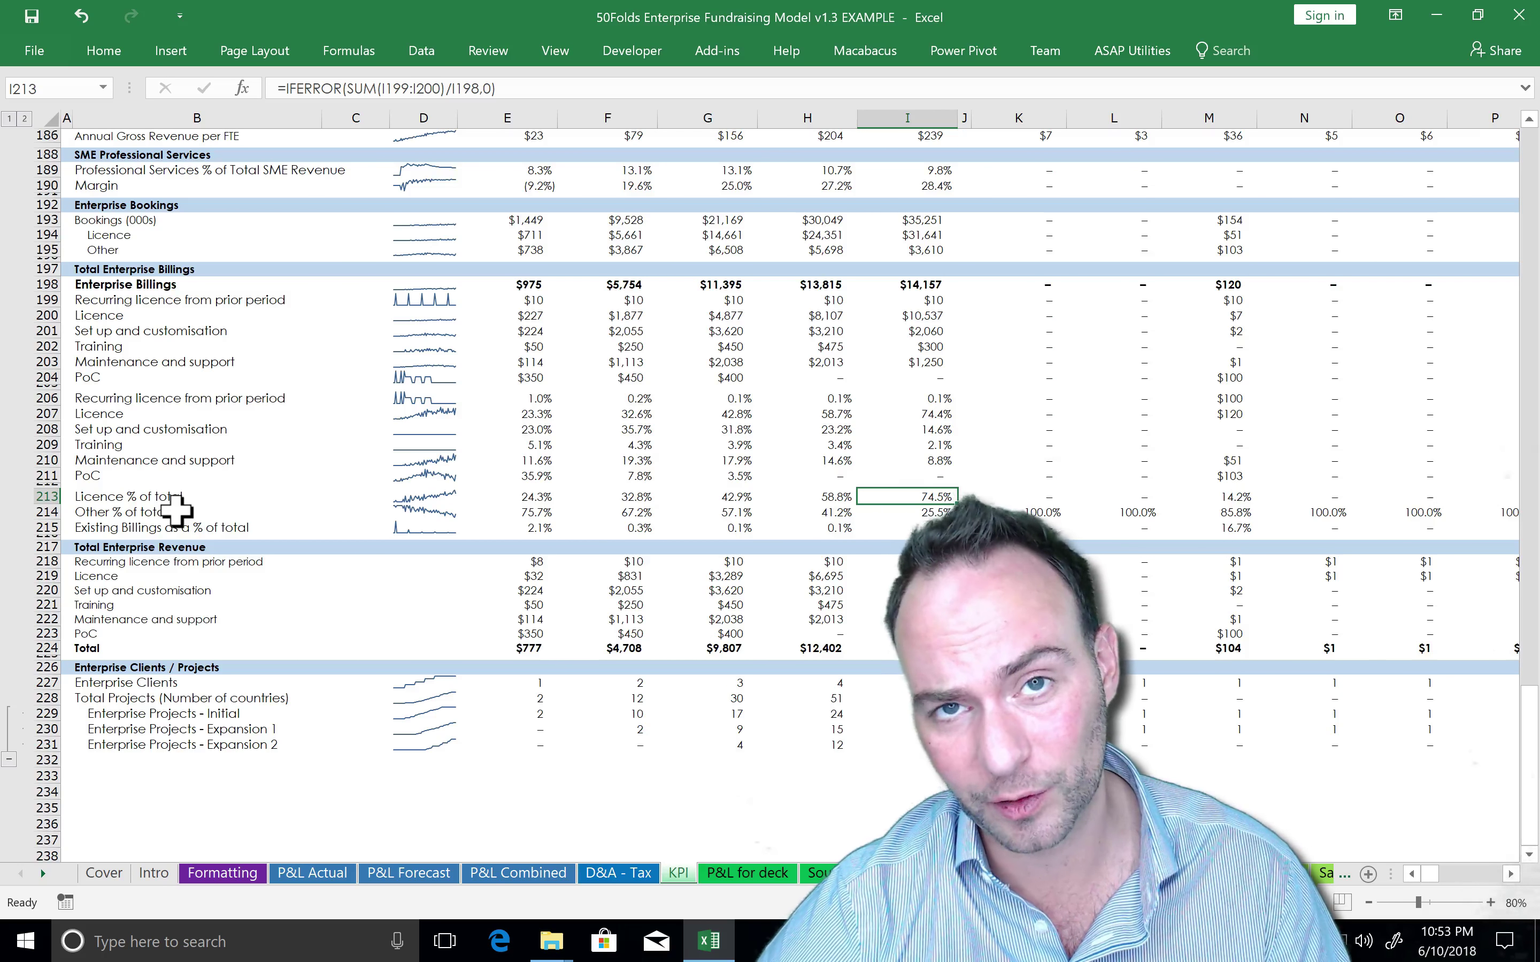
pyautogui.press('Left')
pyautogui.press('Left')
pyautogui.press('Left')
pyautogui.press('Left')
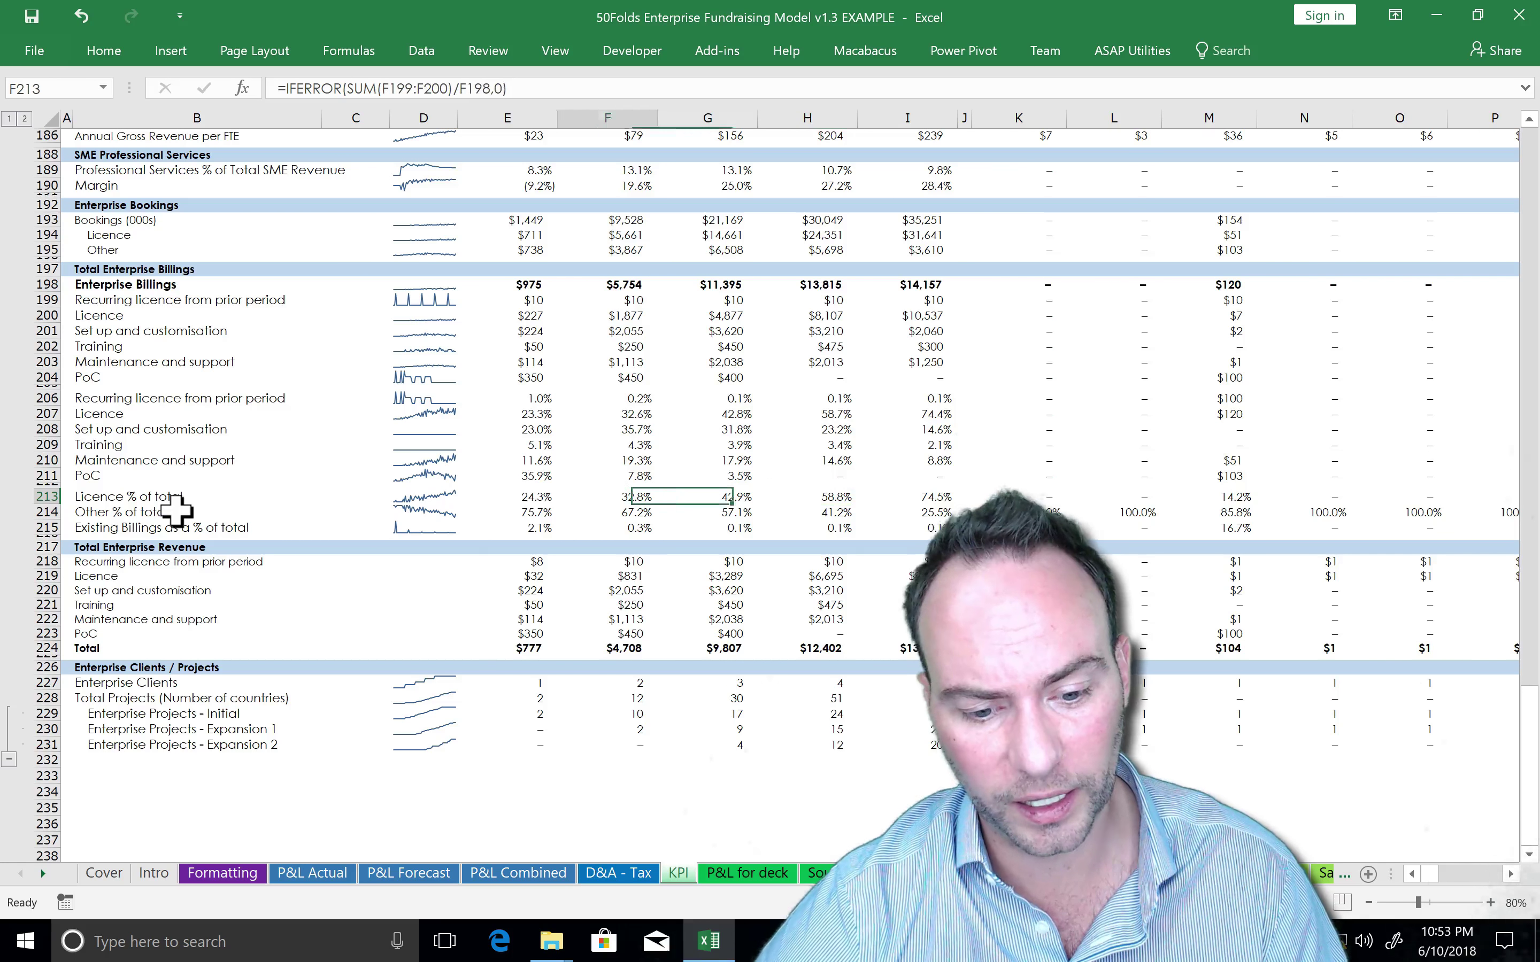
pyautogui.press('Right')
pyautogui.press('Right')
pyautogui.press('Right')
pyautogui.press('Right')
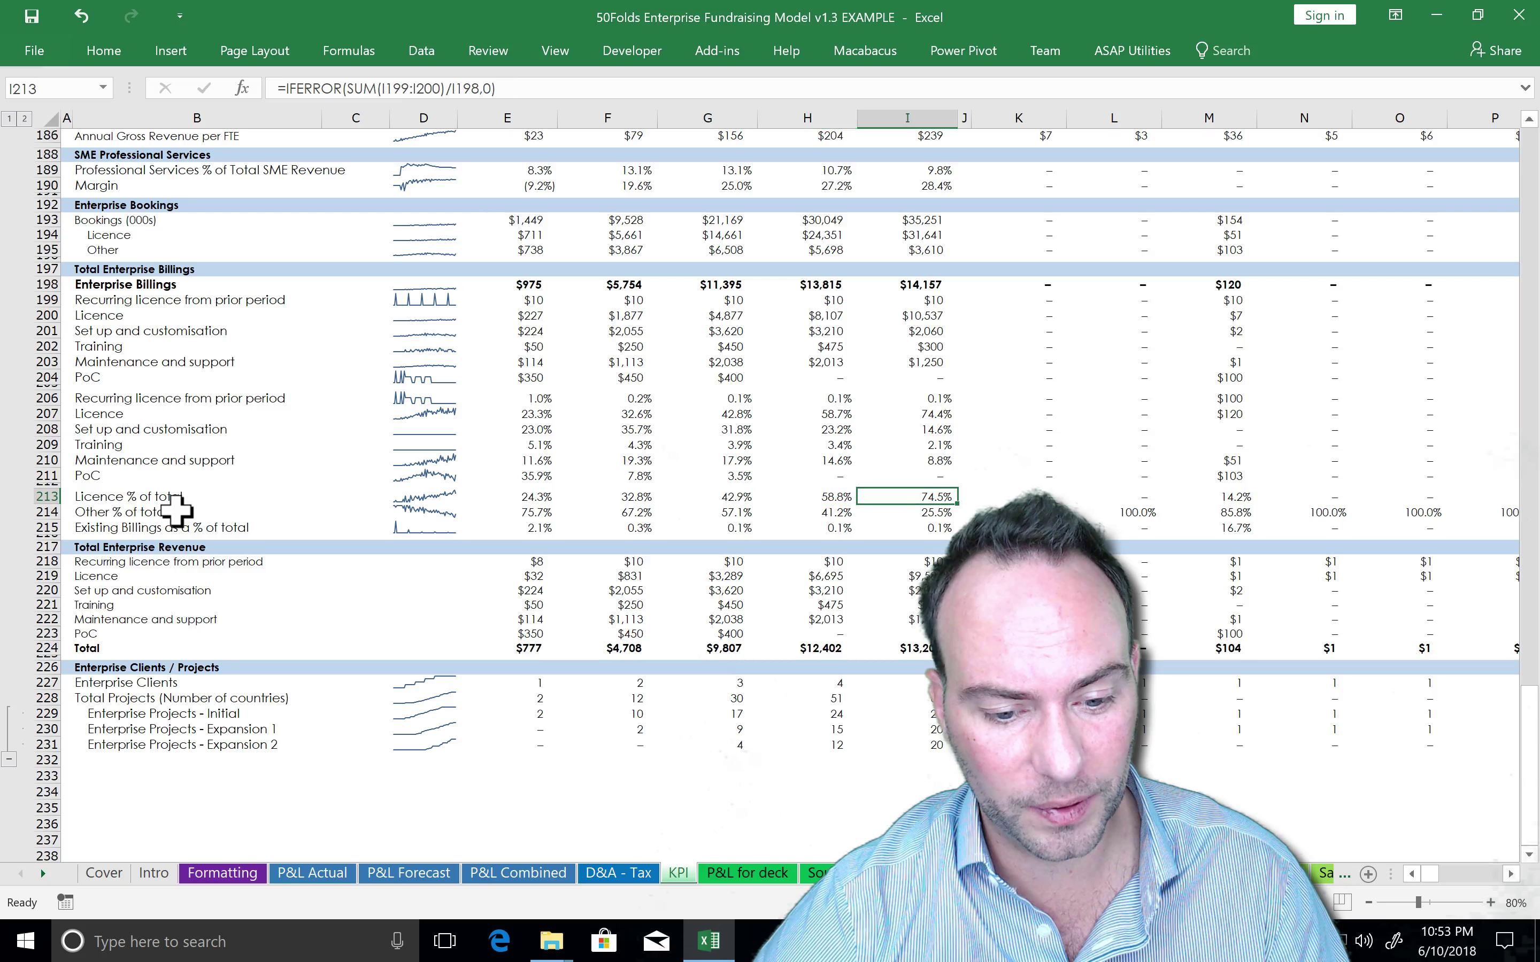
pyautogui.press('Down')
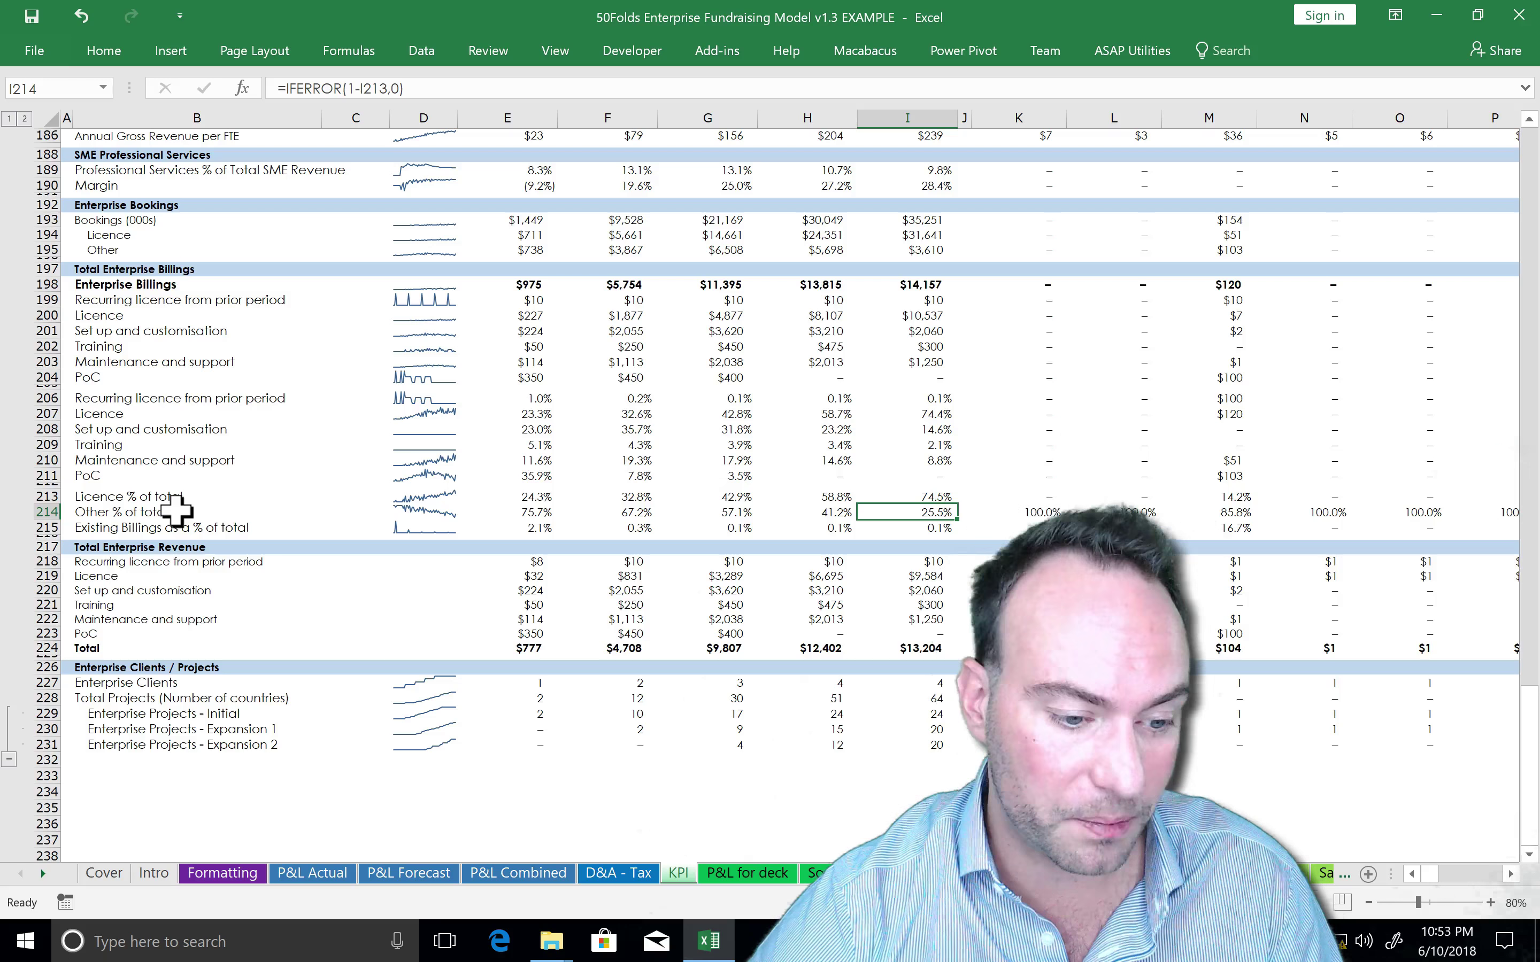
pyautogui.press('Down')
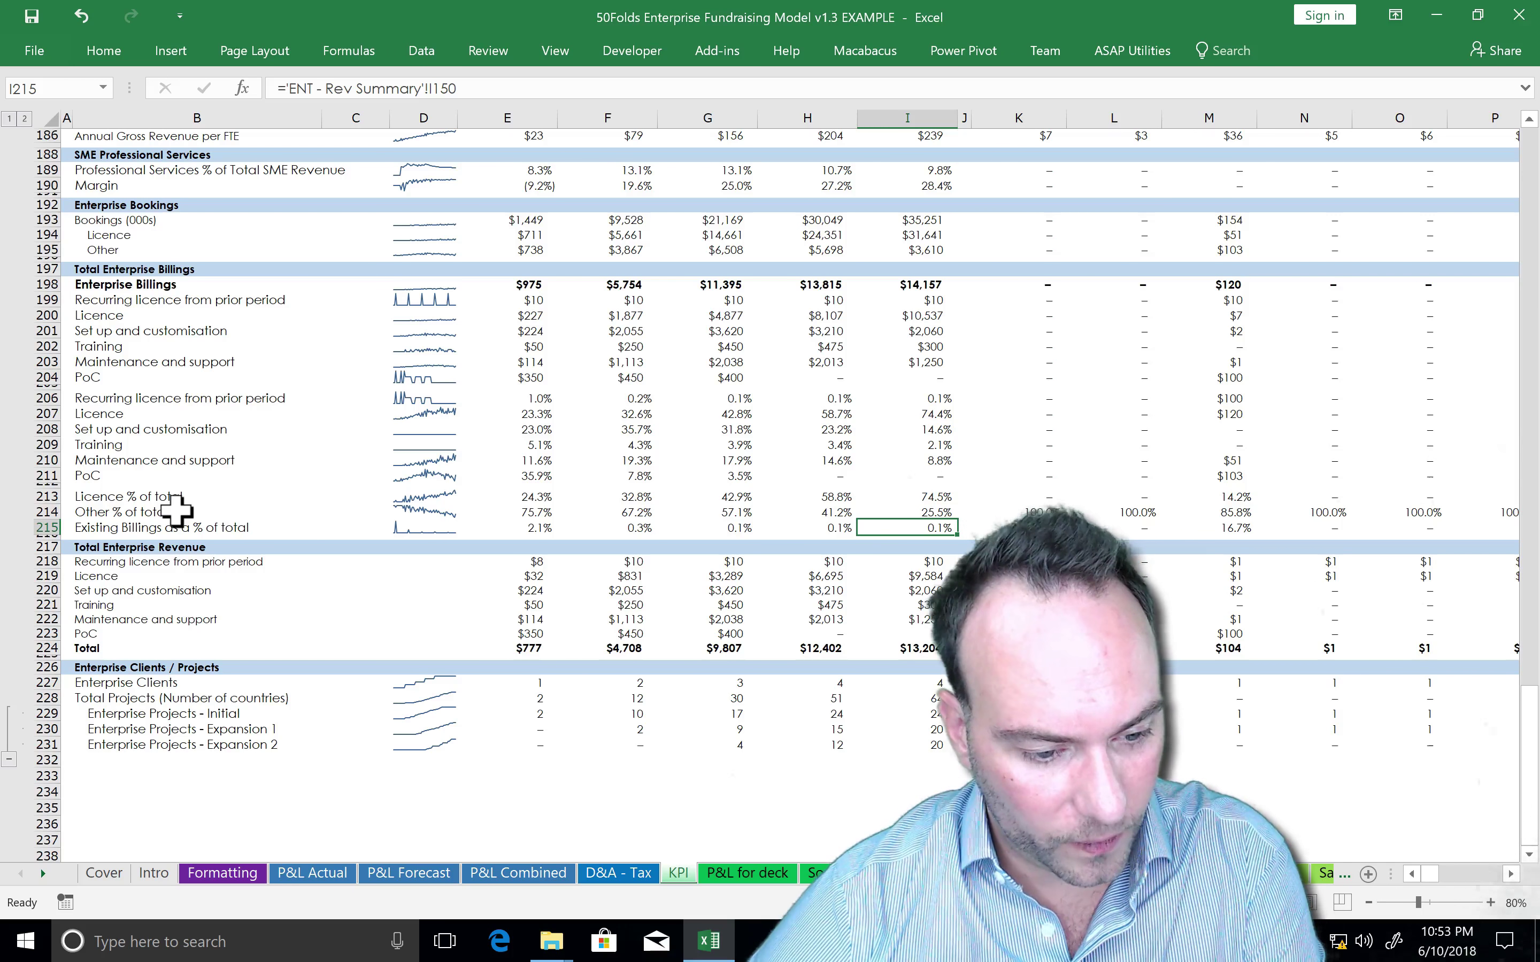
pyautogui.press('Down')
pyautogui.press('Down')
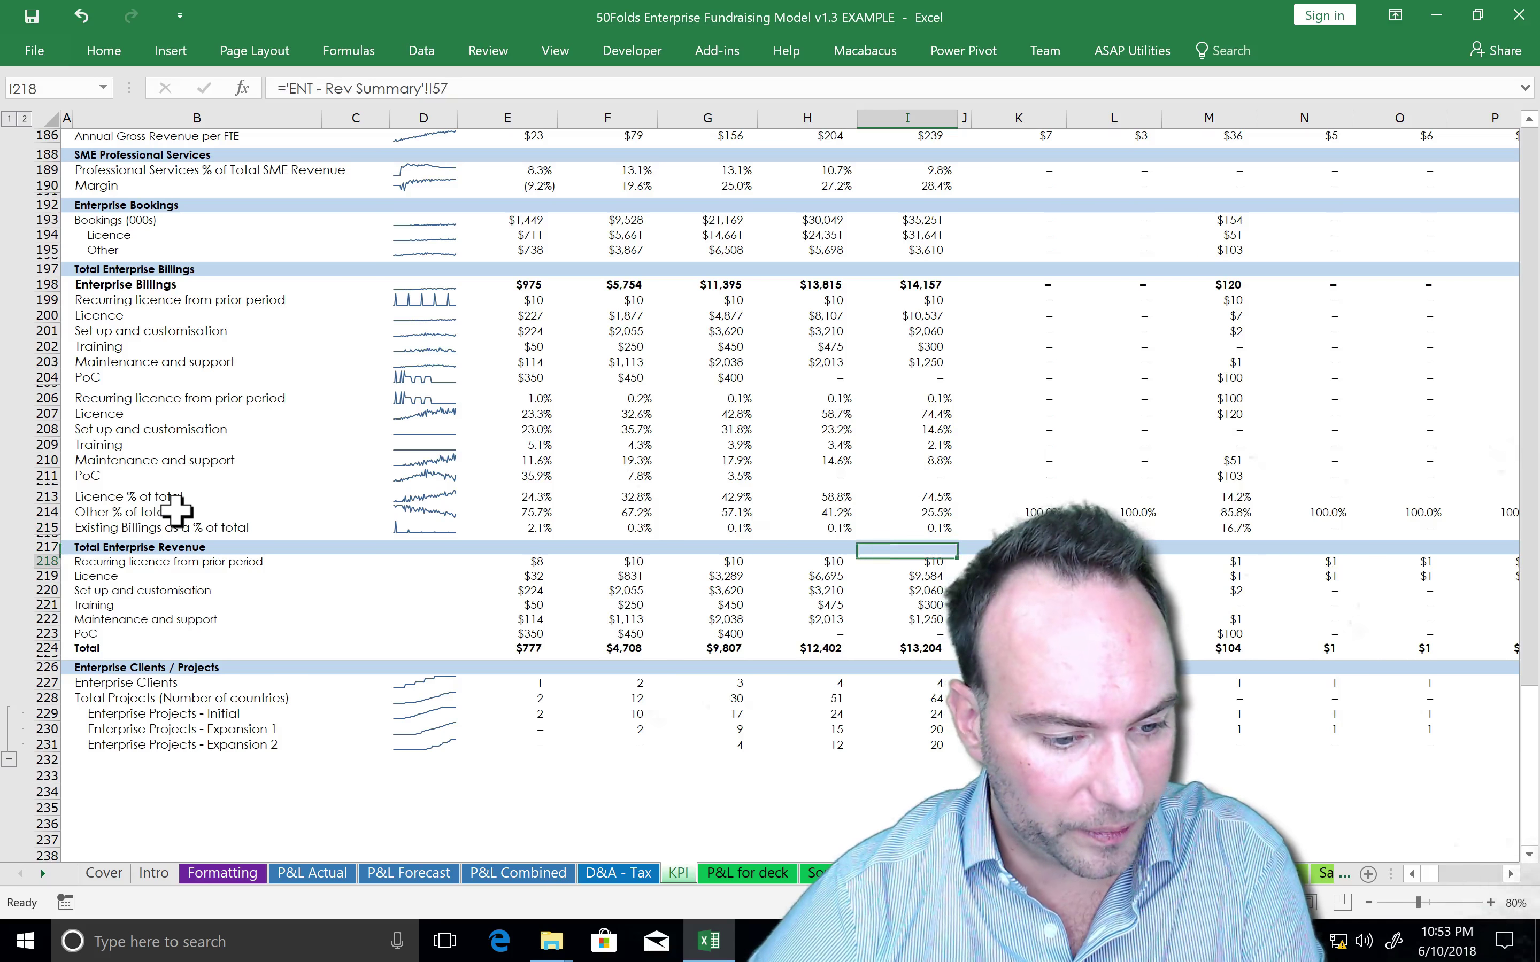
pyautogui.scroll(-1, 289, 471)
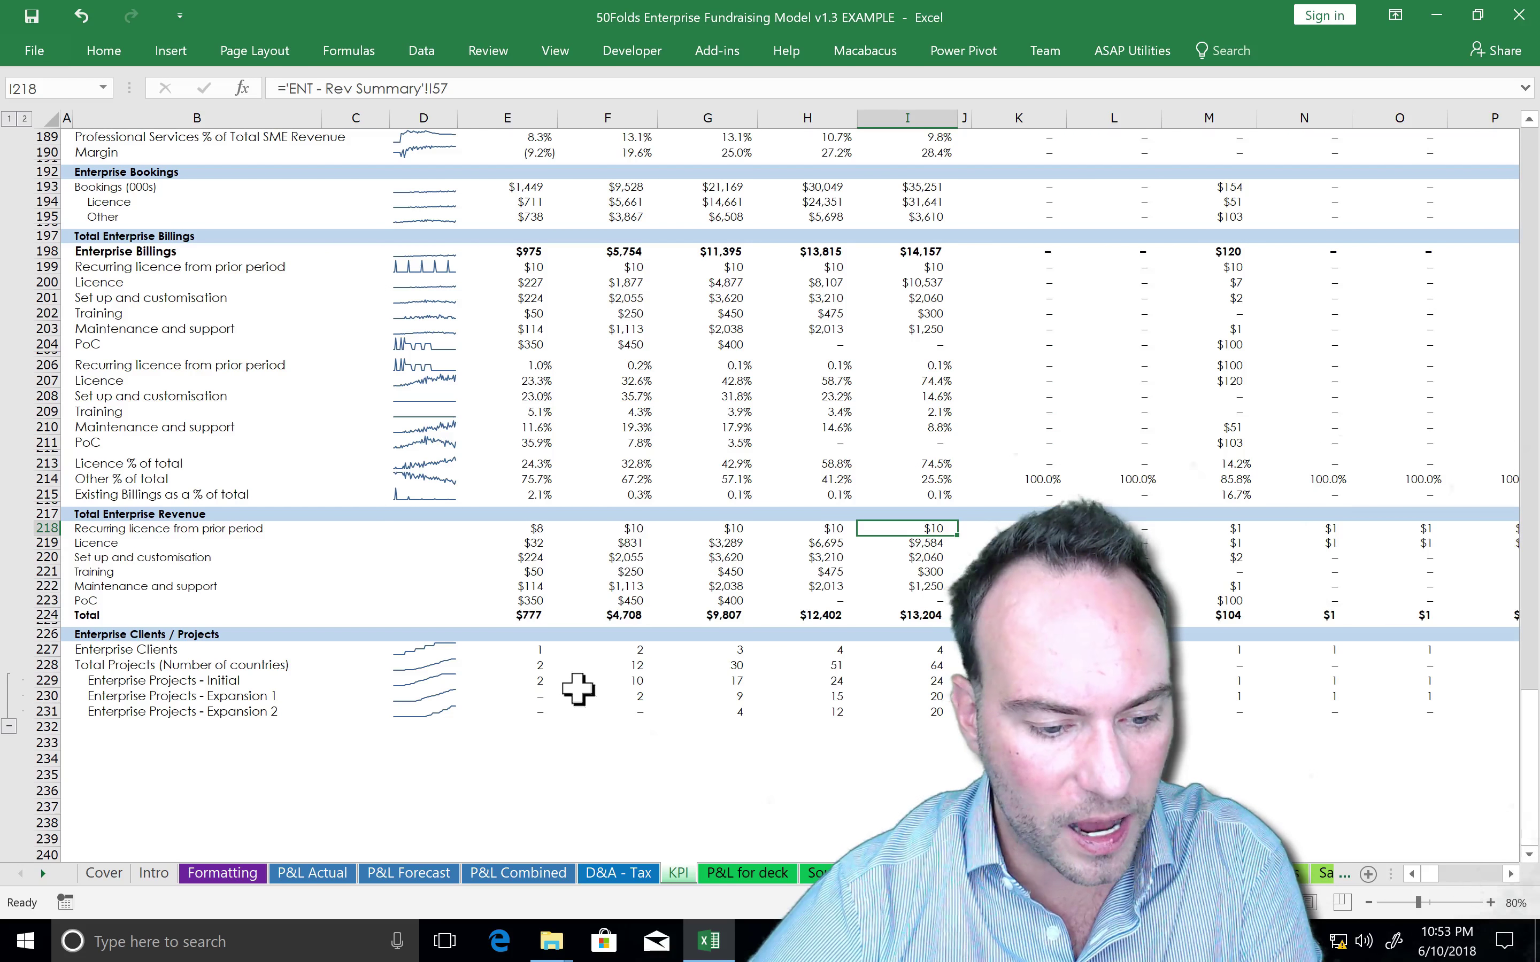
pyautogui.click(548, 651)
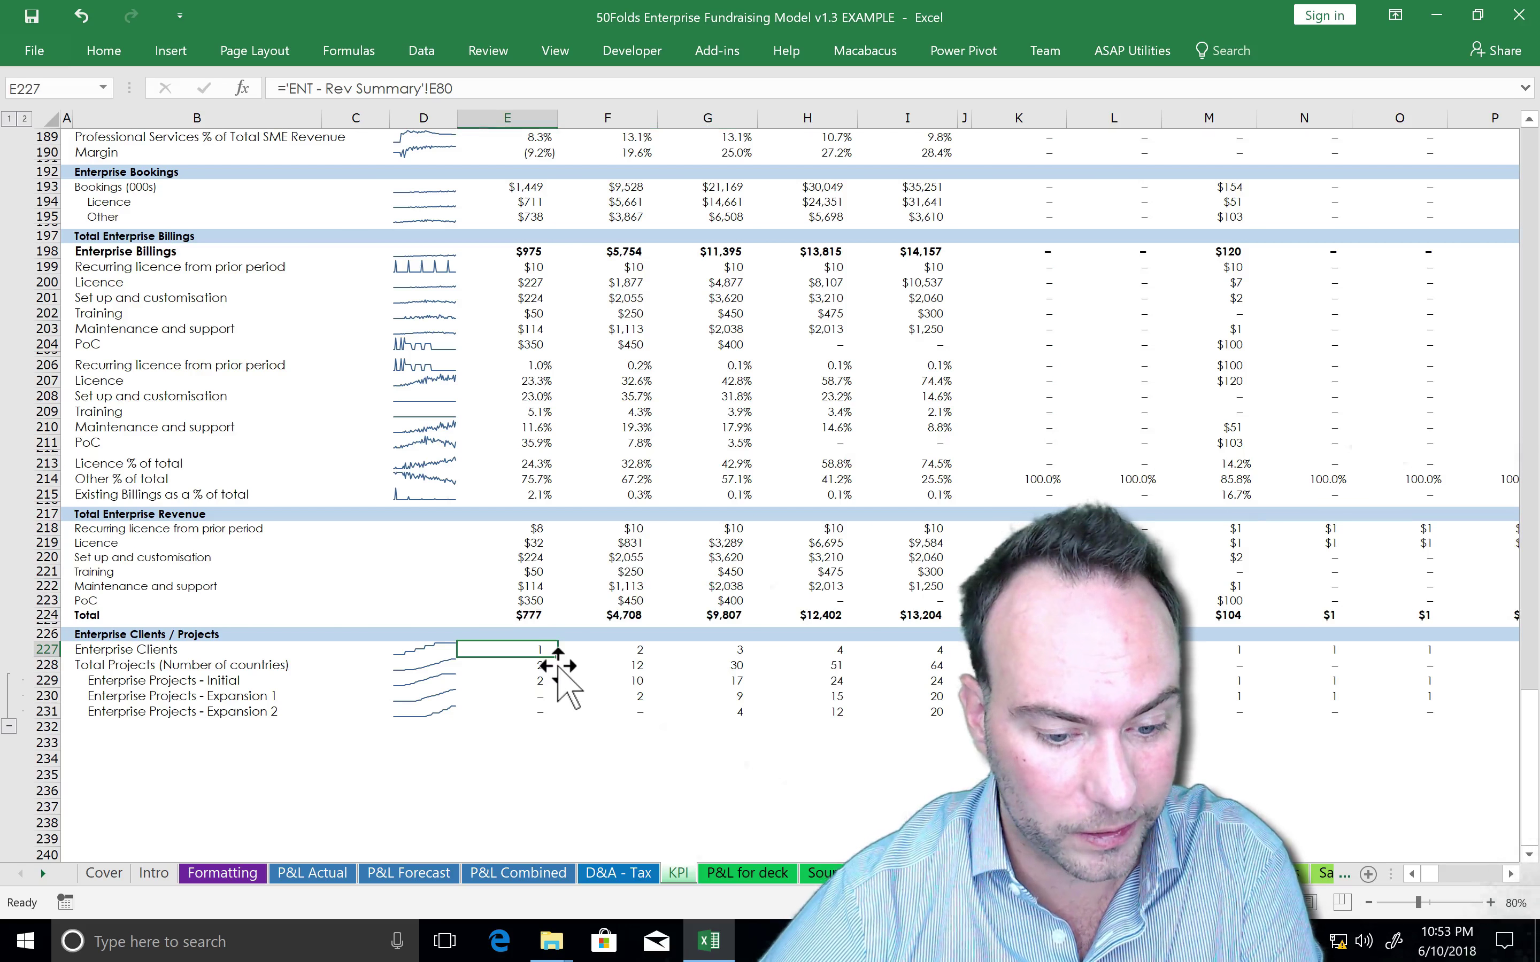
pyautogui.press('Right')
pyautogui.press('Down')
pyautogui.press('Down')
pyautogui.press('Down')
pyautogui.press('Down')
pyautogui.press('Down')
pyautogui.press('Right')
pyautogui.press('Right')
pyautogui.press('Right')
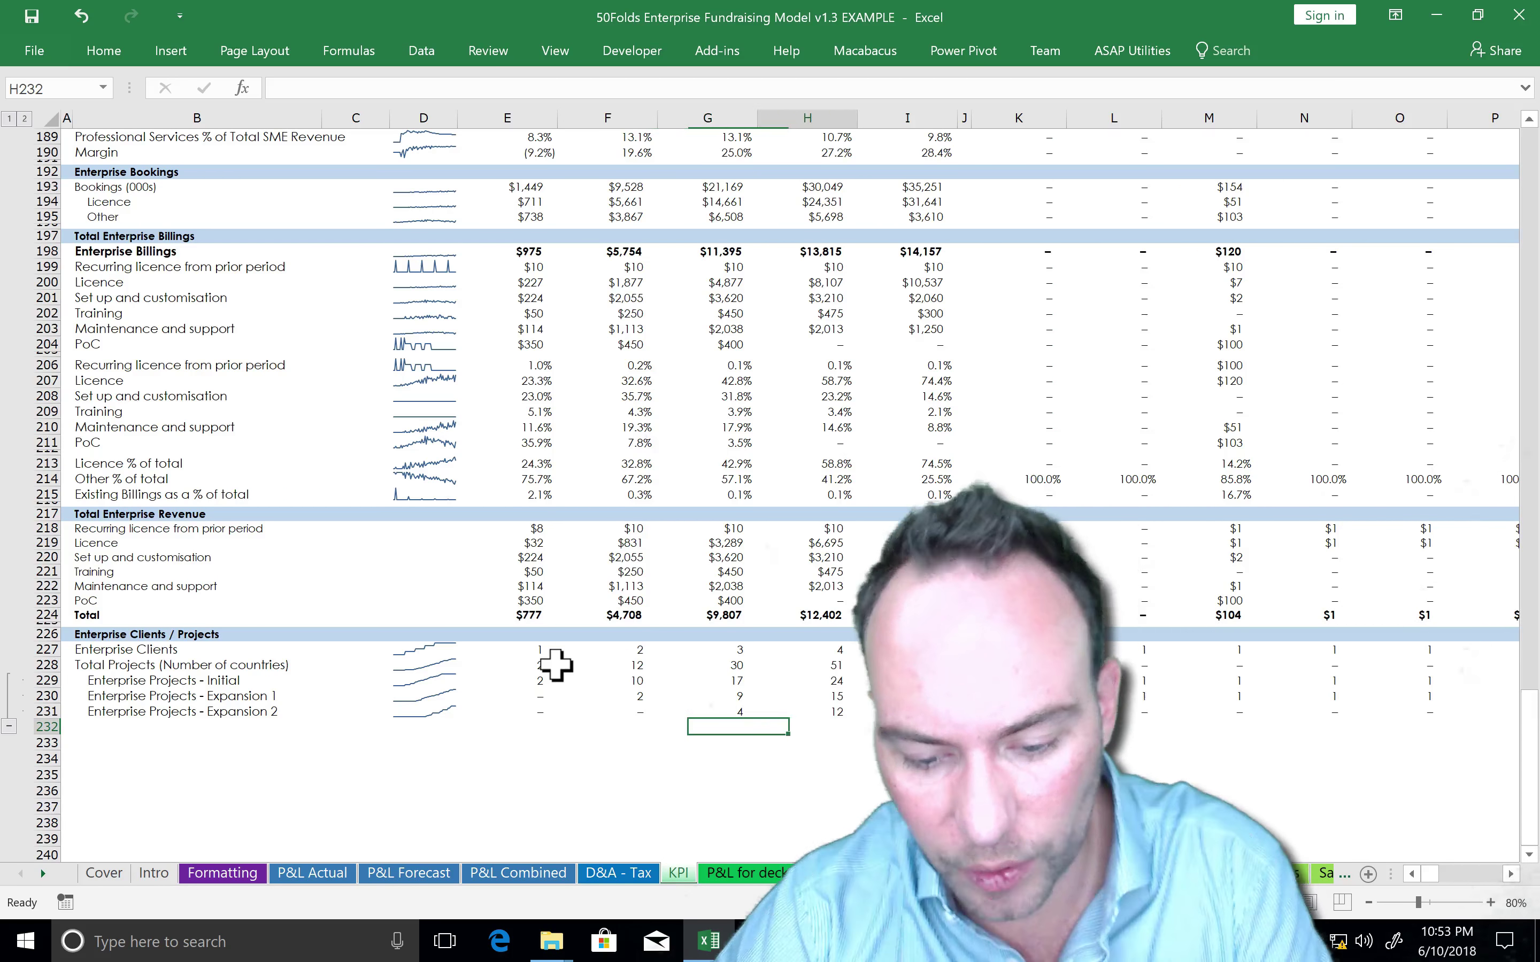
pyautogui.click(907, 665)
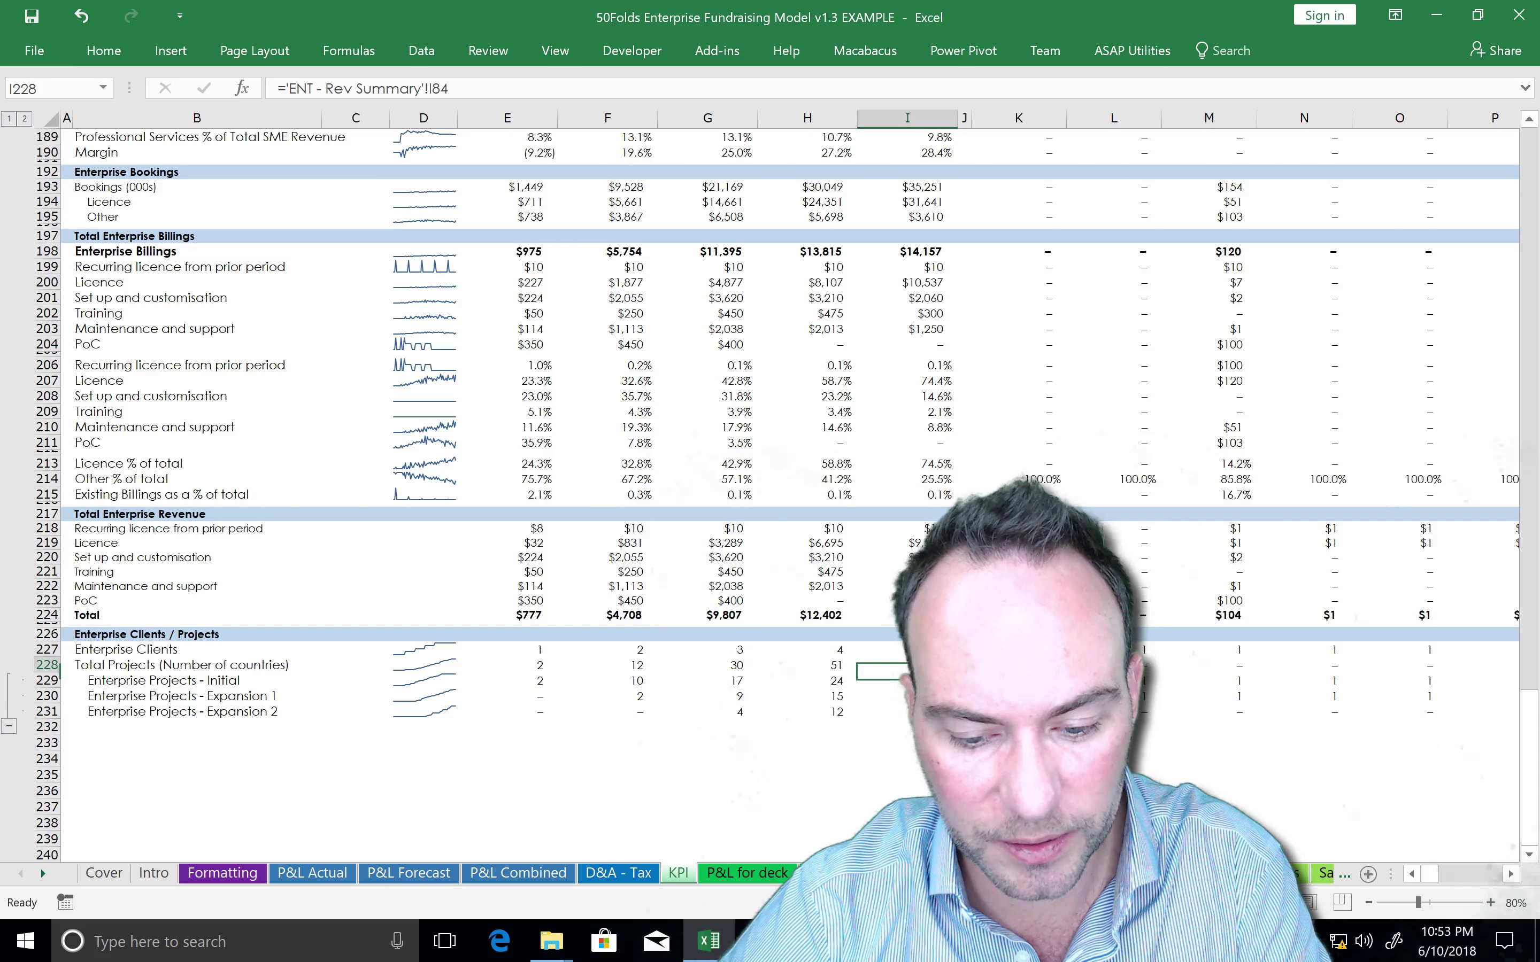
pyautogui.press('Down')
pyautogui.press('Down')
pyautogui.hotkey('shift', 'Down')
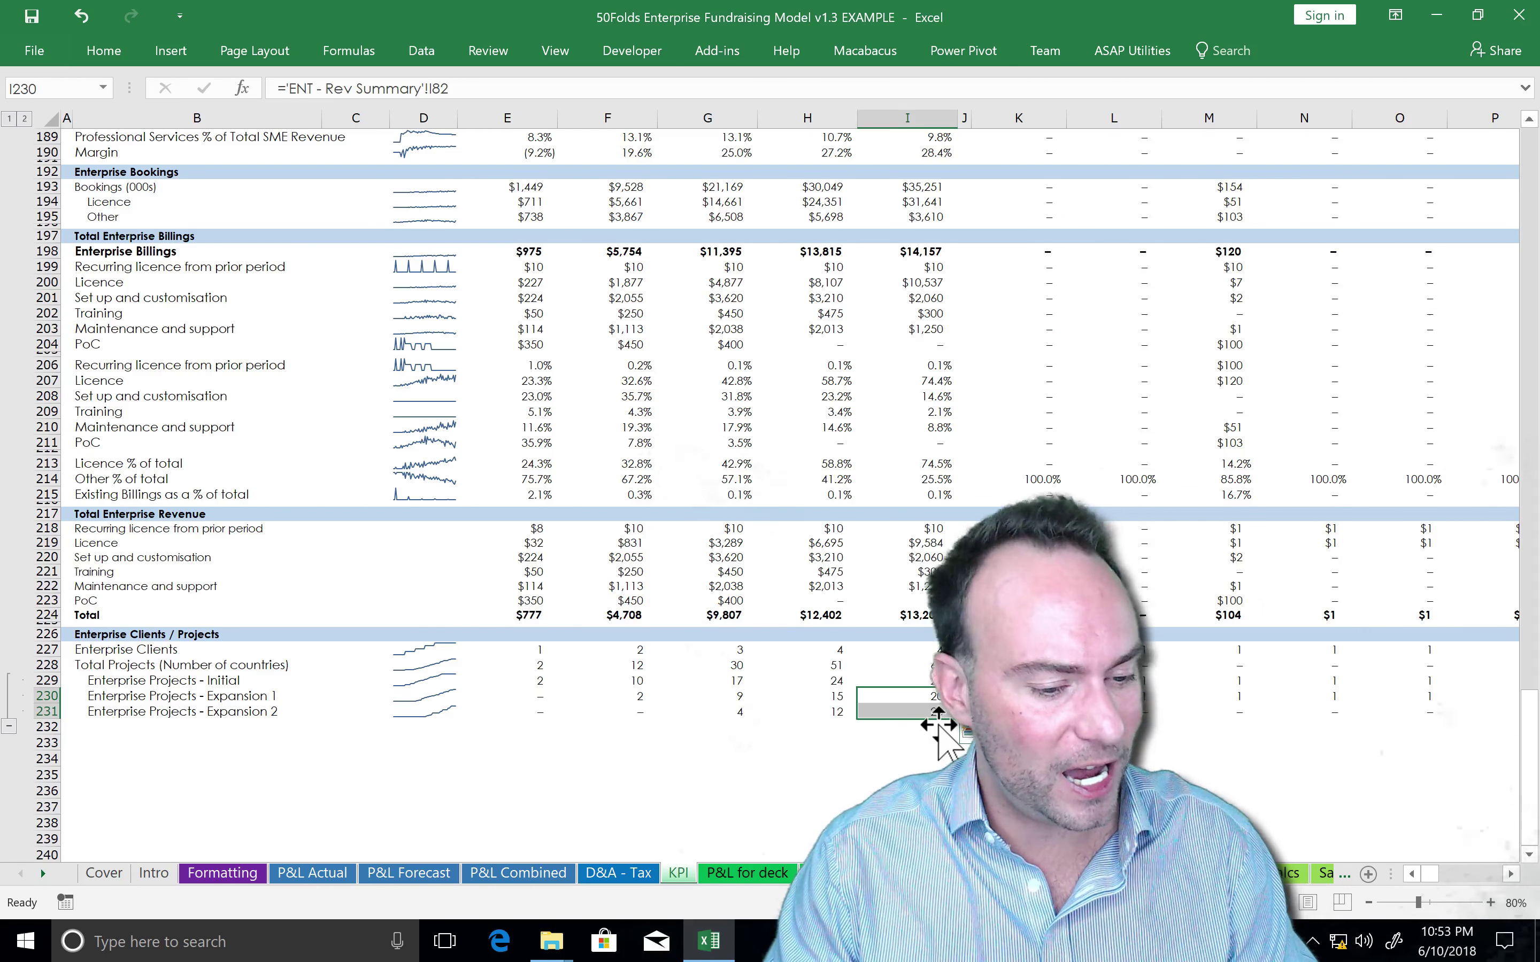
pyautogui.hotkey('ctrl', 'Left')
pyautogui.hotkey('ctrl', 'Left')
pyautogui.hotkey('ctrl', 'Left')
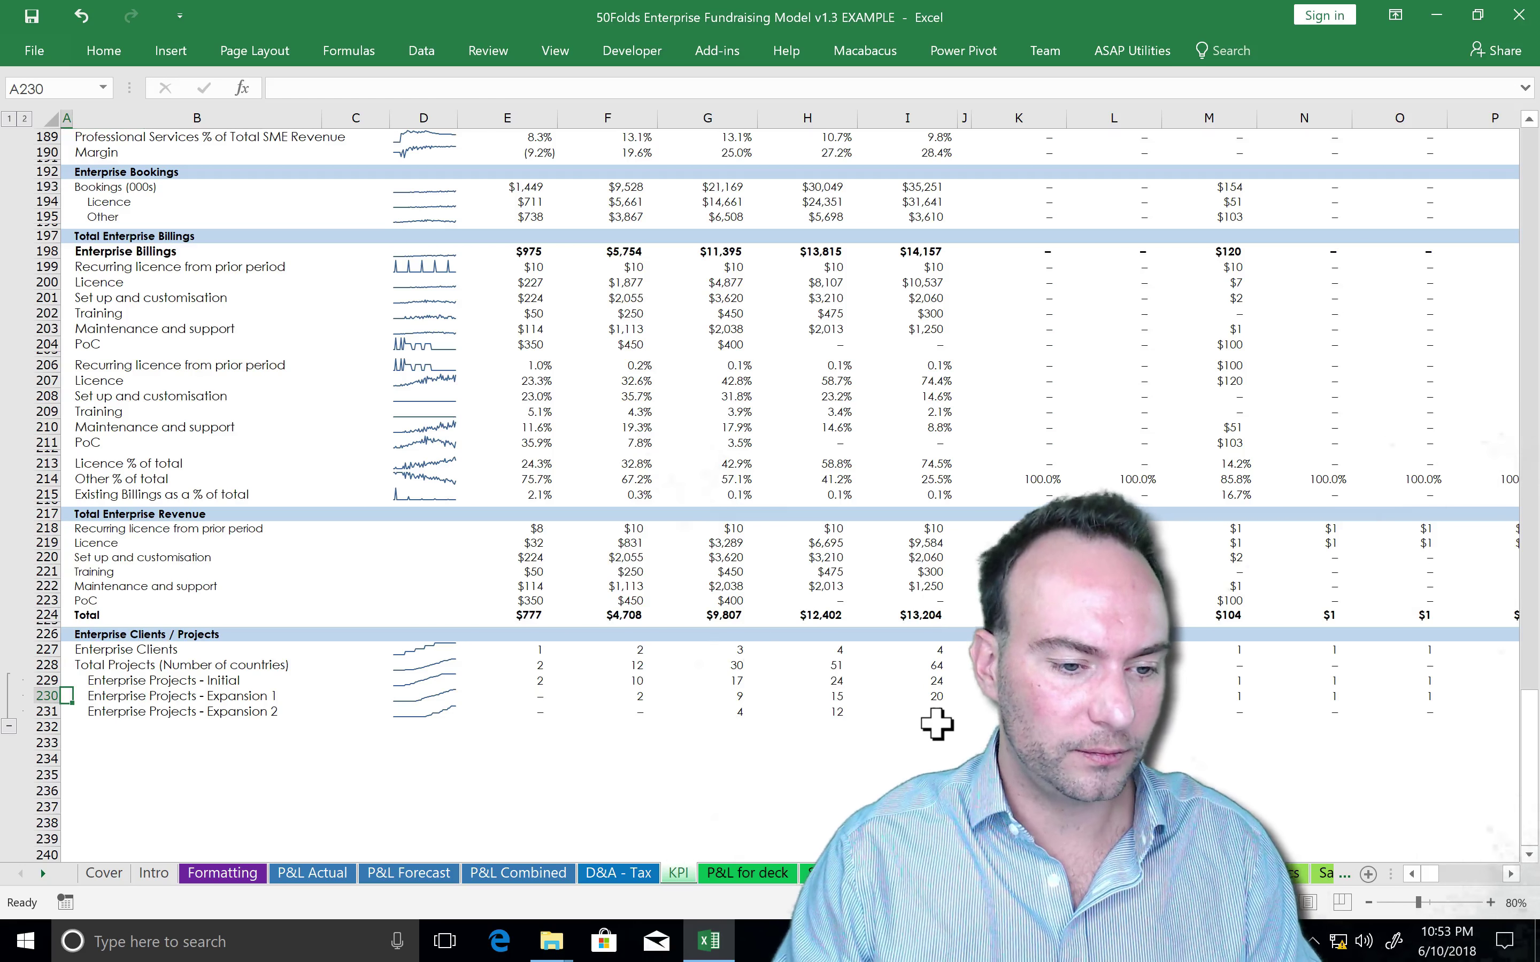
pyautogui.hotkey('ctrl', 'Home')
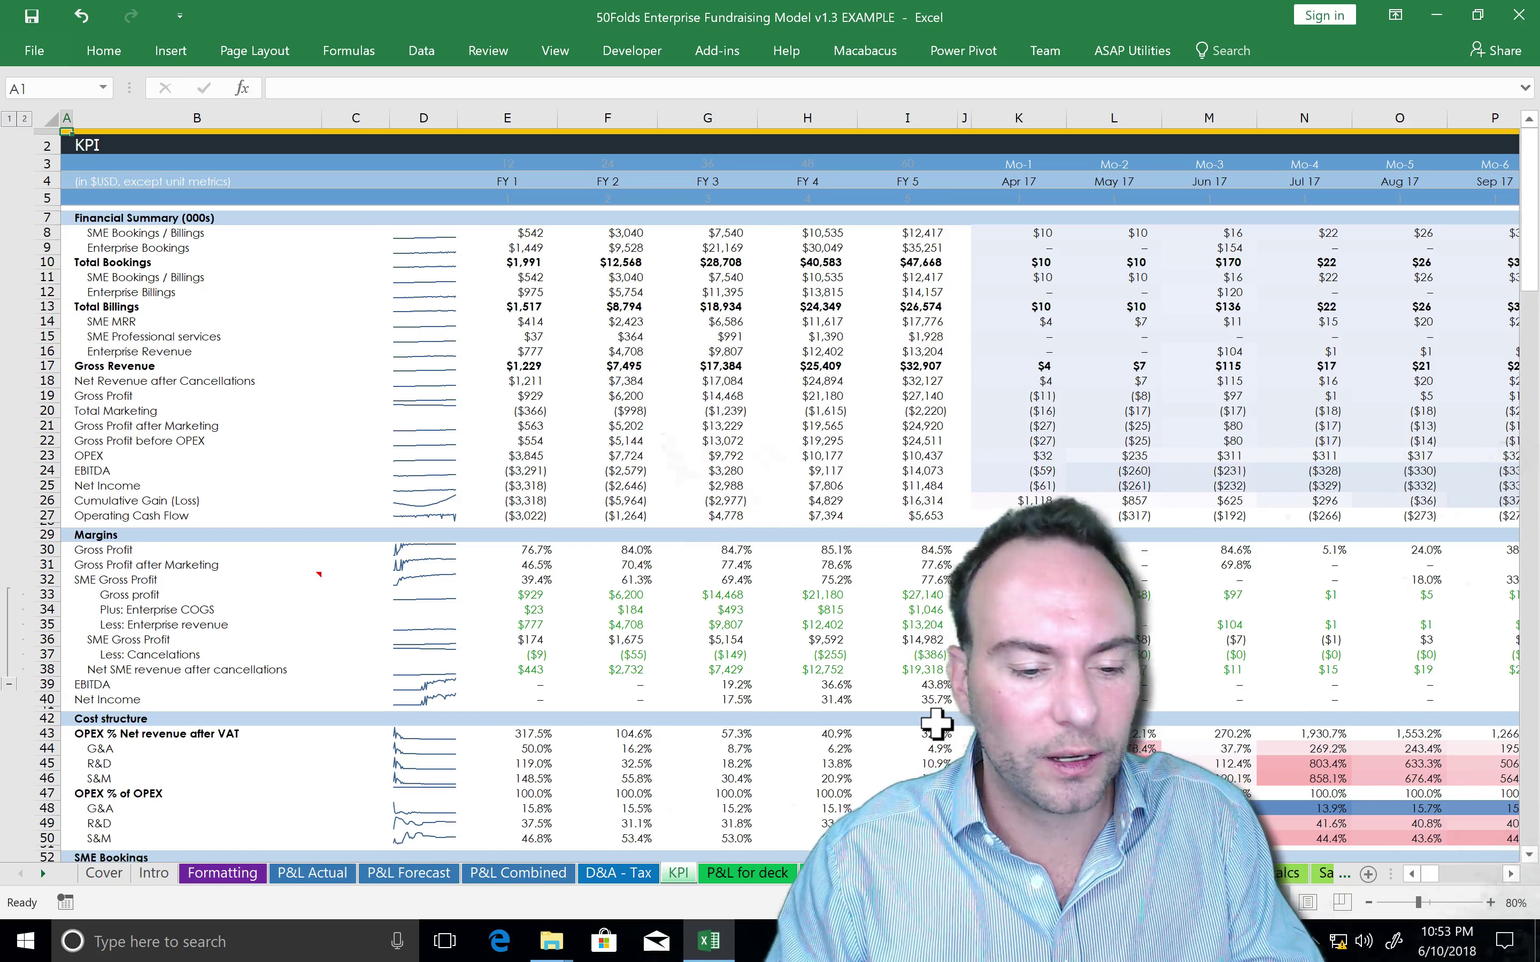
# - Switch to the P&L for deck sheet and select the Gross Revenue and Net Revenue after Cancellations rows
pyautogui.hotkey('ctrl', 'pagedown')
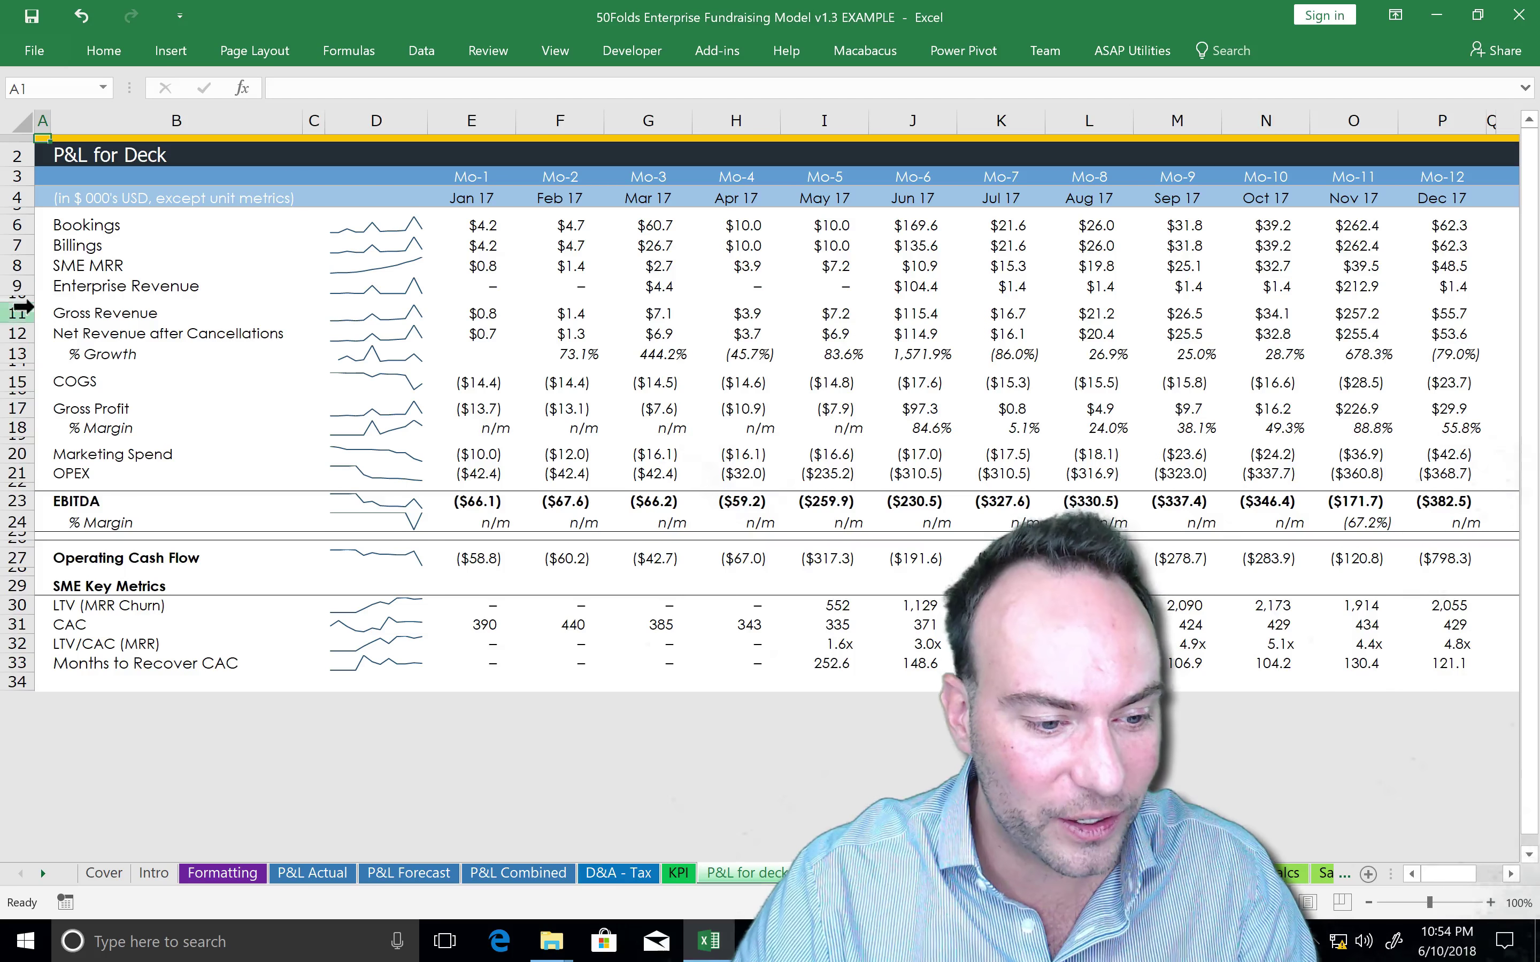
pyautogui.click(17, 313)
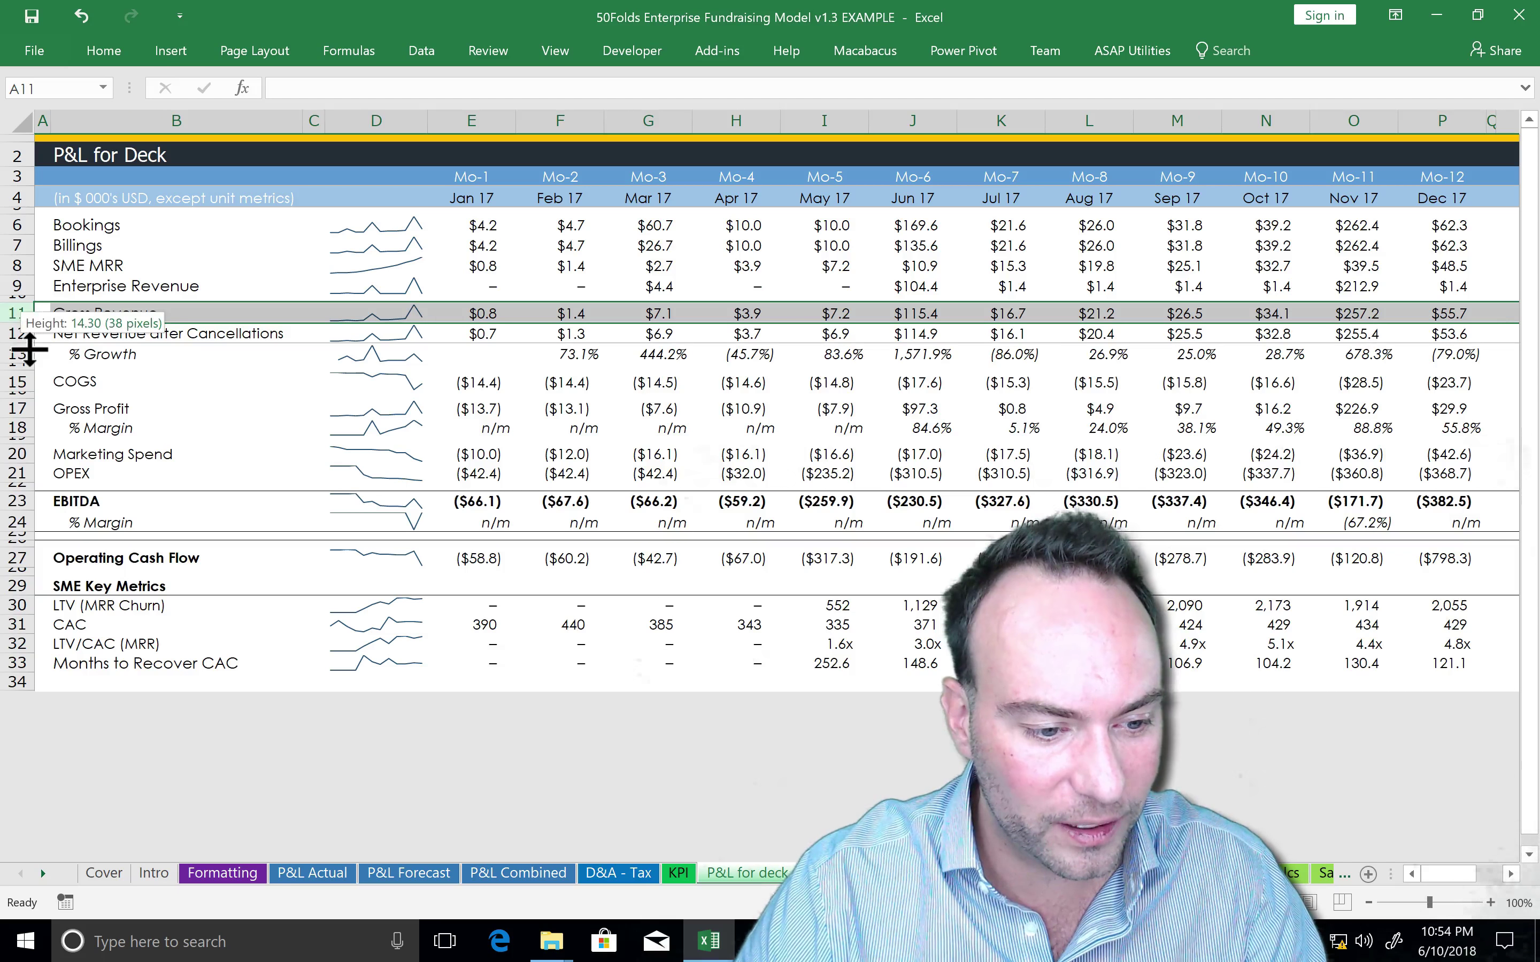
pyautogui.click(23, 337)
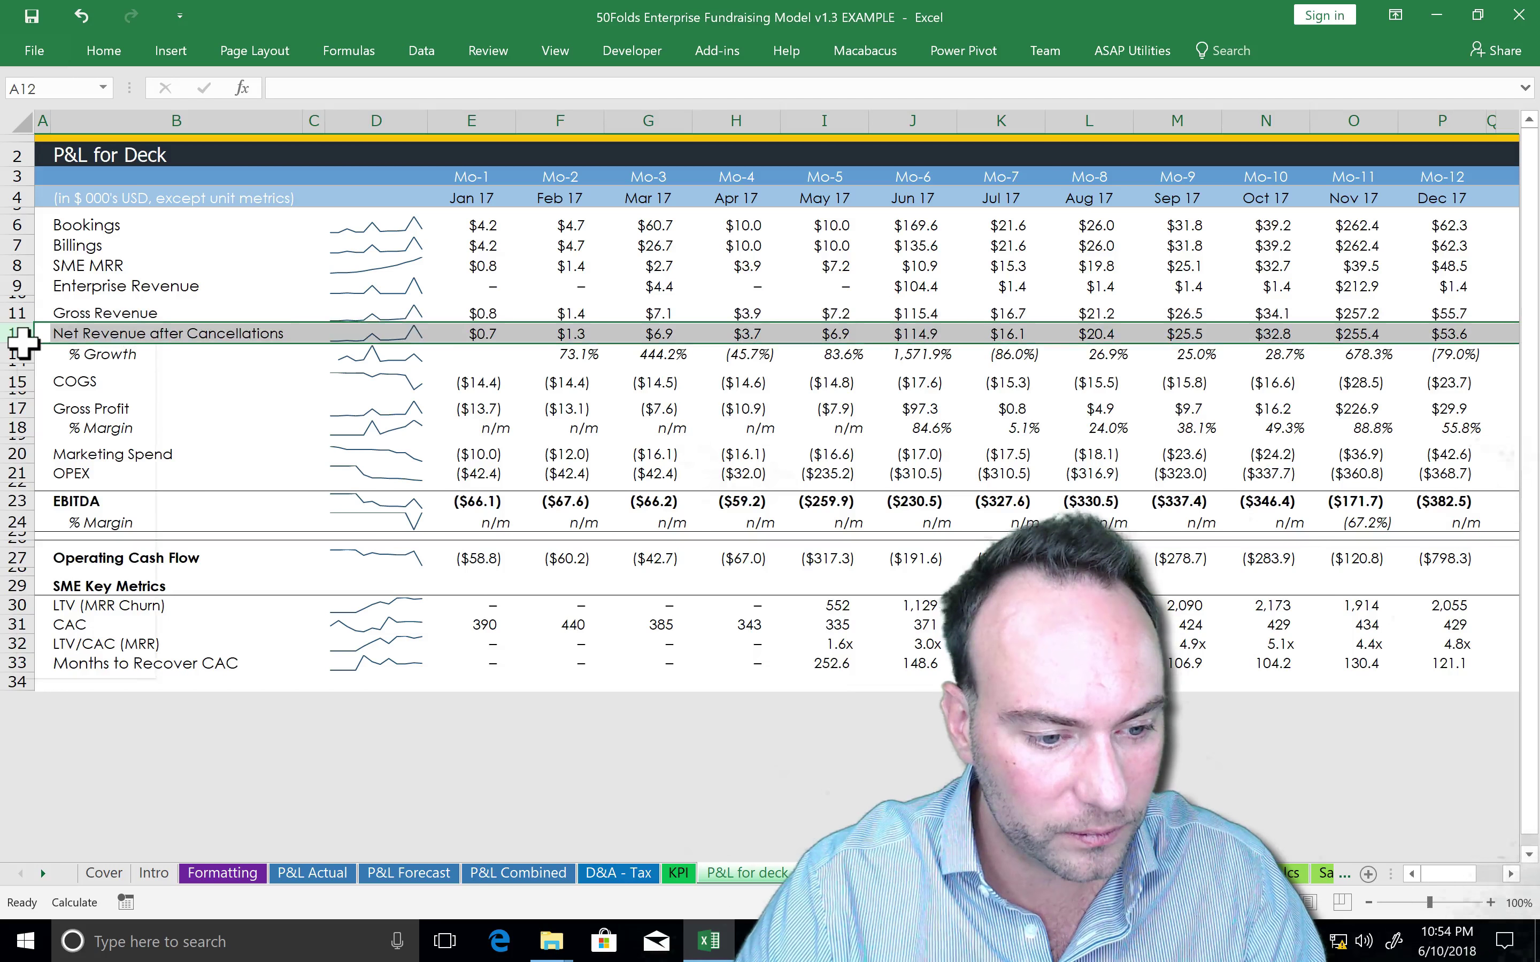
pyautogui.rightClick(24, 337)
pyautogui.press('Escape')
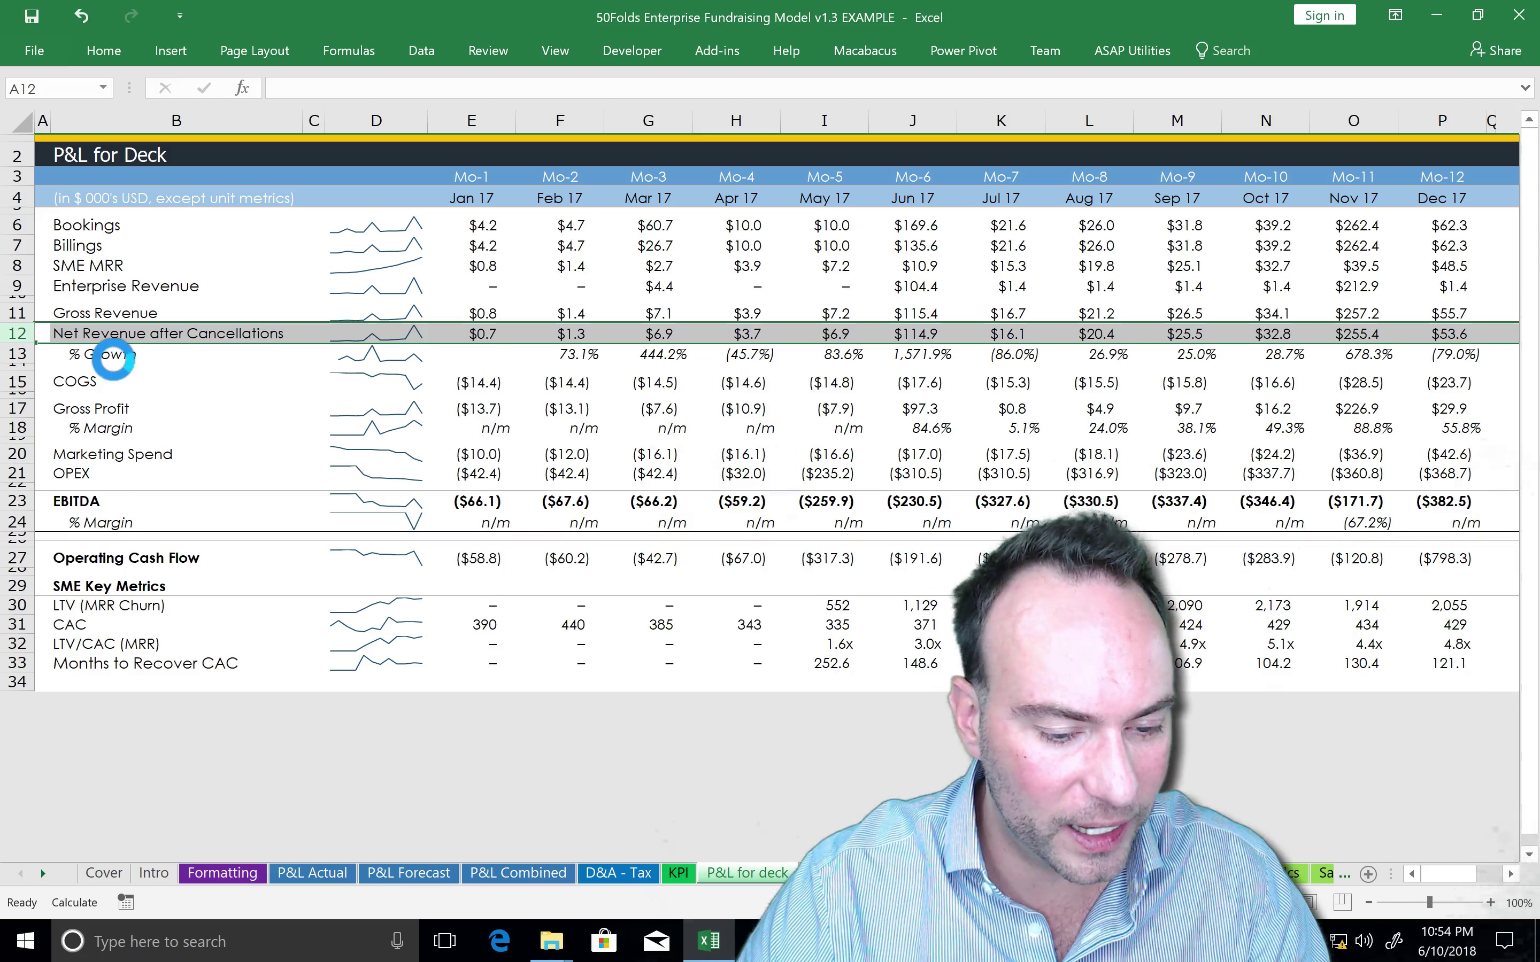
pyautogui.hotkey('ctrl', 'shift', '=')
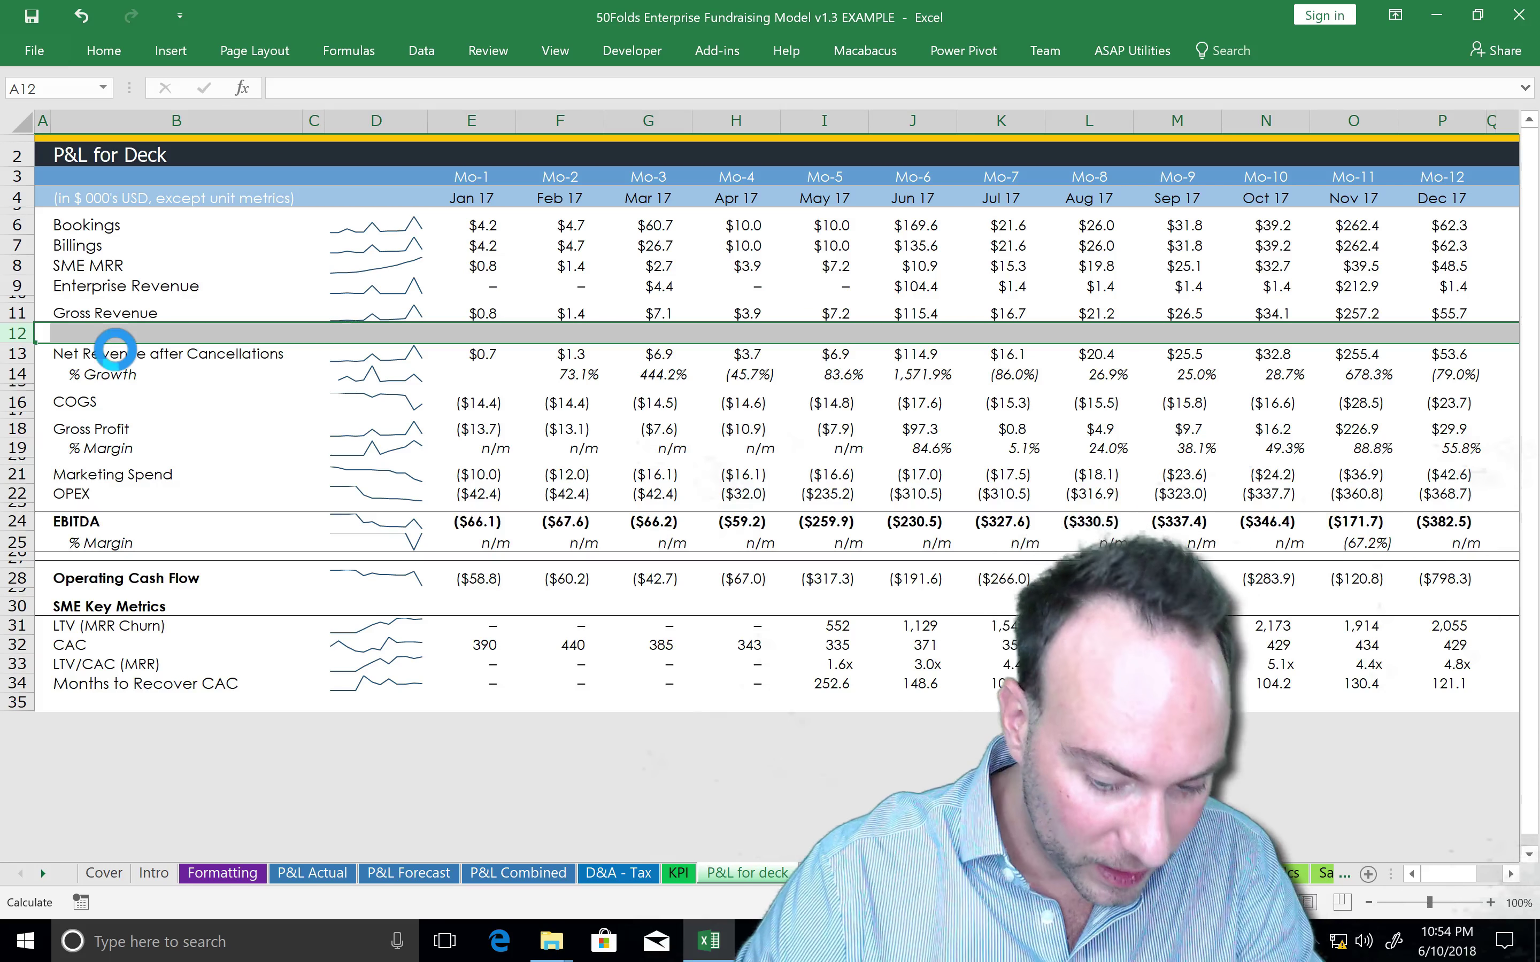
pyautogui.click(115, 335)
pyautogui.write('=')
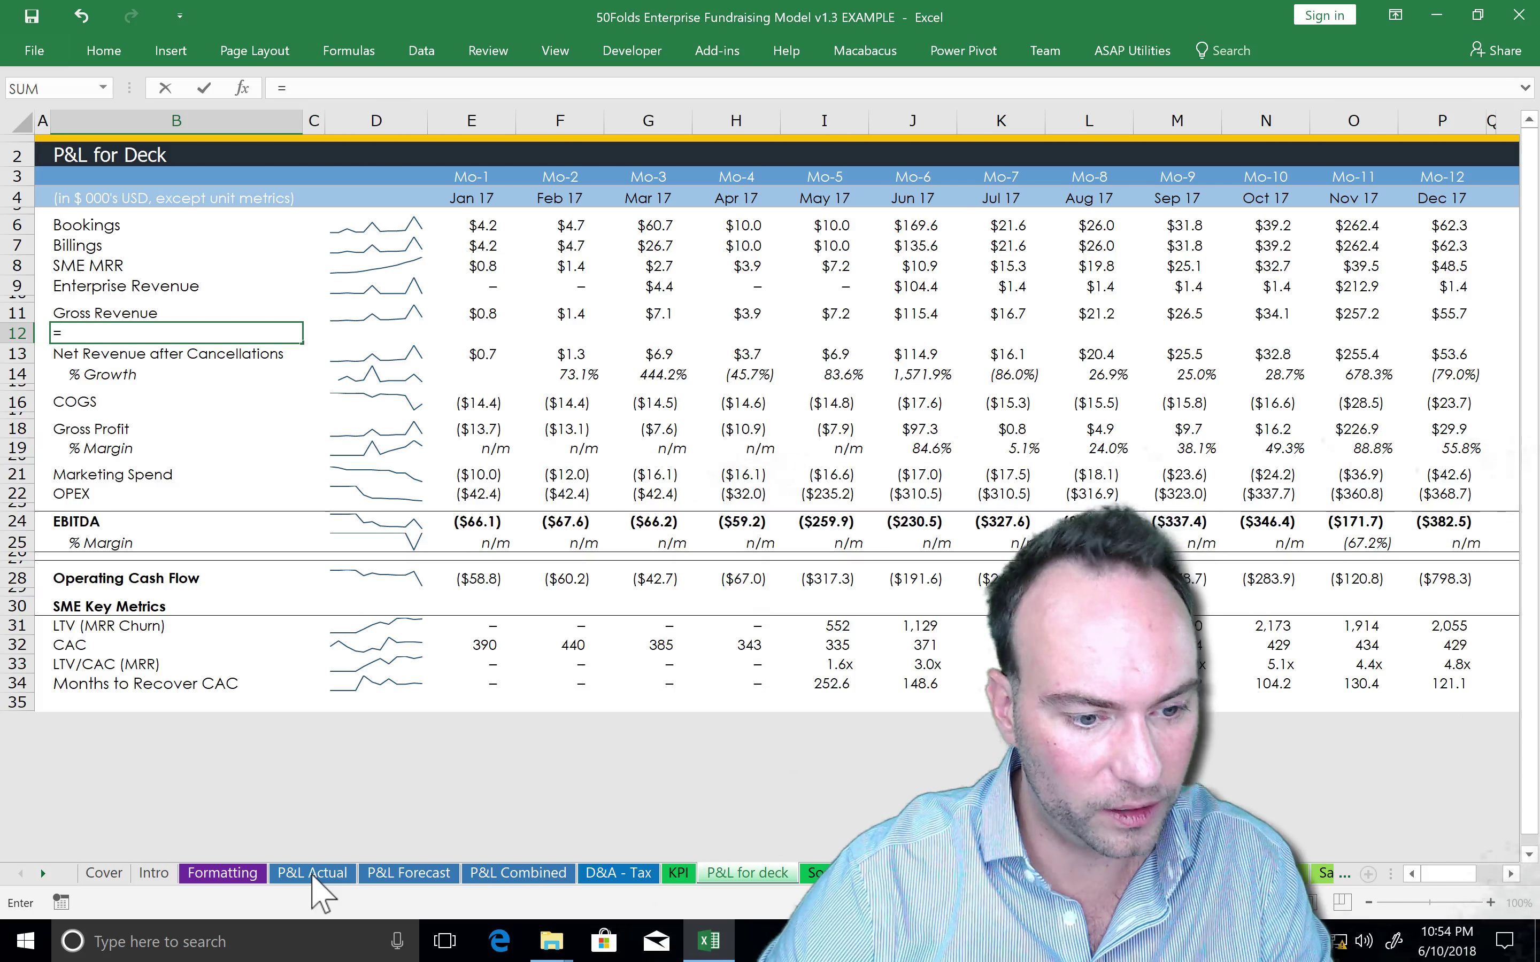
pyautogui.click(311, 875)
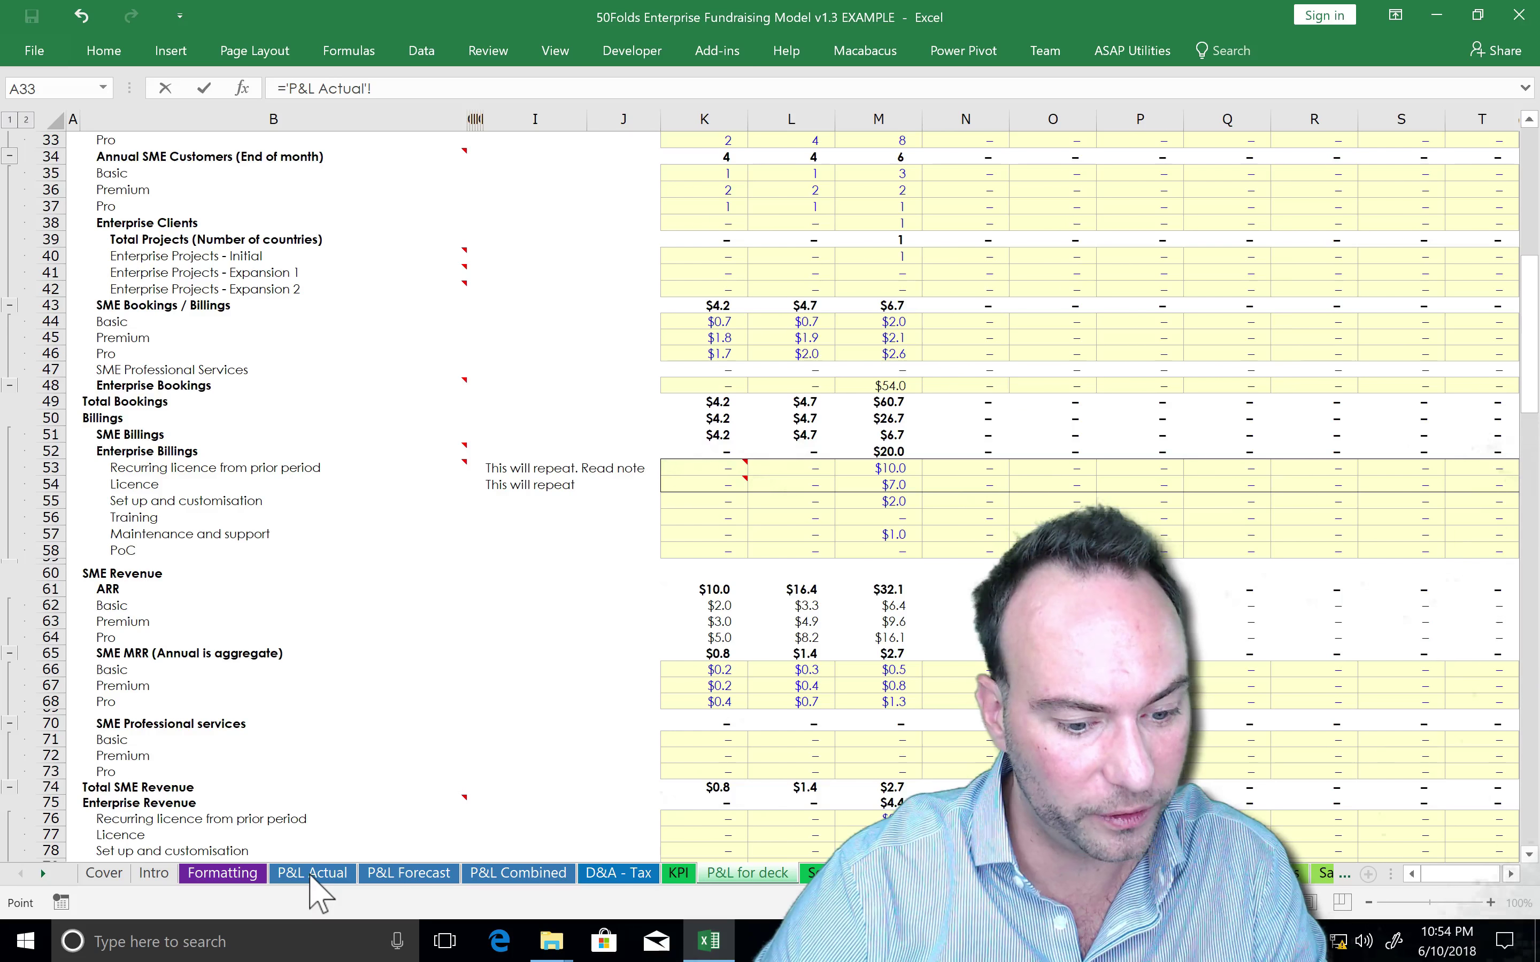
pyautogui.click(205, 371)
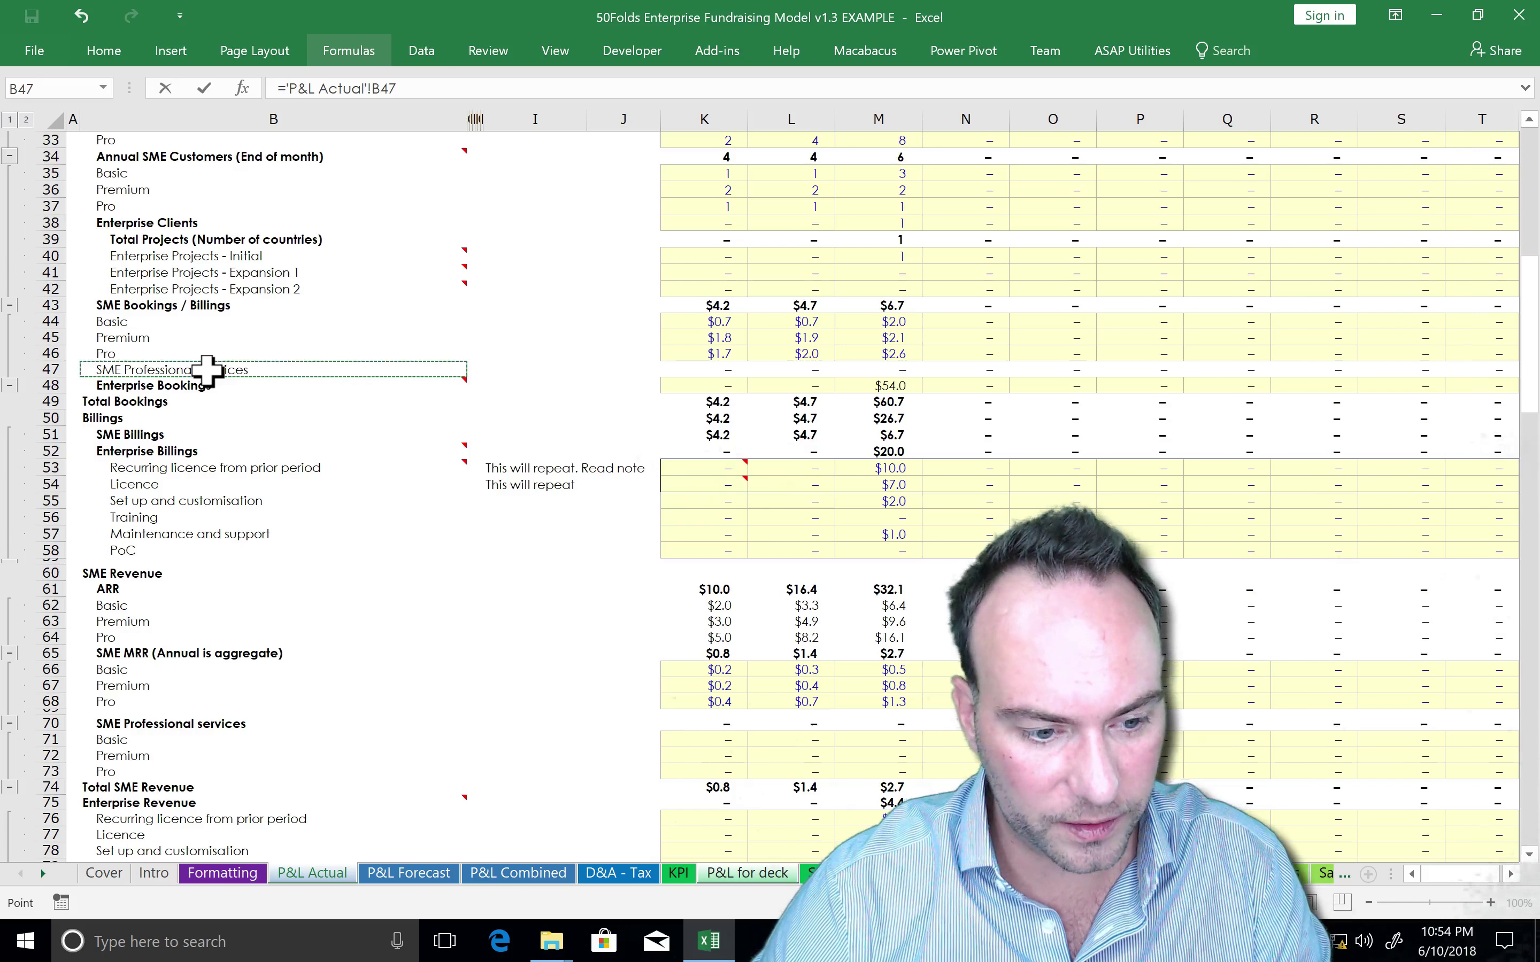
pyautogui.press('Return')
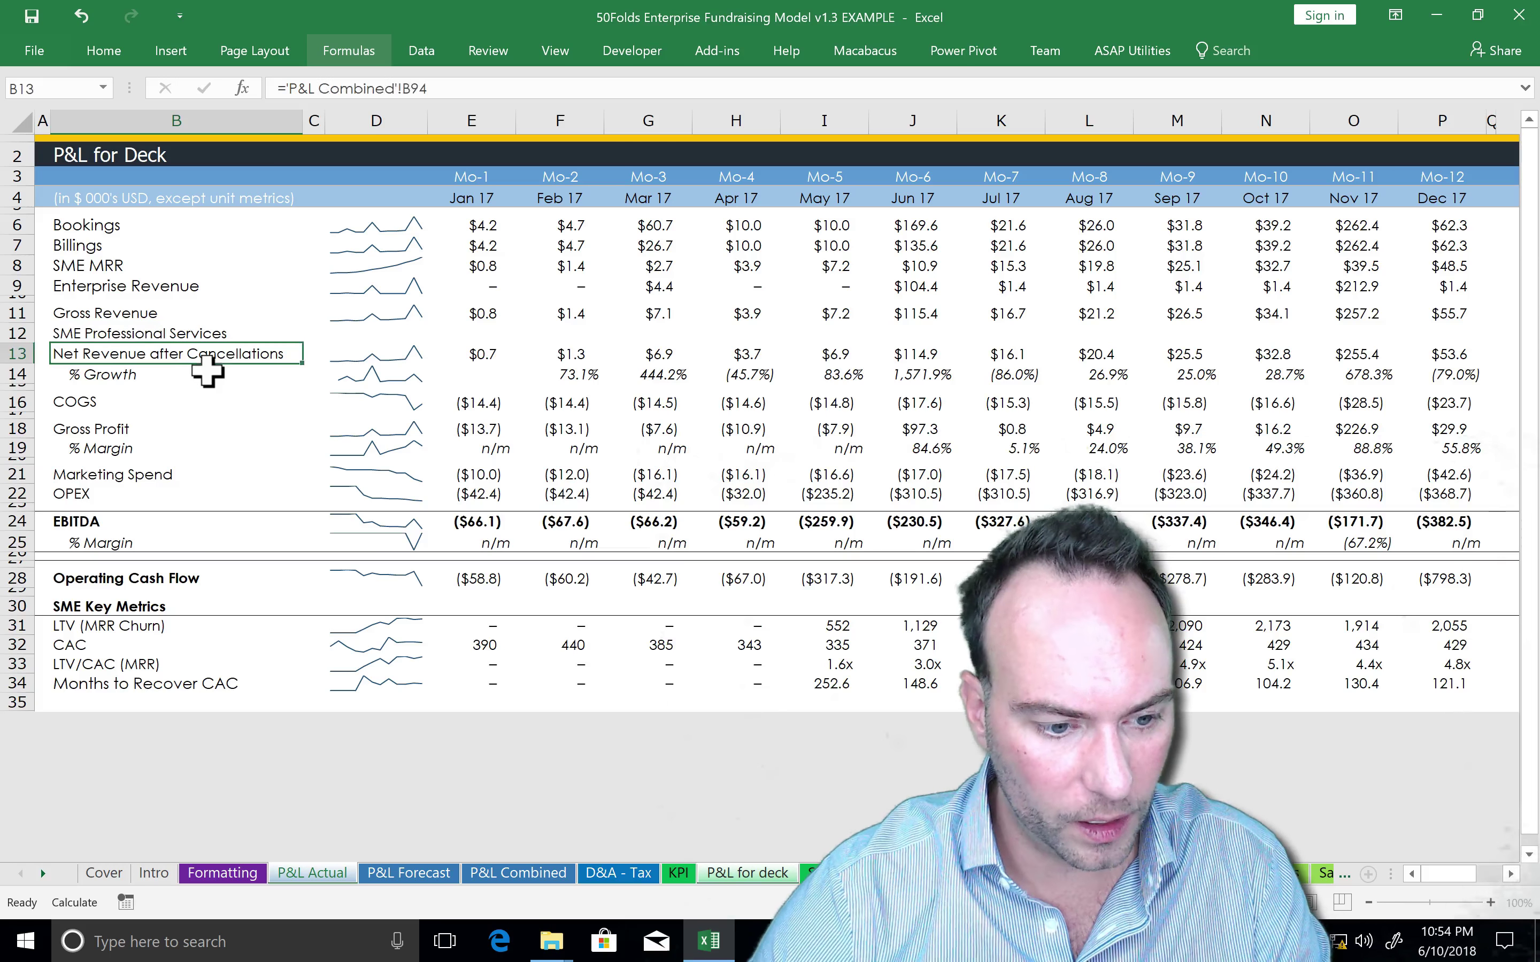
pyautogui.press('Up')
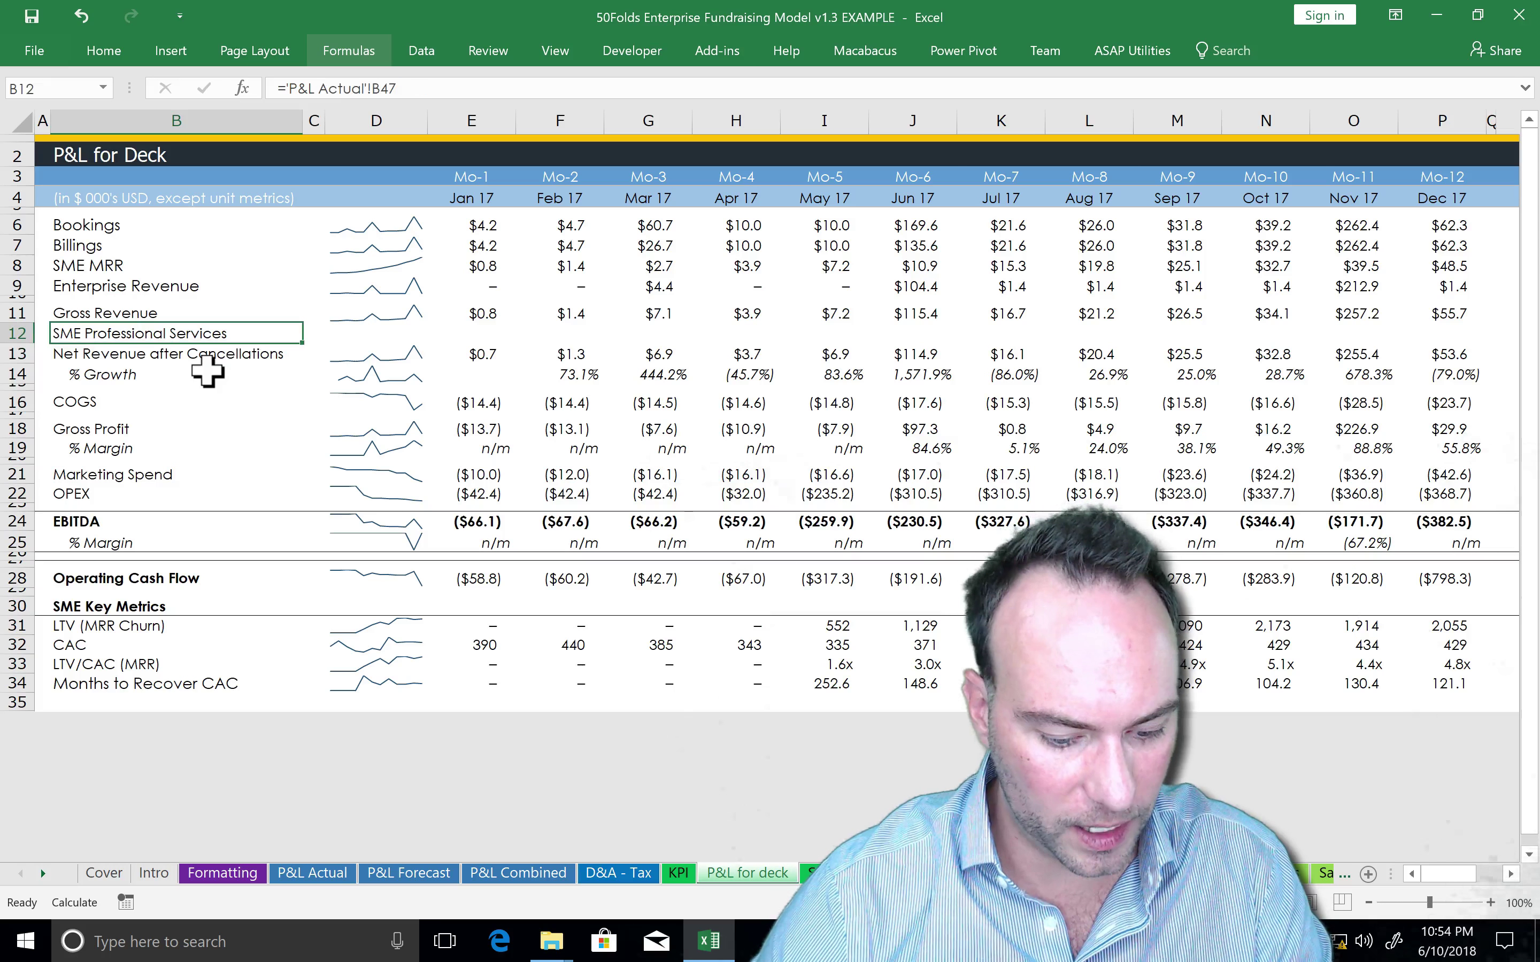
pyautogui.hotkey('ctrl', 'c')
pyautogui.press('Right')
pyautogui.press('Right')
pyautogui.press('Right')
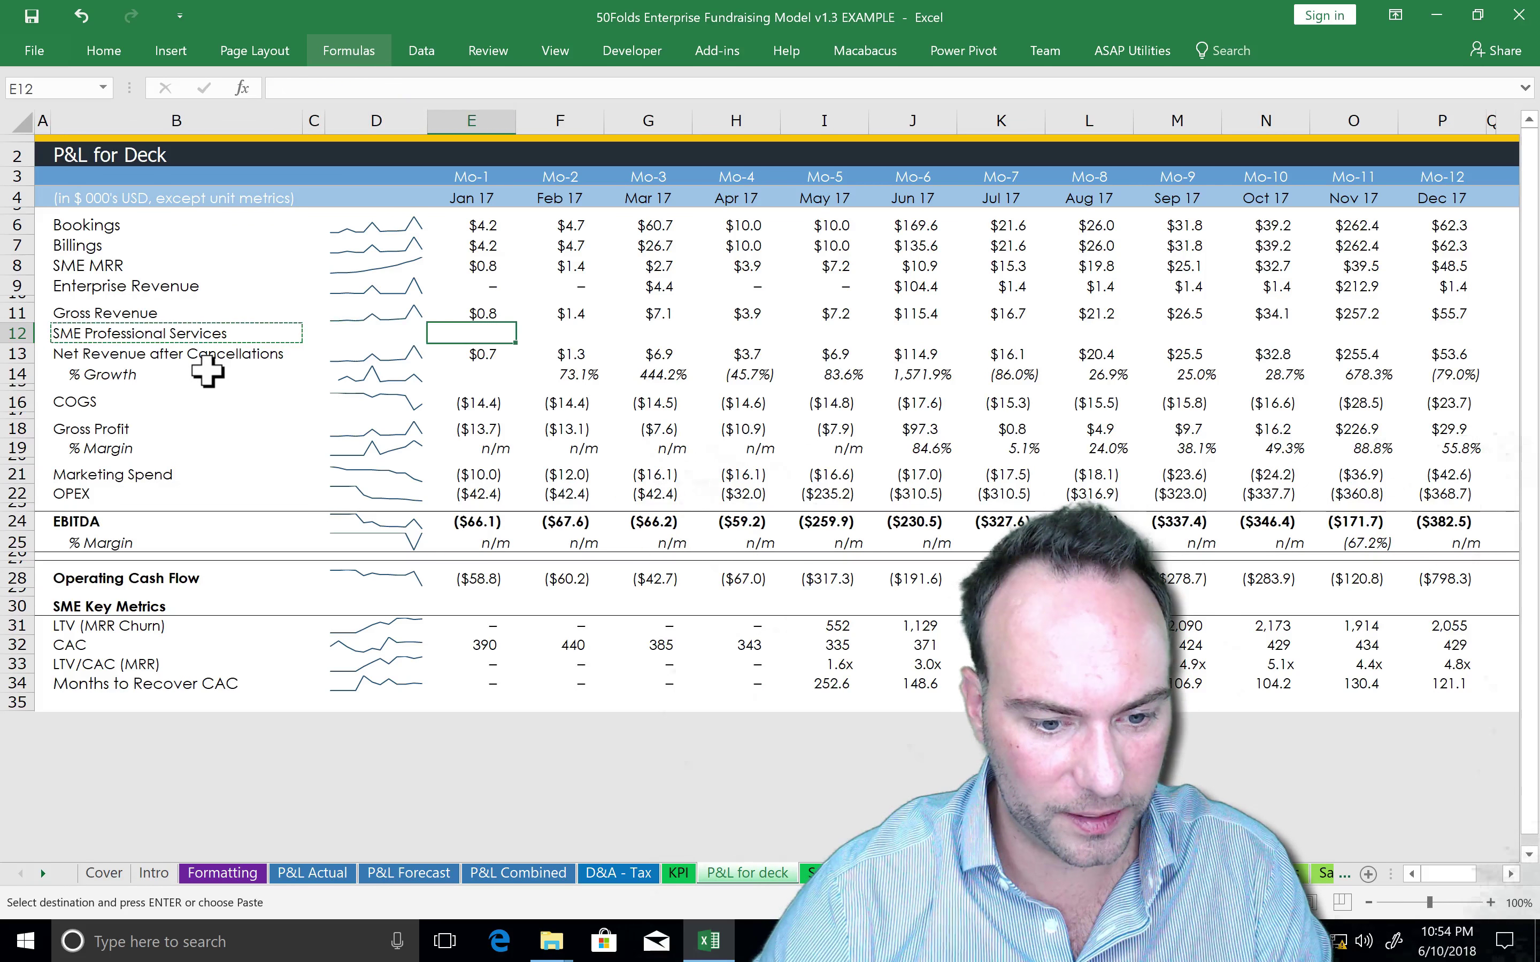
pyautogui.hotkey('shift', 'Right')
pyautogui.hotkey('shift', 'Right')
pyautogui.hotkey('shift', 'Right')
pyautogui.hotkey('shift', 'Right')
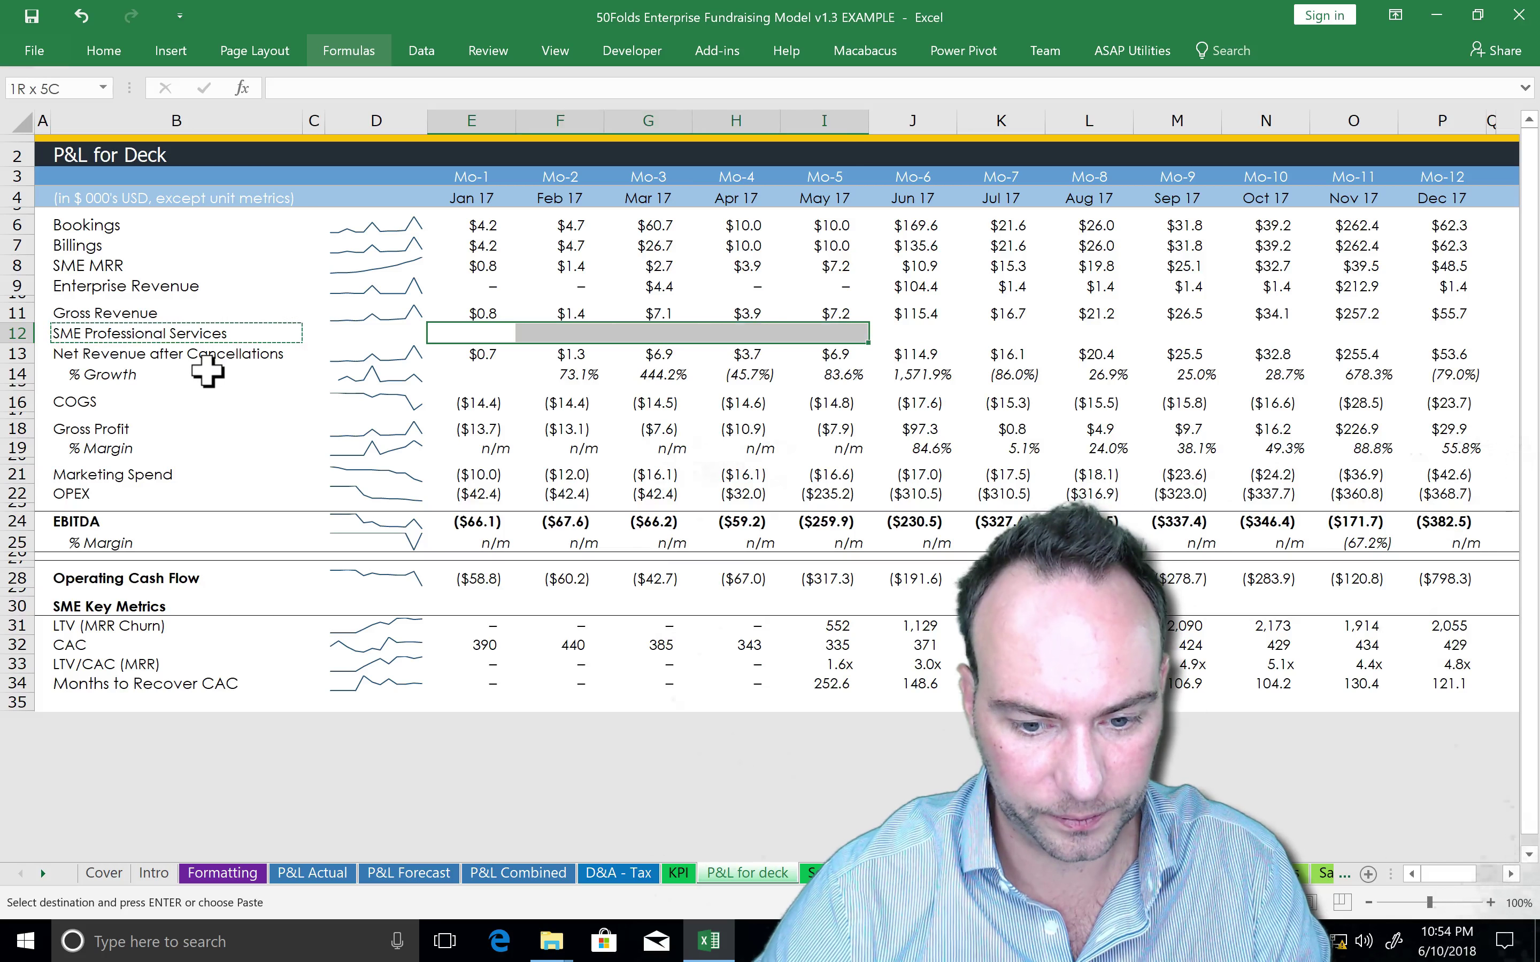
pyautogui.hotkey('shift', 'Right')
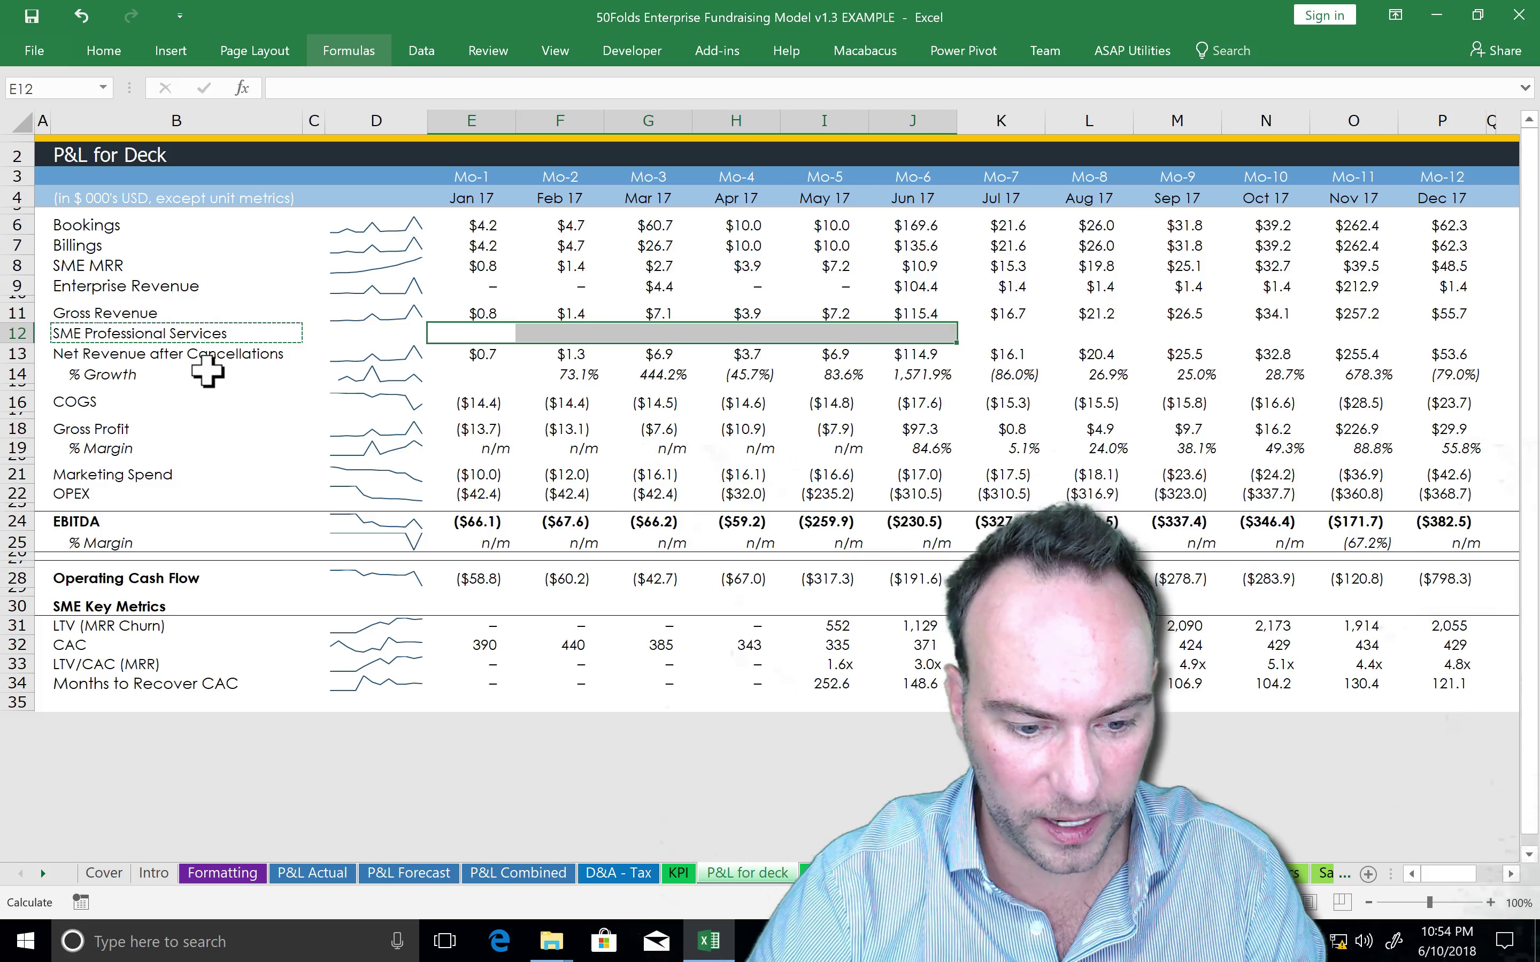
pyautogui.hotkey('ctrl', 'v')
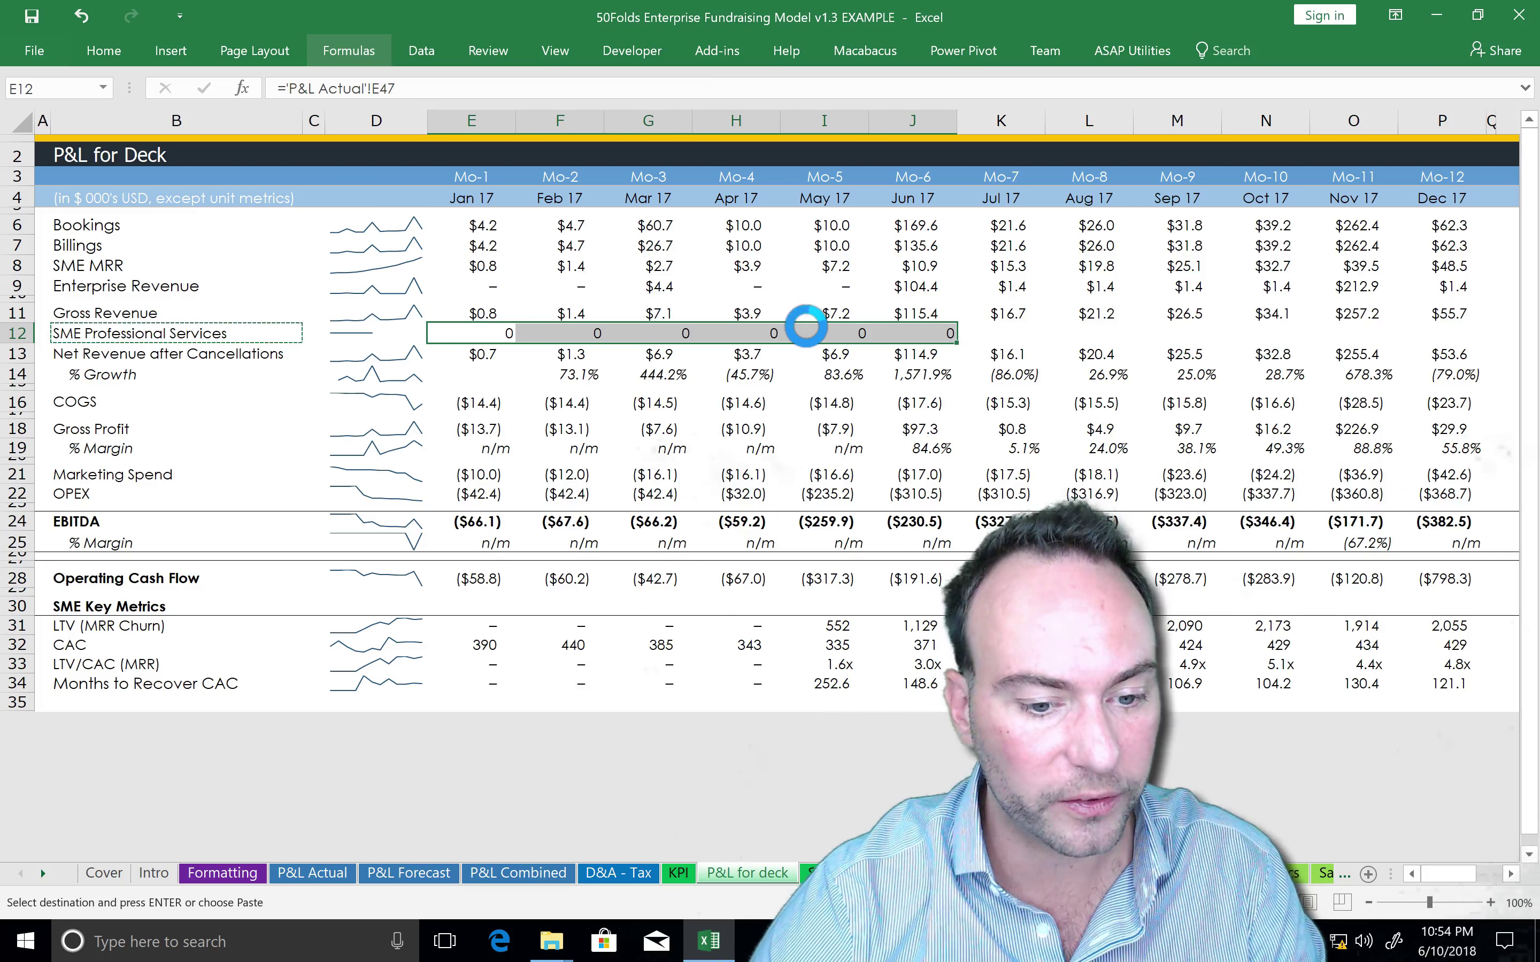
pyautogui.hotkey('ctrl', 'z')
pyautogui.hotkey('ctrl', 'z')
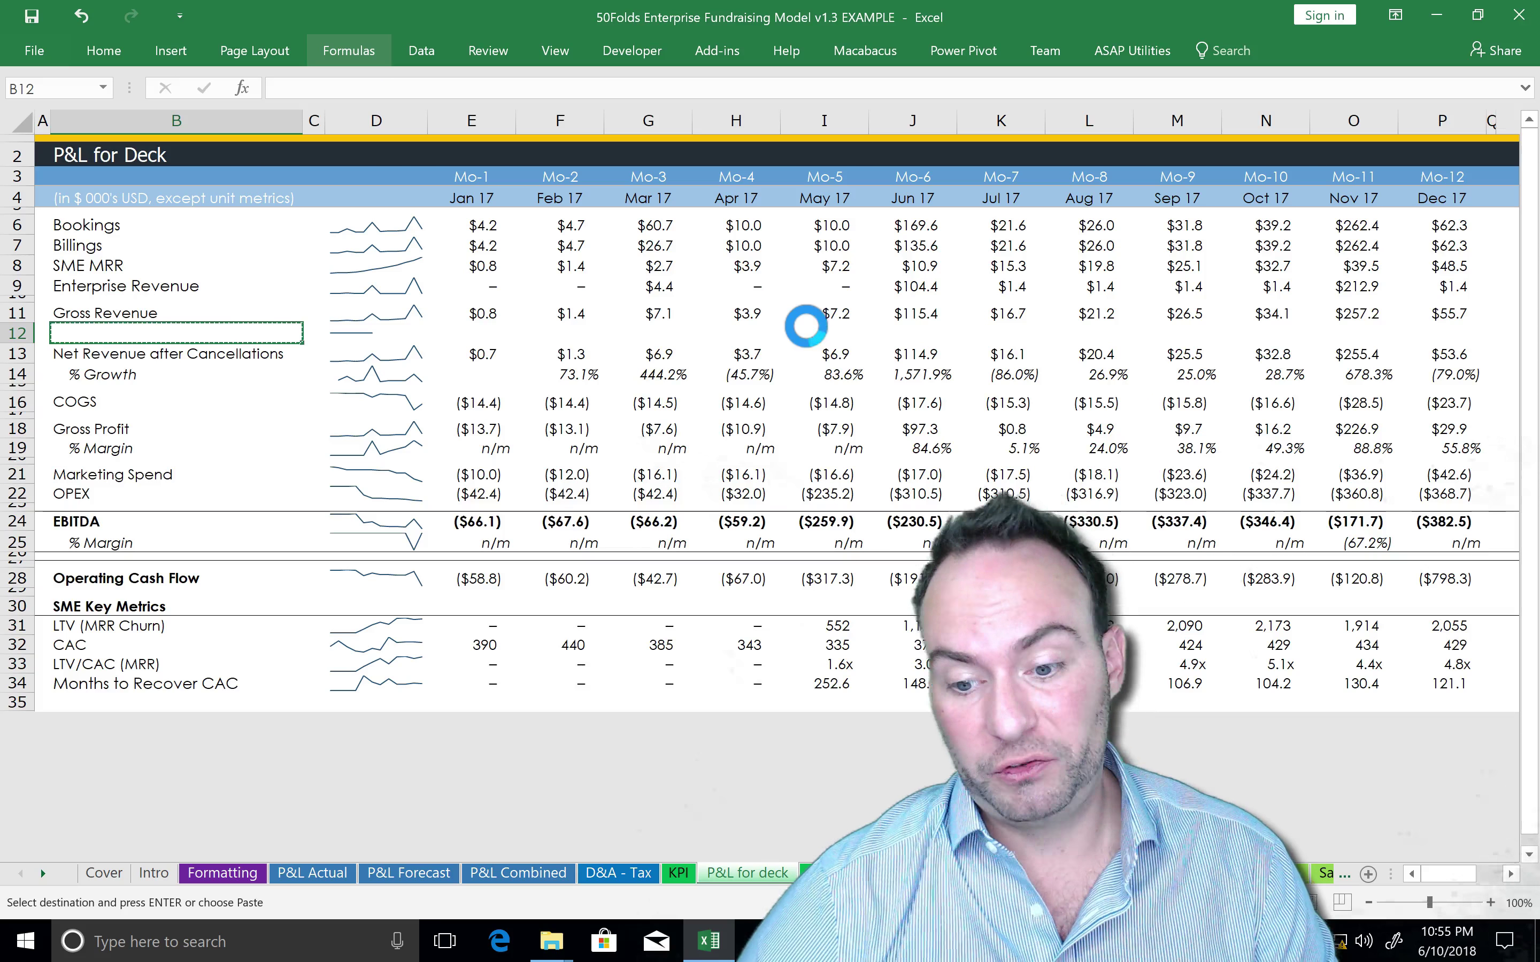
pyautogui.press('Left')
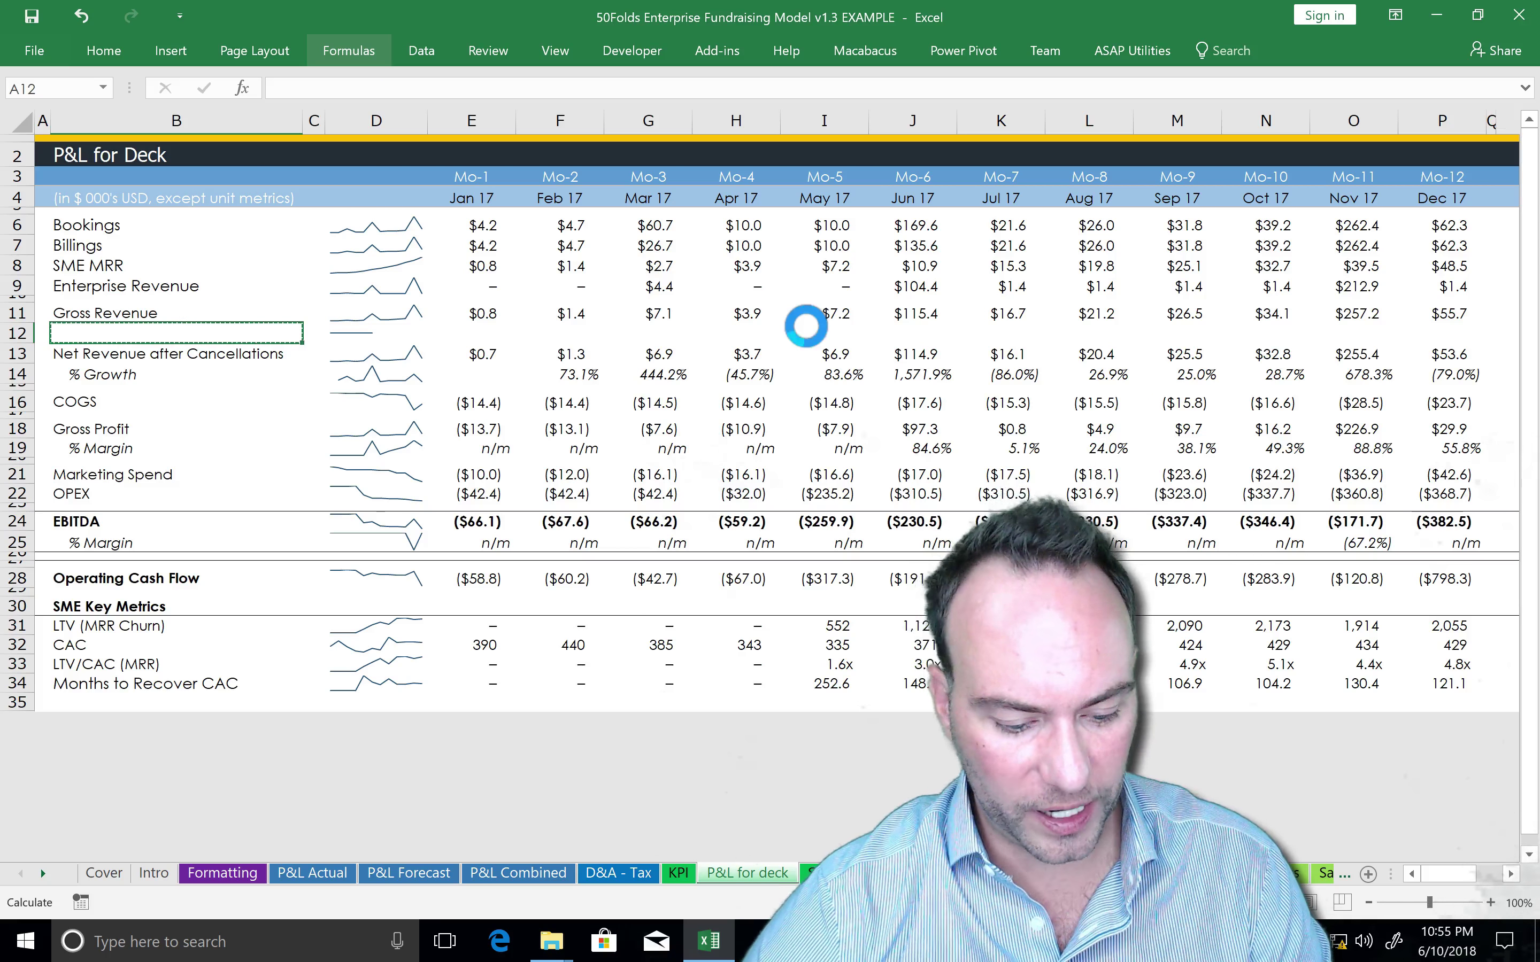
pyautogui.hotkey('ctrl', '-')
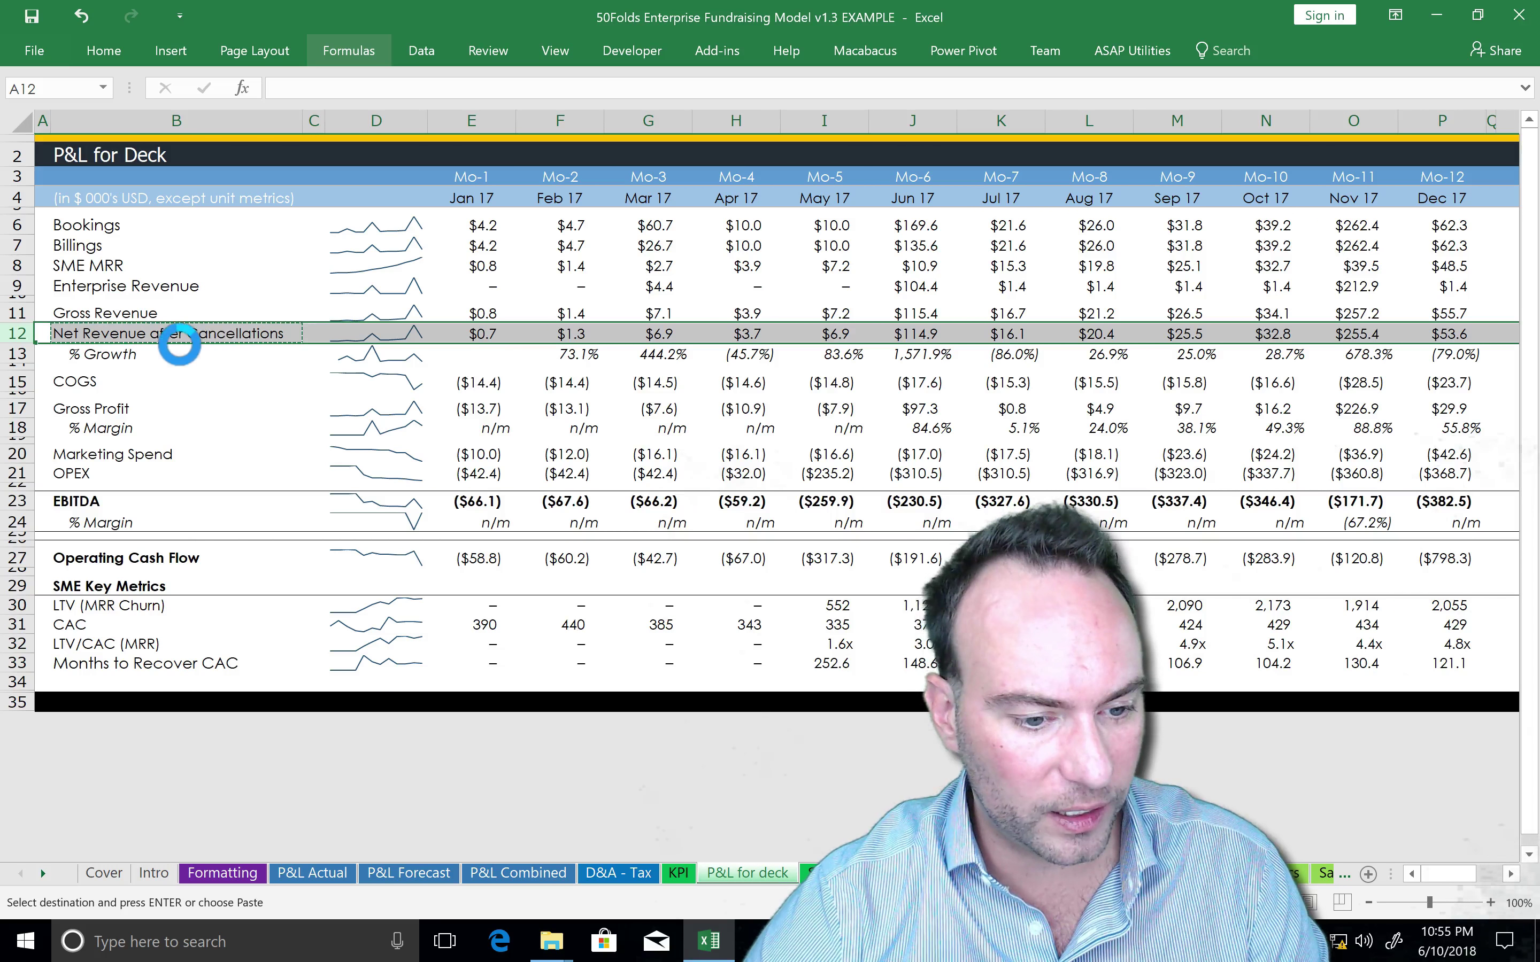
pyautogui.hotkey('ctrl', 'pageup')
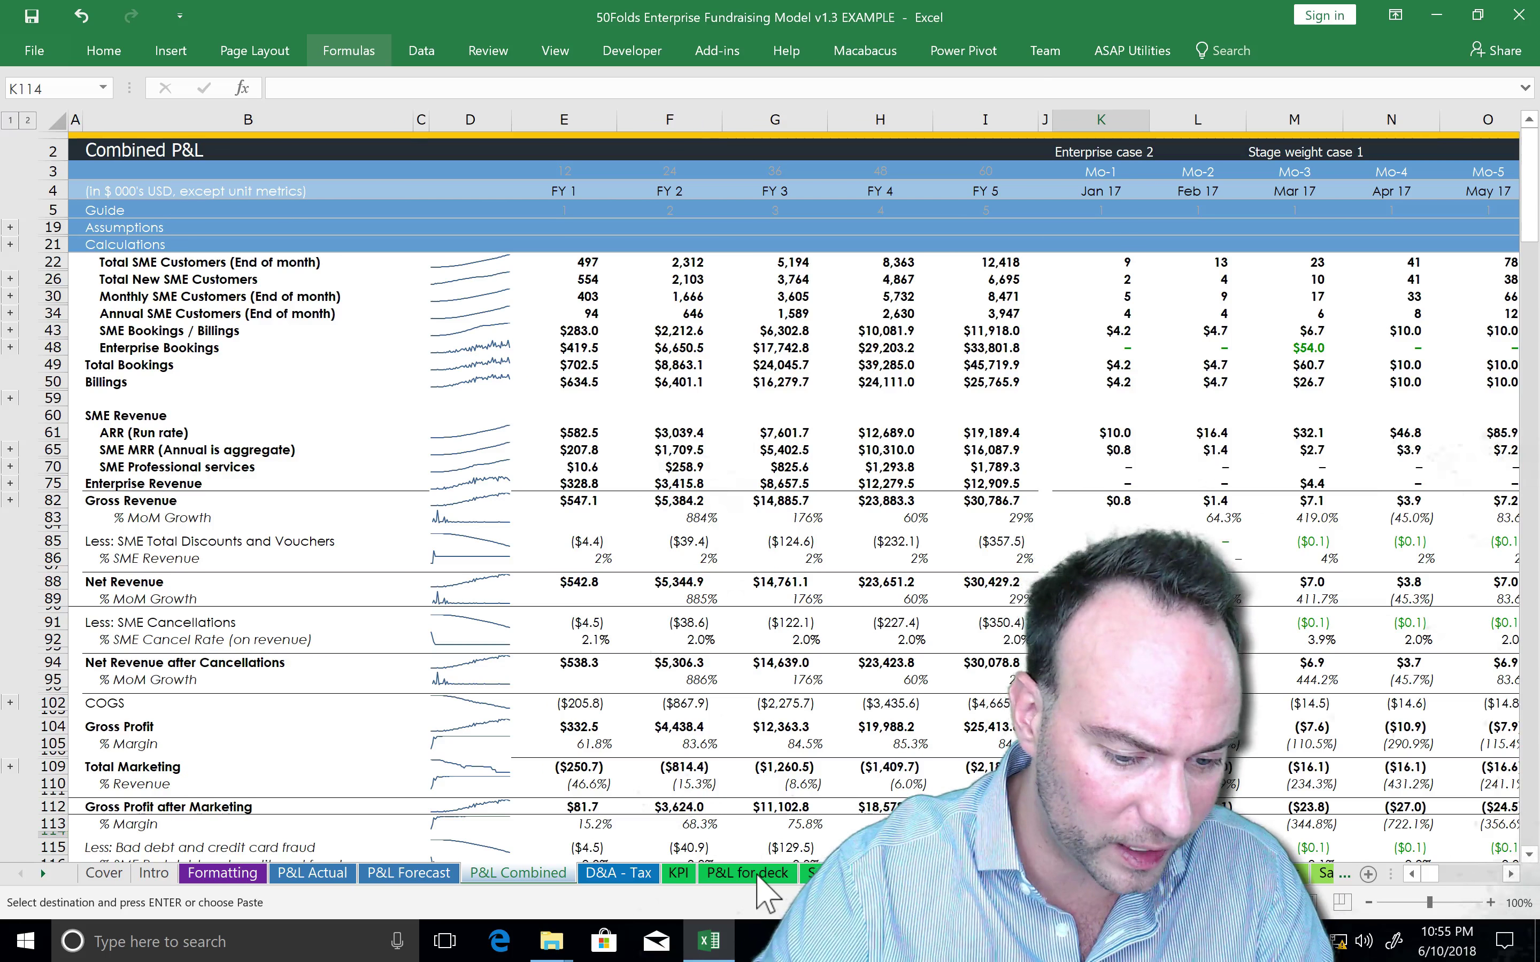
pyautogui.click(757, 879)
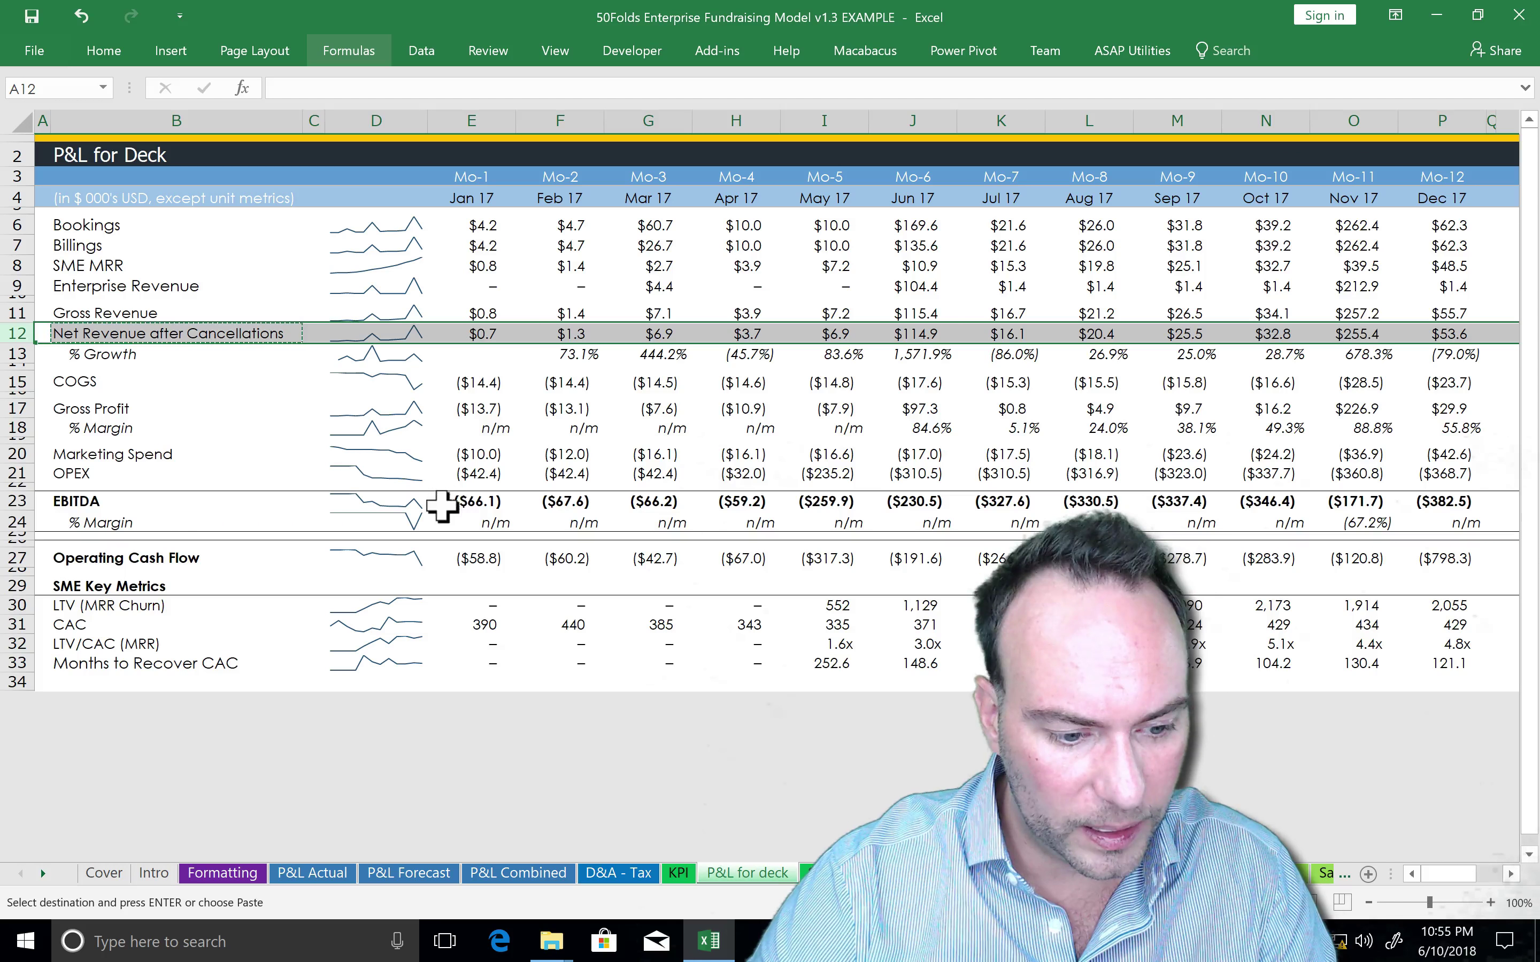
pyautogui.hotkey('ctrl', 'z')
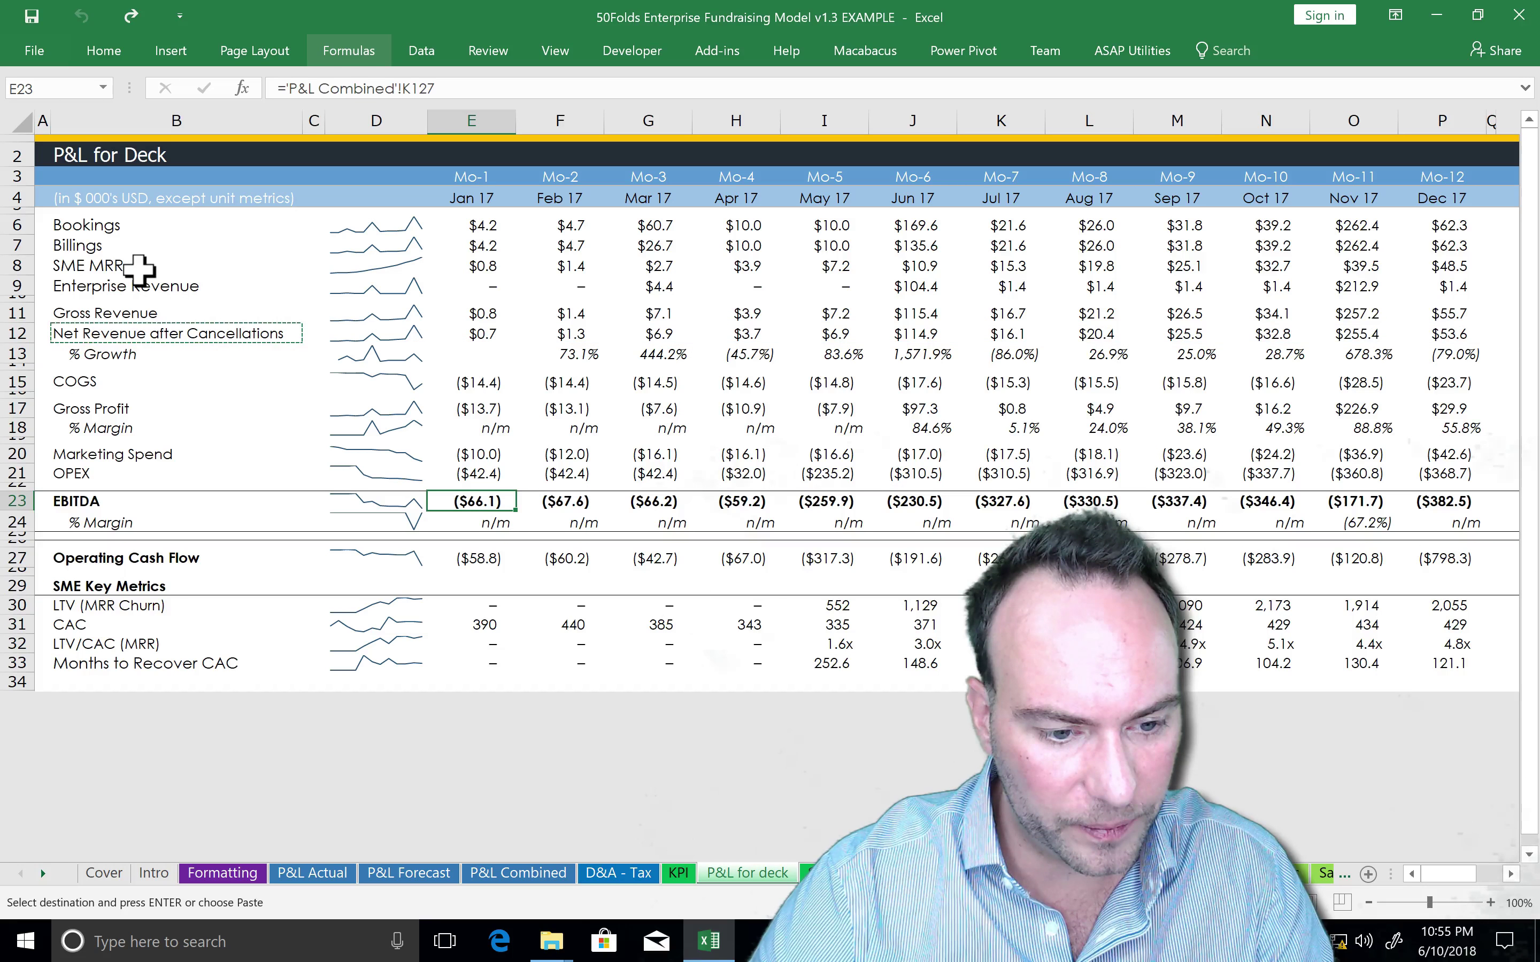
pyautogui.click(139, 271)
pyautogui.press('Left')
pyautogui.press('Up')
pyautogui.press('Up')
pyautogui.press('Up')
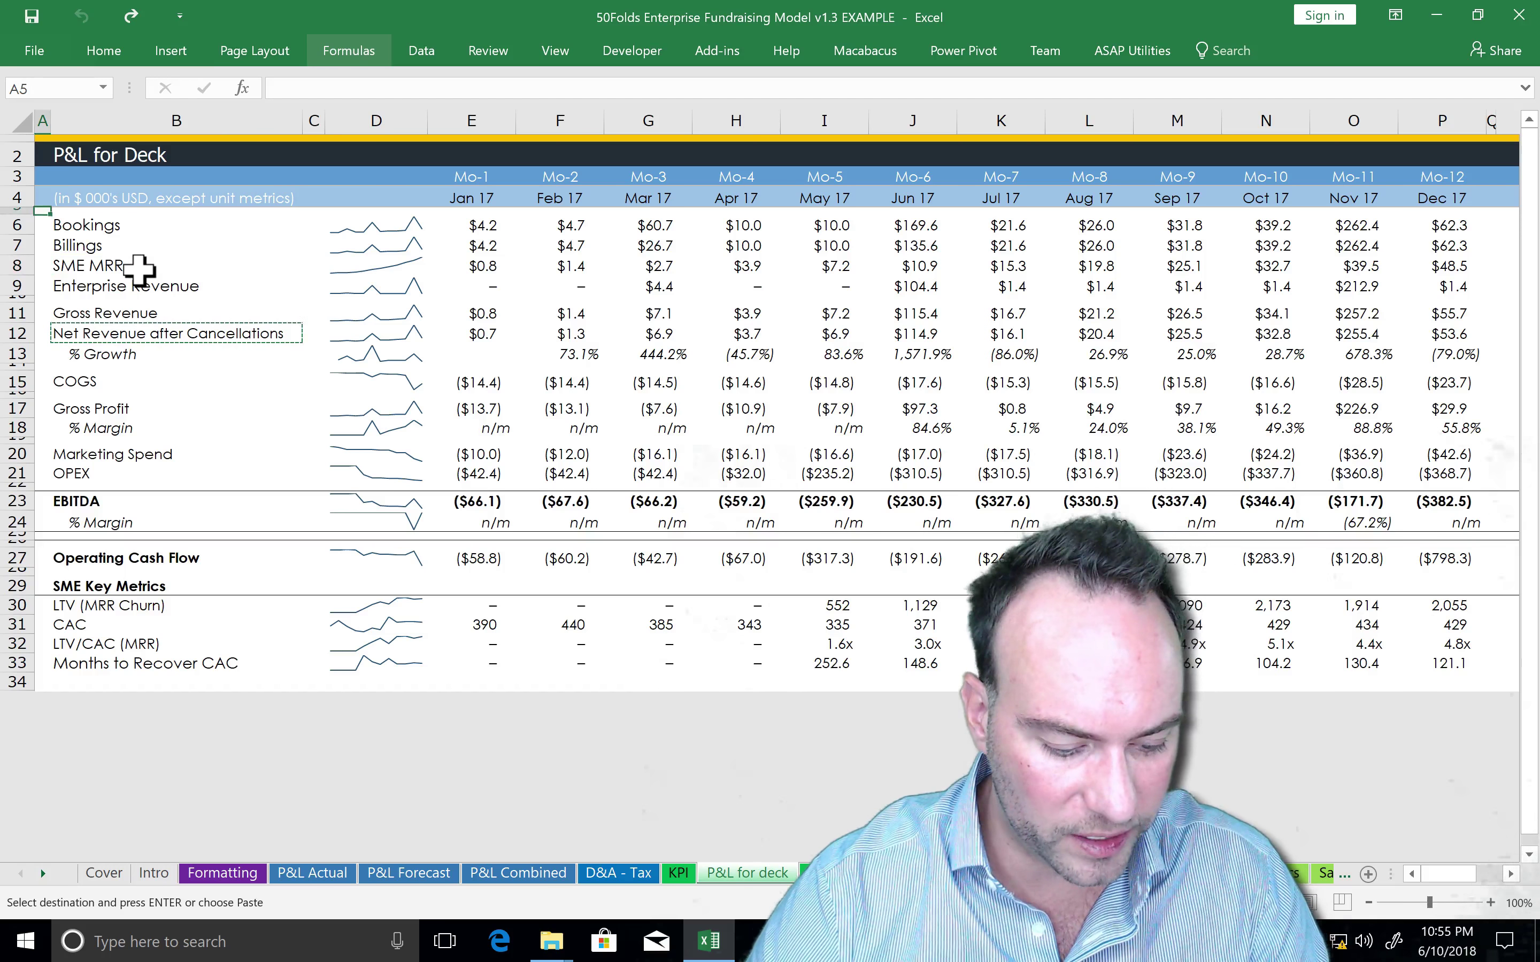
# - Return to cell A1 and move on to the Source and Uses sheet
pyautogui.press('Up')
pyautogui.press('Up')
pyautogui.press('Up')
pyautogui.press('Up')
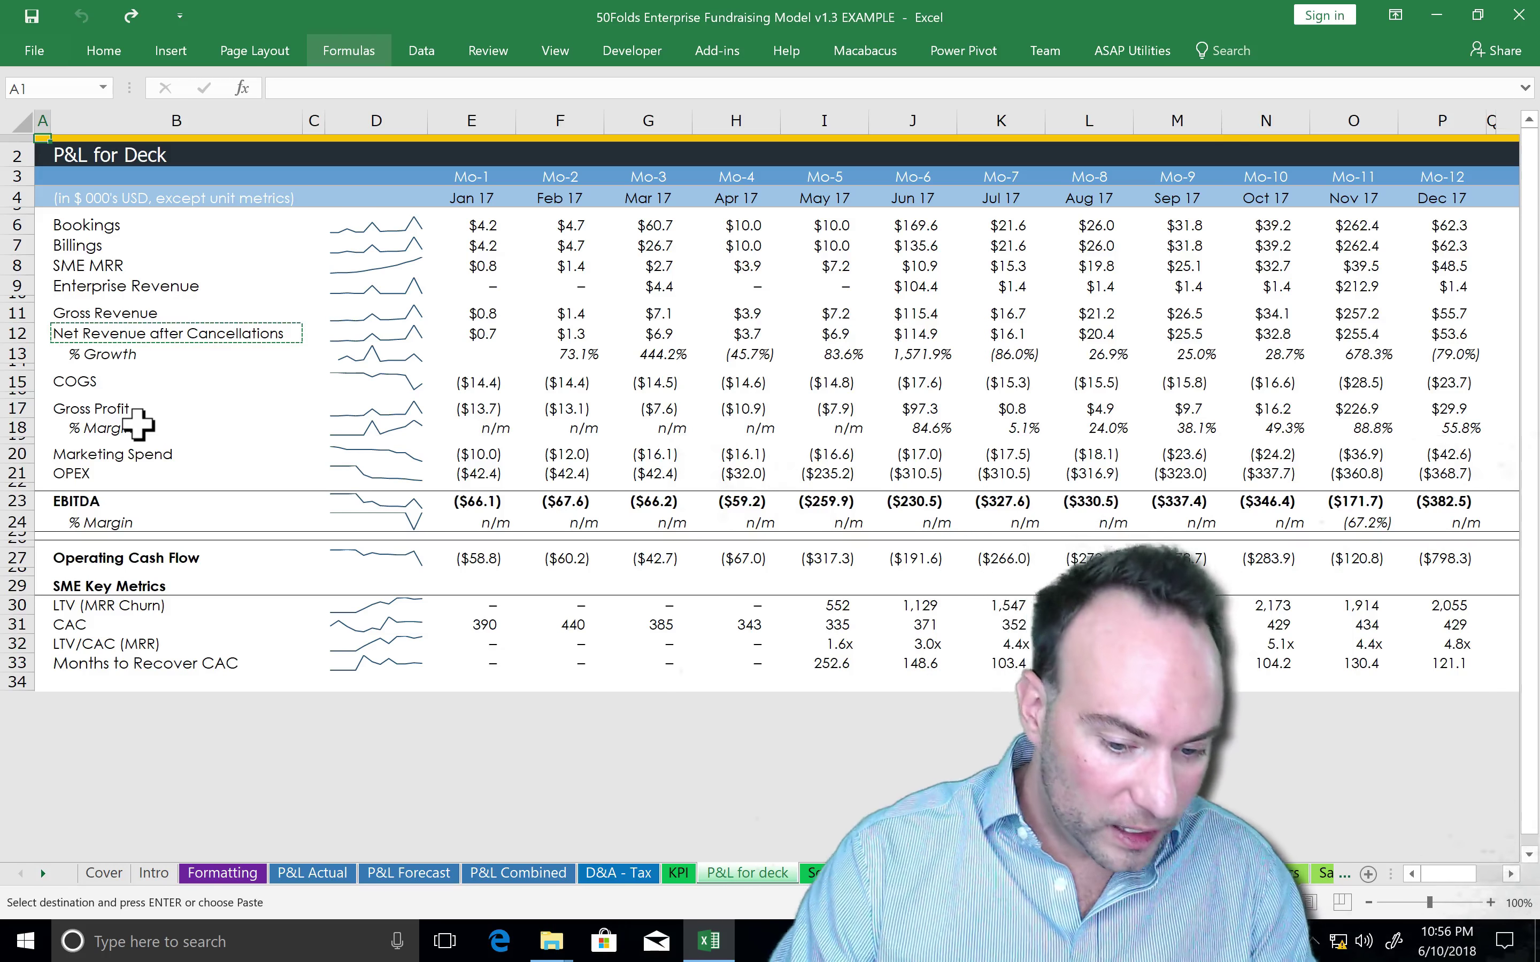
pyautogui.hotkey('ctrl', 'pagedown')
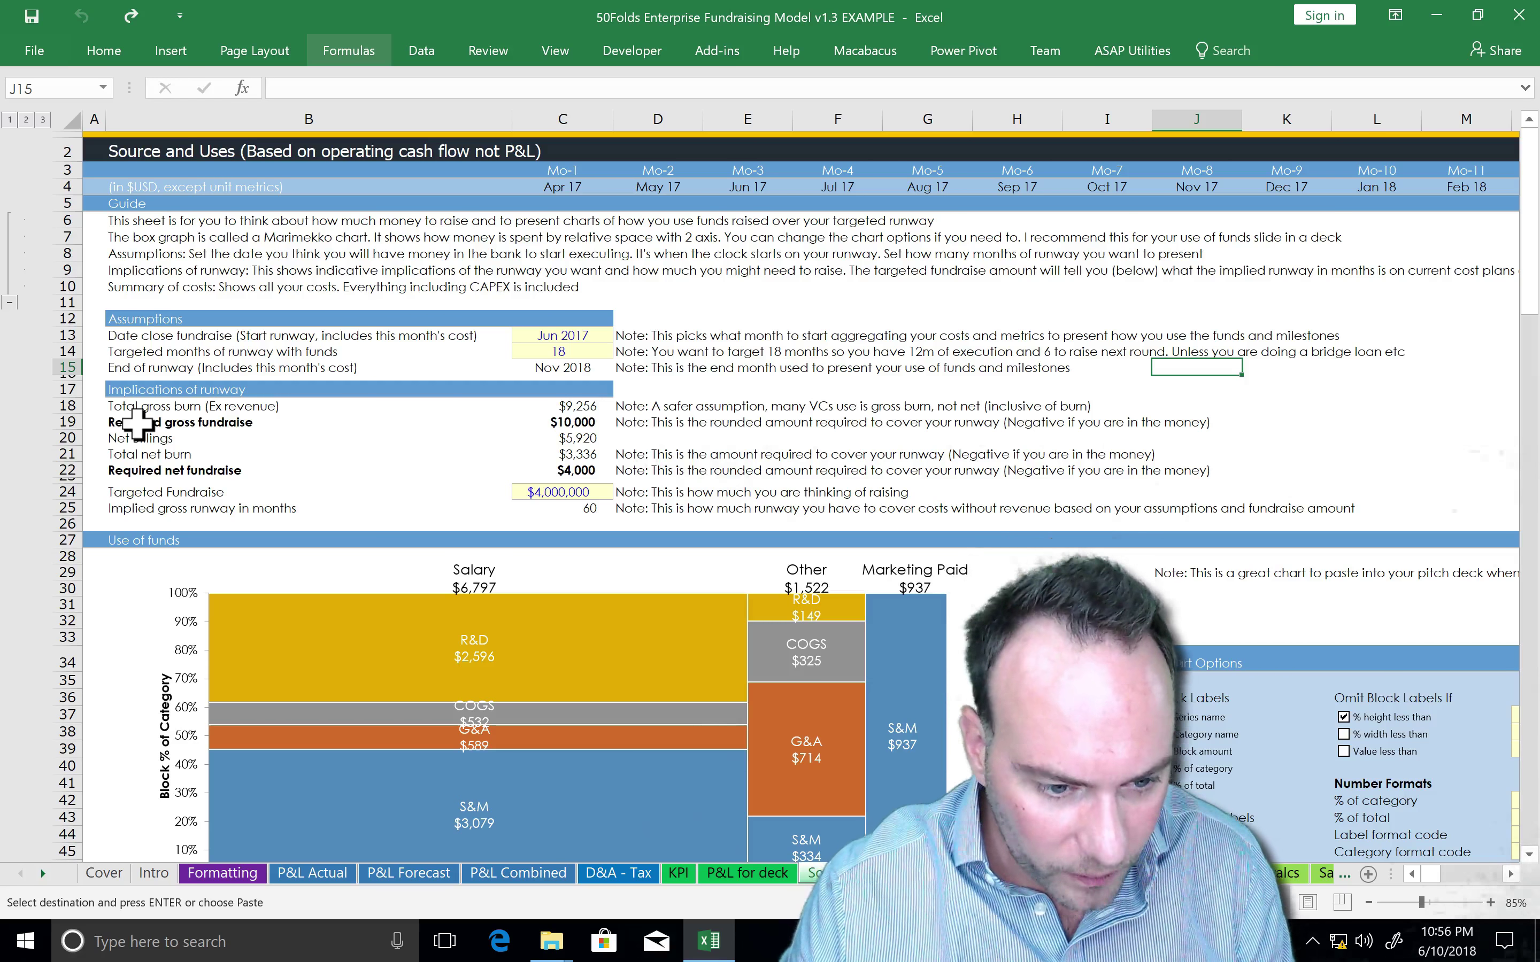
pyautogui.click(595, 341)
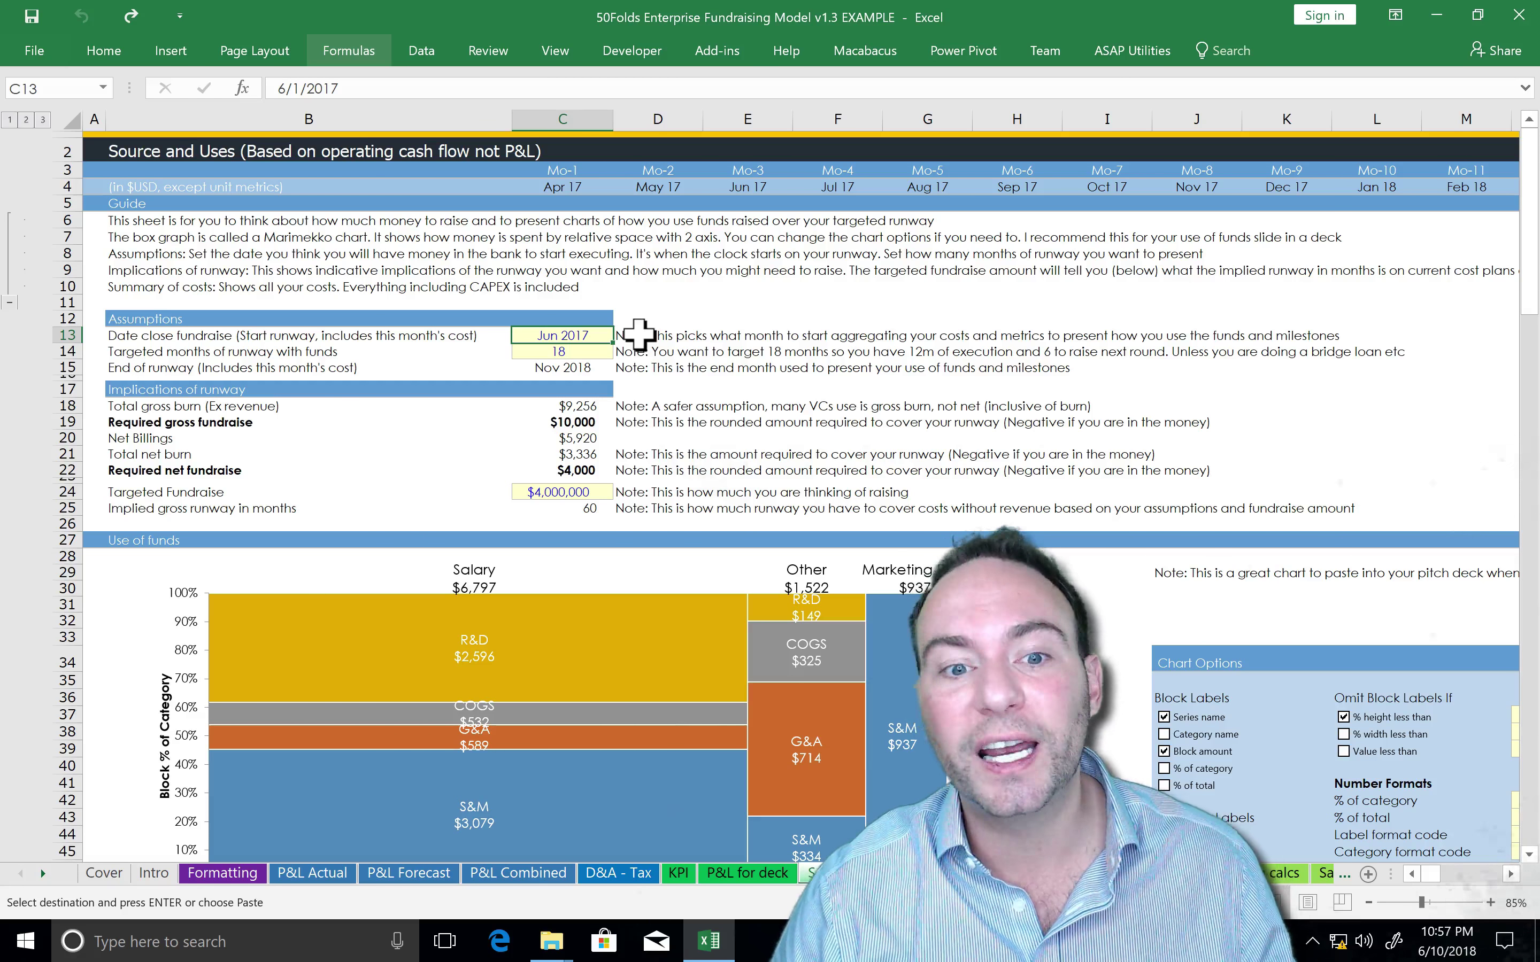
pyautogui.click(592, 356)
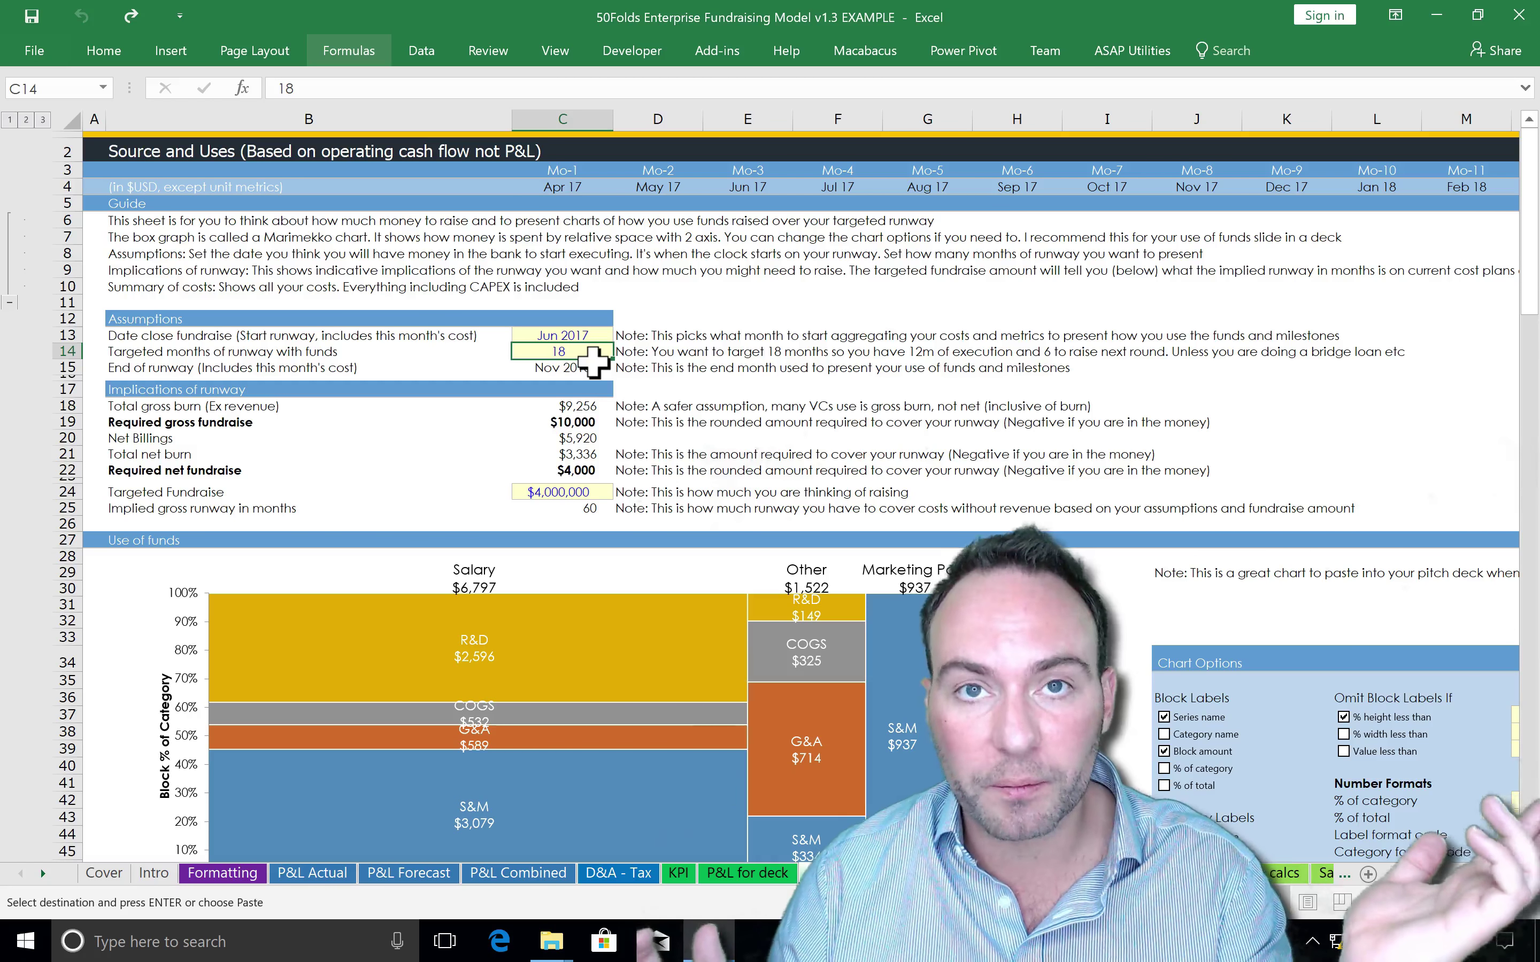
pyautogui.click(591, 439)
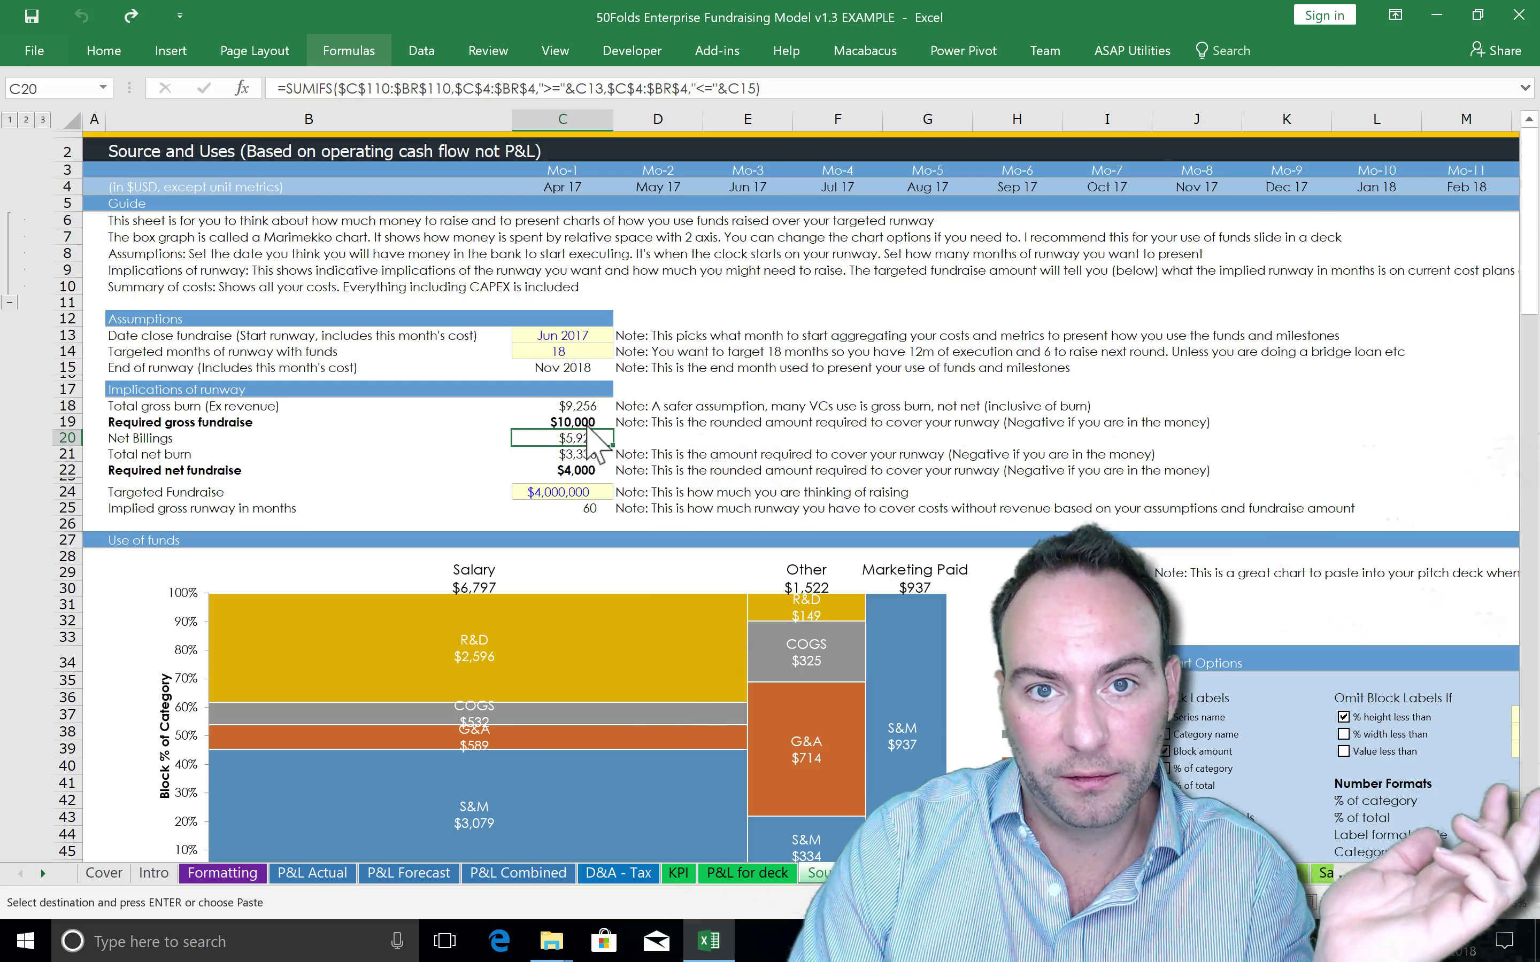
pyautogui.click(575, 475)
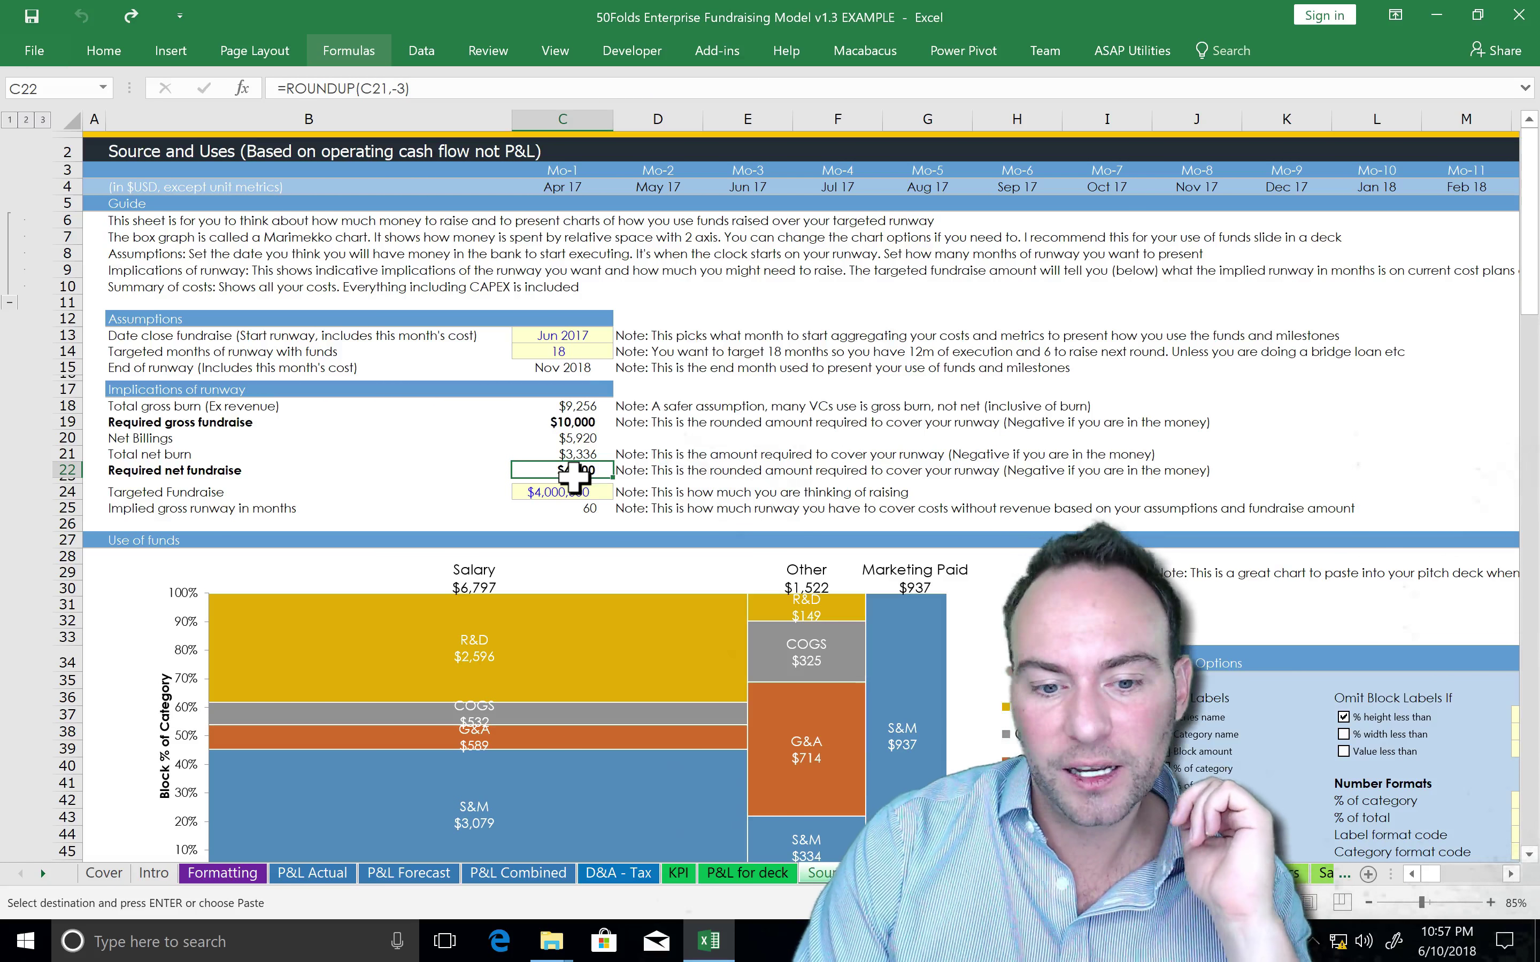
pyautogui.click(574, 379)
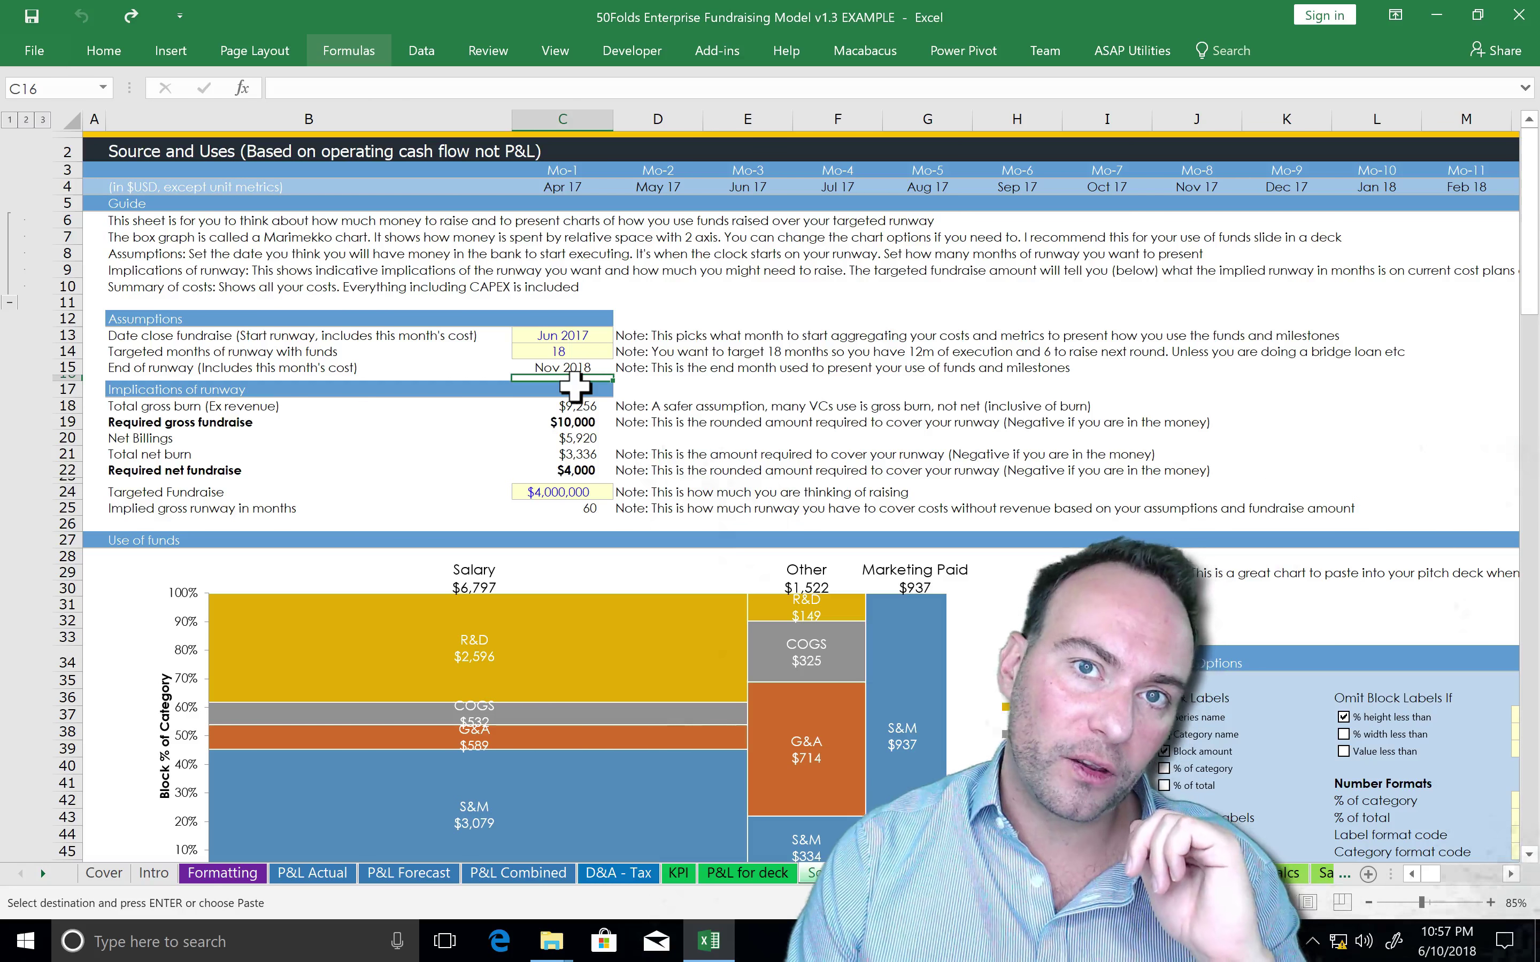
pyautogui.press('Up')
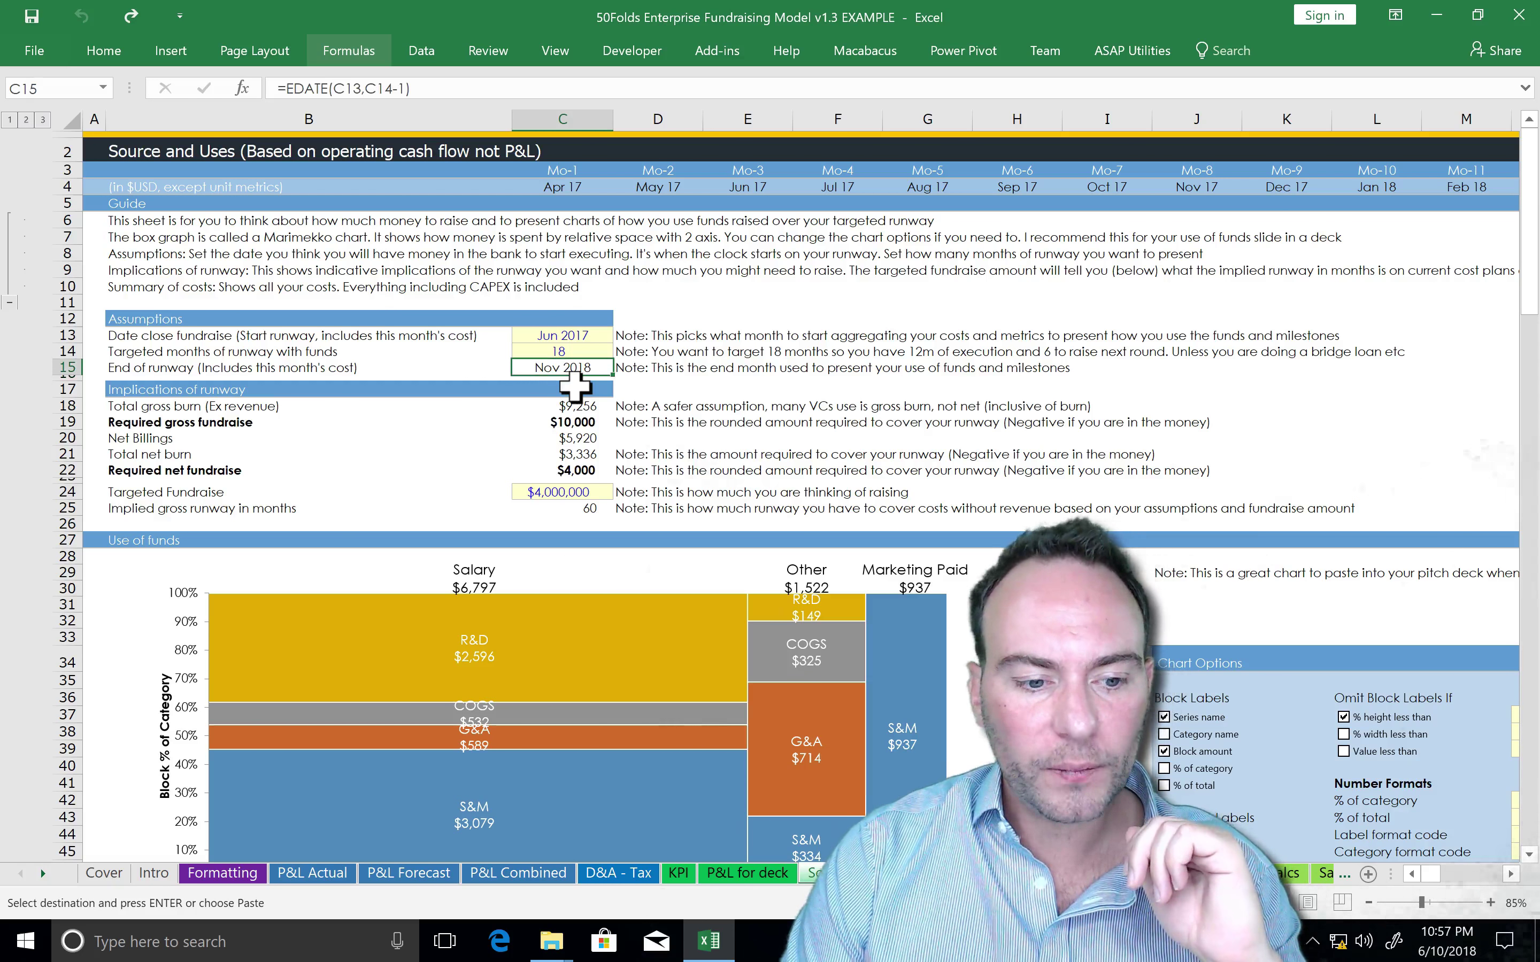
pyautogui.click(592, 357)
pyautogui.click(580, 335)
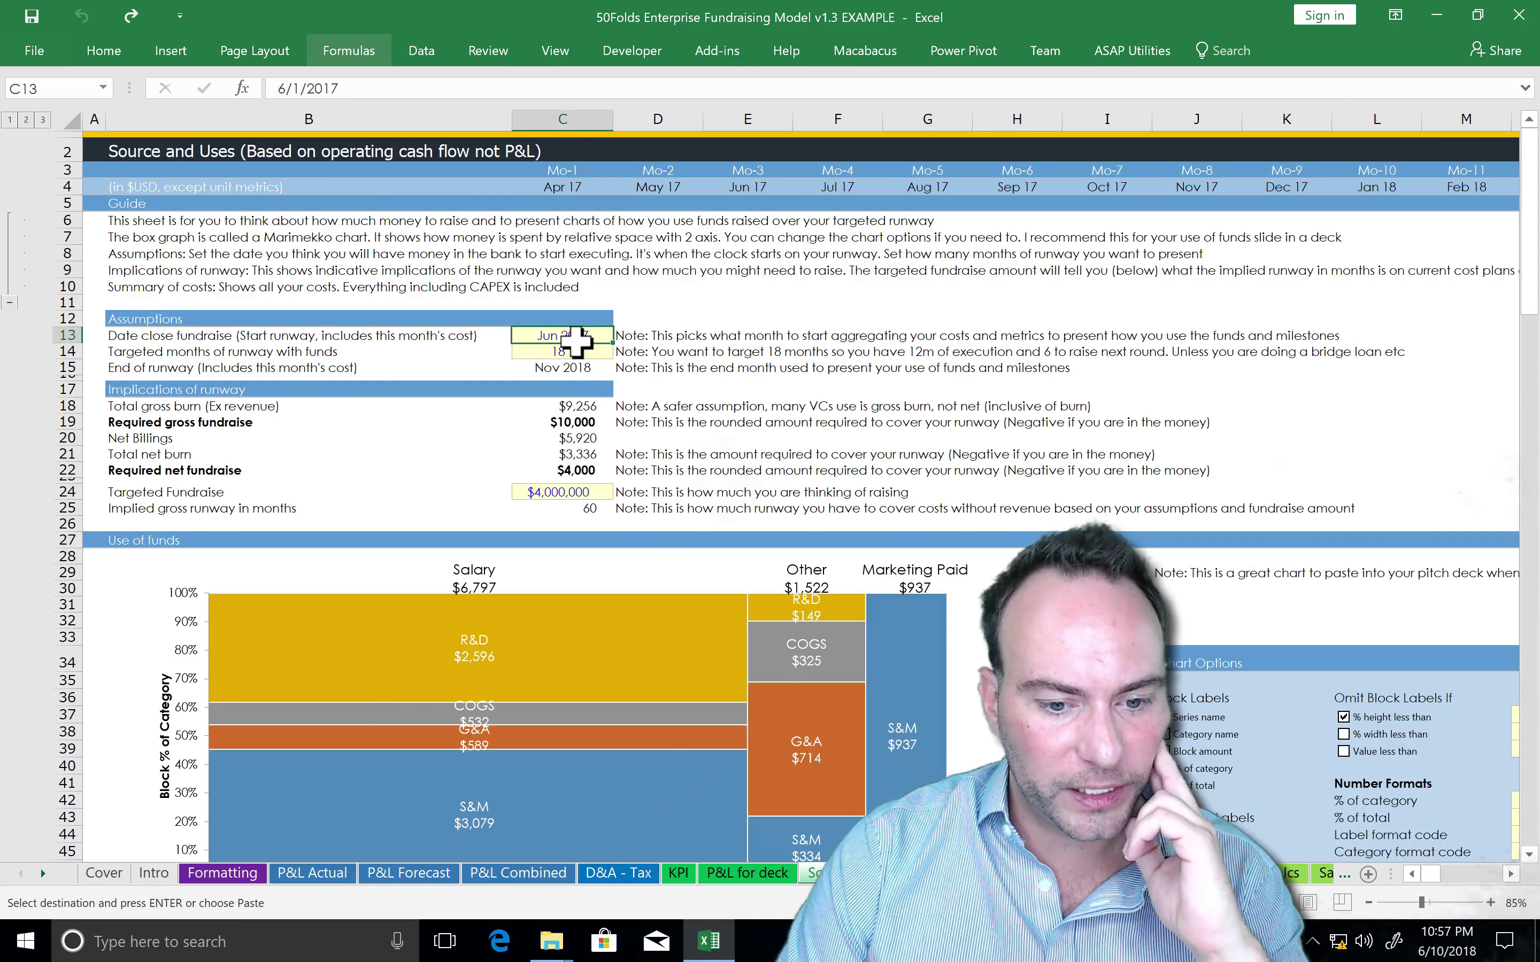
pyautogui.click(582, 406)
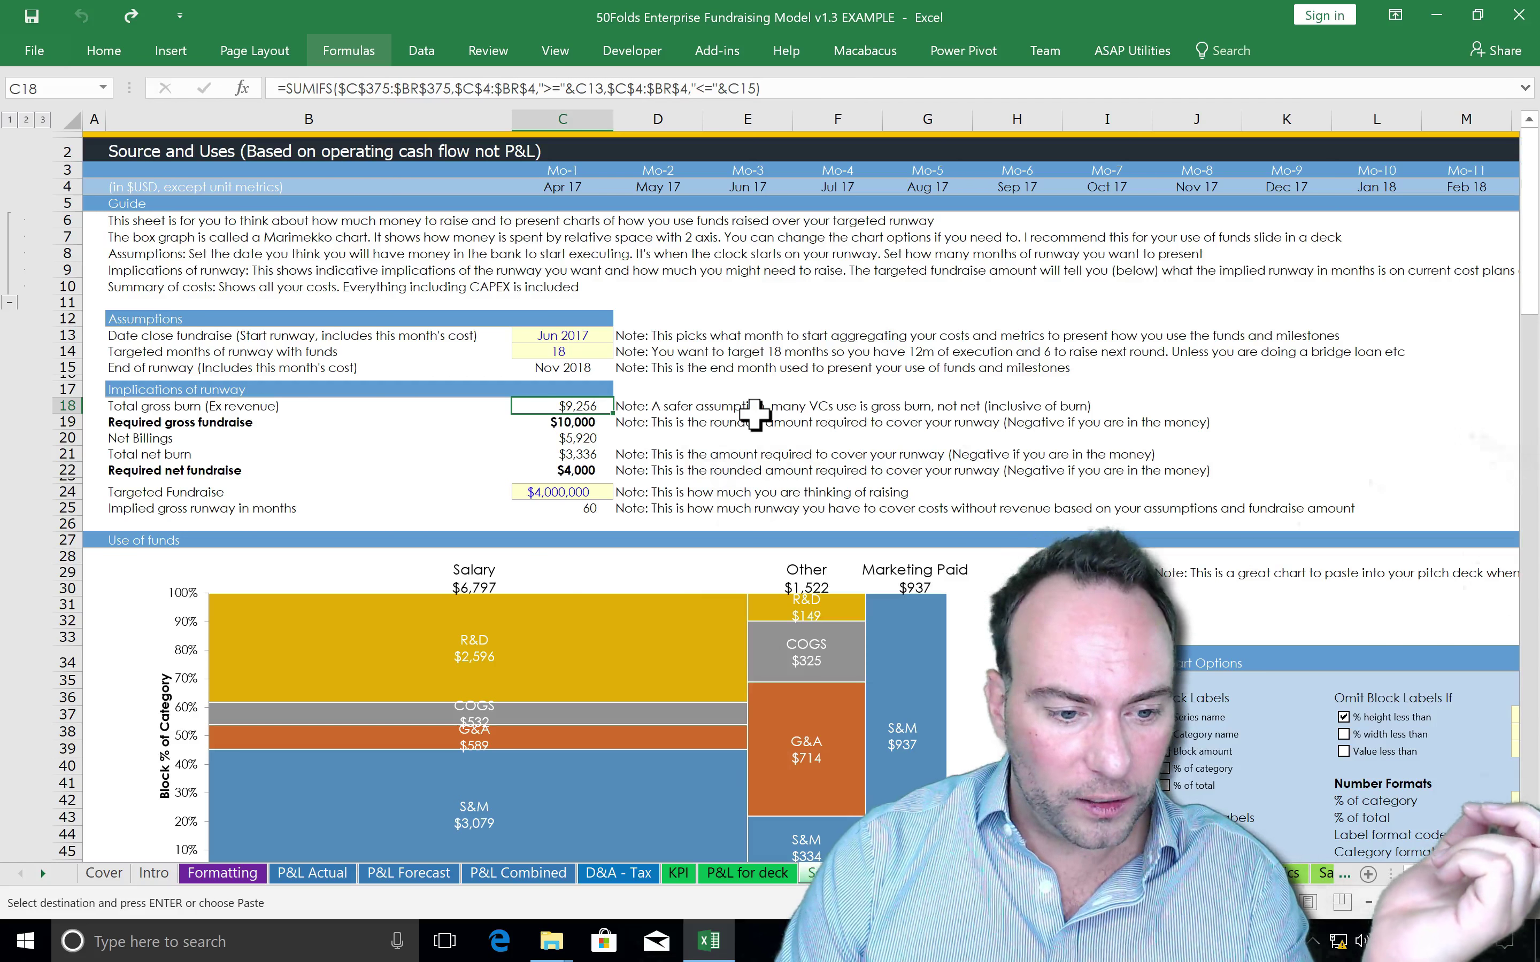
pyautogui.press('Down')
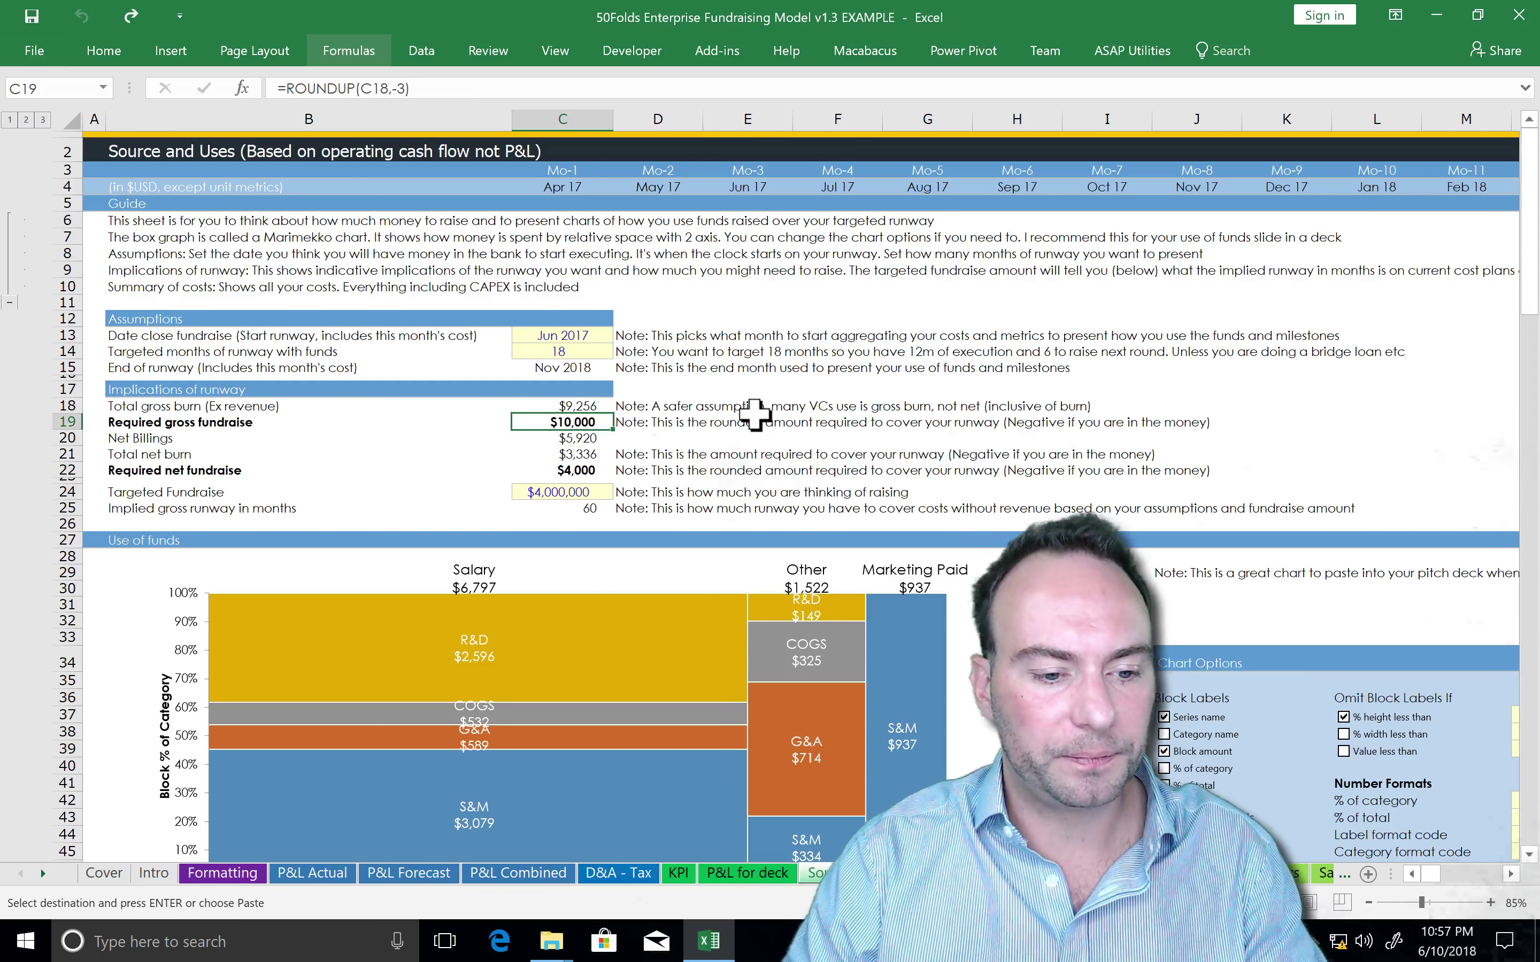
pyautogui.press('Down')
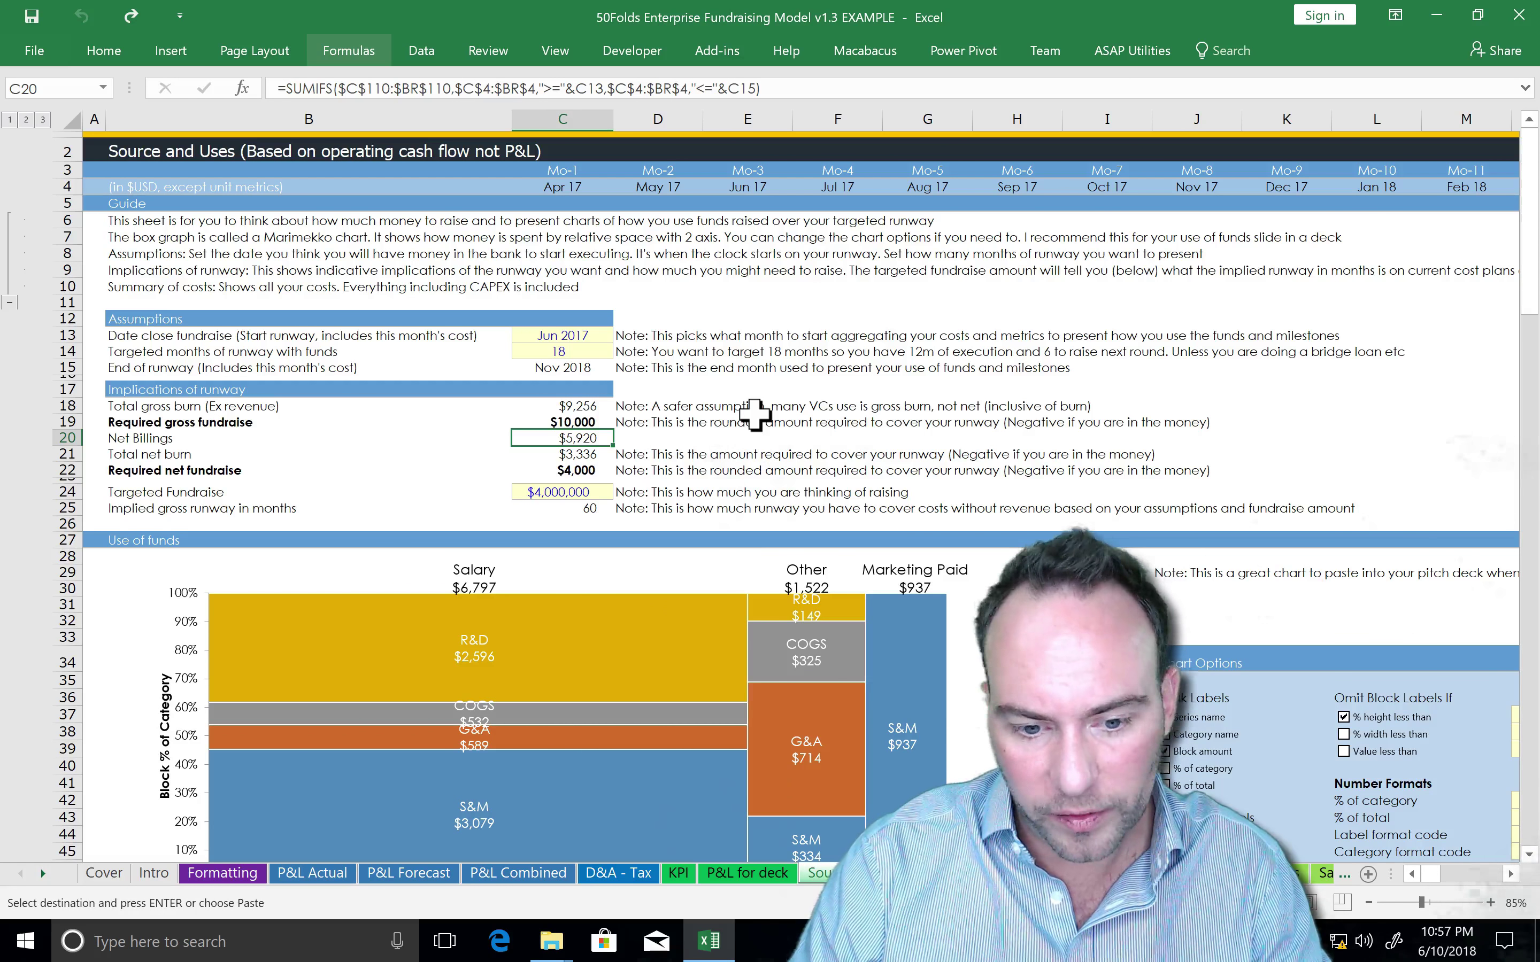
pyautogui.press('Down')
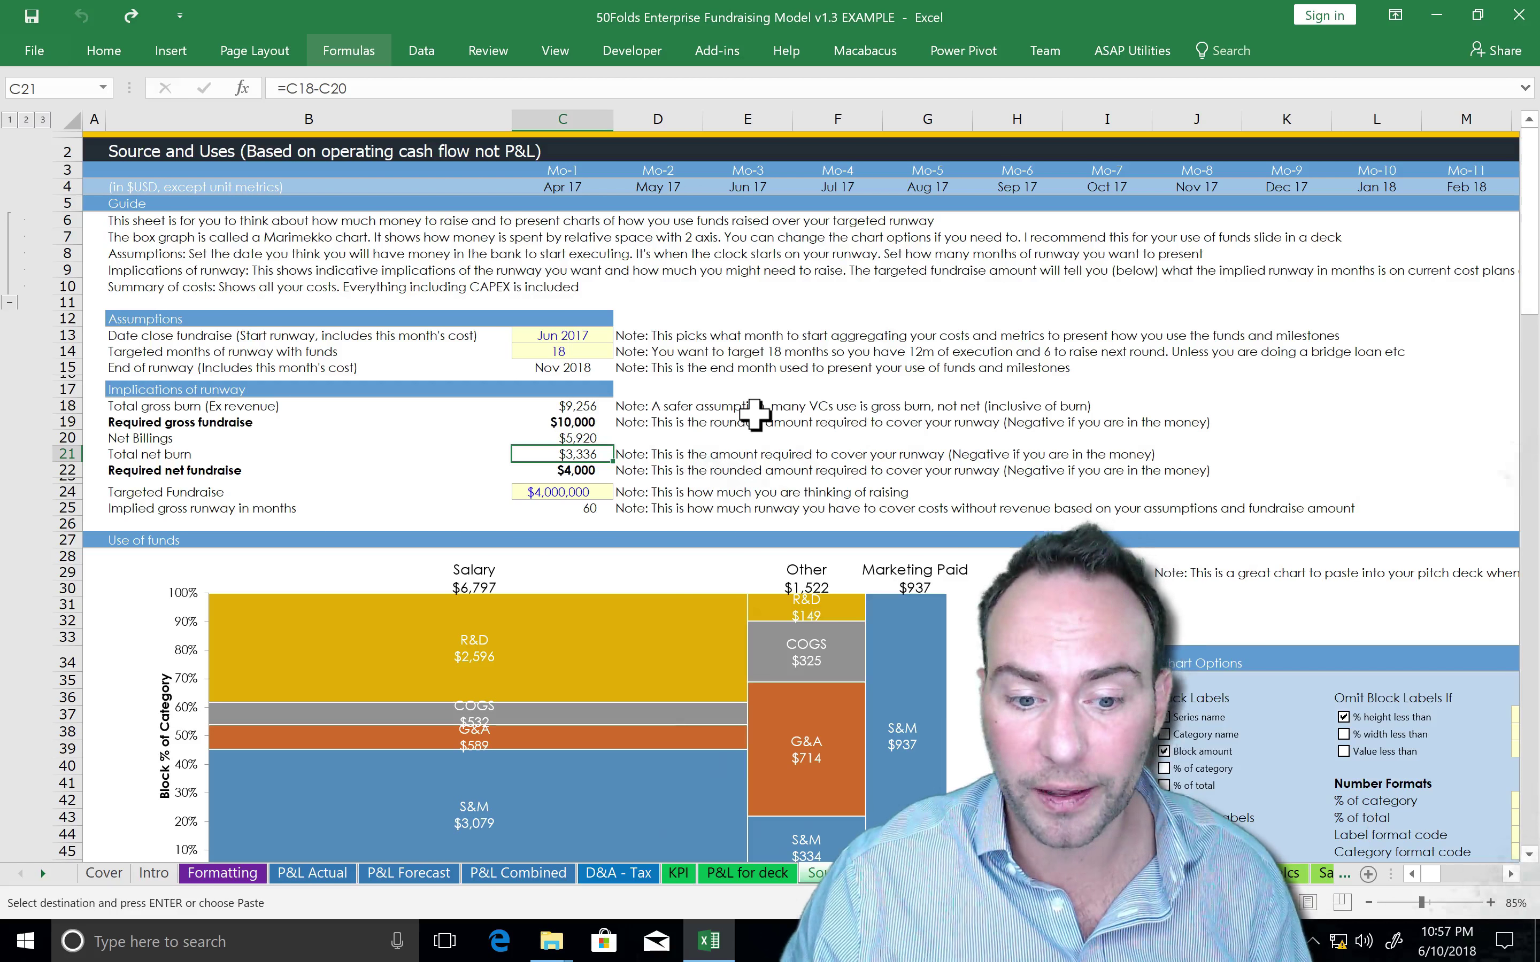
pyautogui.press('Down')
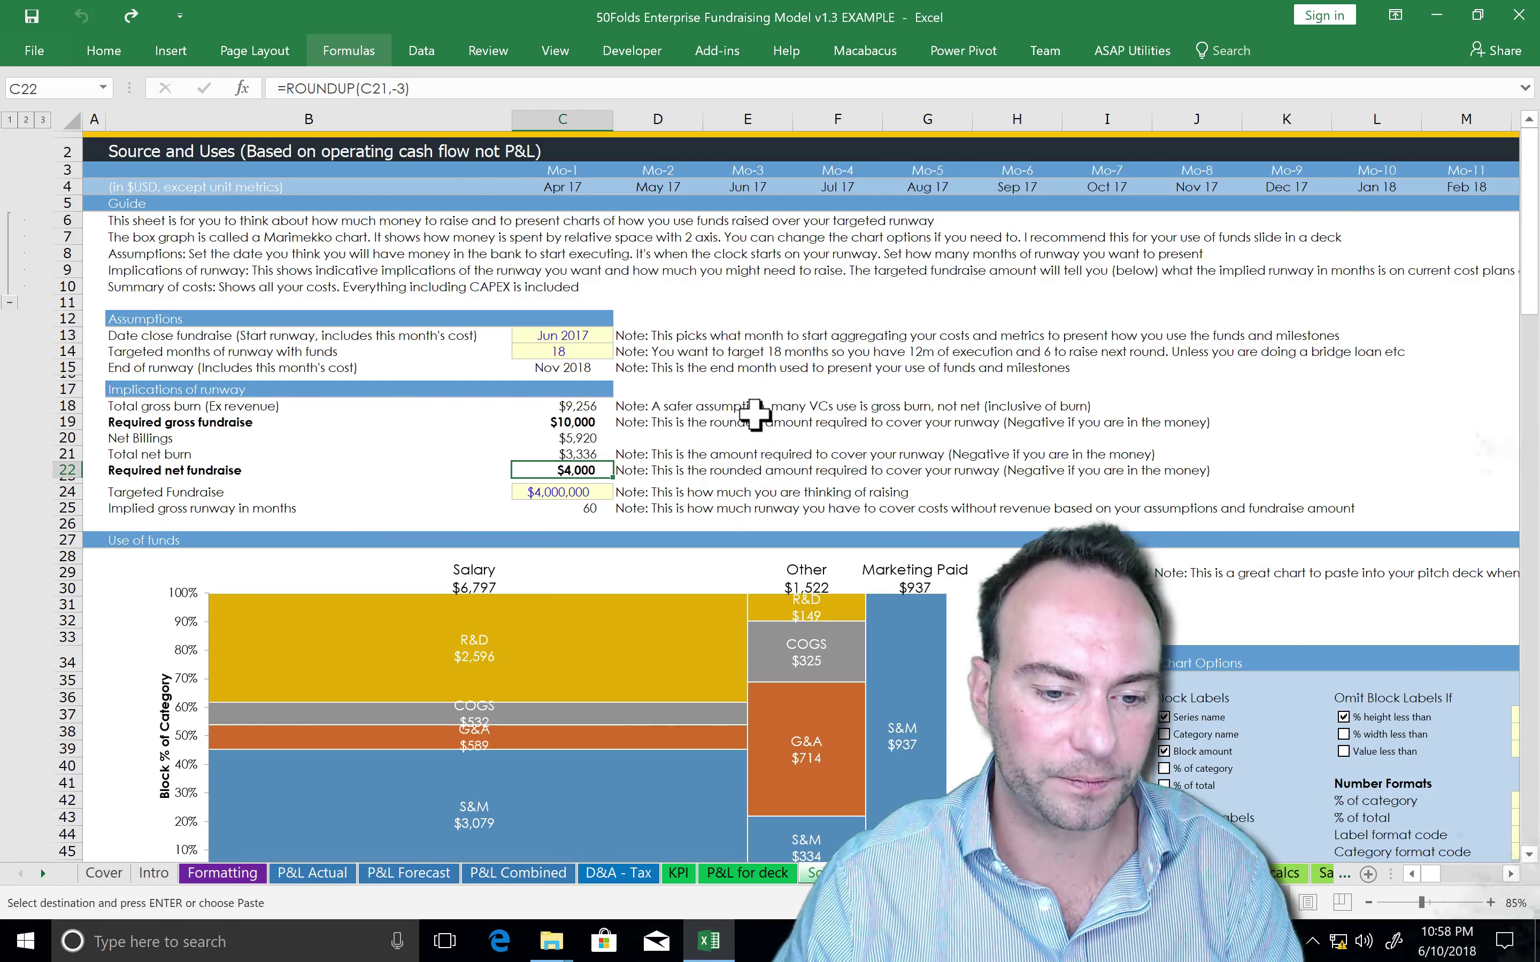
pyautogui.press('Down')
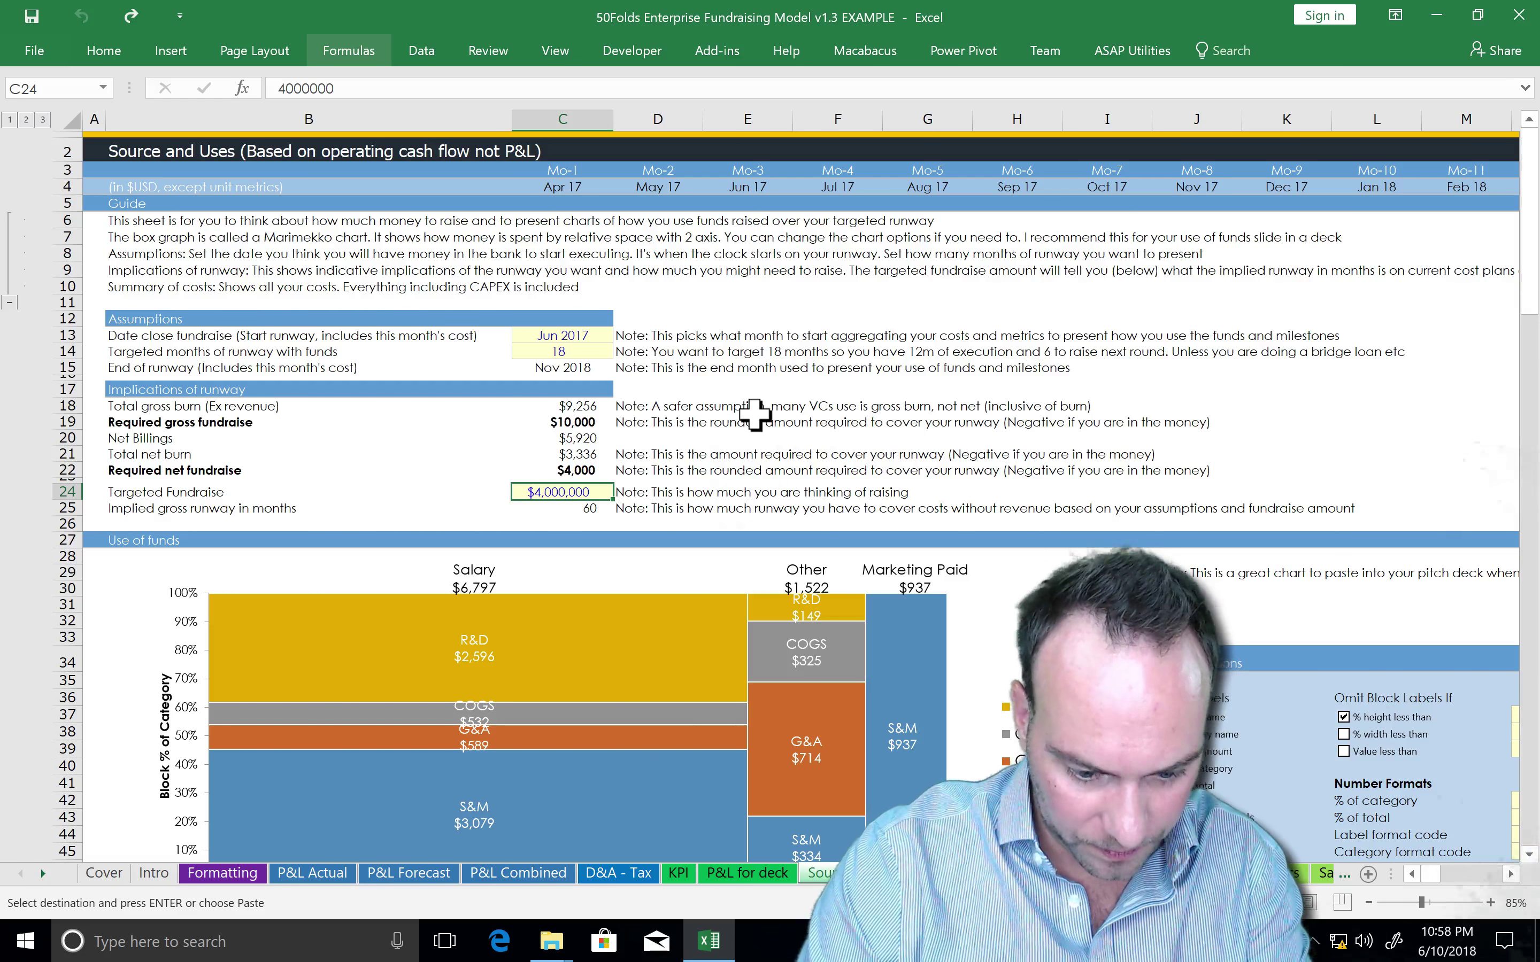
# - Enter 4000 as the Targeted Fundraise in C24, cutting implied gross runway to 10 months
pyautogui.write('4000')
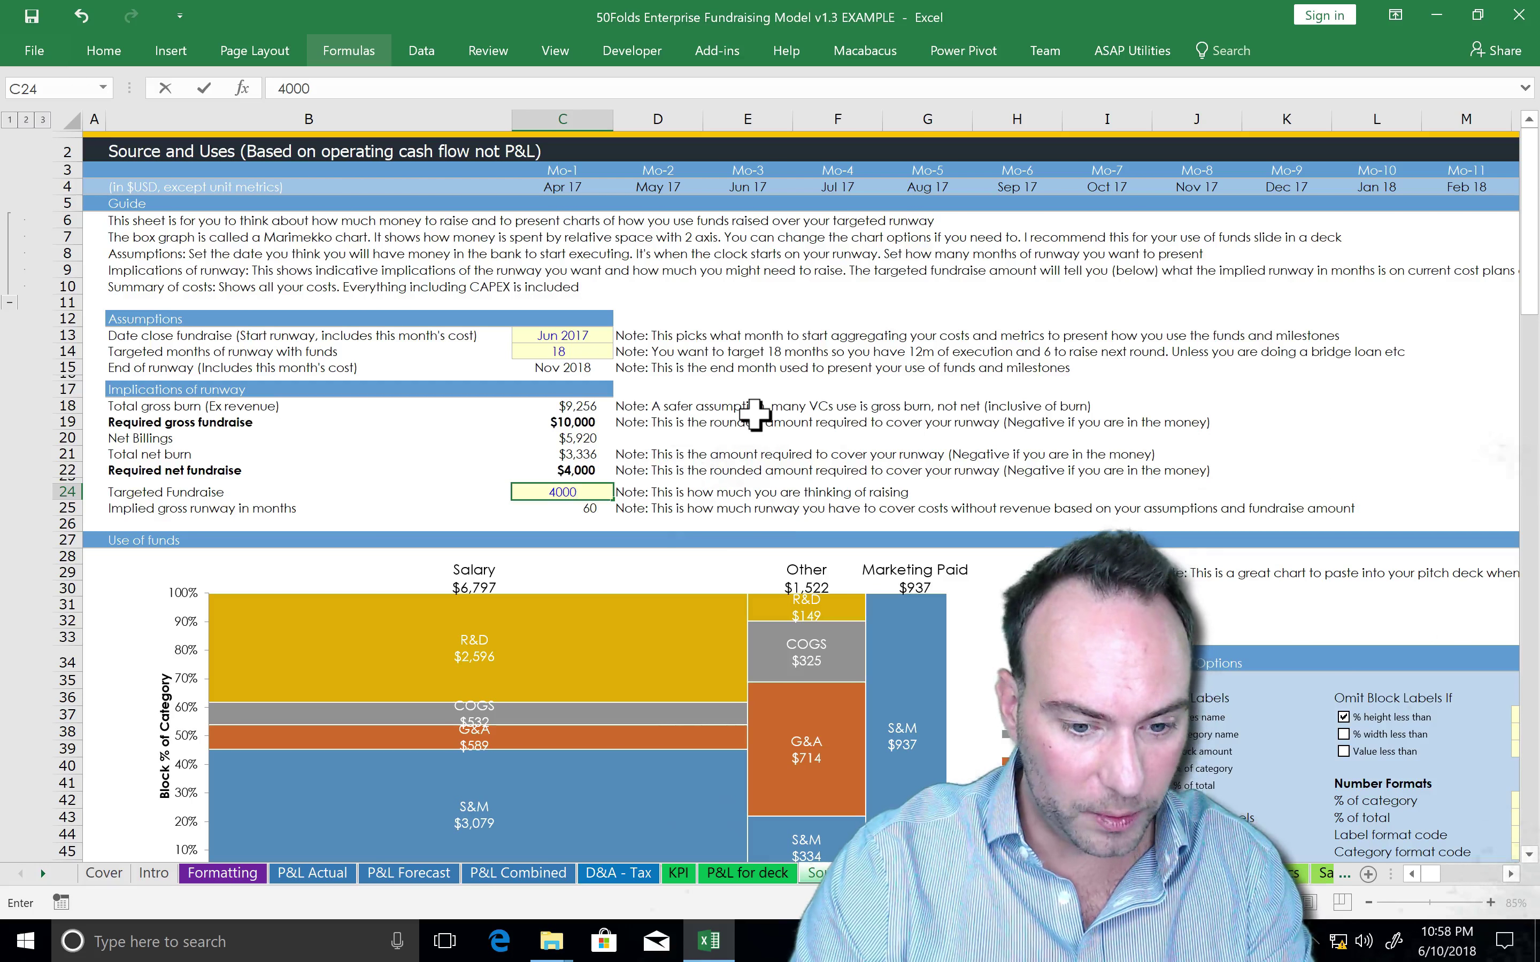
pyautogui.press('Return')
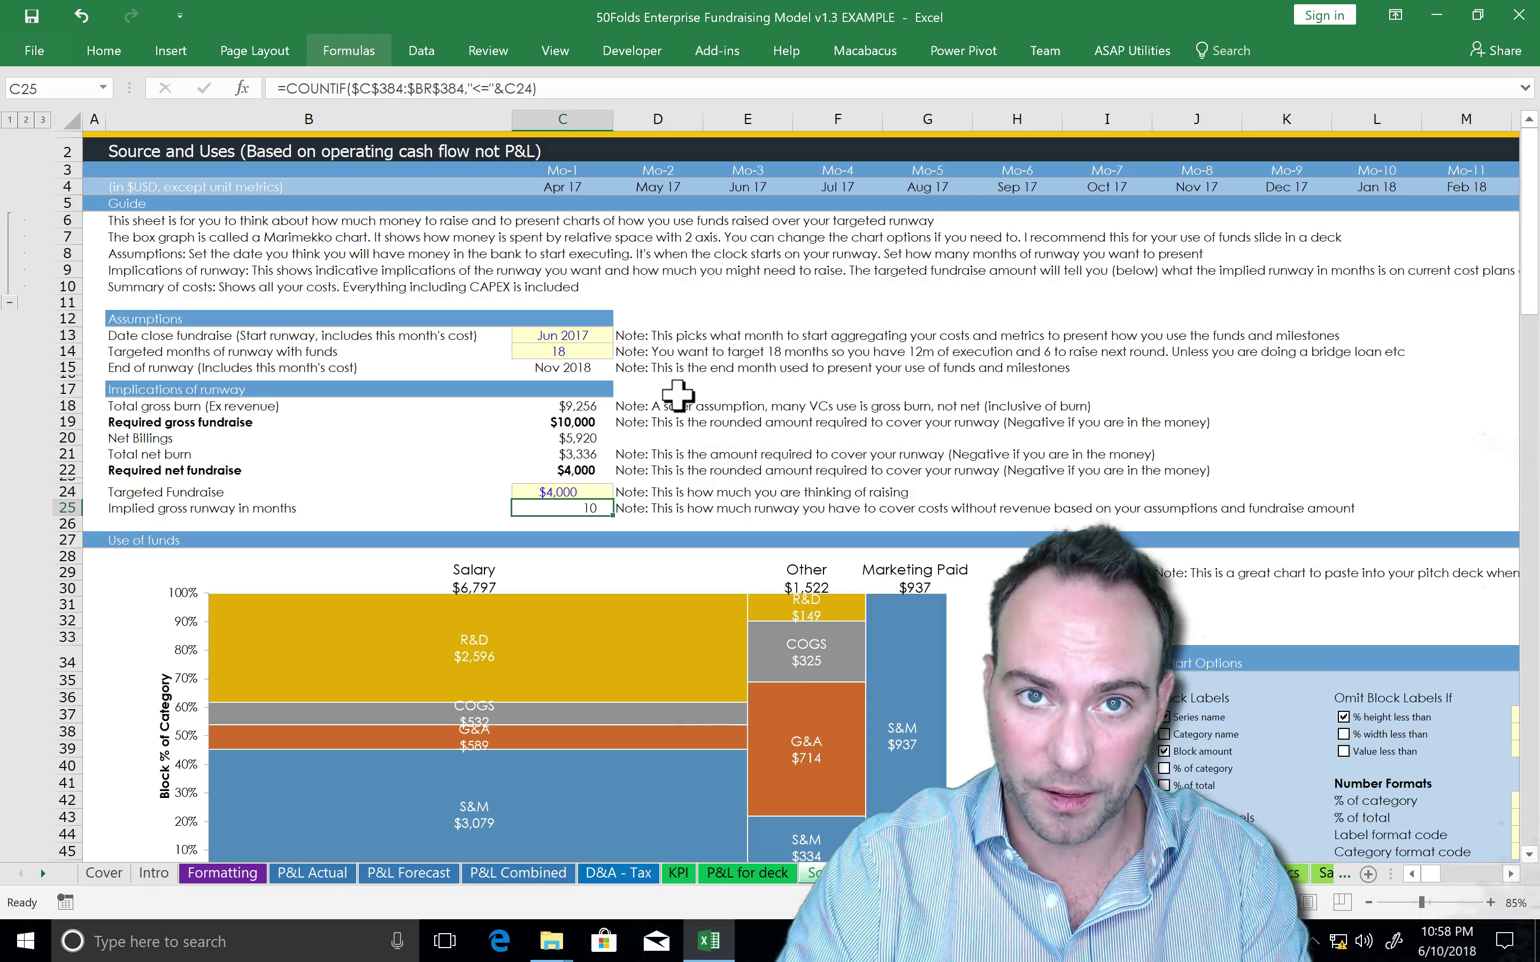
pyautogui.press('Up')
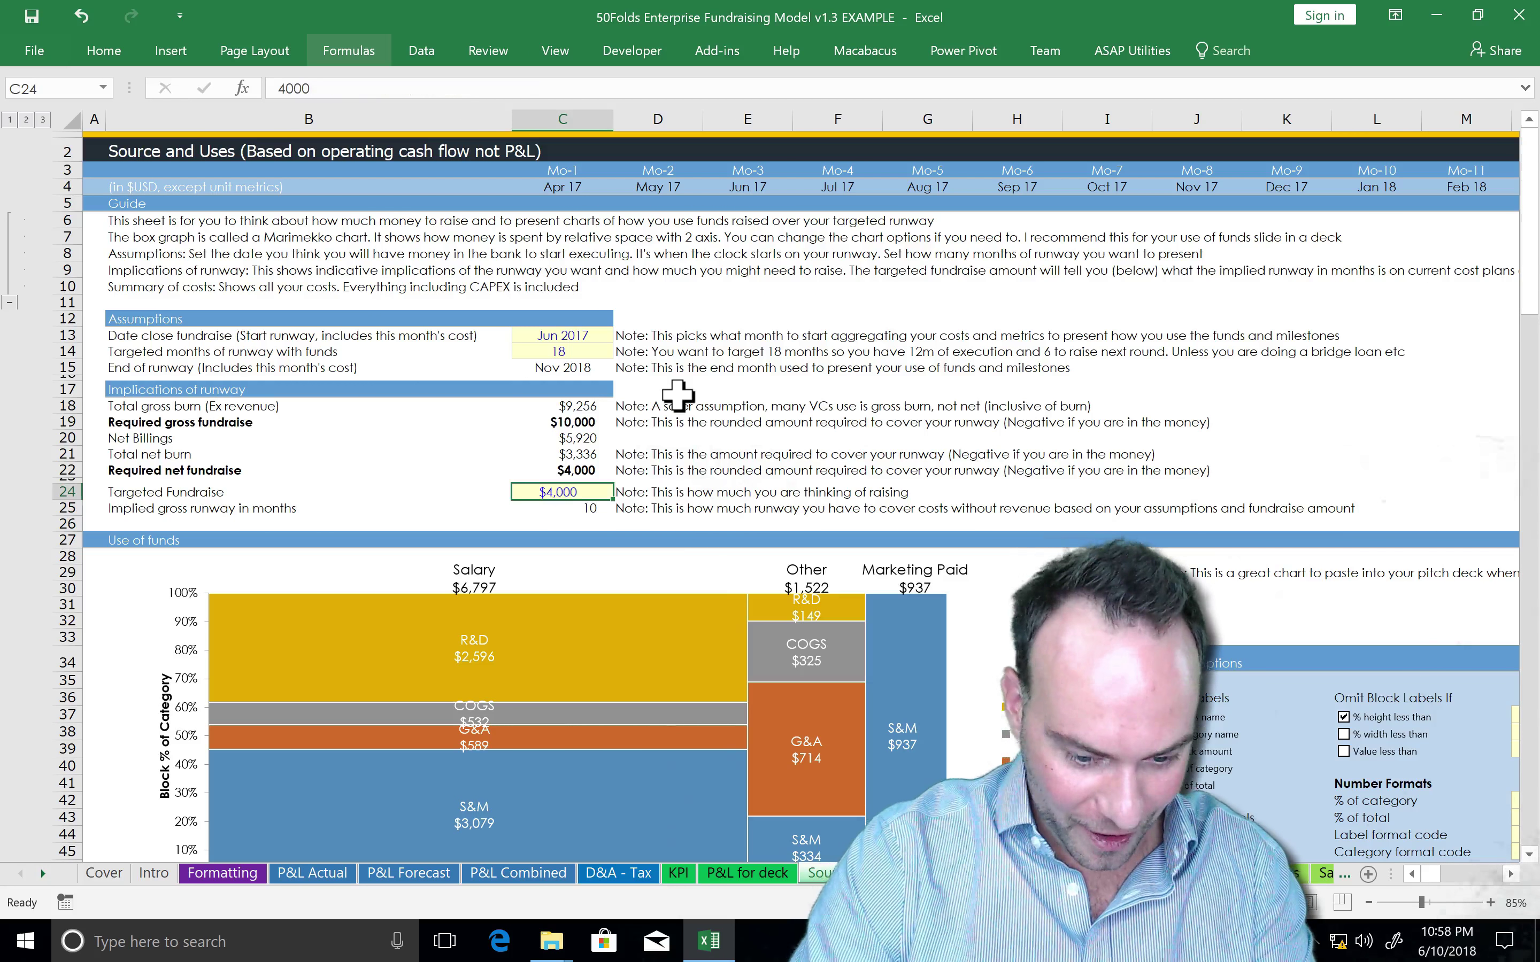
pyautogui.write('4000')
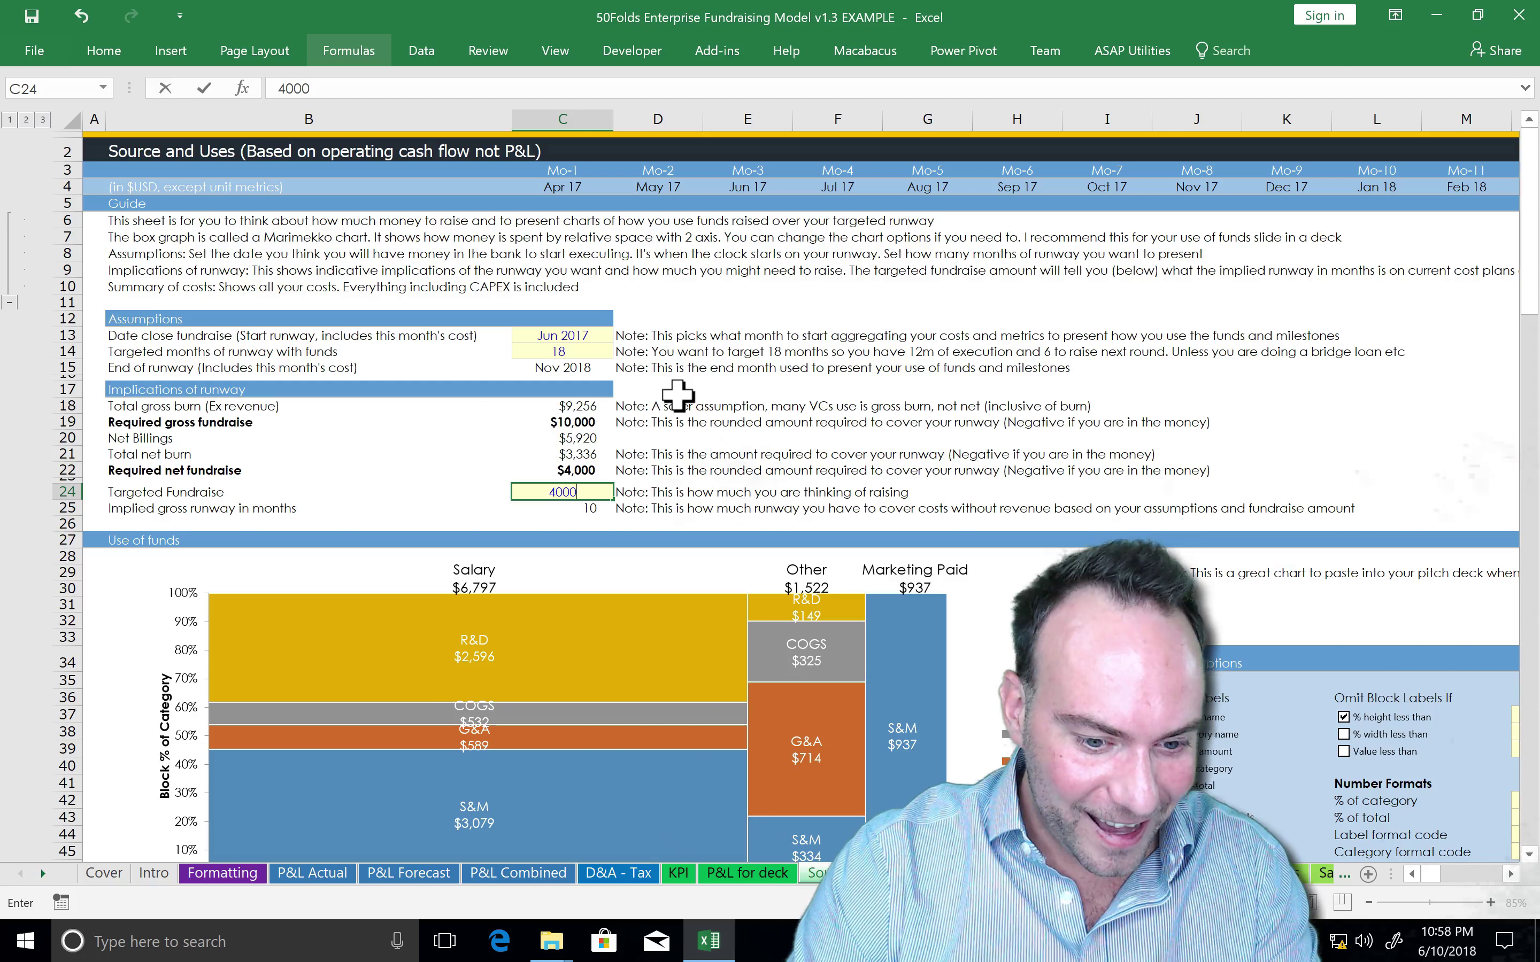
pyautogui.press('Return')
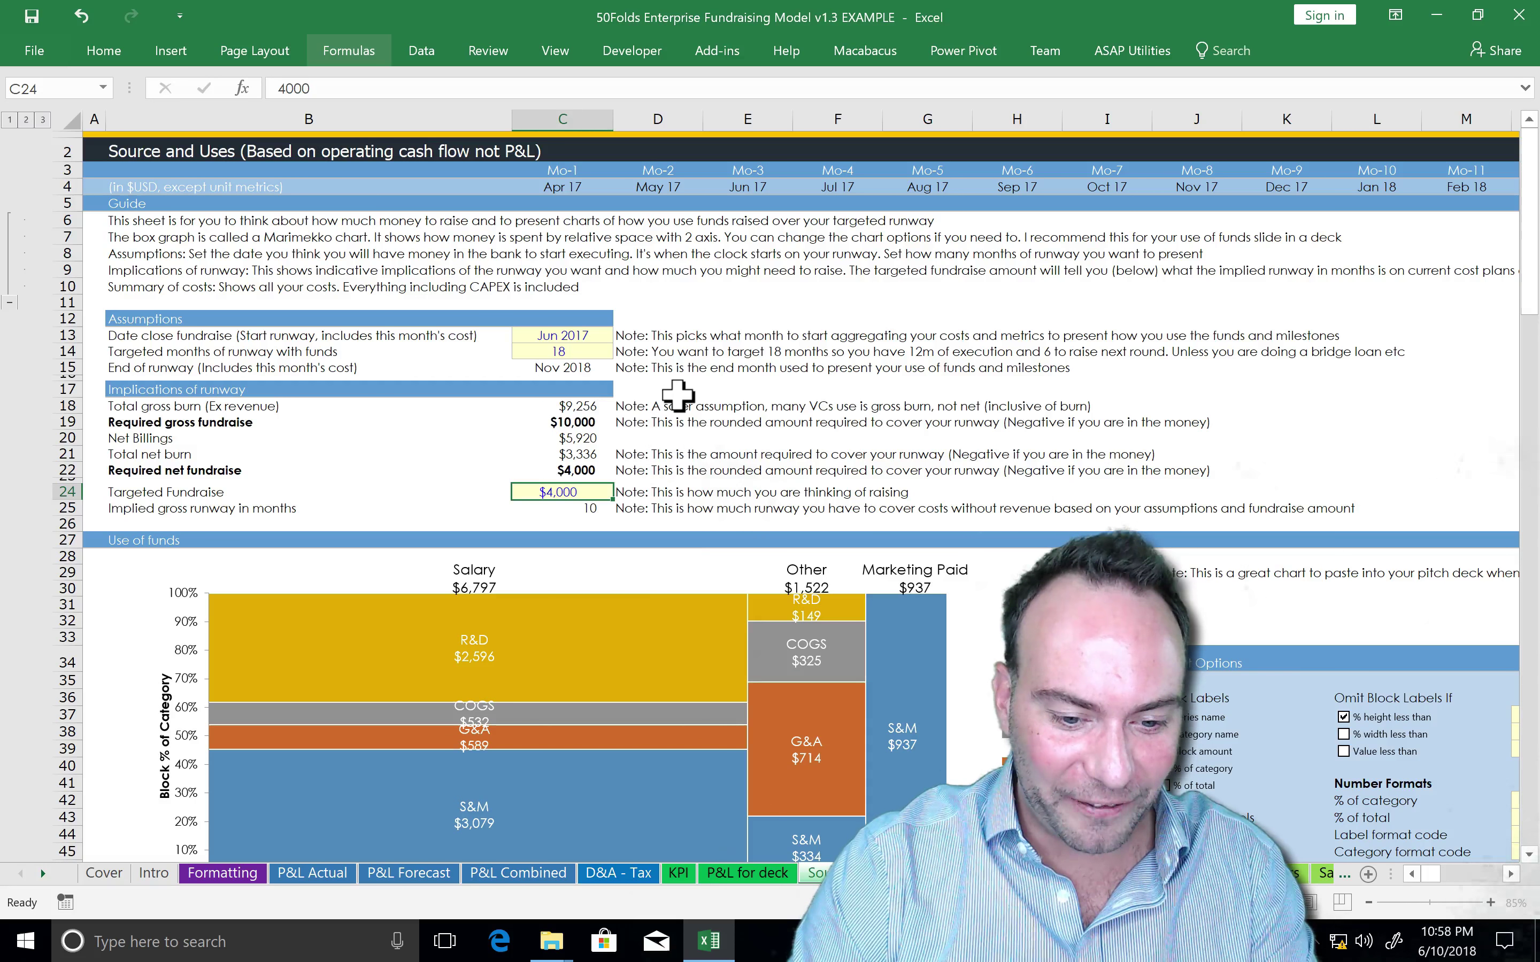
pyautogui.press('Return')
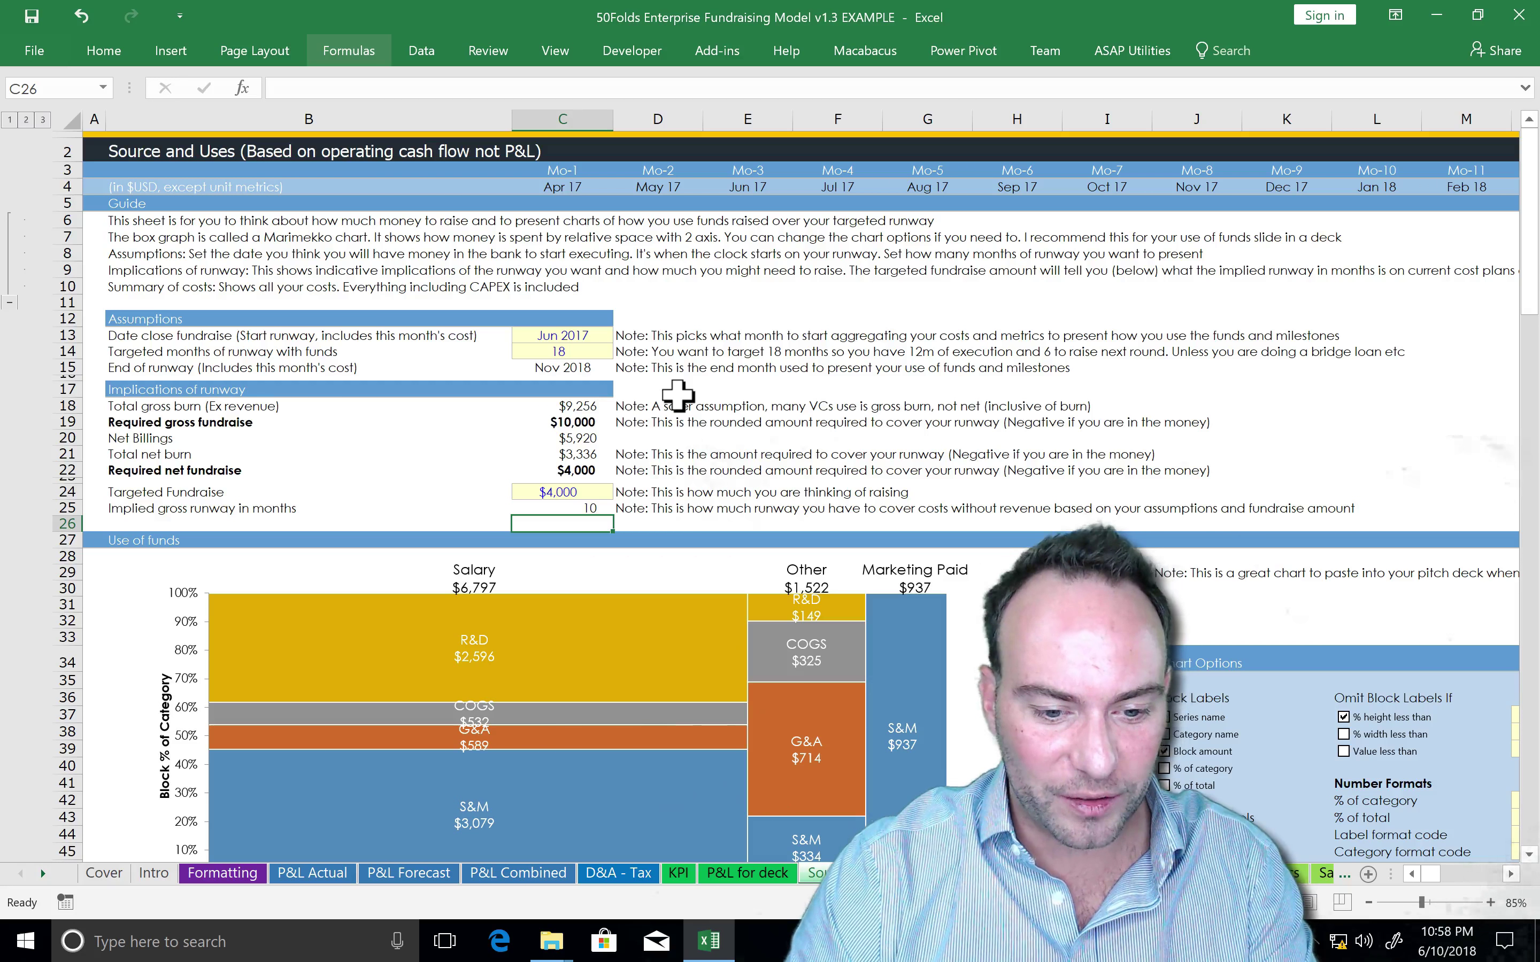
pyautogui.press('Up')
pyautogui.press('Up')
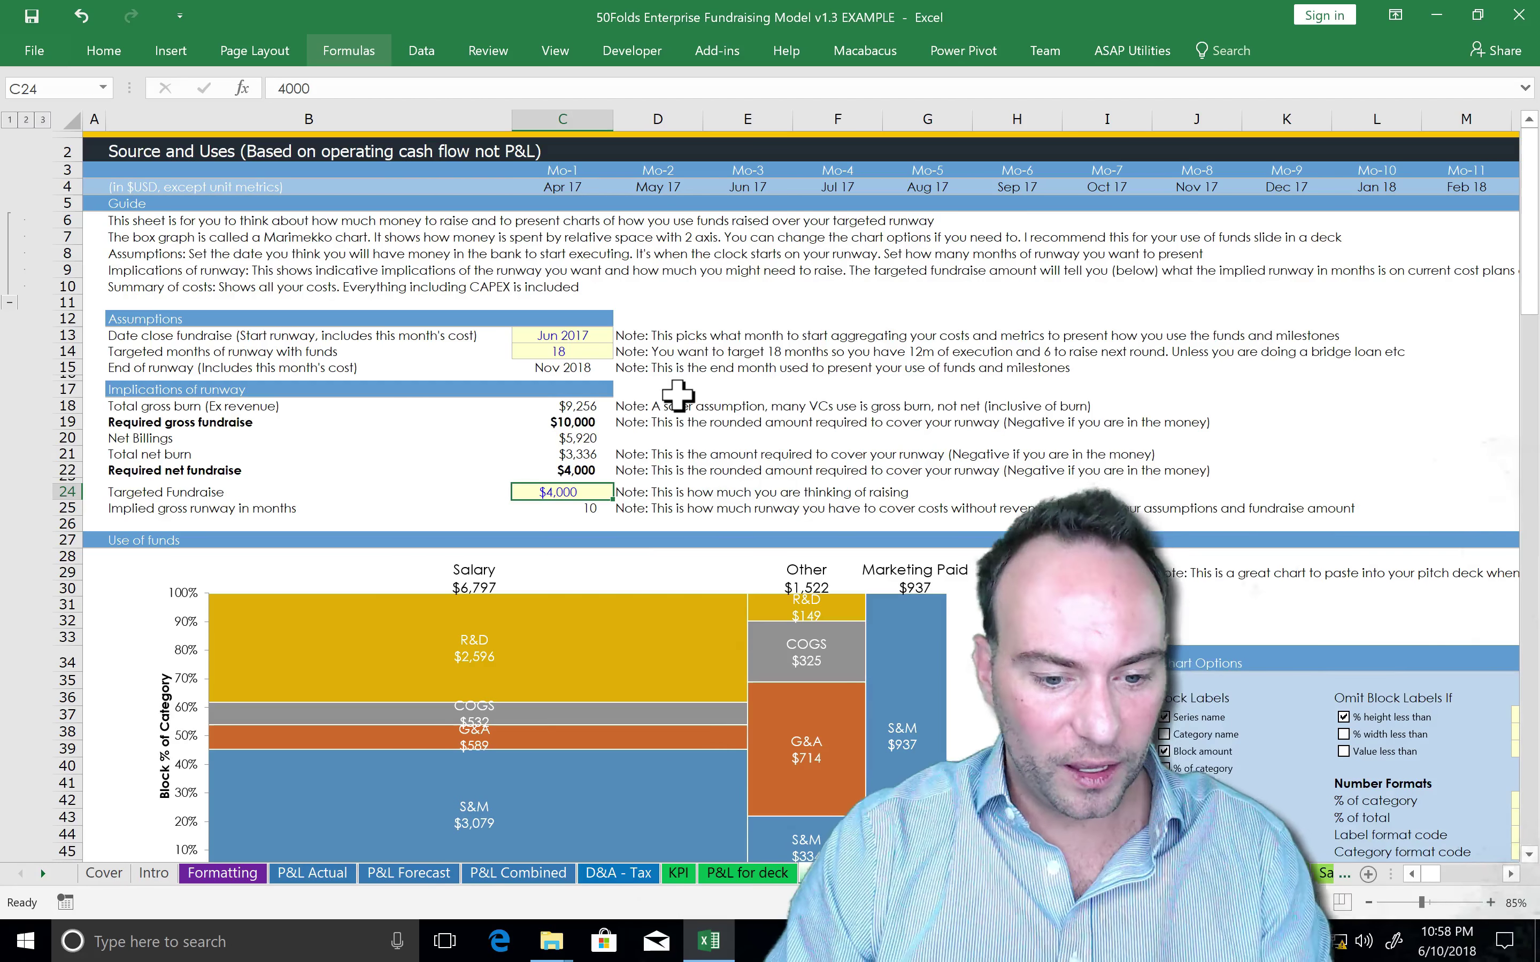
pyautogui.click(677, 392)
# - Review the Required net fundraise note, then bring the Total Cost vs. Billings and MRR ($000s) chart into view
pyautogui.click(700, 470)
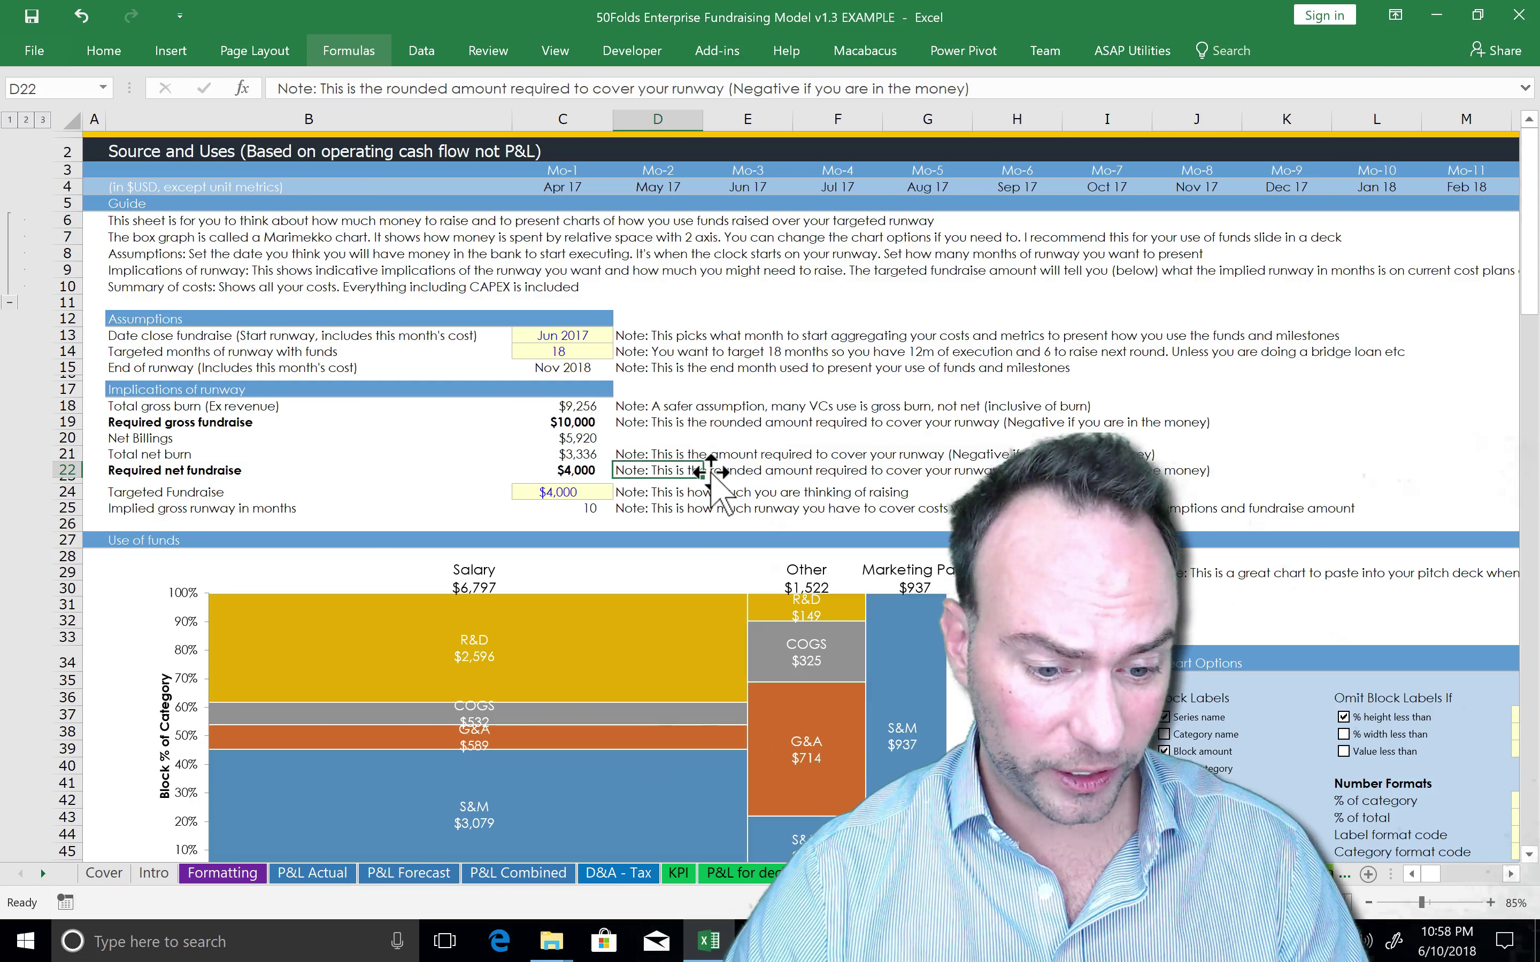
pyautogui.scroll(-2, 709, 472)
pyautogui.scroll(-2, 710, 471)
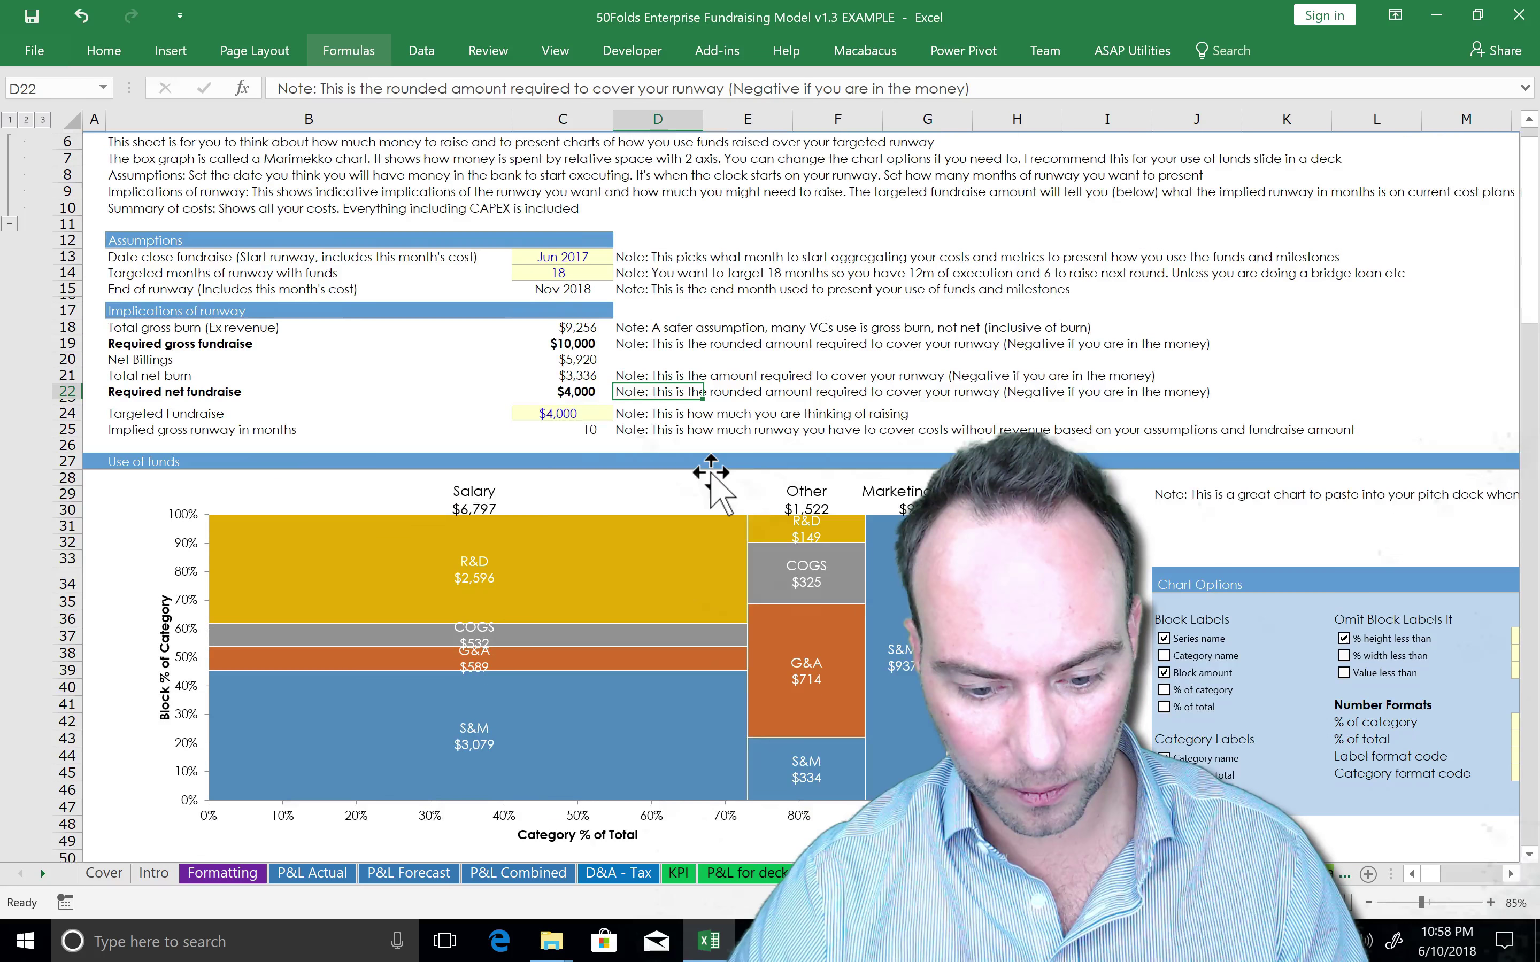
pyautogui.scroll(-1, 711, 472)
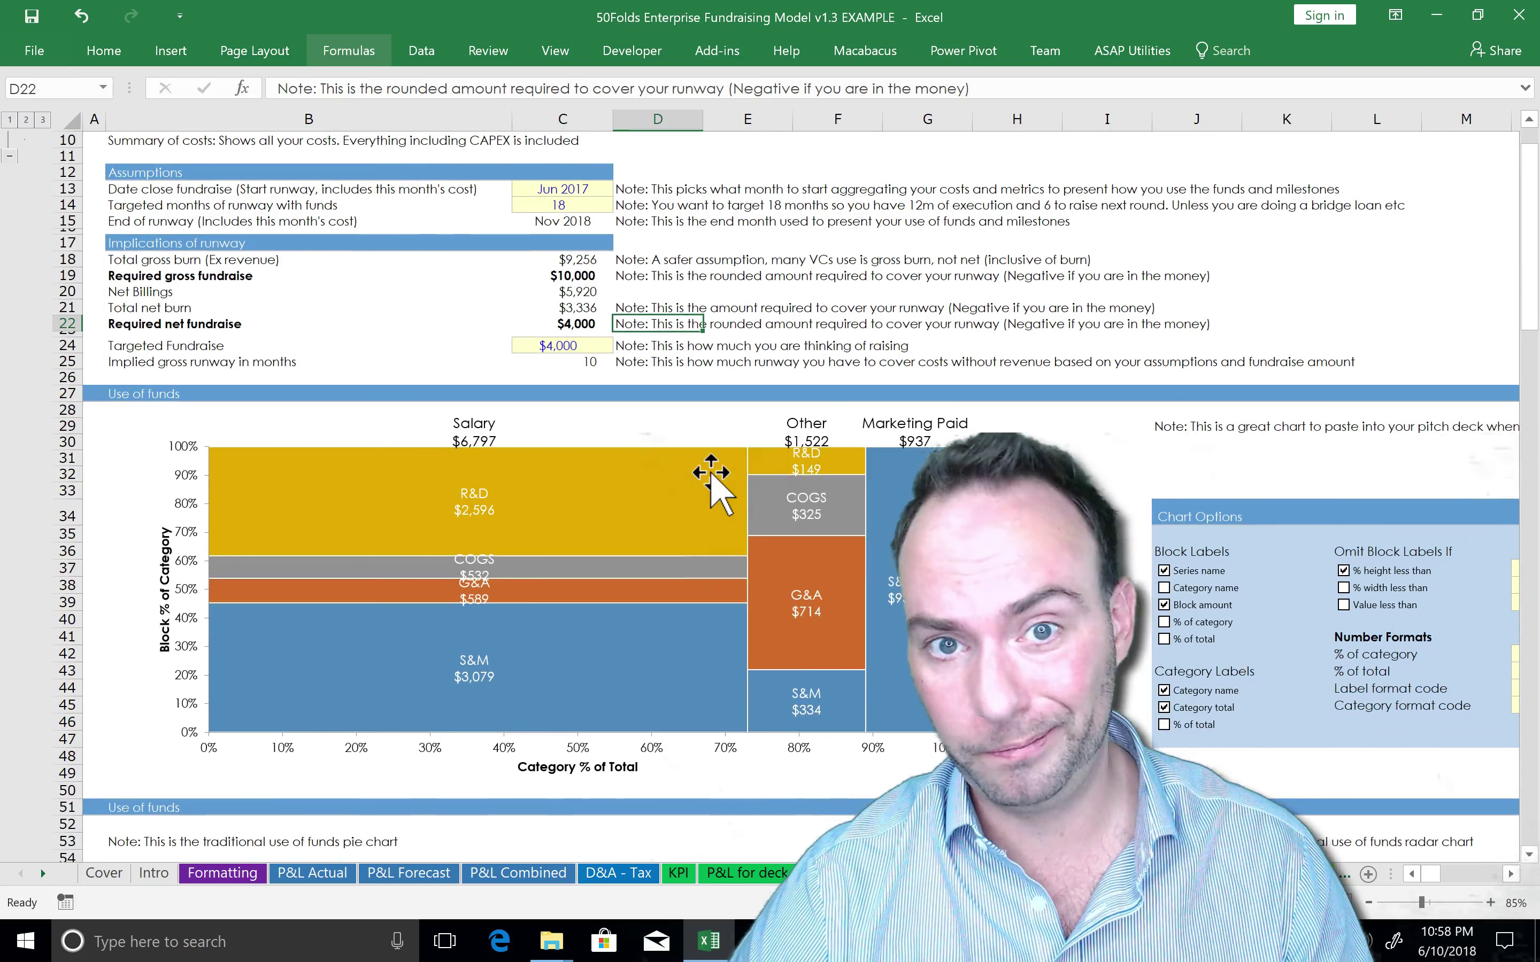
pyautogui.click(1056, 326)
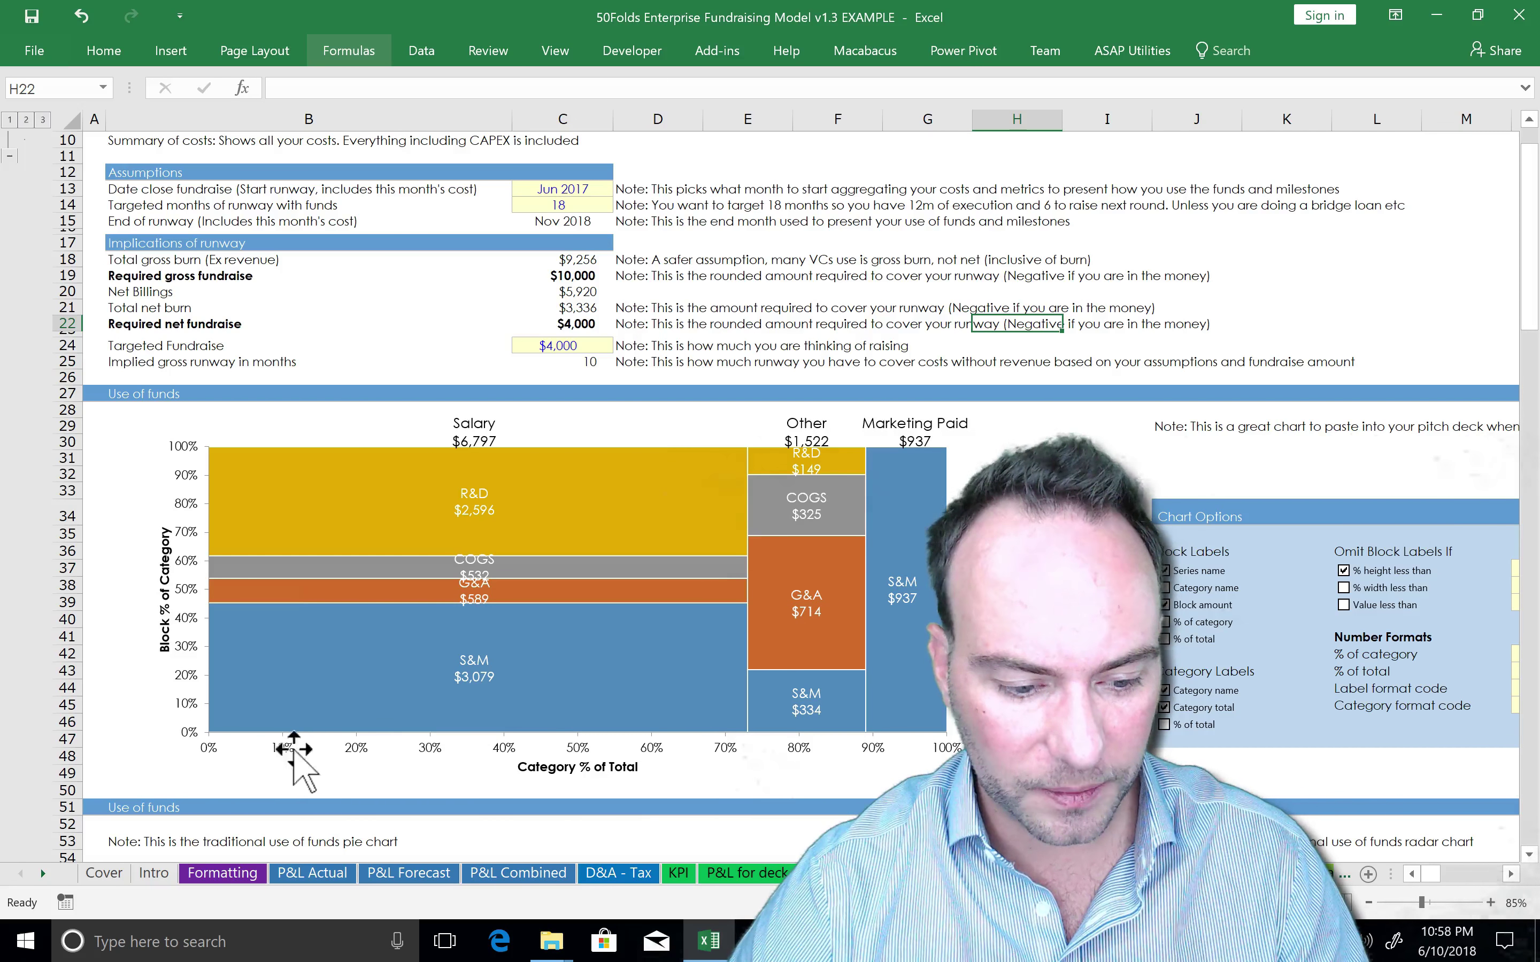
pyautogui.click(1089, 309)
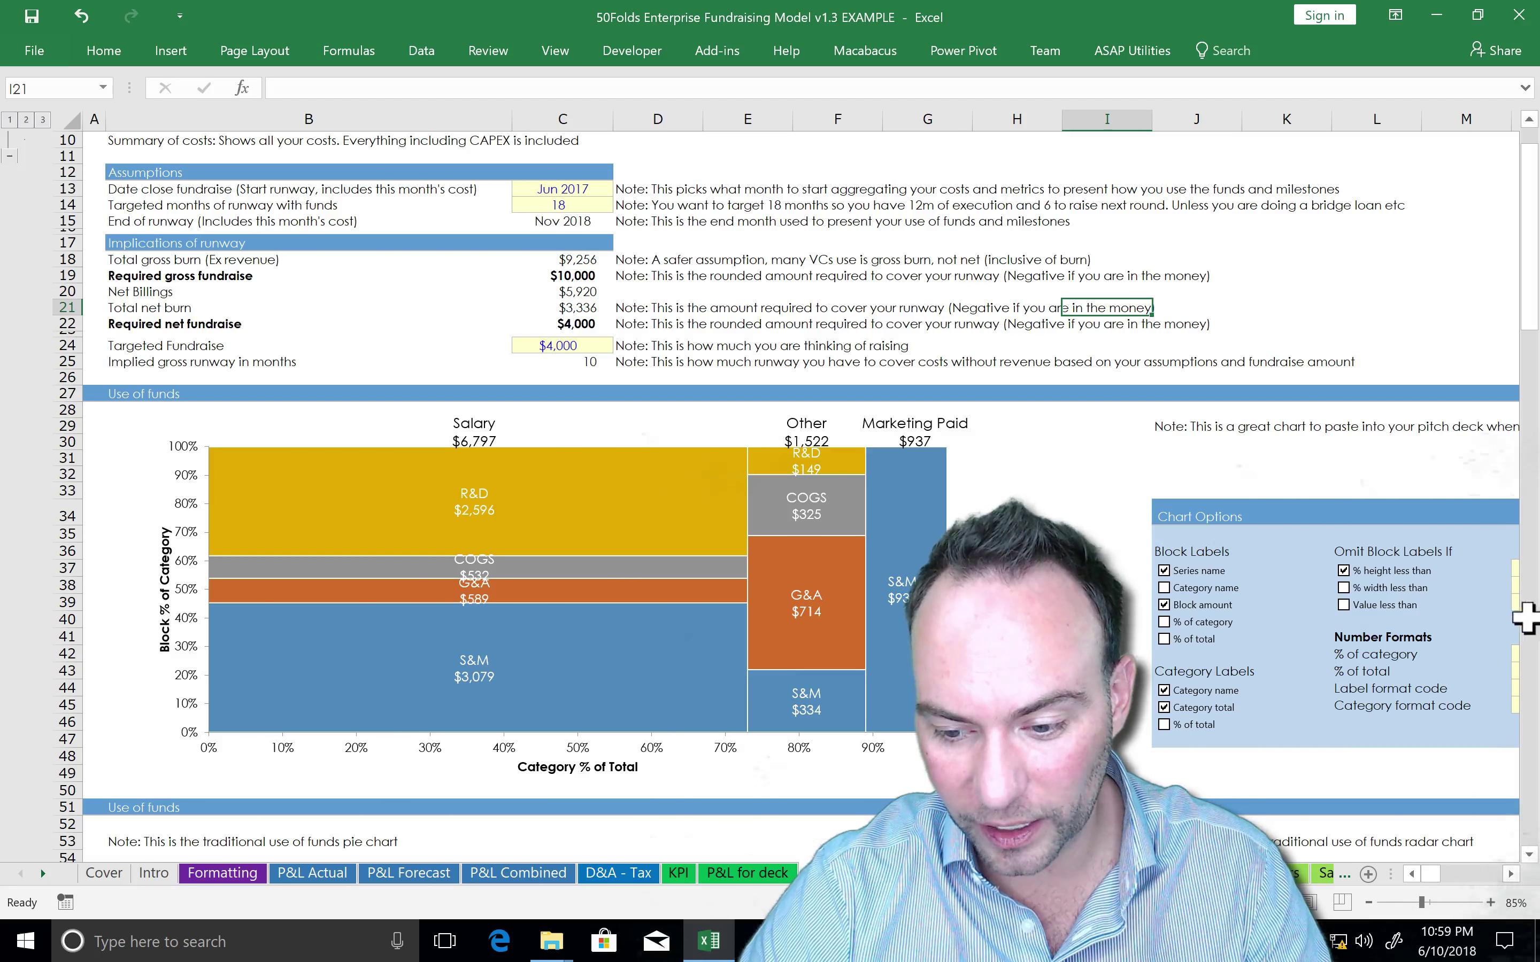
pyautogui.moveTo(1533, 318); pyautogui.dragTo(1532, 349)
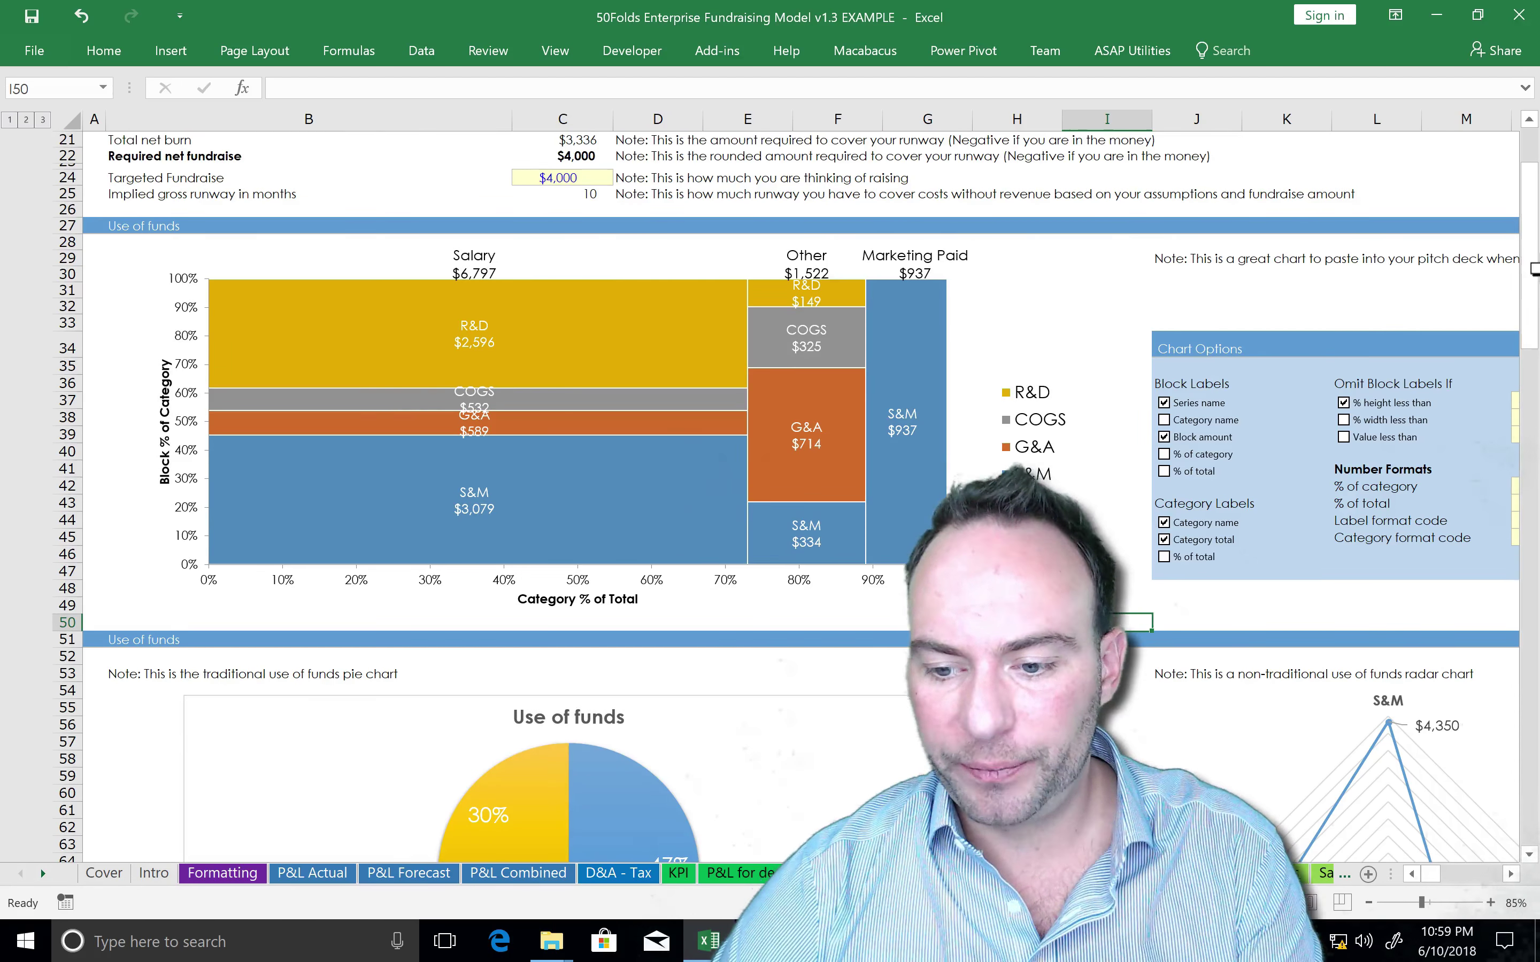
pyautogui.moveTo(1534, 261); pyautogui.dragTo(1396, 491)
pyautogui.scroll(-1, 1396, 490)
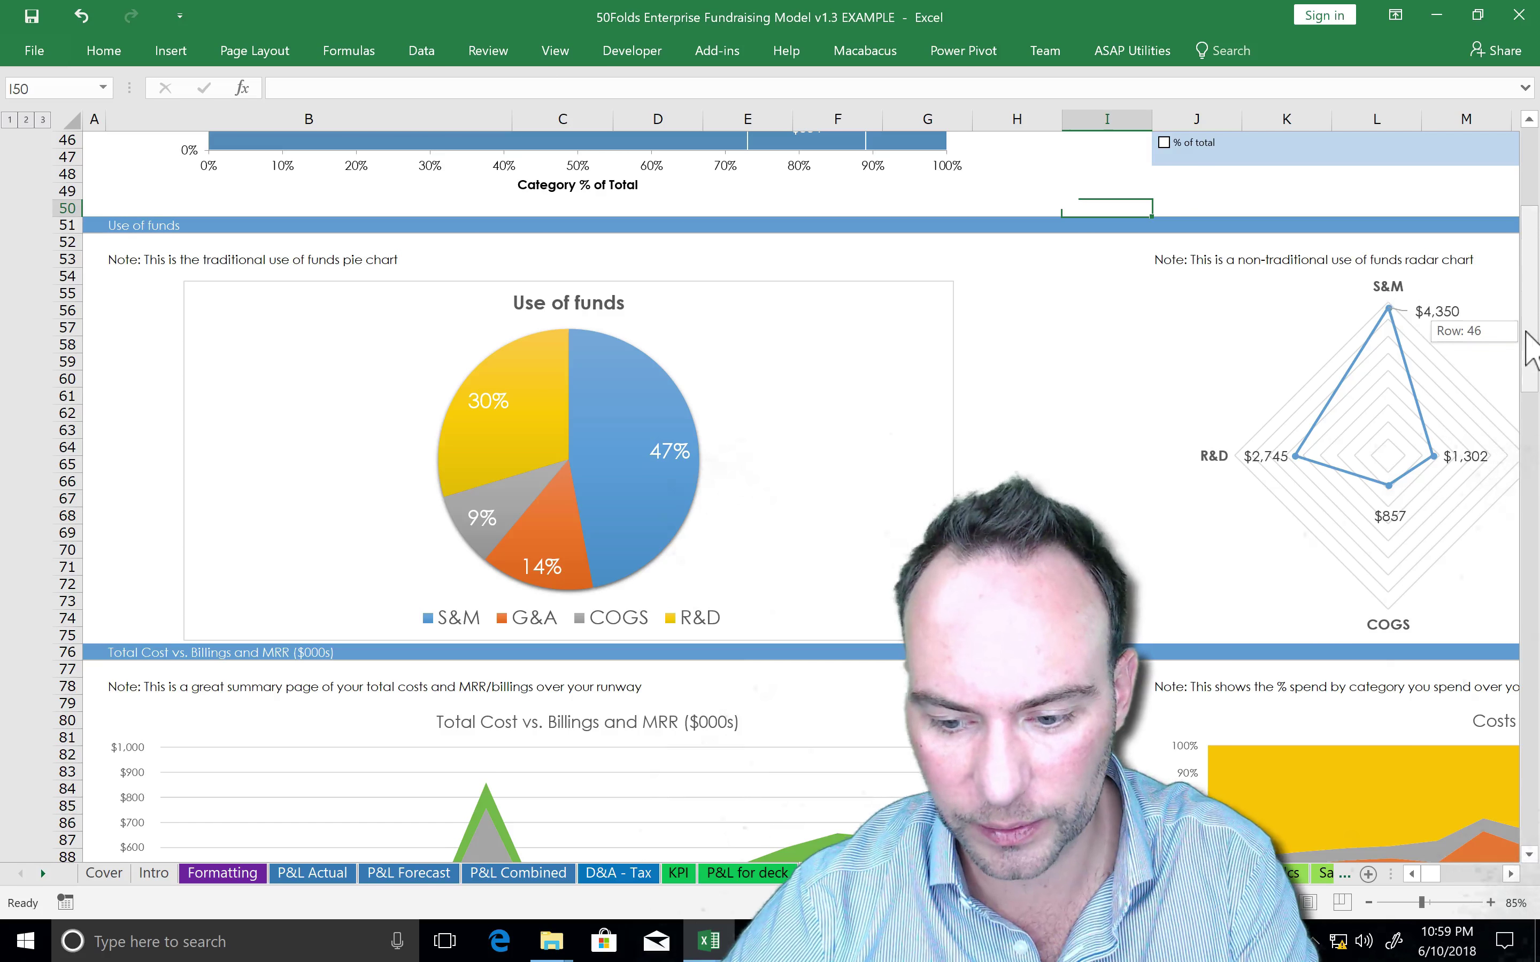
pyautogui.moveTo(1530, 347); pyautogui.dragTo(1530, 401)
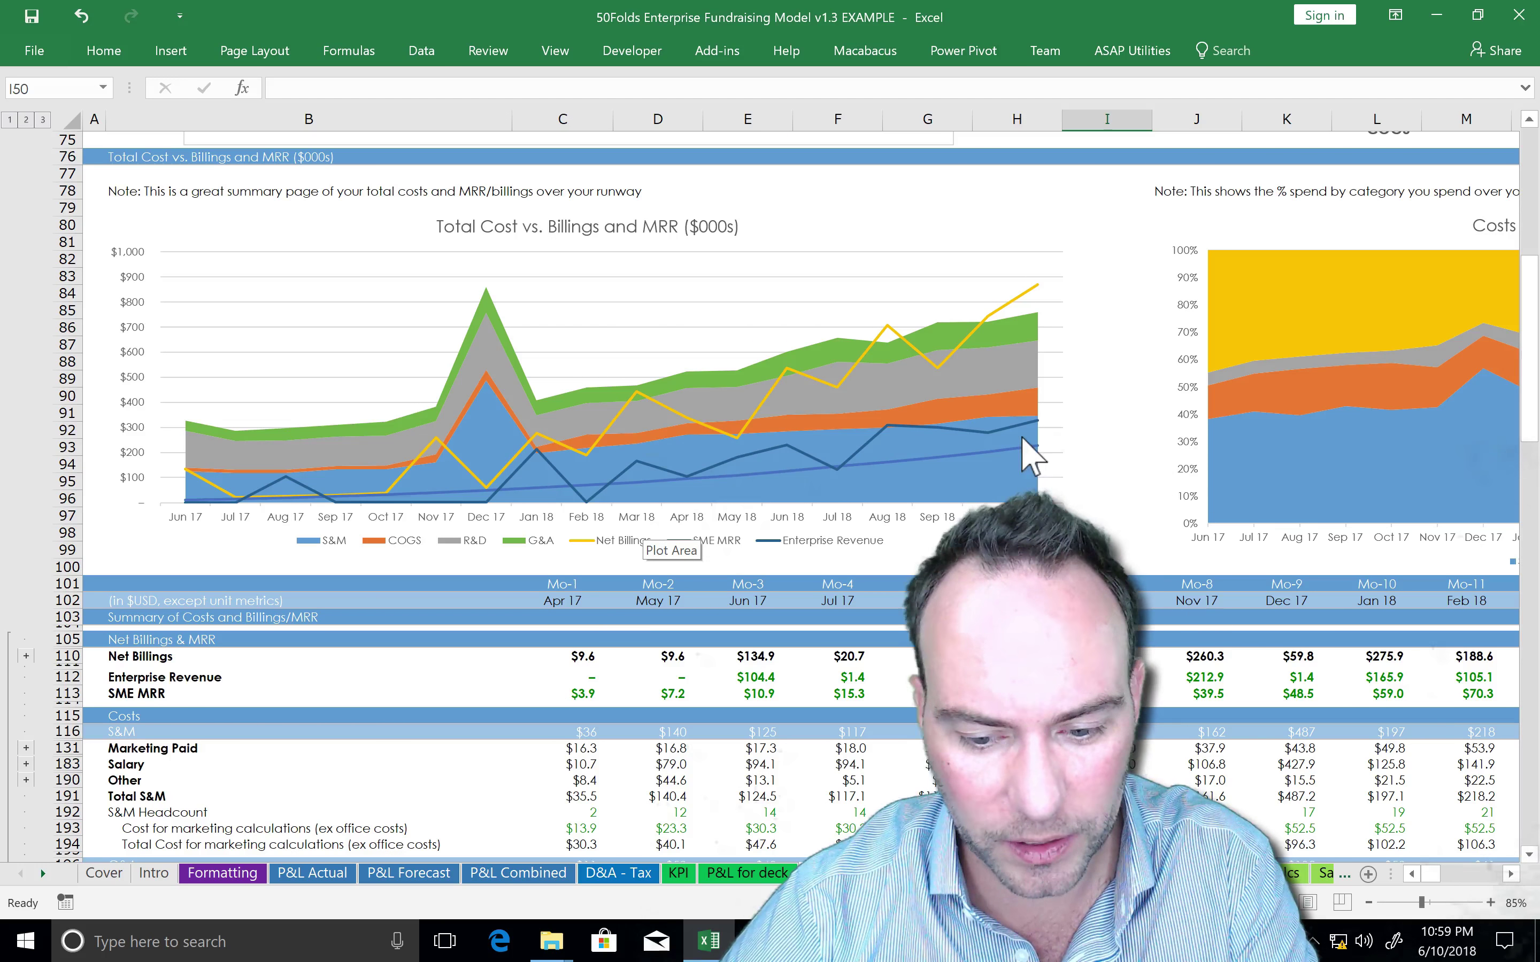
# - View the Costs % of Total chart, then scroll down to row 97's Total Costs rows
pyautogui.click(1510, 873)
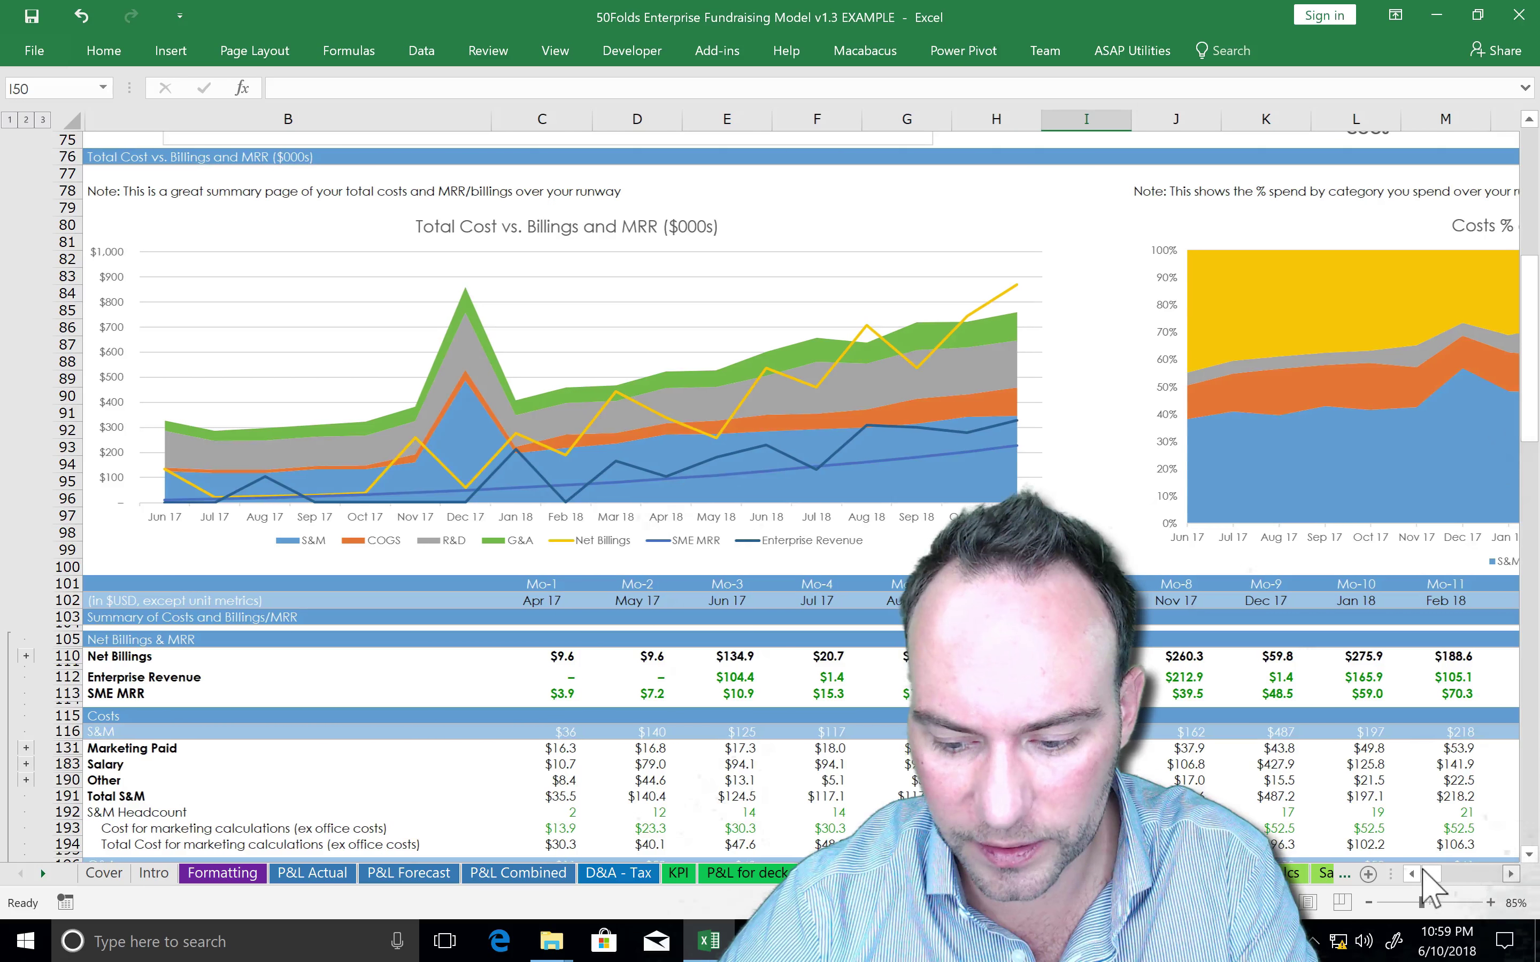
pyautogui.moveTo(1428, 871); pyautogui.dragTo(1439, 873)
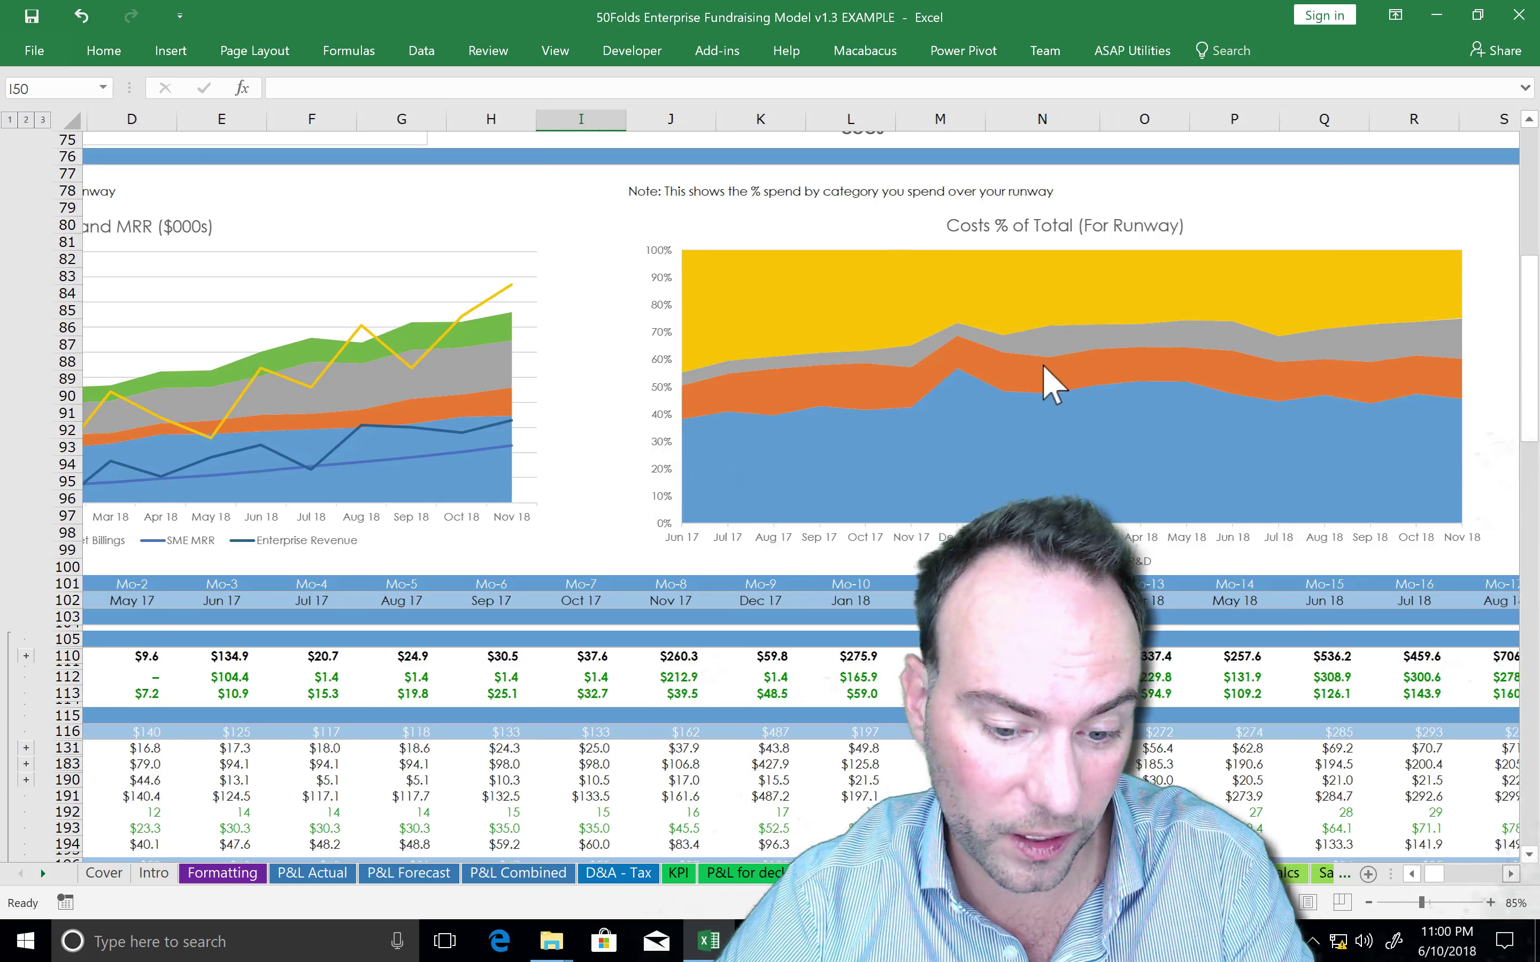
pyautogui.hscroll(1, 1043, 366)
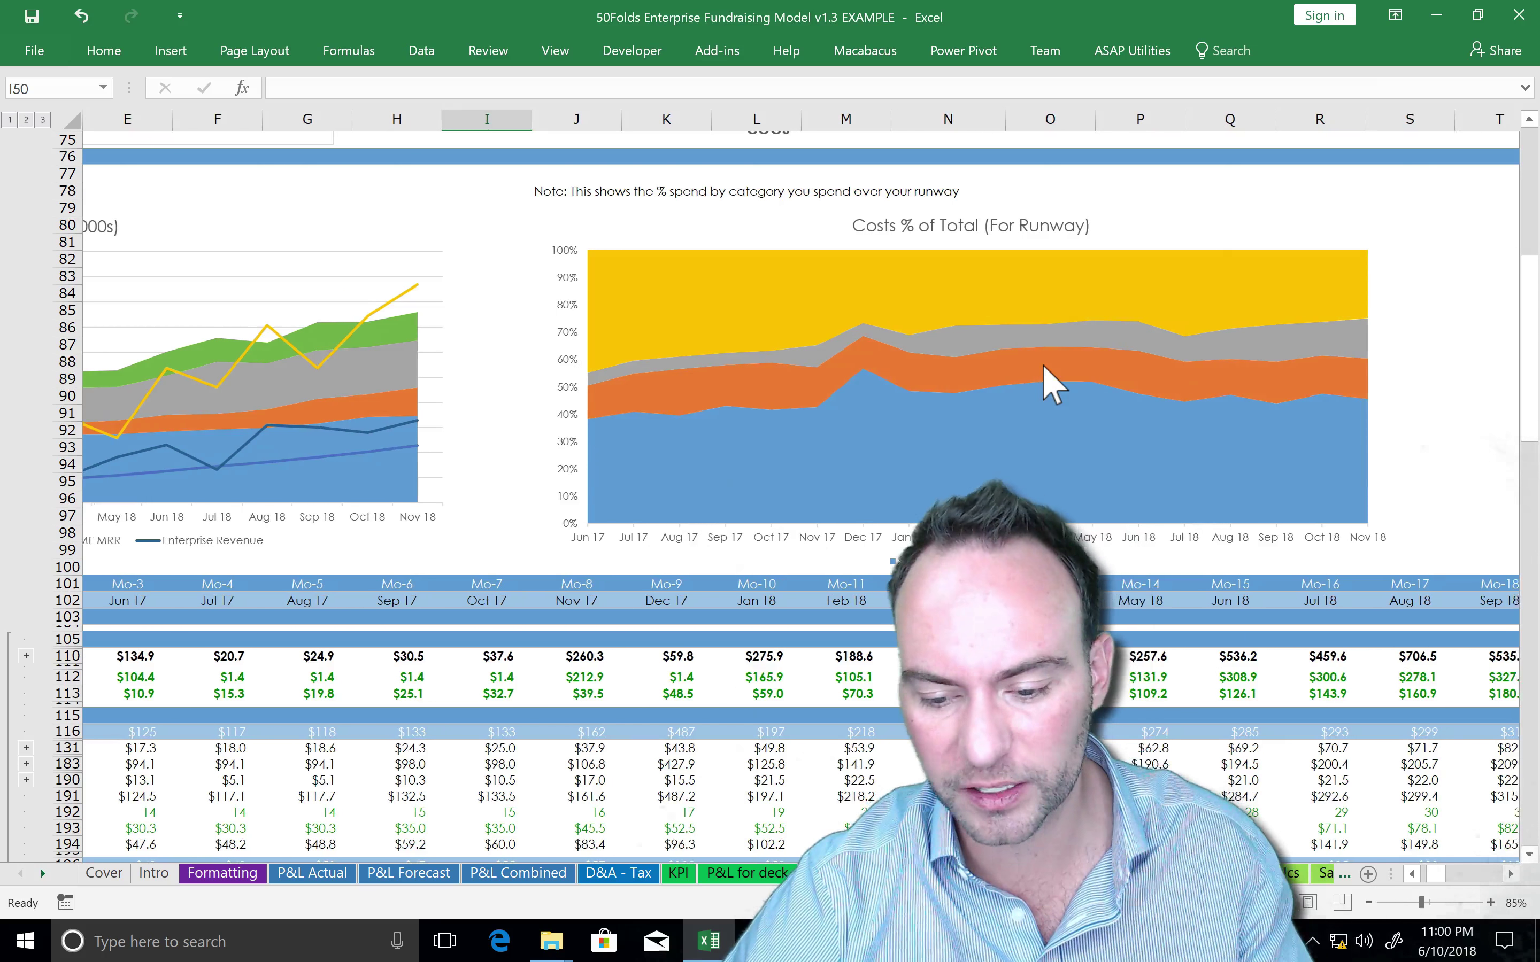
pyautogui.hscroll(1, 1043, 366)
pyautogui.moveTo(1439, 873); pyautogui.dragTo(1442, 874)
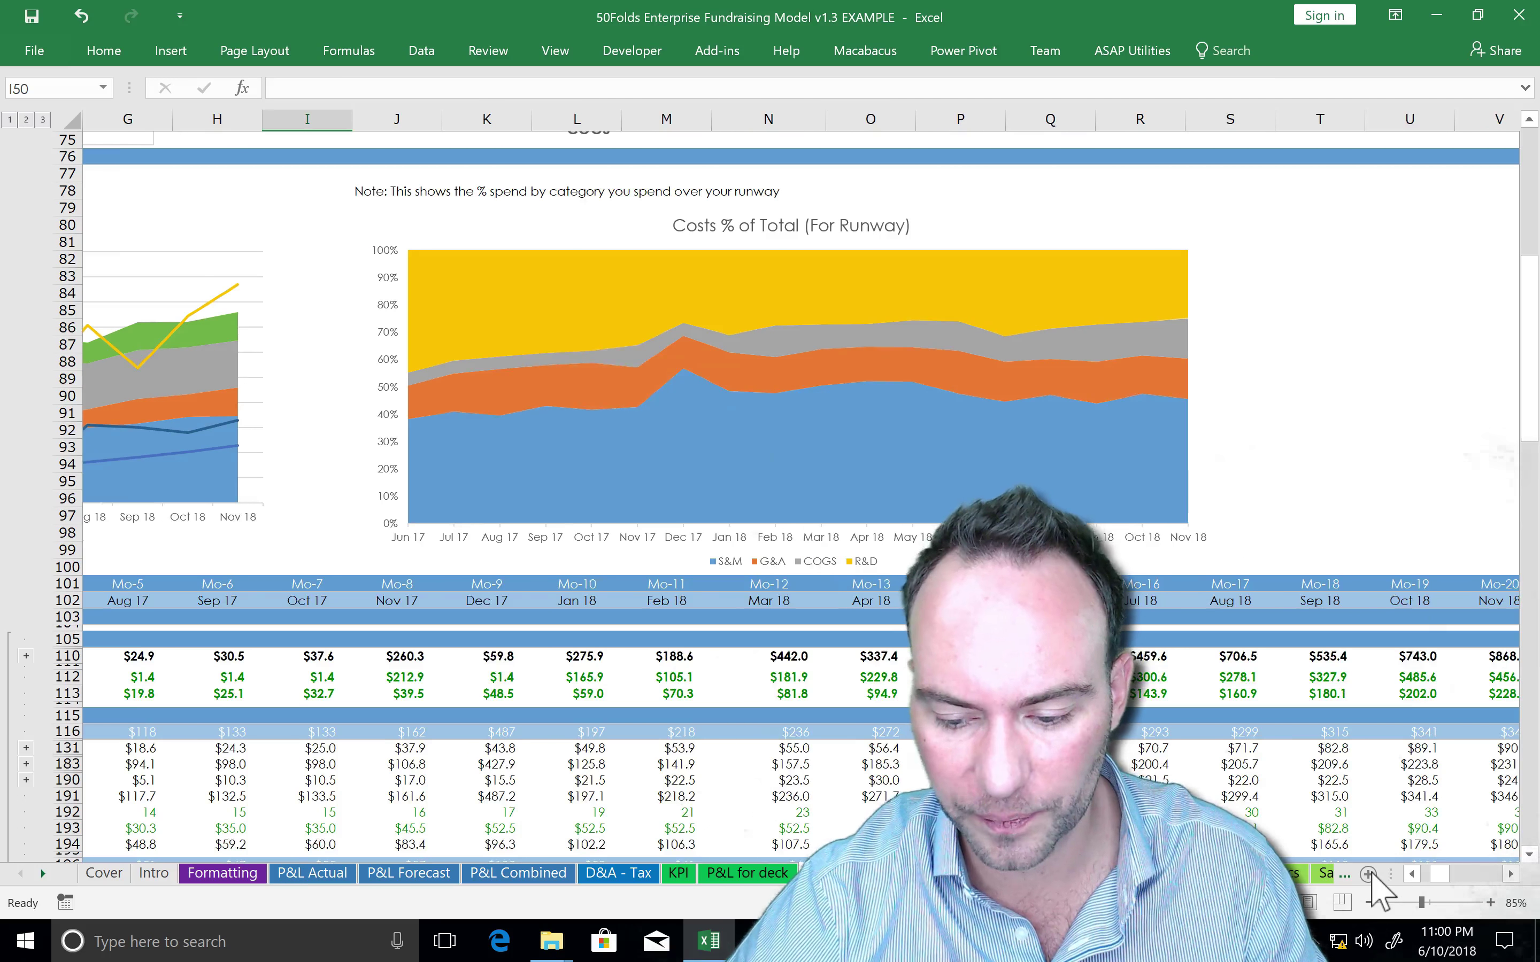
pyautogui.hscroll(-6, 1526, 347)
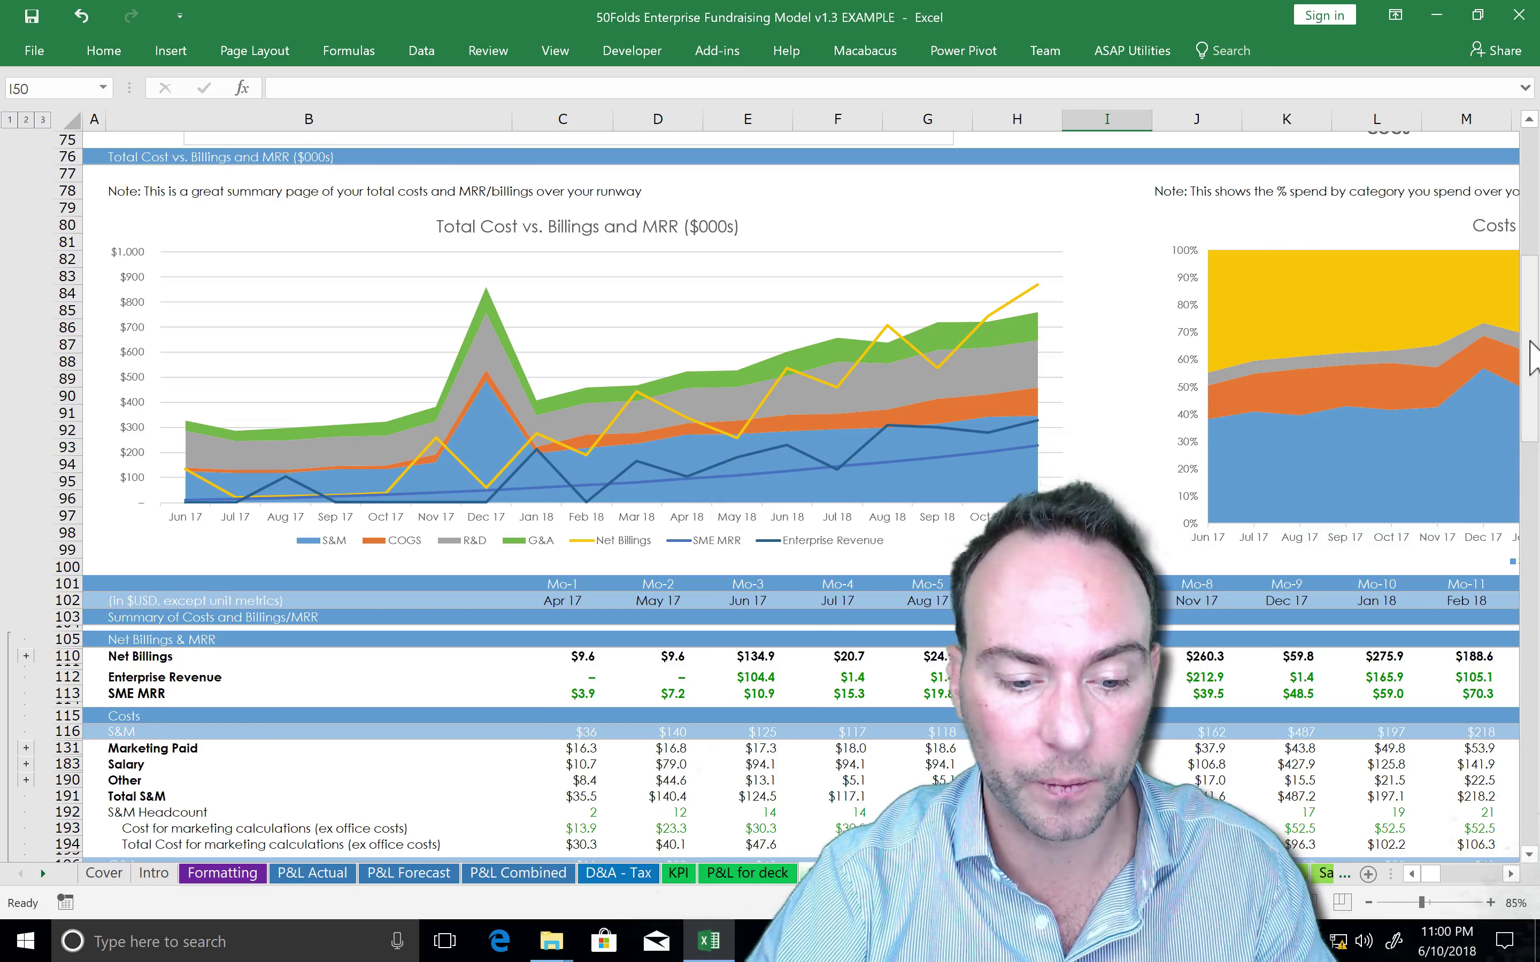
pyautogui.moveTo(1530, 342); pyautogui.dragTo(1530, 400)
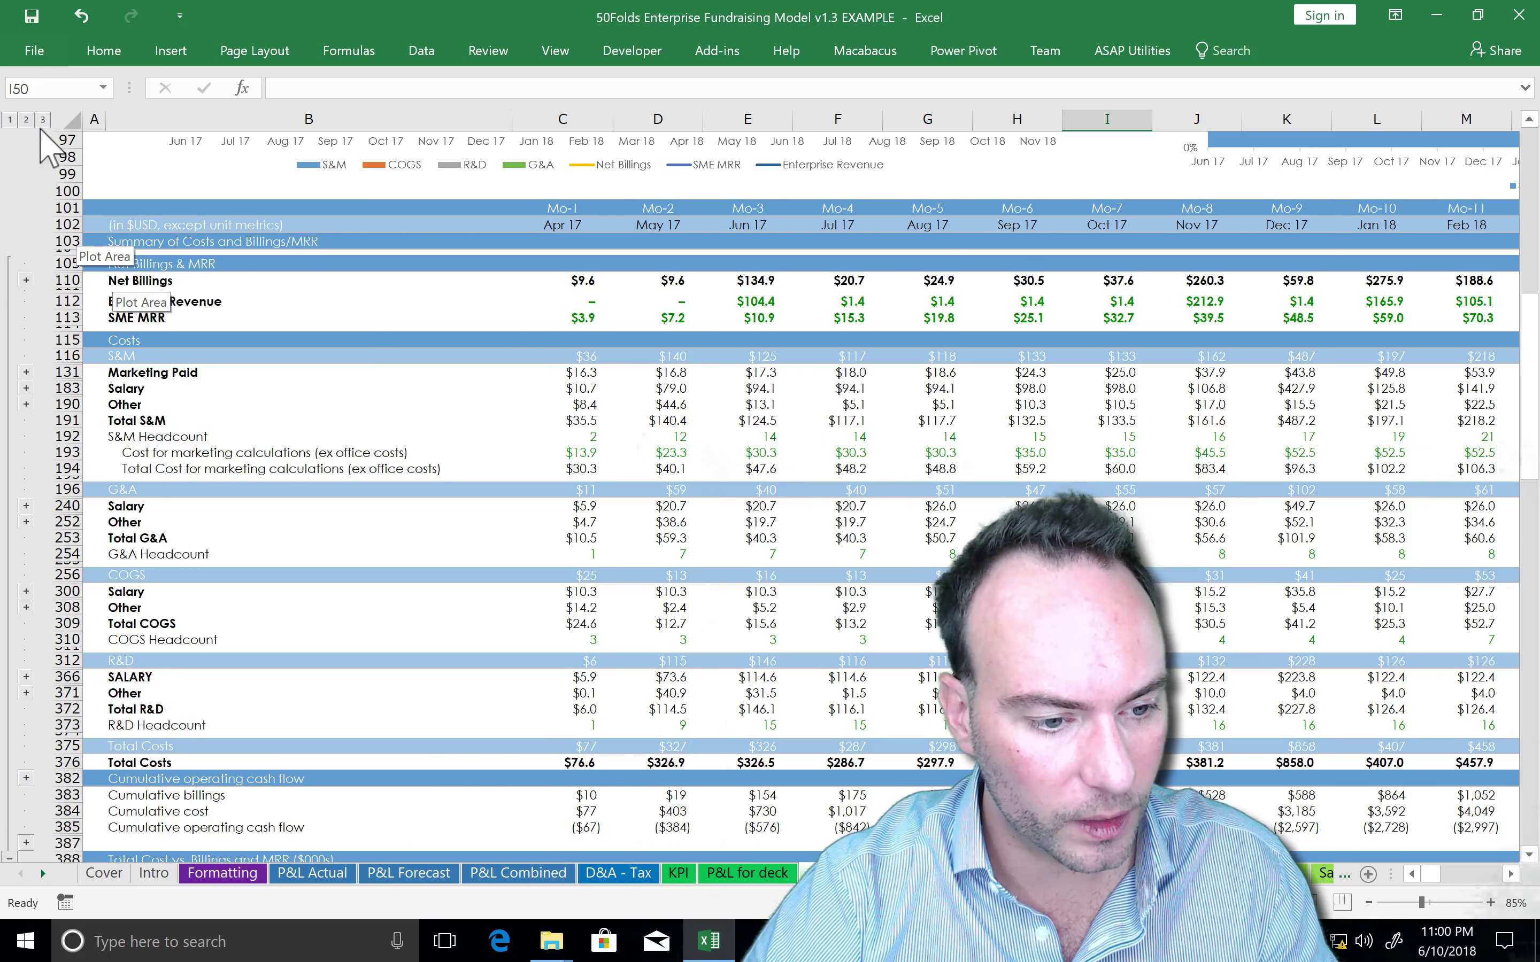
# - Expand all grouped cost rows to outline level 3 and scroll down into the detail lines
pyautogui.click(122, 264)
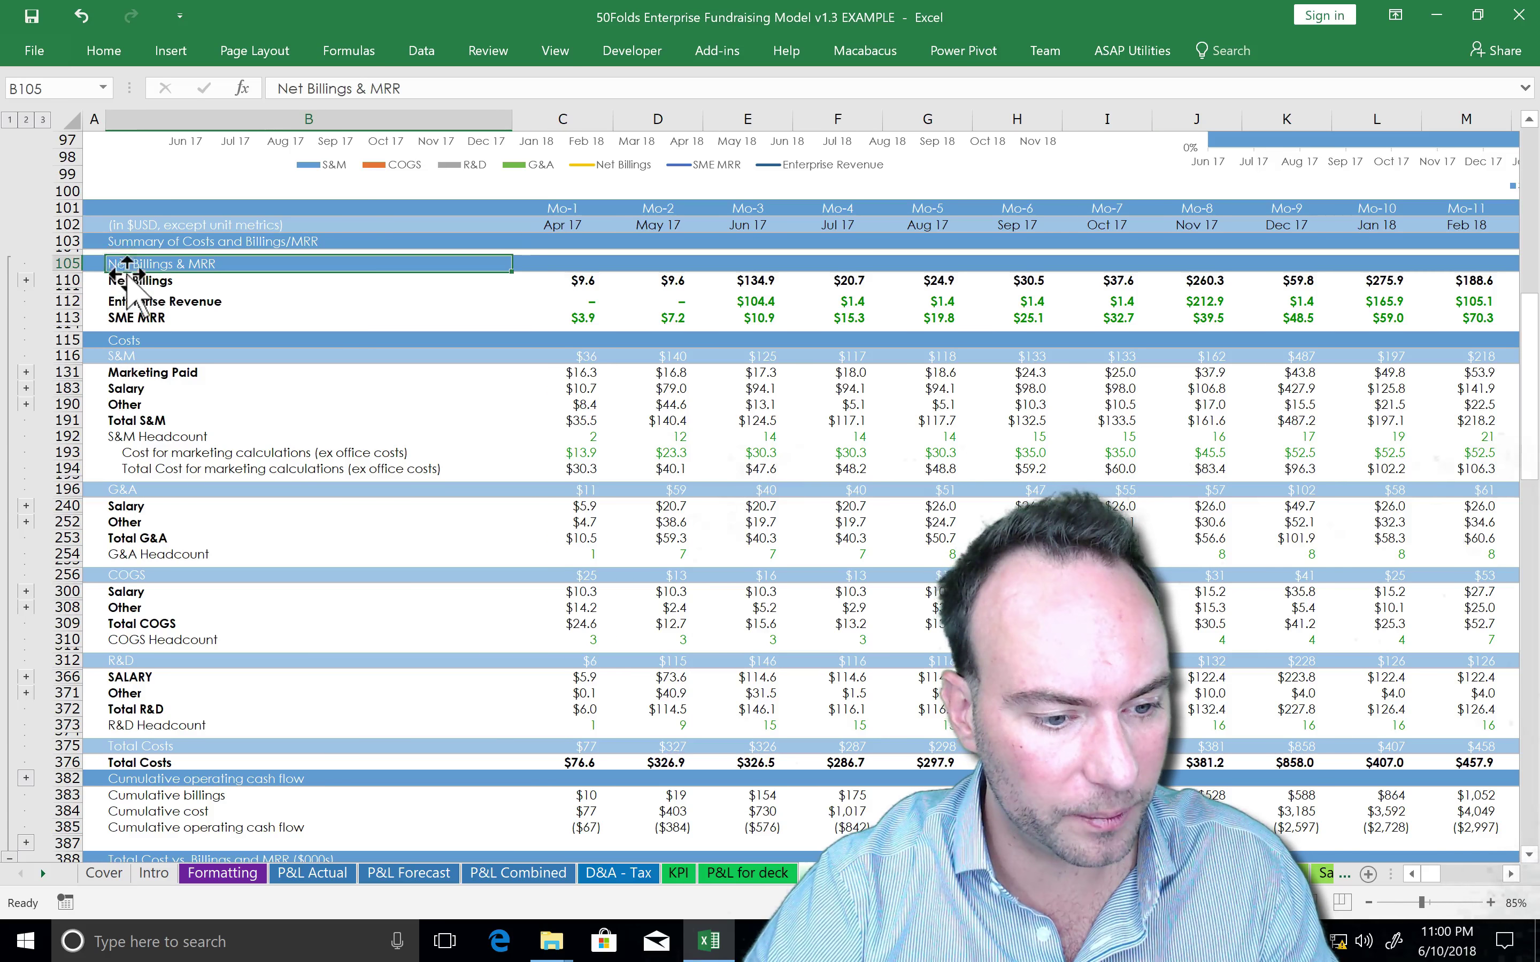
pyautogui.click(43, 121)
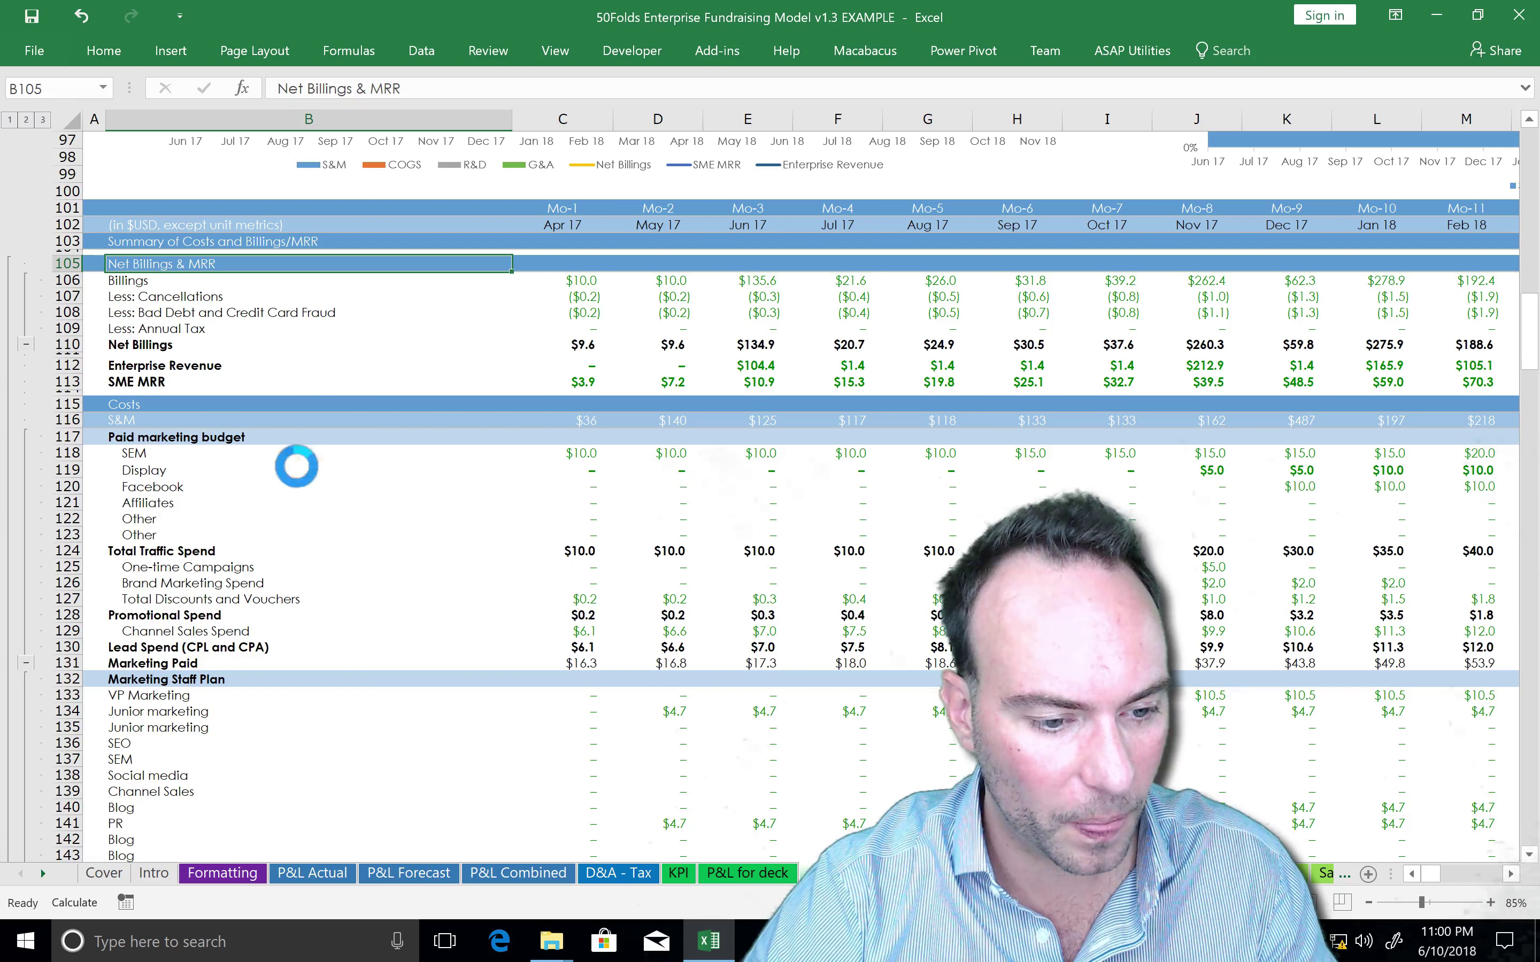
pyautogui.press('Down')
pyautogui.press('Down')
pyautogui.press('Down')
pyautogui.press('Down')
pyautogui.press('Down')
pyautogui.press('Down')
pyautogui.press('Down')
pyautogui.press('Down')
pyautogui.press('Down')
pyautogui.press('Down')
pyautogui.press('Down')
pyautogui.press('Down')
pyautogui.press('Down')
pyautogui.press('Down')
pyautogui.press('Down')
pyautogui.press('Down')
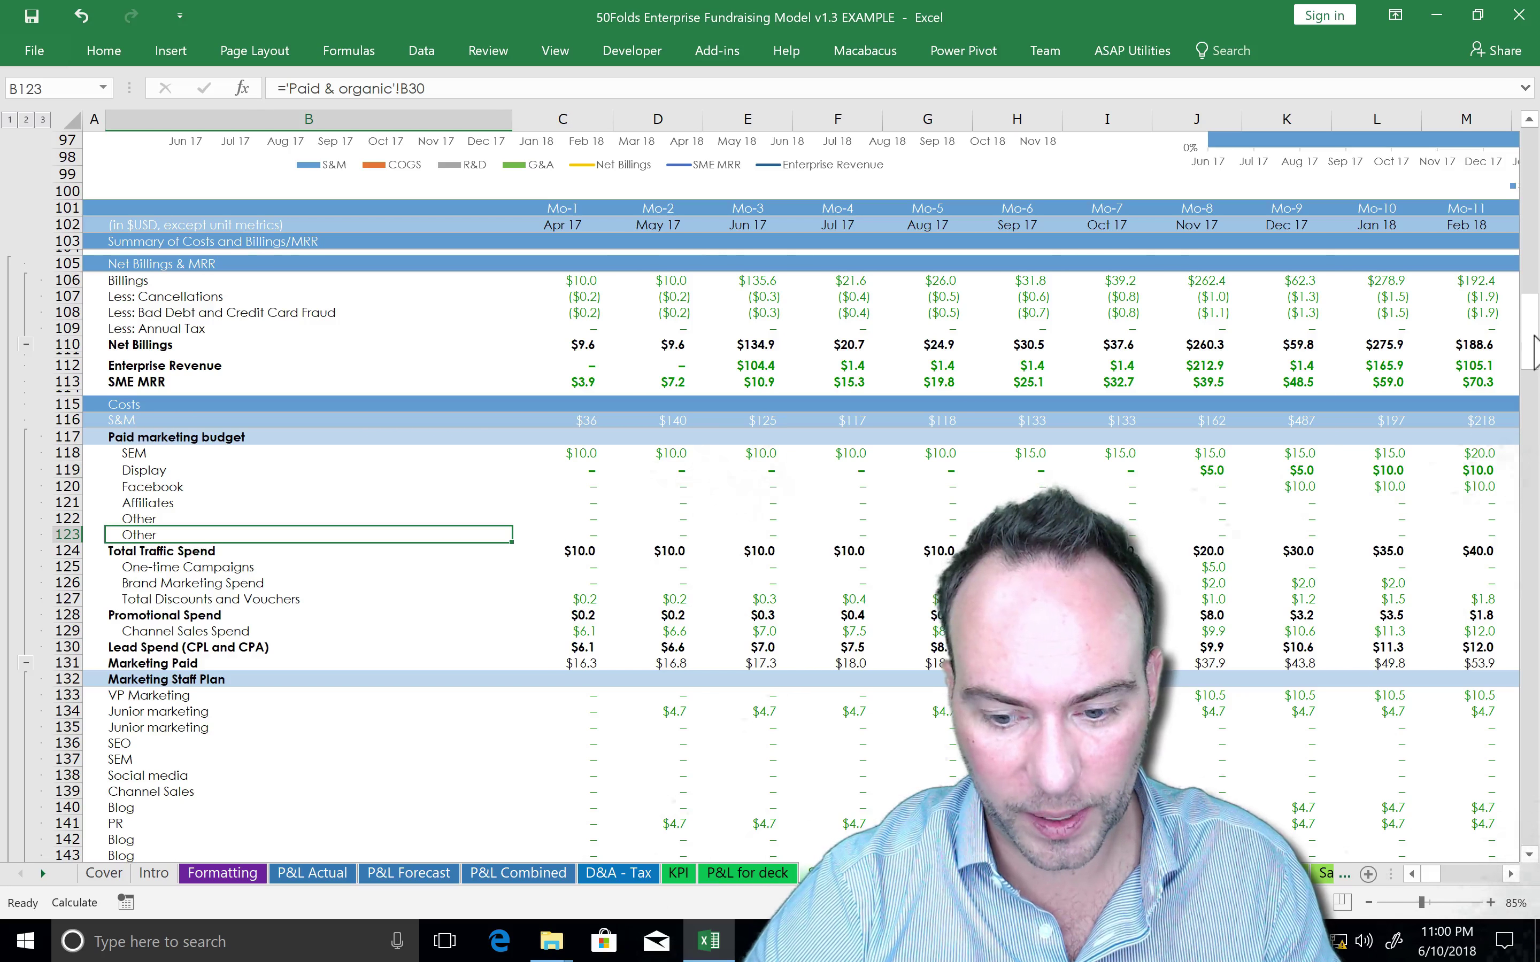
pyautogui.moveTo(1534, 359); pyautogui.dragTo(152, 653)
# - Select the Role placeholder rows, the SME - Account Execs label and row 172
pyautogui.click(133, 266)
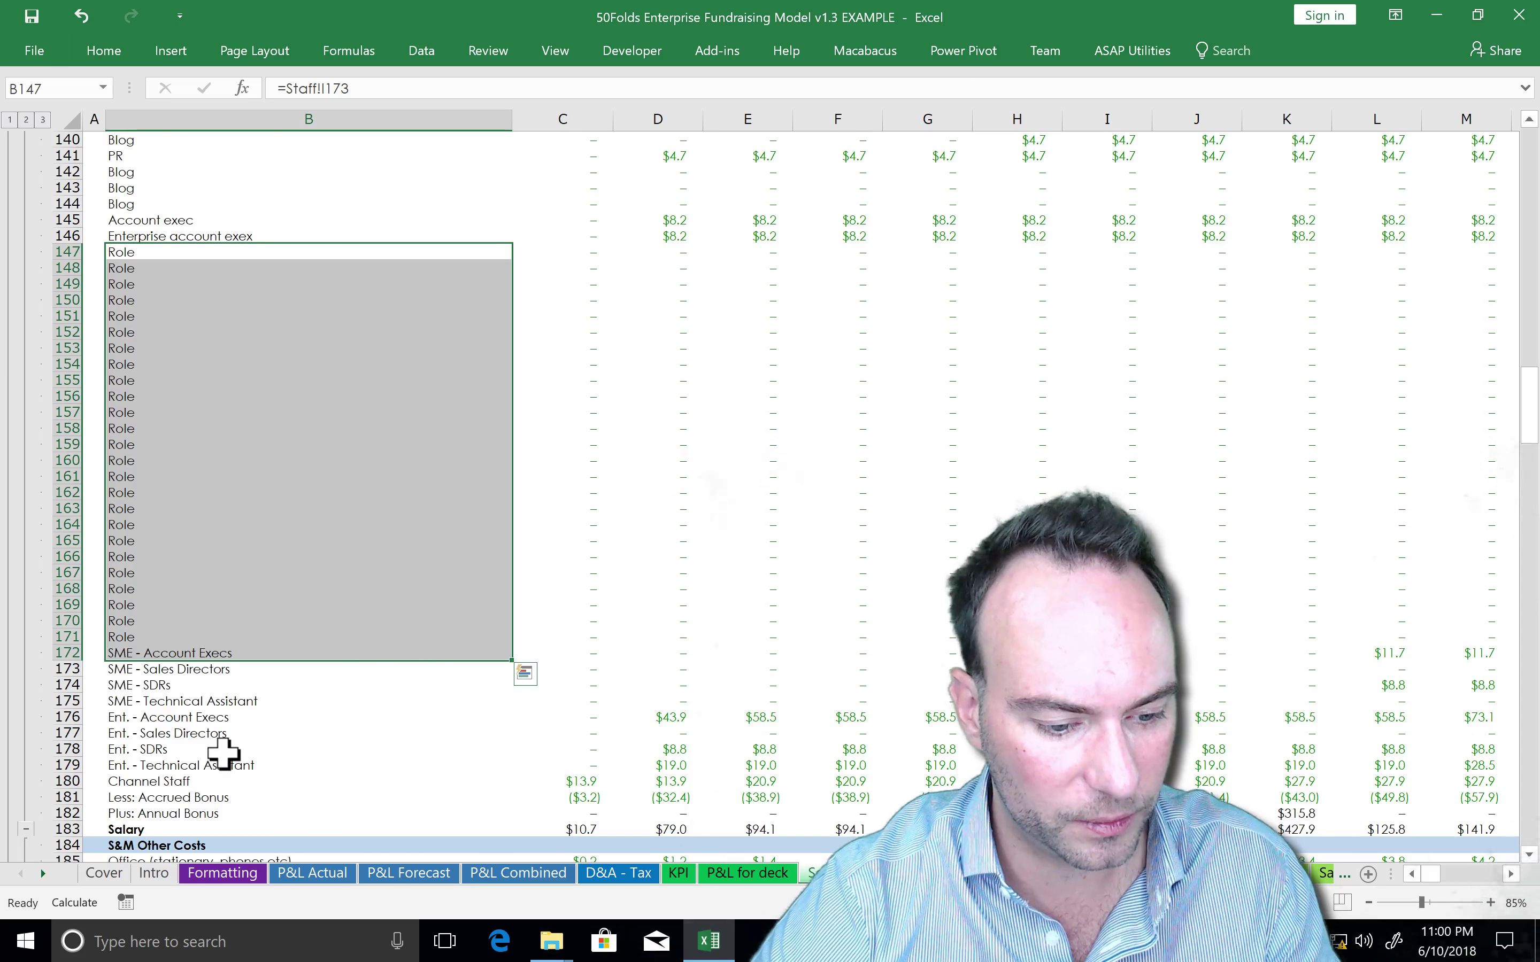
pyautogui.hotkey('shift', 'Up')
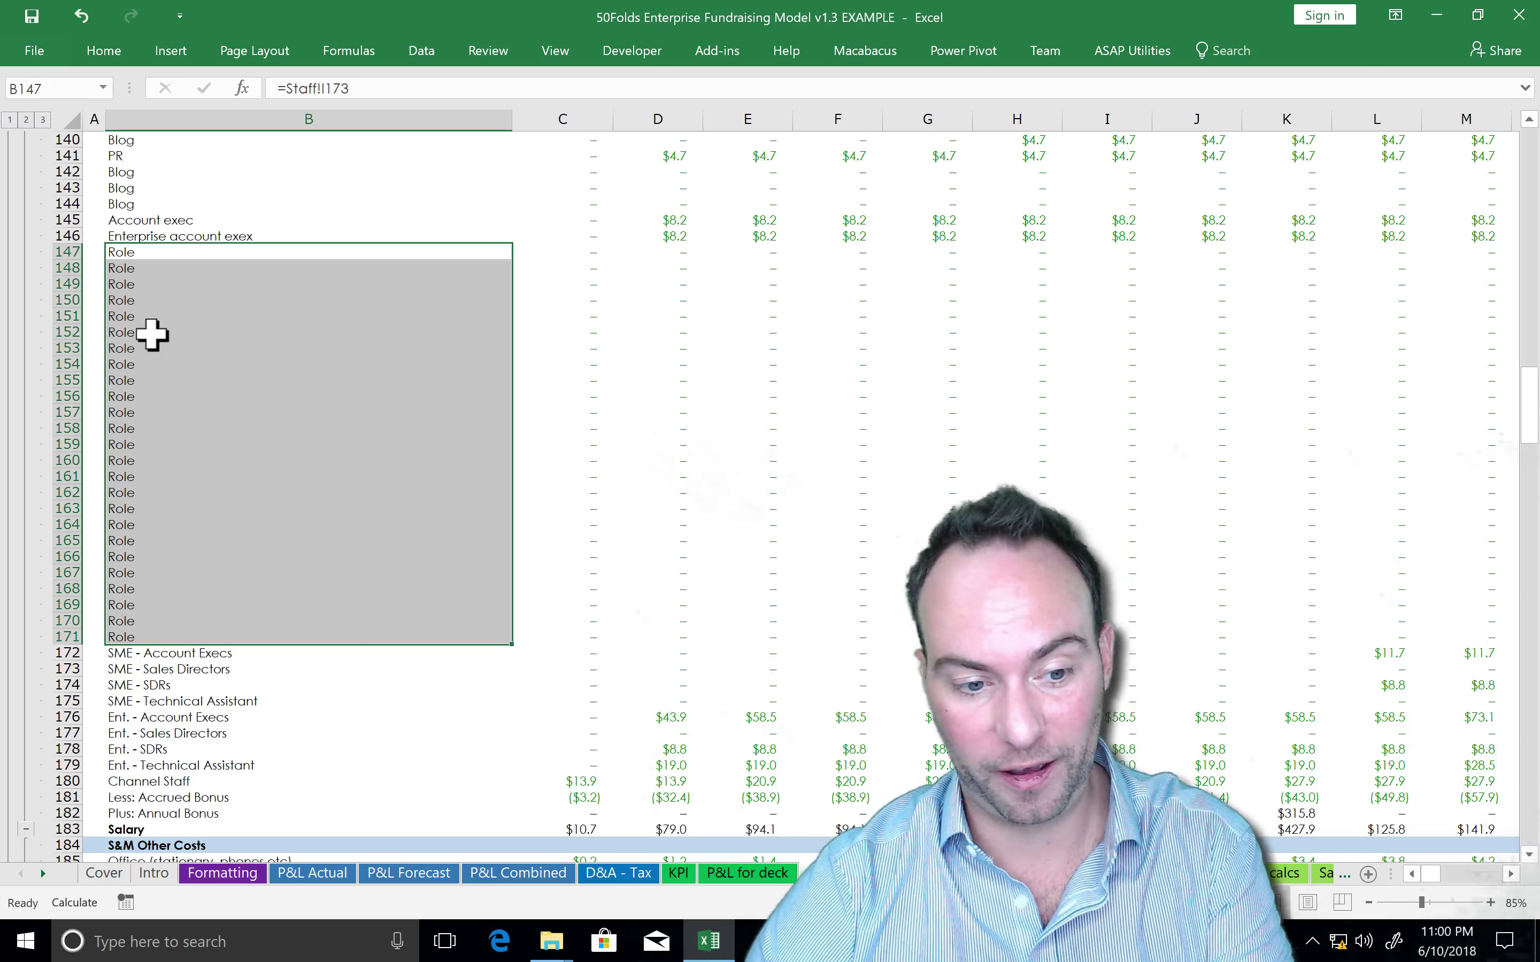
pyautogui.click(130, 636)
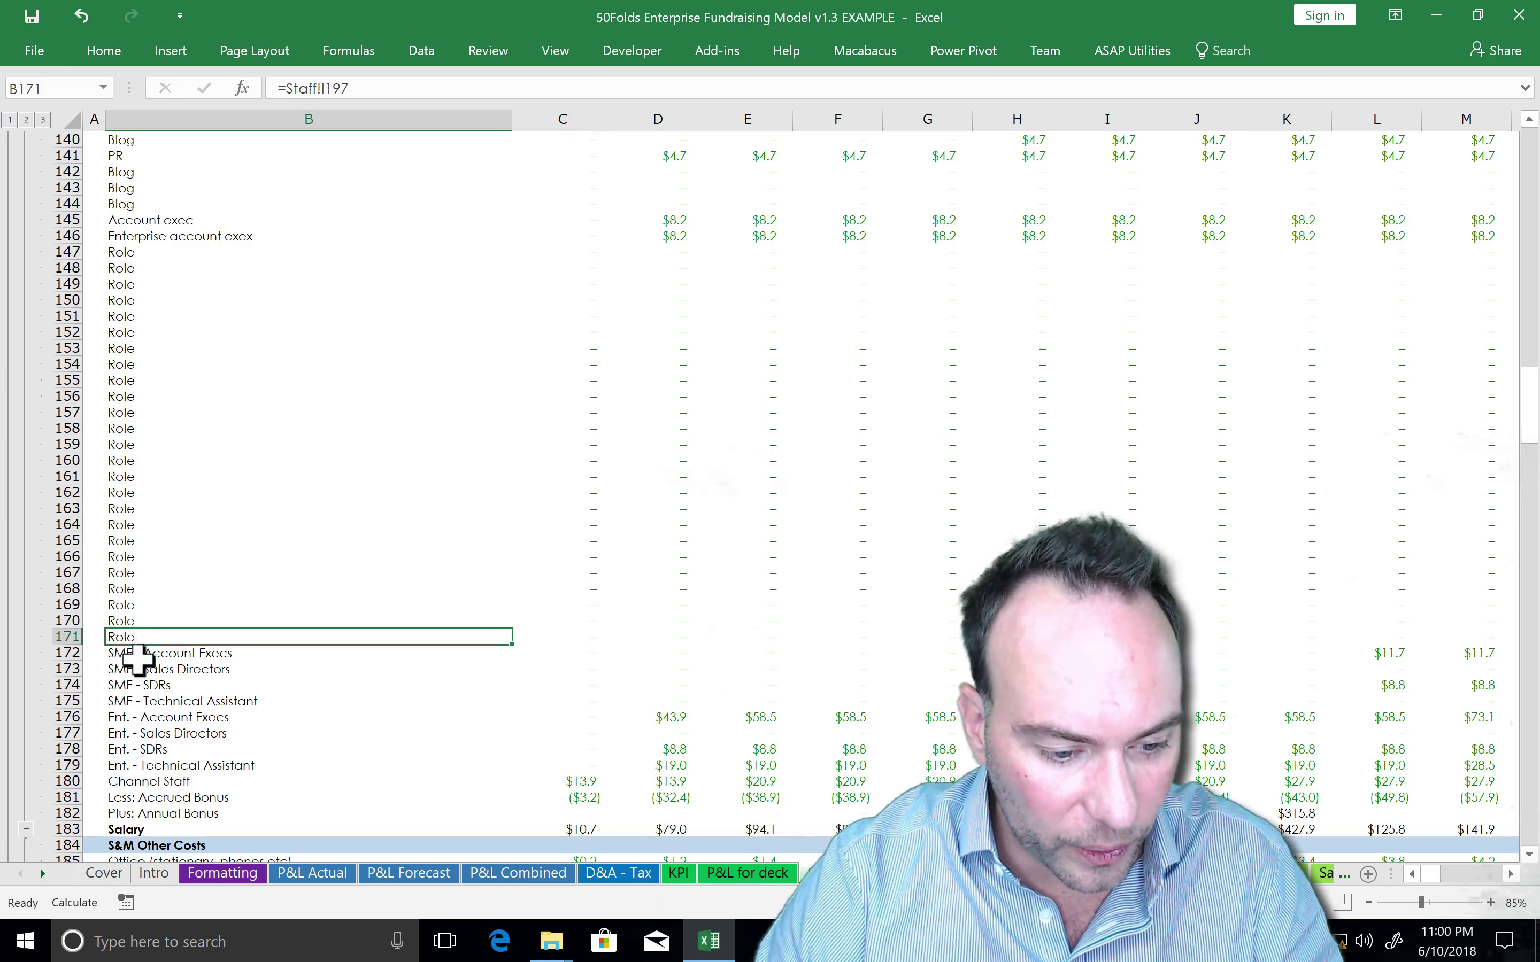
pyautogui.click(114, 653)
pyautogui.moveTo(78, 661); pyautogui.dragTo(78, 665)
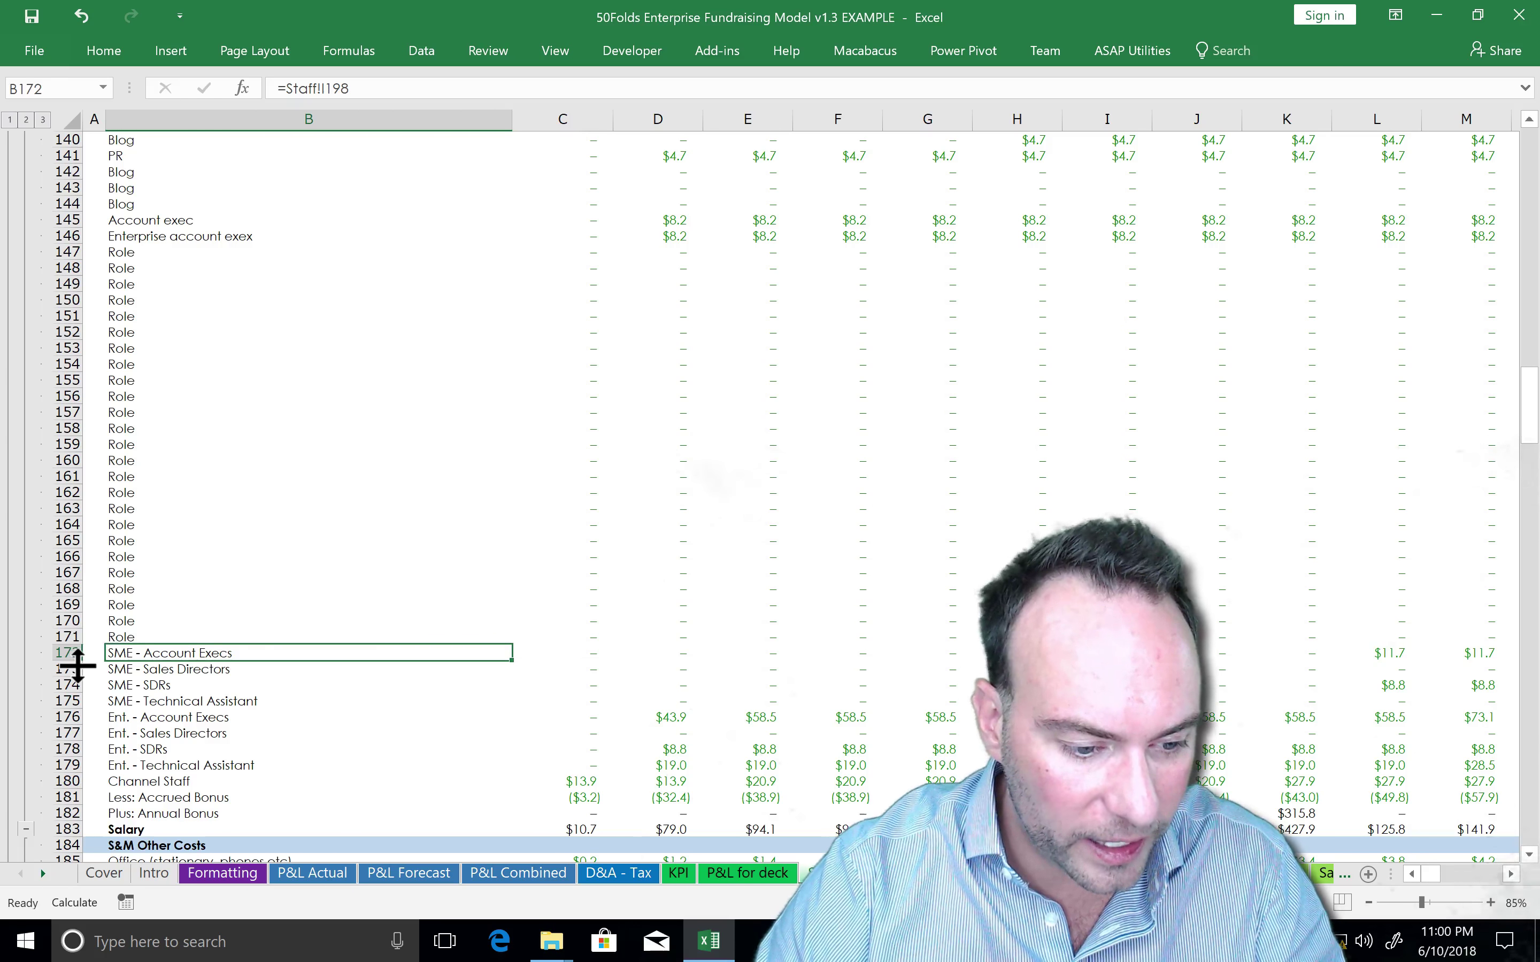
pyautogui.click(69, 655)
# - Check row 172's options, inspect the last Role formula in row 171, then jump to the Check row 386
pyautogui.rightClick(69, 667)
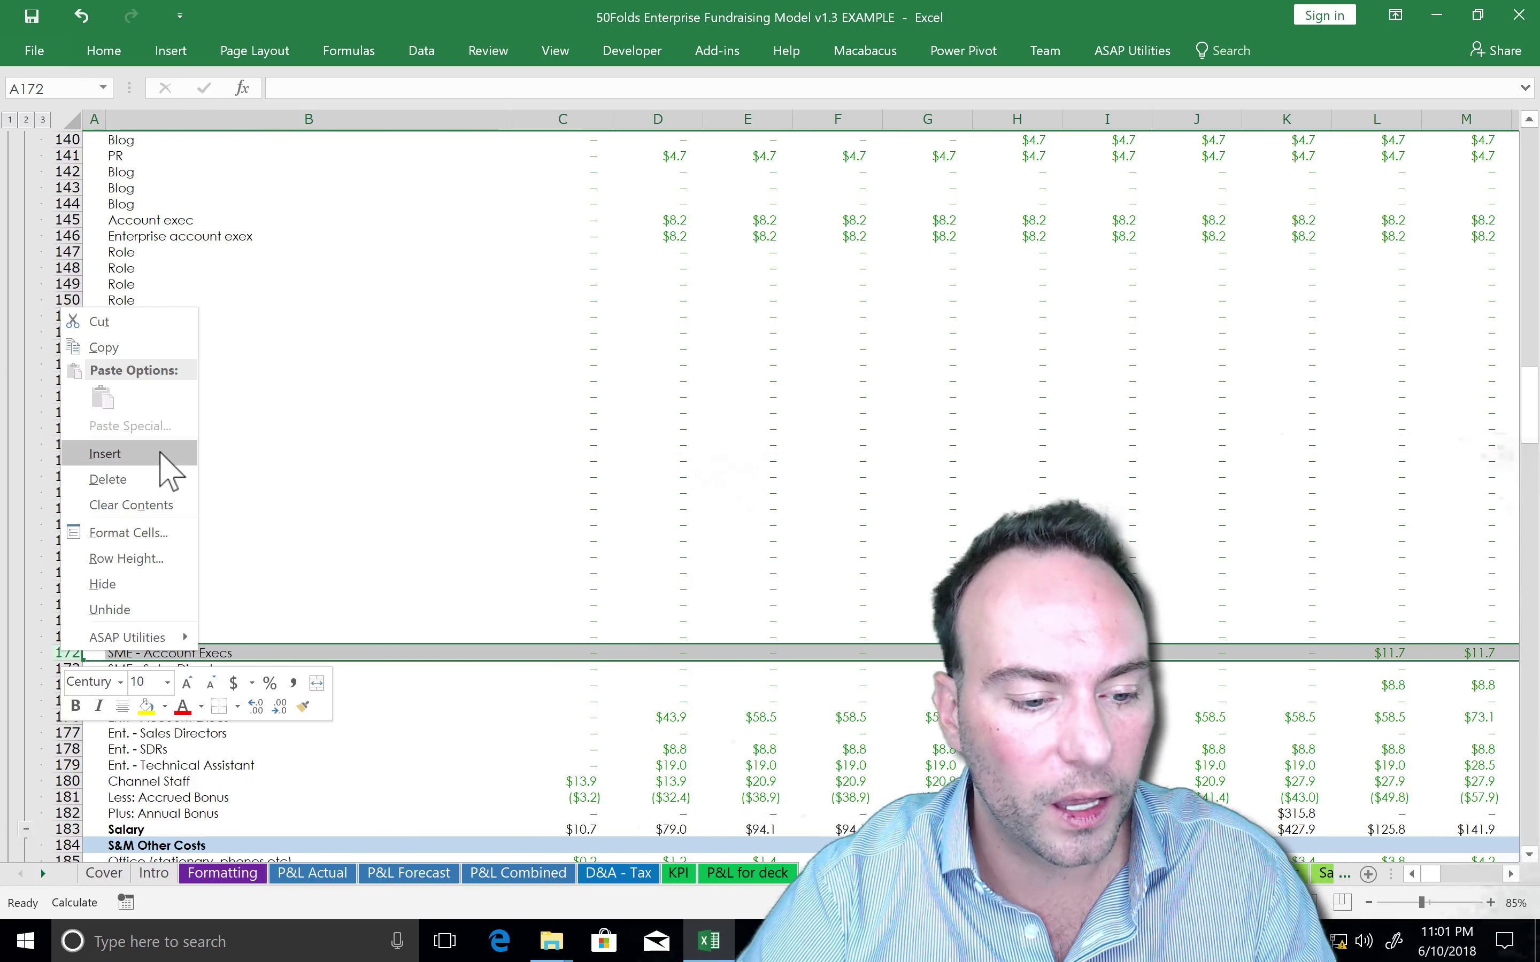
pyautogui.press('Escape')
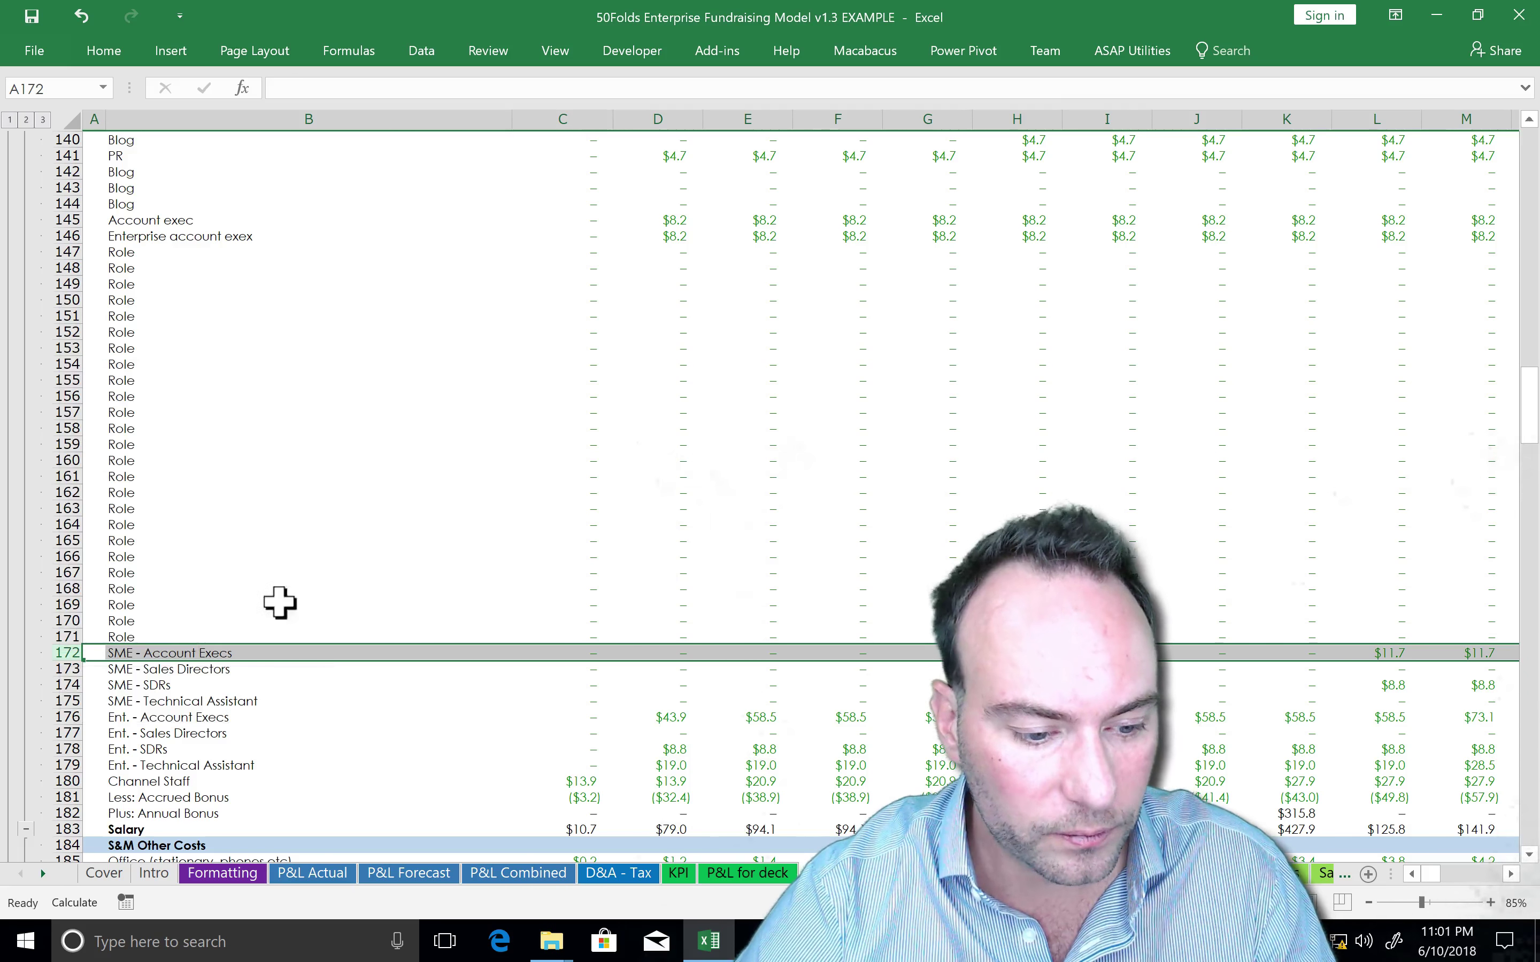
pyautogui.click(137, 636)
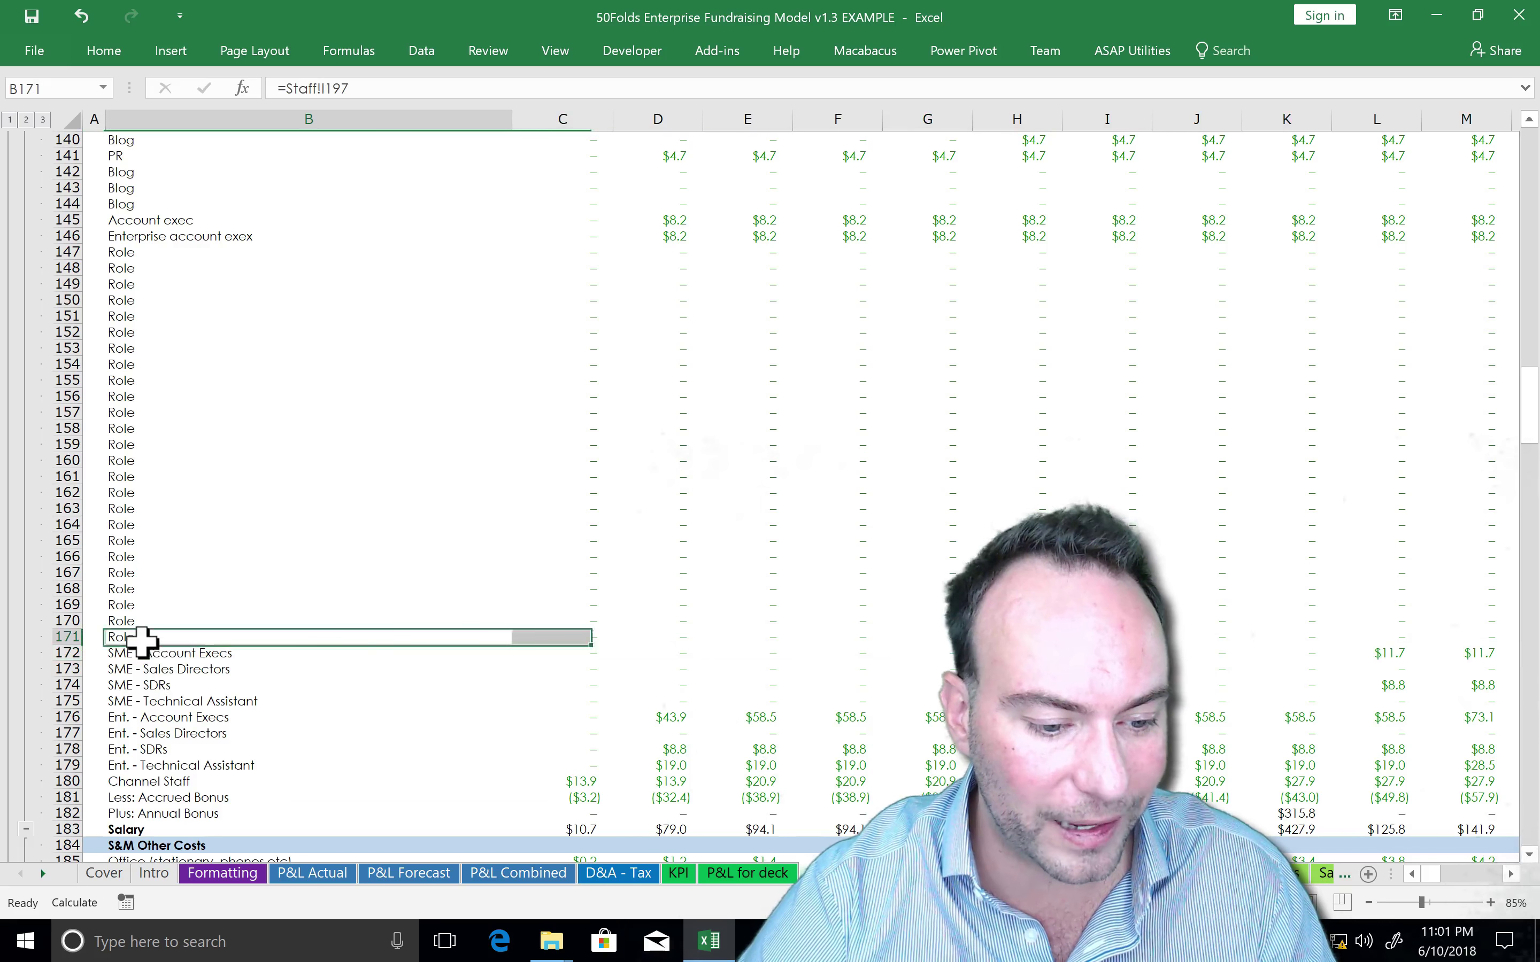
pyautogui.press('Right')
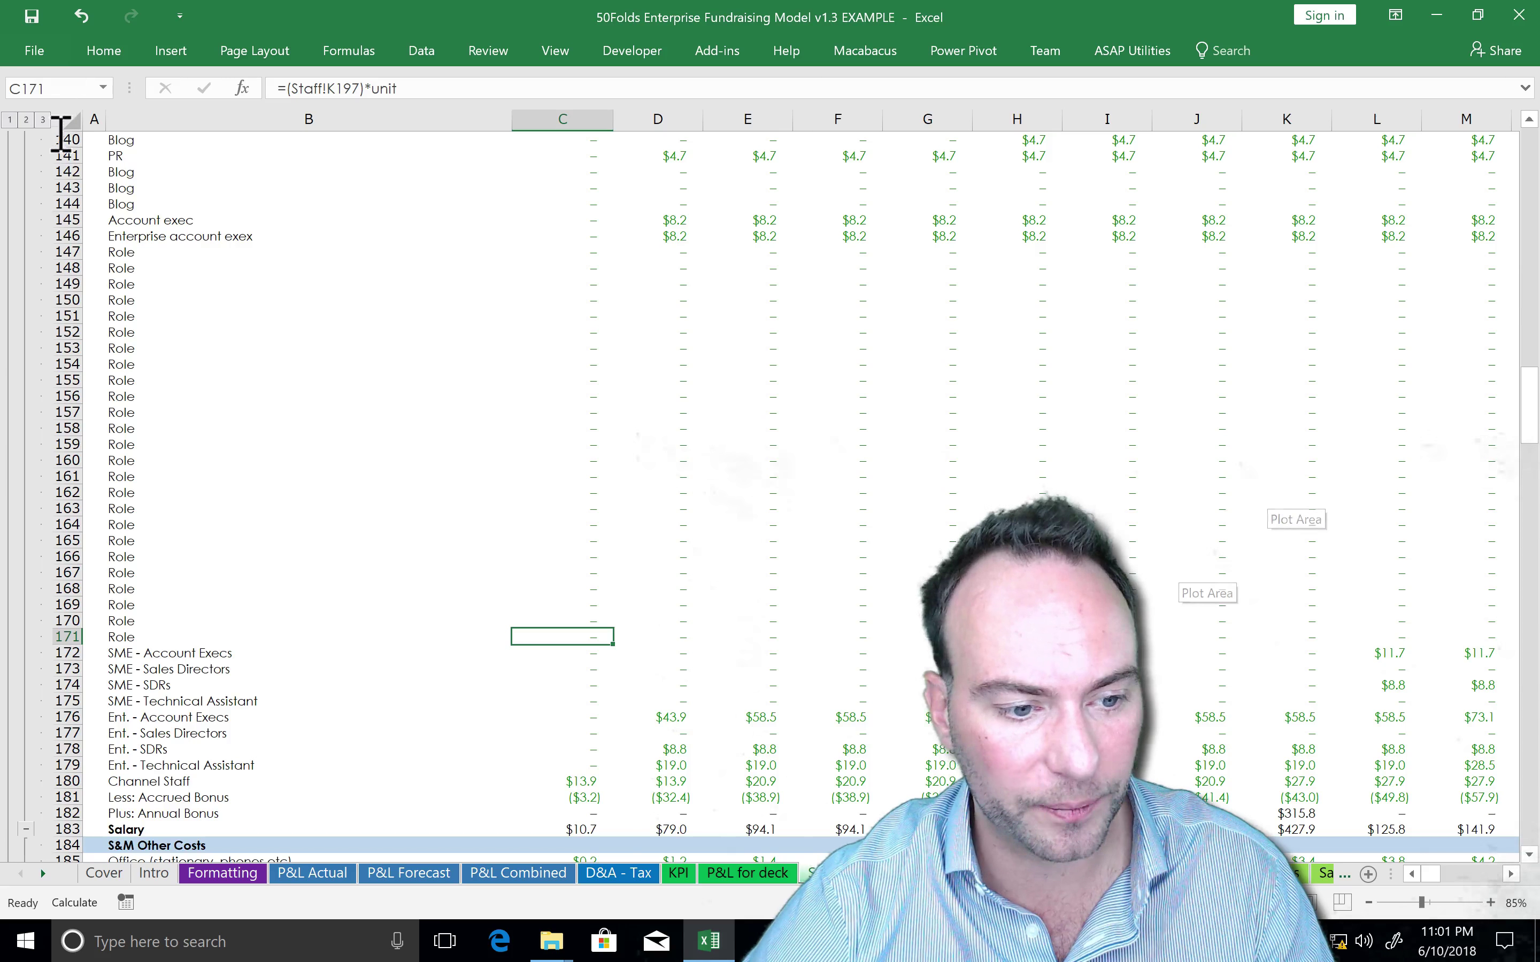
pyautogui.hotkey('ctrl', 'Down')
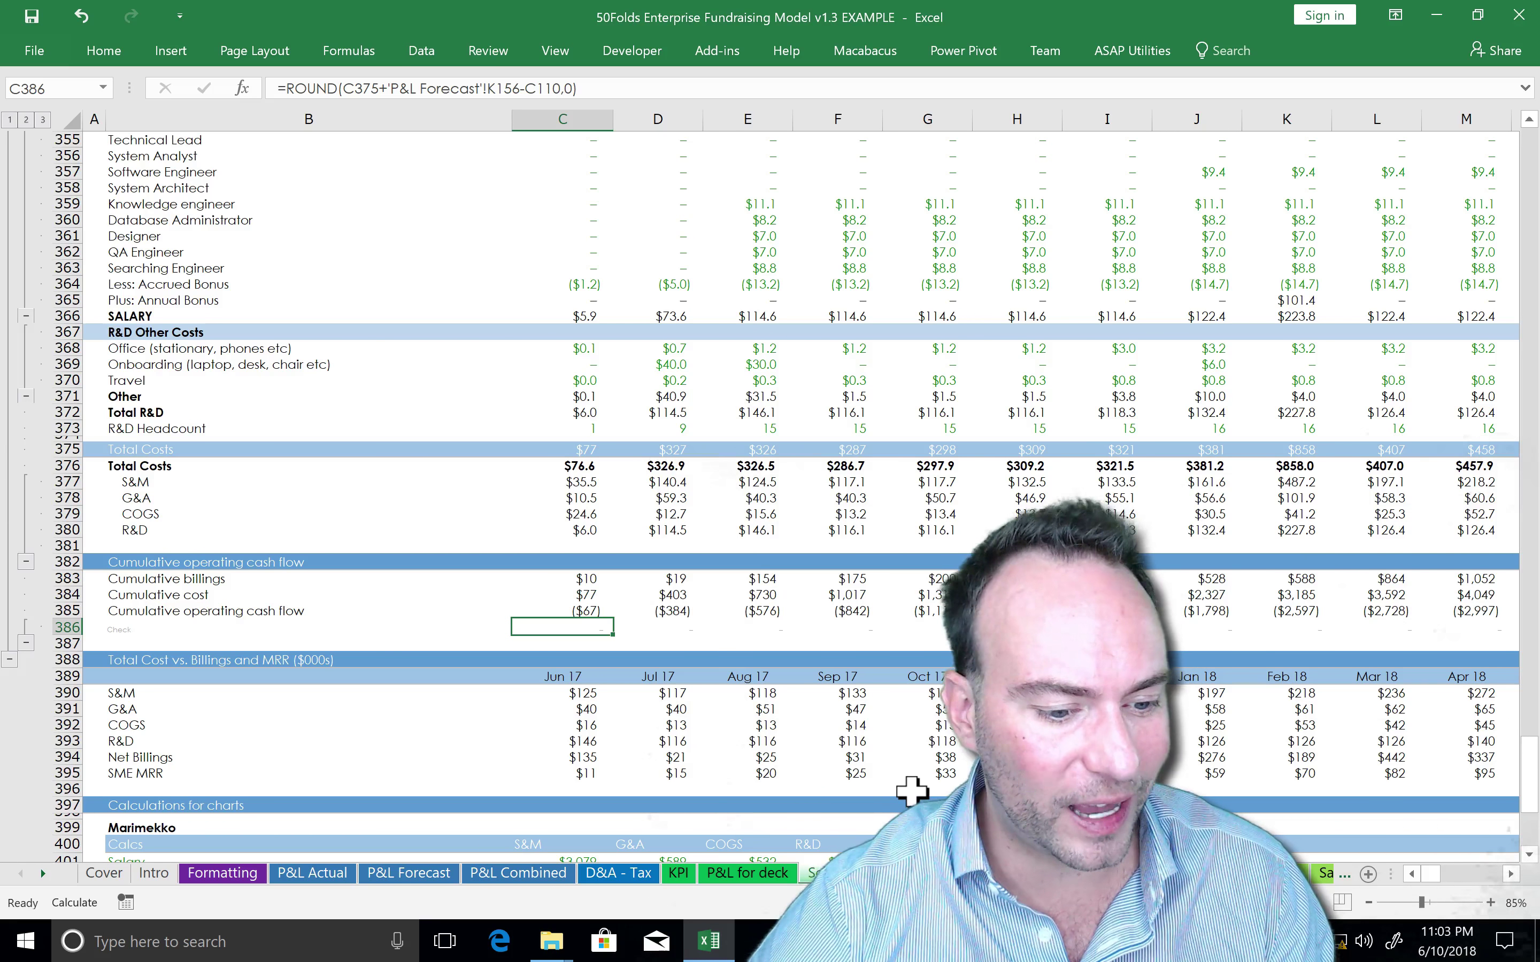
# - Review the Check row's ROUND formulas across row 386, then switch to the General Charts sheet
pyautogui.press('Left')
pyautogui.press('Left')
pyautogui.press('Right')
pyautogui.press('Right')
pyautogui.press('Right')
pyautogui.press('Right')
pyautogui.press('Right')
pyautogui.press('Right')
pyautogui.press('Right')
pyautogui.press('Right')
pyautogui.press('Right')
pyautogui.press('Right')
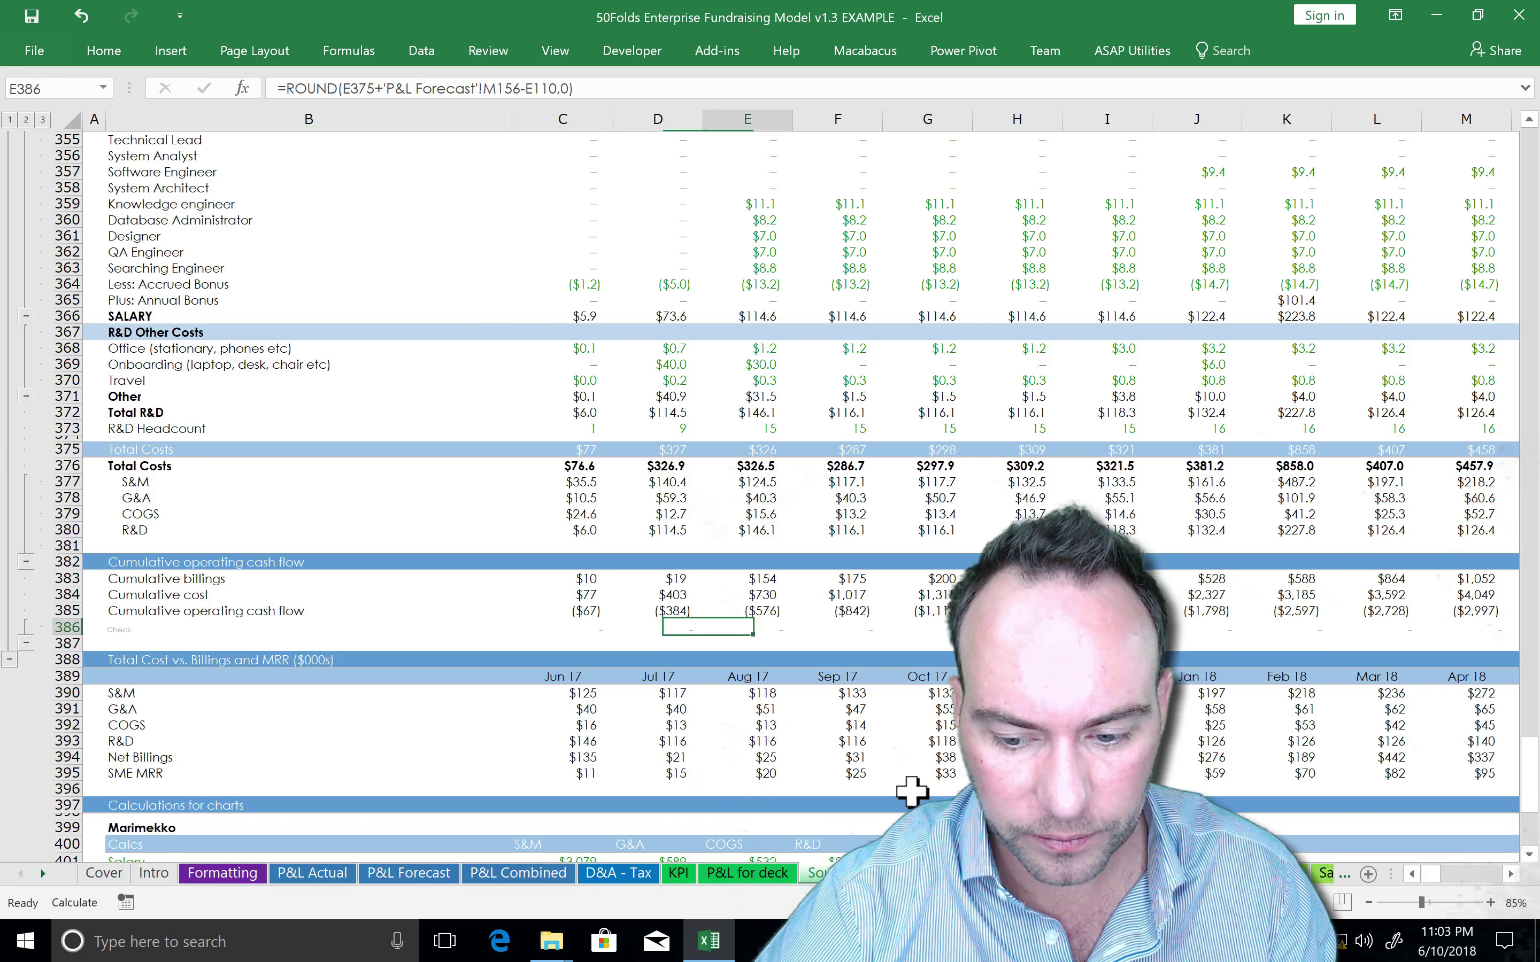
pyautogui.press('Right')
pyautogui.press('Right')
pyautogui.press('Right')
pyautogui.press('Right')
pyautogui.press('Right')
pyautogui.press('Right')
pyautogui.press('Right')
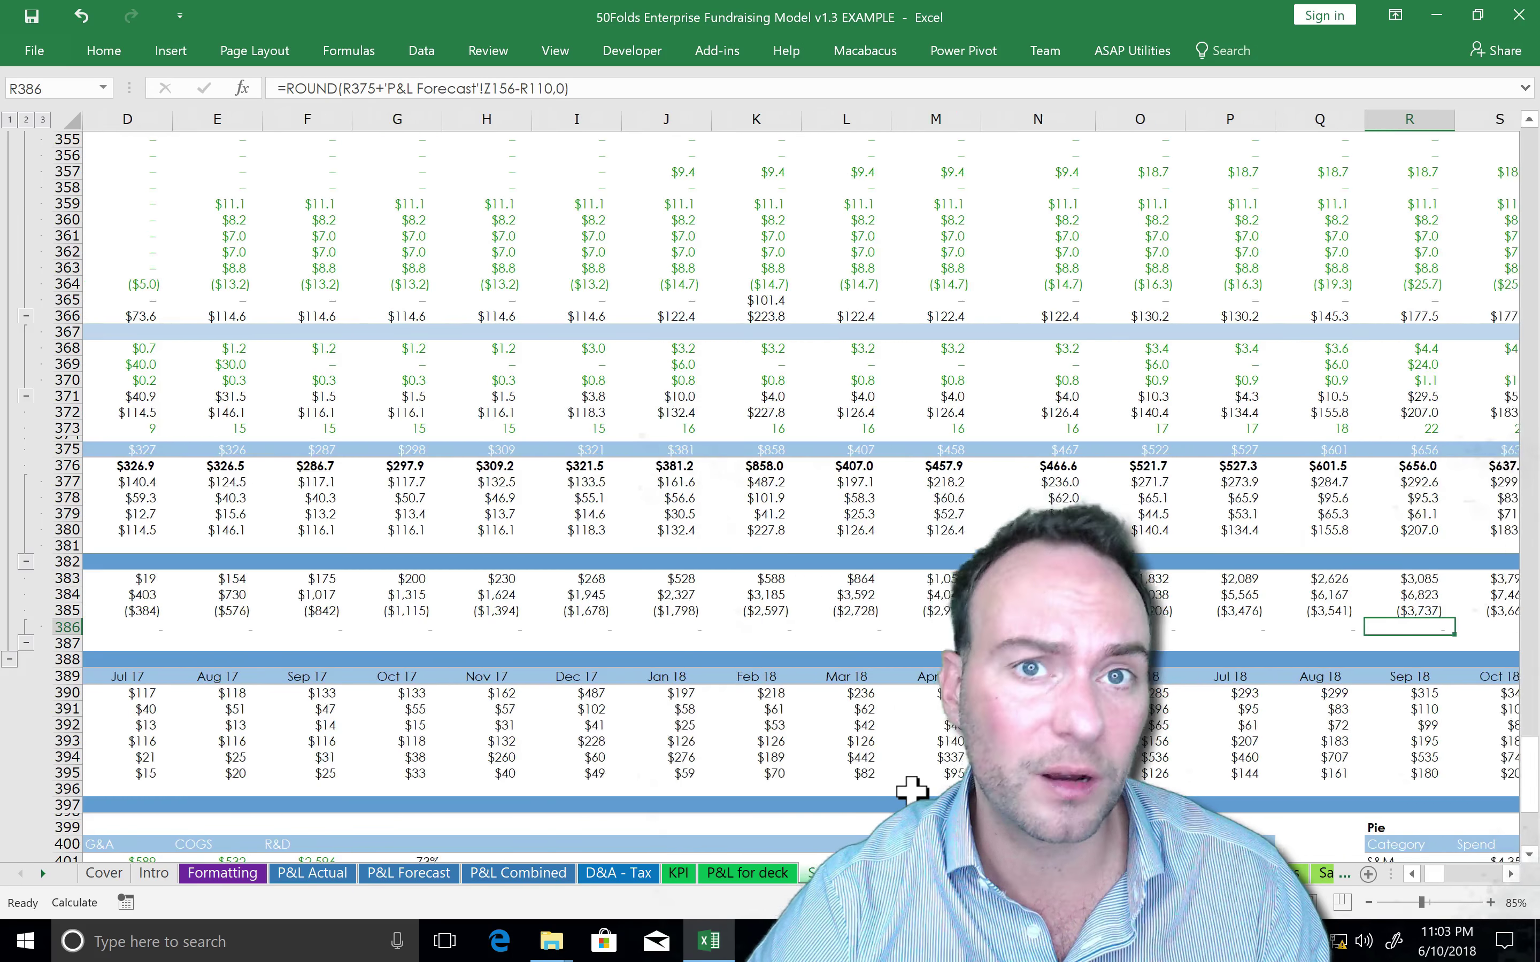
pyautogui.press('Right')
pyautogui.press('Home')
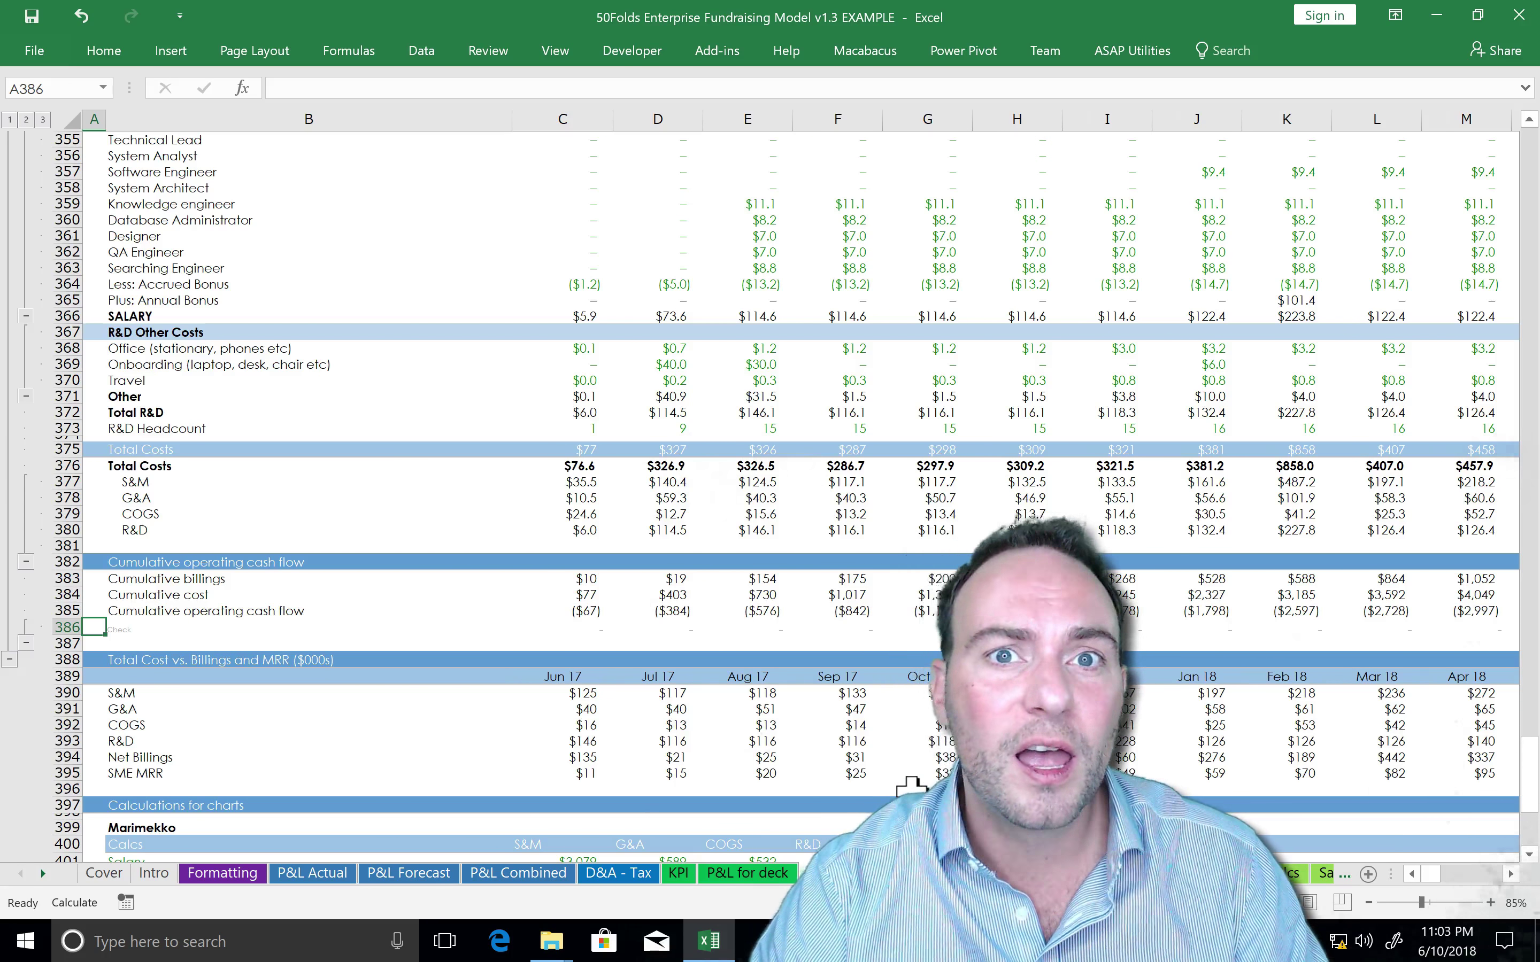
pyautogui.click(911, 787)
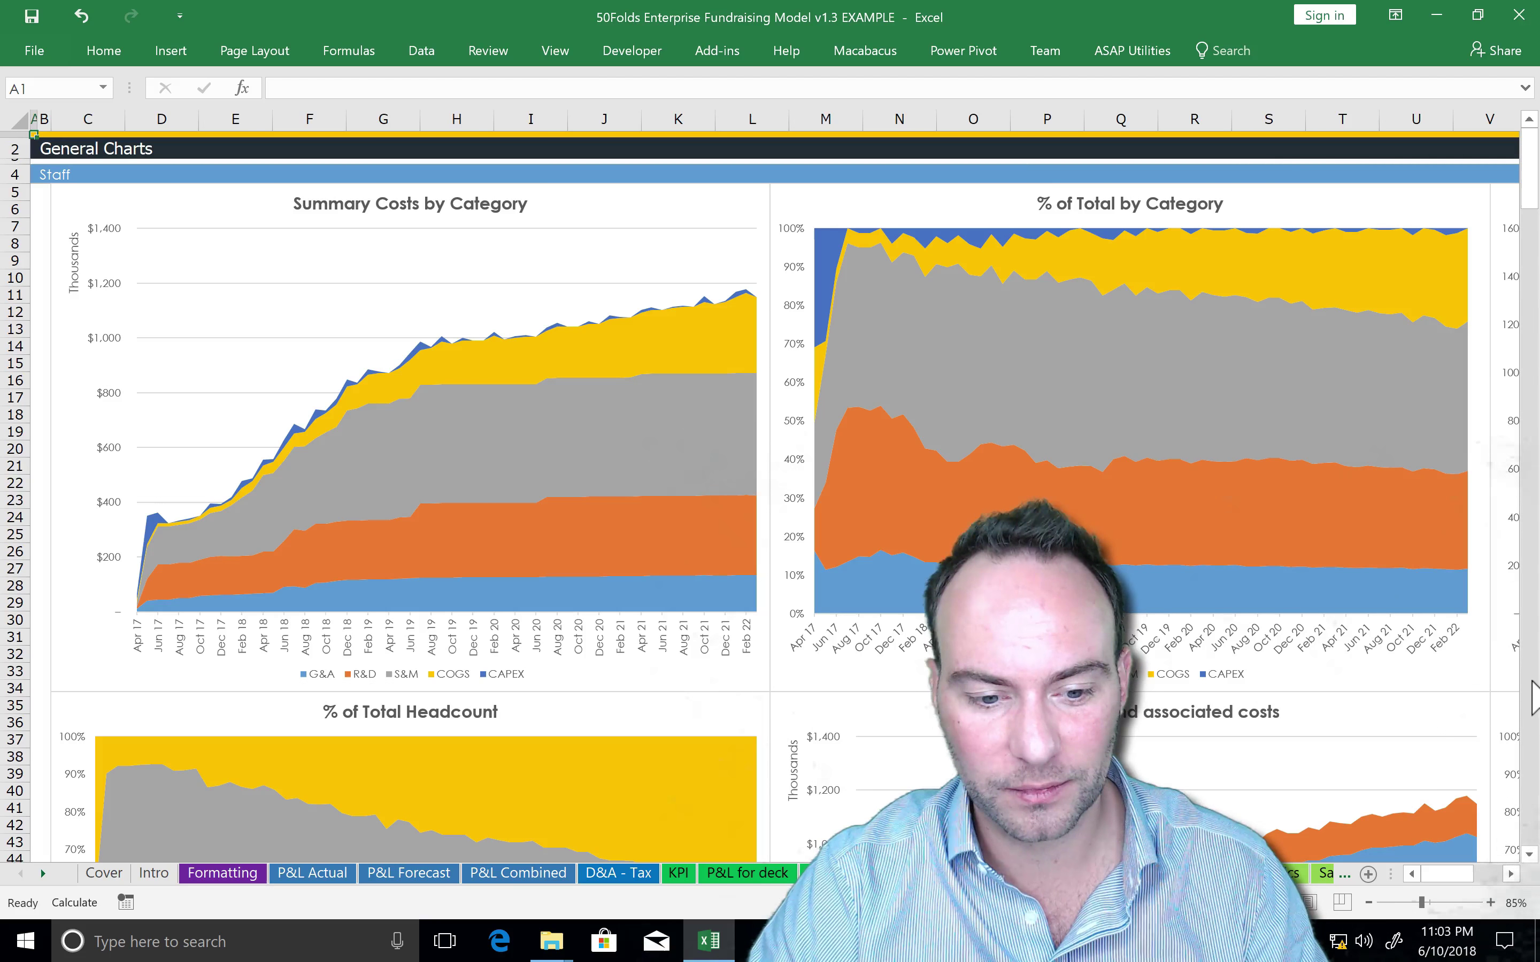
# - Page down to the Marketing charts on General Charts, then go on to the SaaS Charts sheet
pyautogui.click(1533, 685)
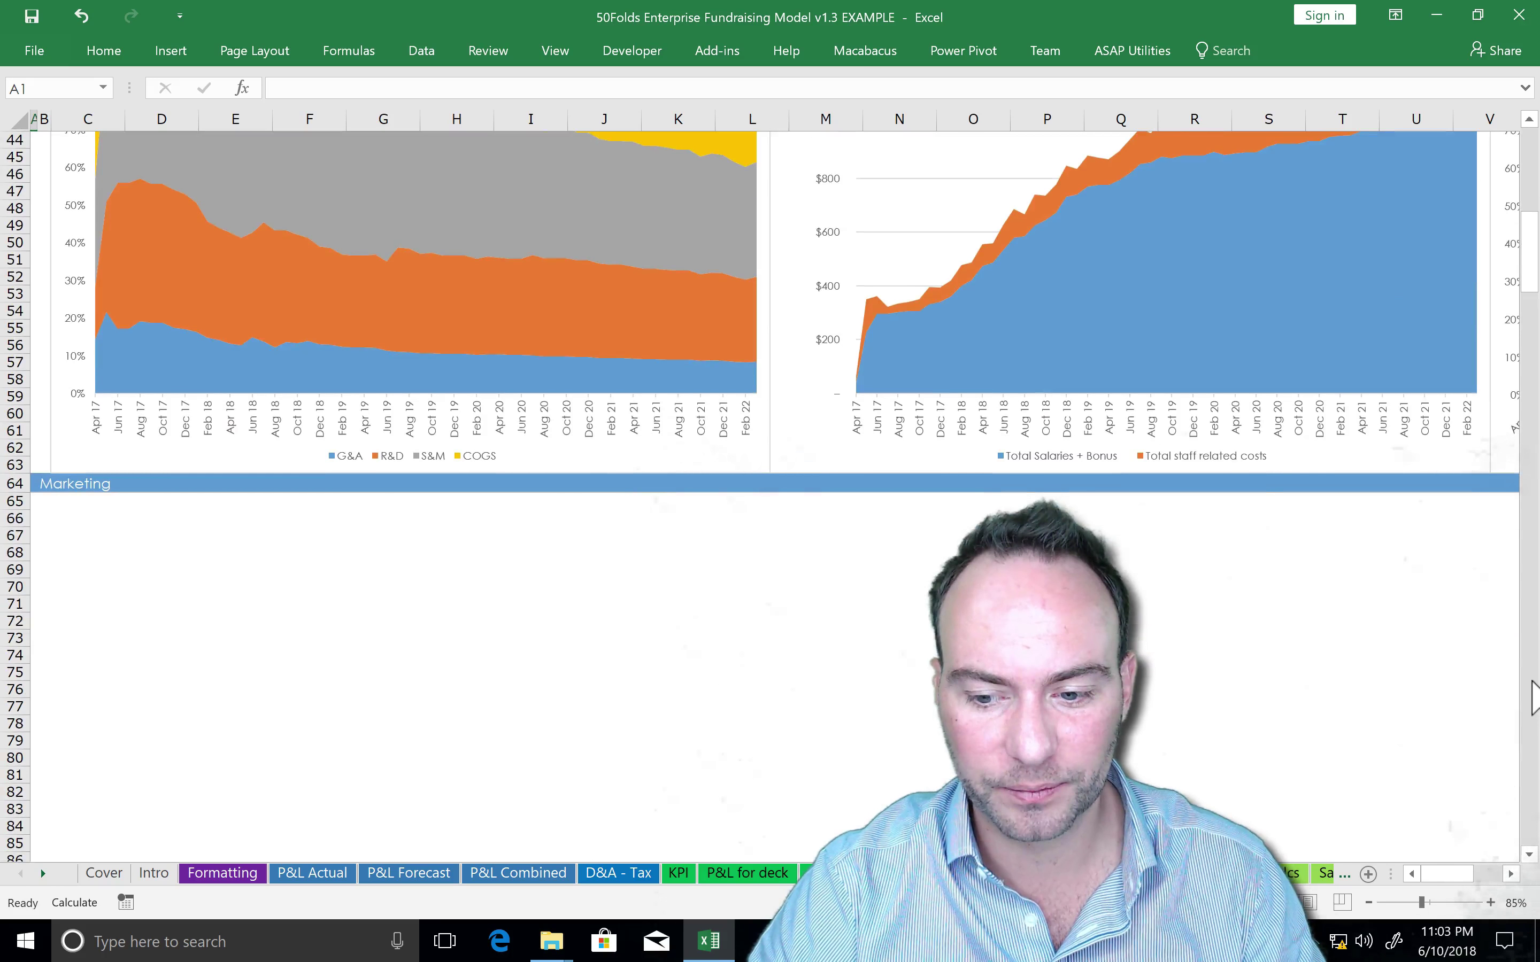
pyautogui.click(1533, 694)
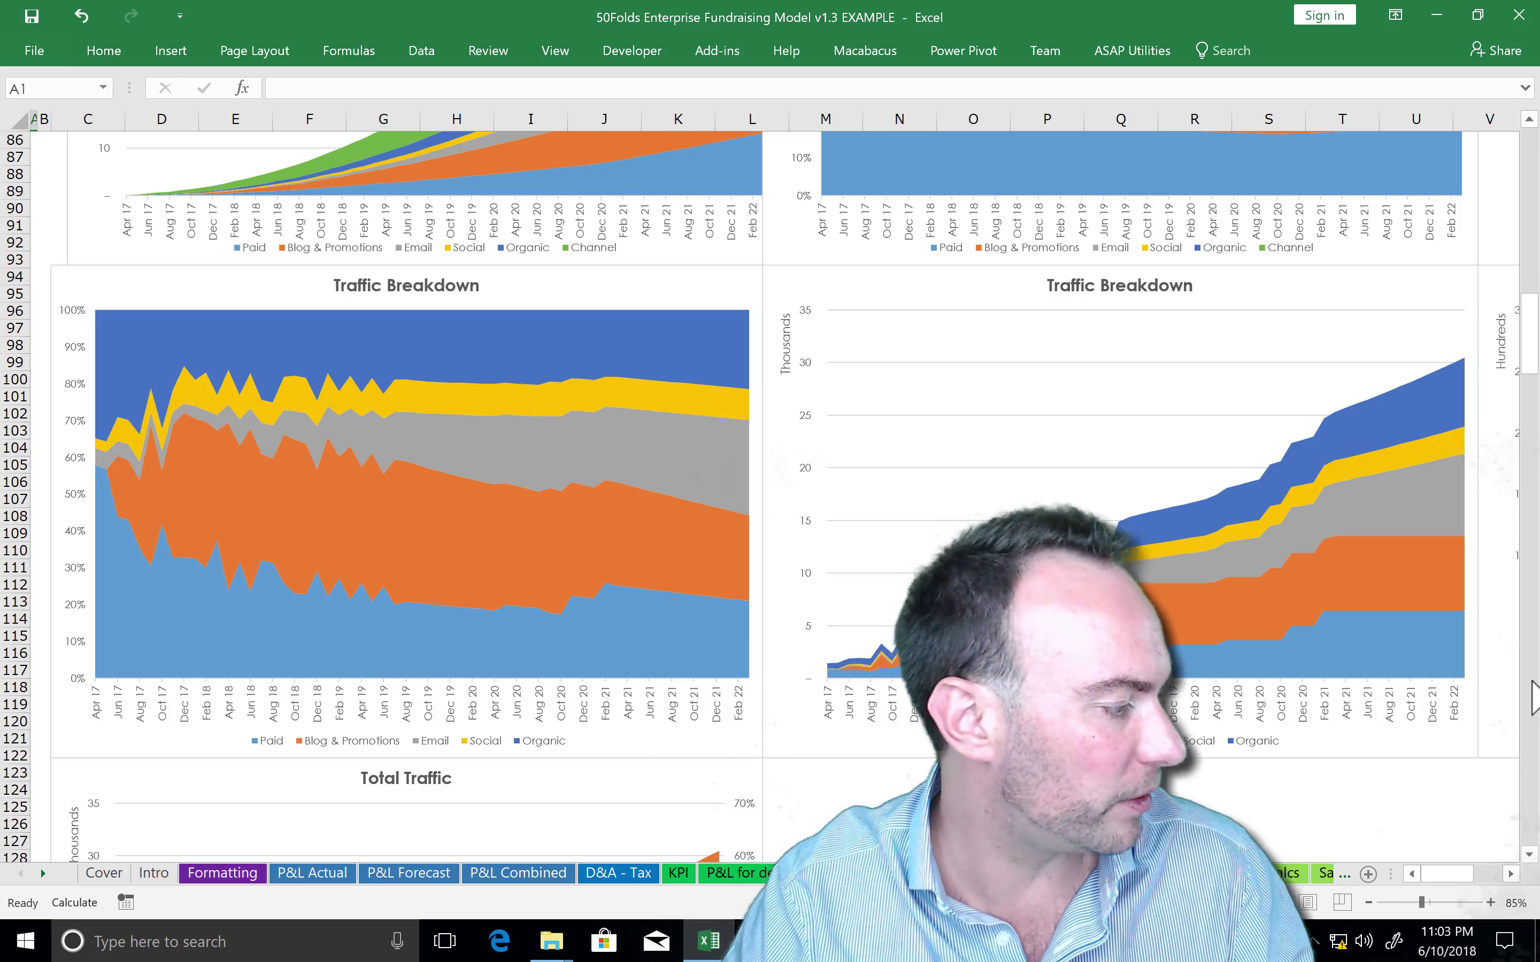
pyautogui.hotkey('ctrl', 'Home')
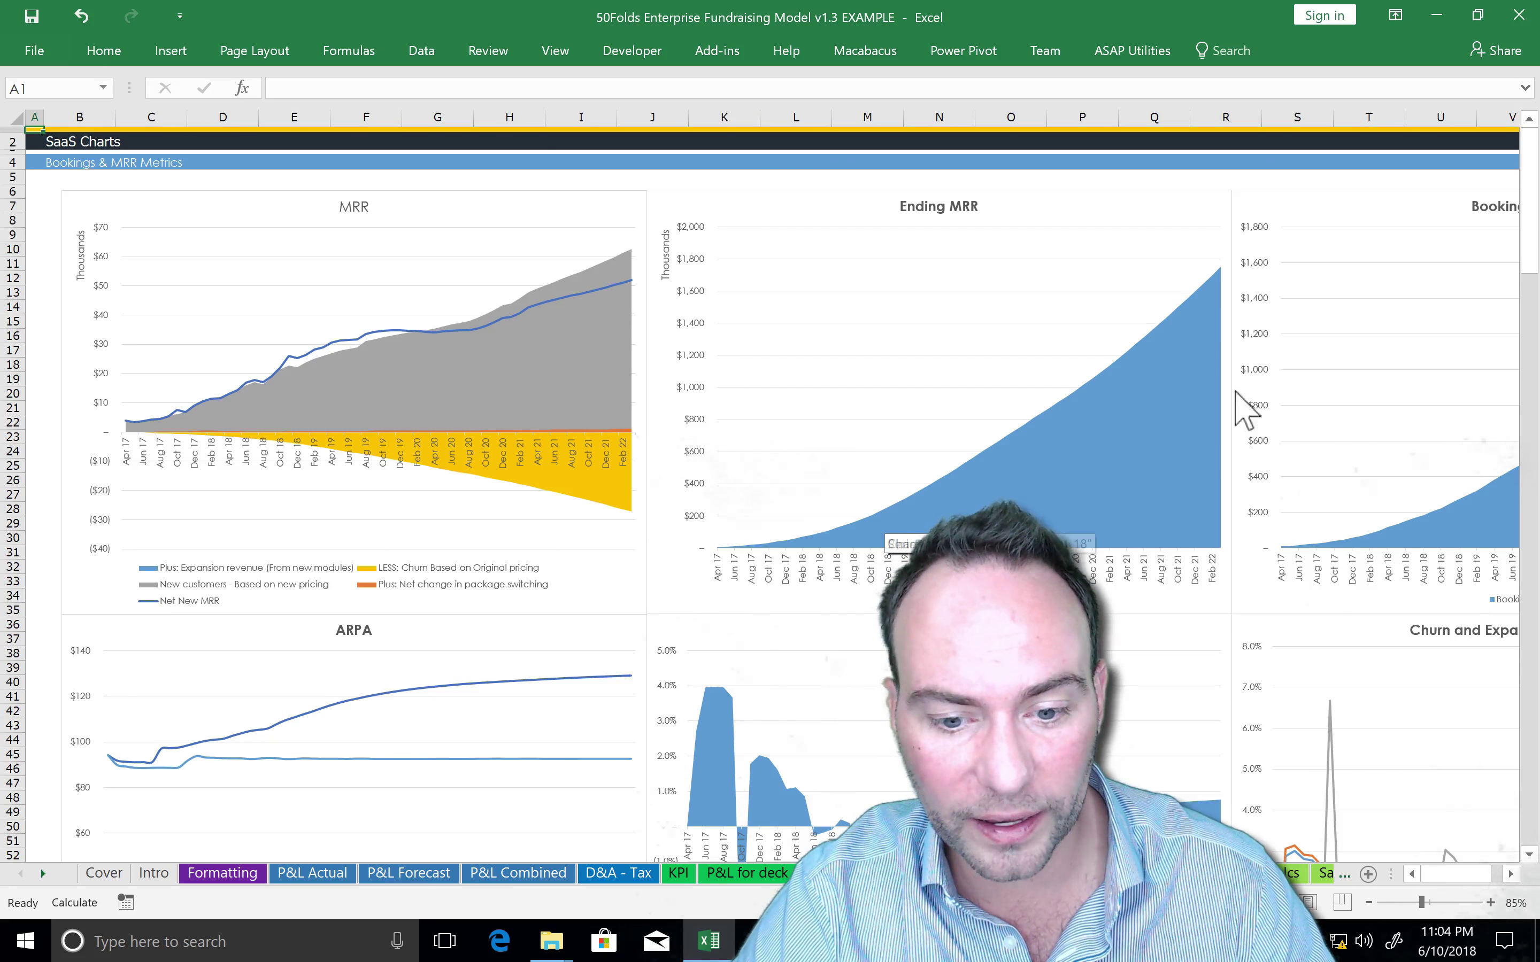
pyautogui.scroll(-1, 1527, 210)
pyautogui.click(1530, 197)
pyautogui.moveTo(1530, 197)
pyautogui.mouseDown()
pyautogui.moveTo(1535, 401)
pyautogui.moveTo(1513, 584)
pyautogui.moveTo(1501, 567)
pyautogui.mouseUp()
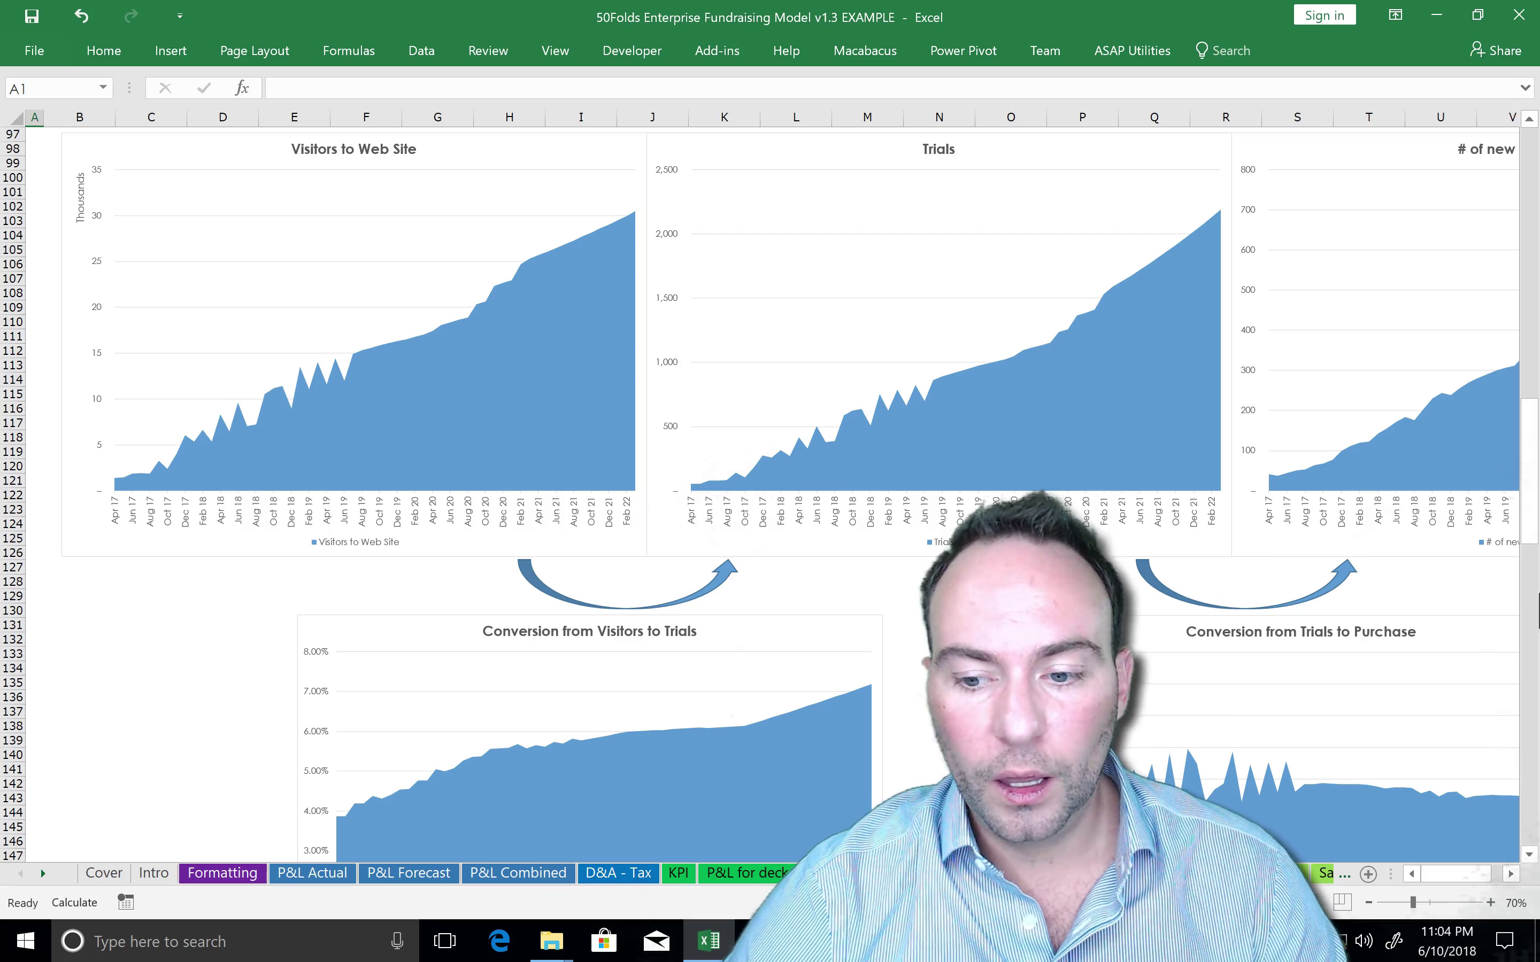
pyautogui.moveTo(1525, 508); pyautogui.dragTo(1532, 141)
pyautogui.scroll(3, 1533, 153)
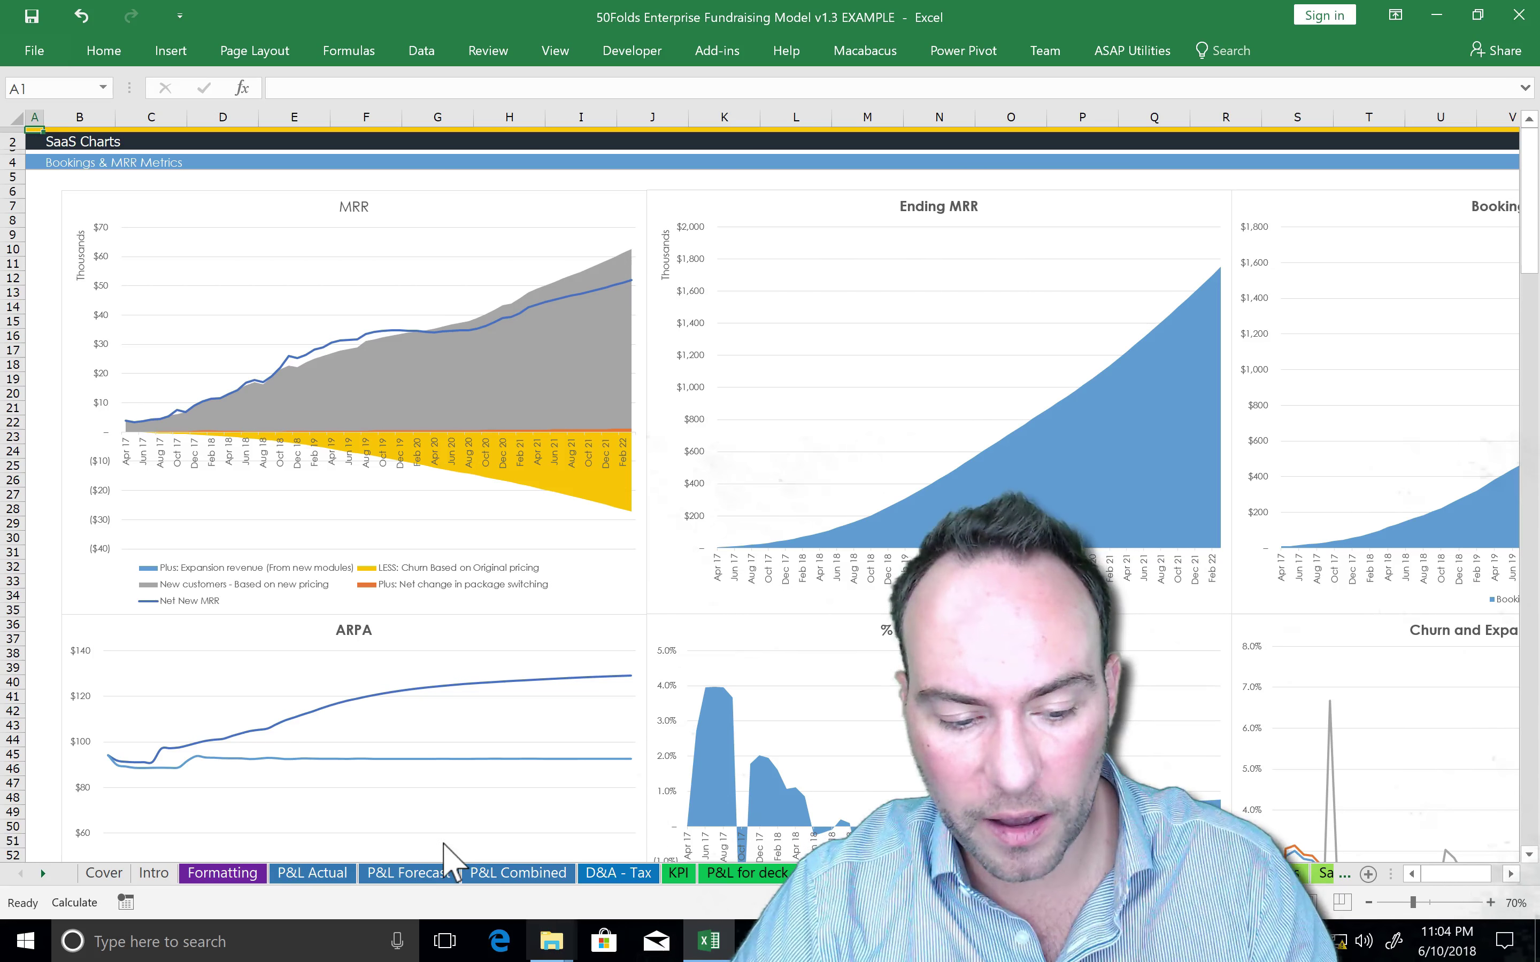
pyautogui.click(42, 874)
pyautogui.click(42, 875)
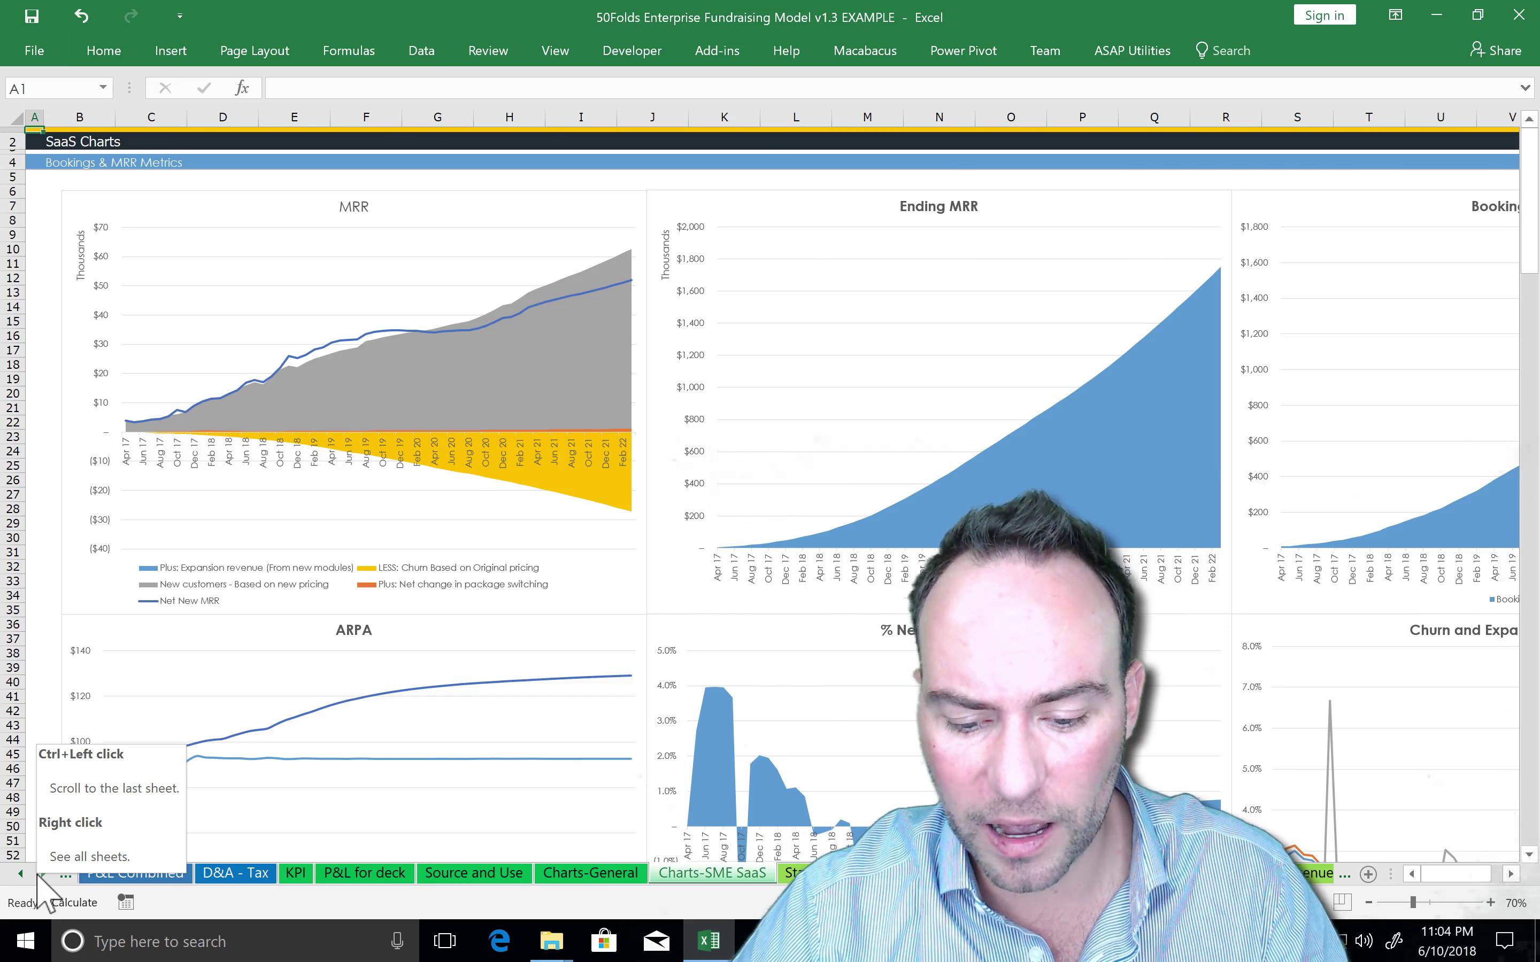